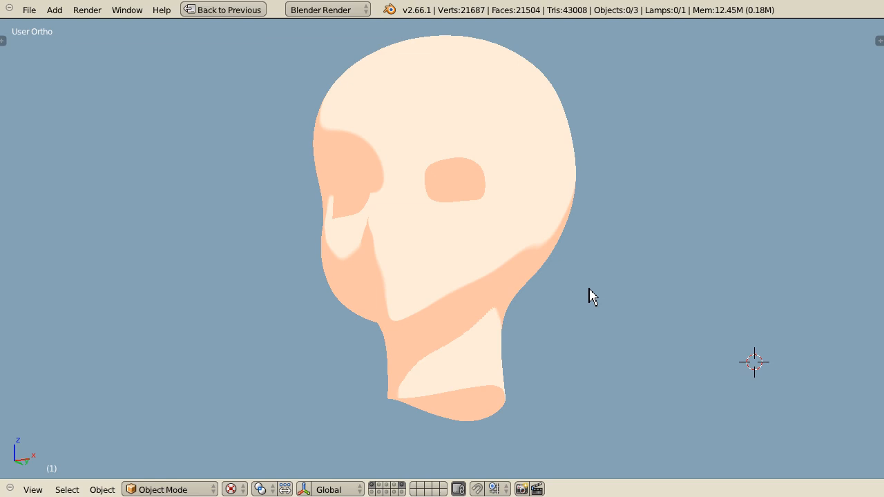
- Examine the finished head model from the front, sides and right profile, including its mesh topology in Edit Mode
{"action": "middle_click_drag", "start_coordinate": [588, 297], "coordinate": [384, 369]}
{"action": "middle_click_drag", "start_coordinate": [572, 375], "coordinate": [276, 357]}
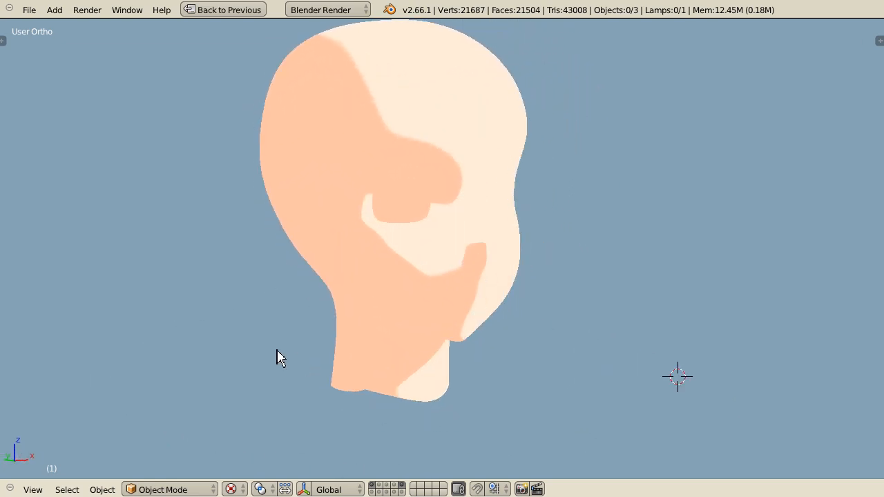
{"action": "middle_click_drag", "start_coordinate": [355, 359], "coordinate": [439, 391]}
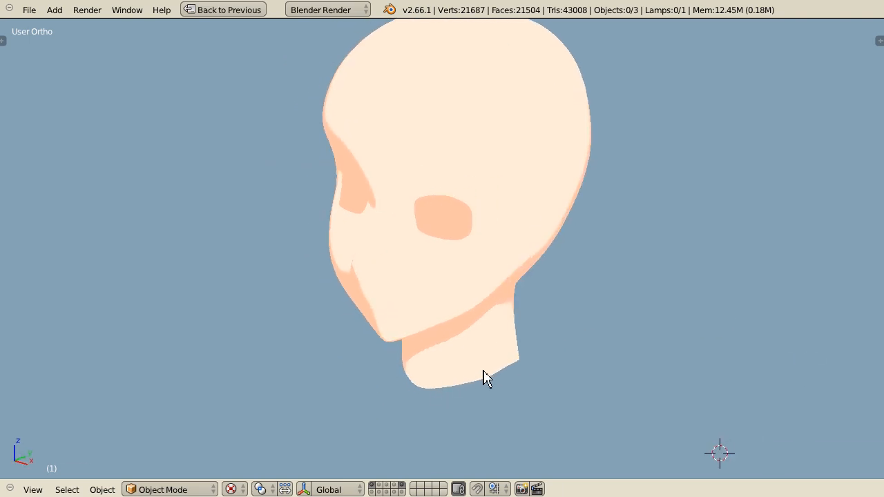
{"action": "right_click", "coordinate": [517, 312]}
{"action": "key", "text": "Tab"}
{"action": "middle_click_drag", "start_coordinate": [518, 311], "coordinate": [613, 376]}
{"action": "key", "text": "Tab"}
{"action": "middle_click_drag", "start_coordinate": [464, 348], "coordinate": [507, 363]}
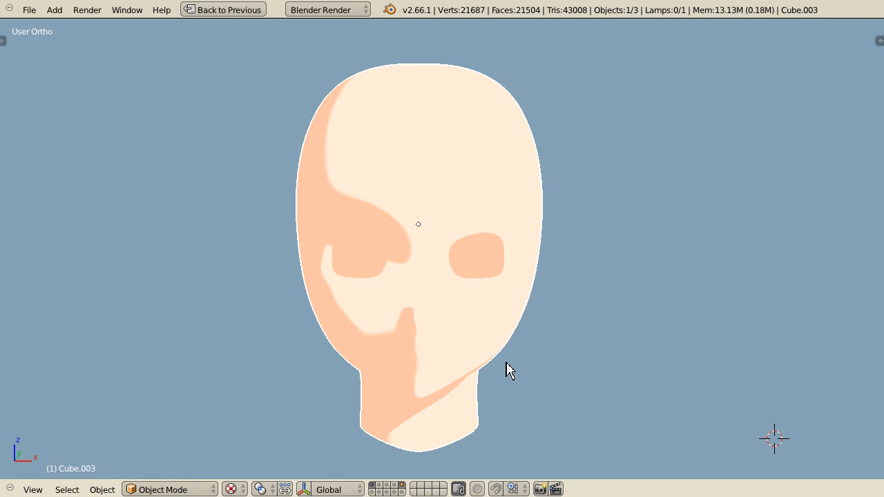
{"action": "middle_click_drag", "start_coordinate": [495, 373], "coordinate": [458, 344]}
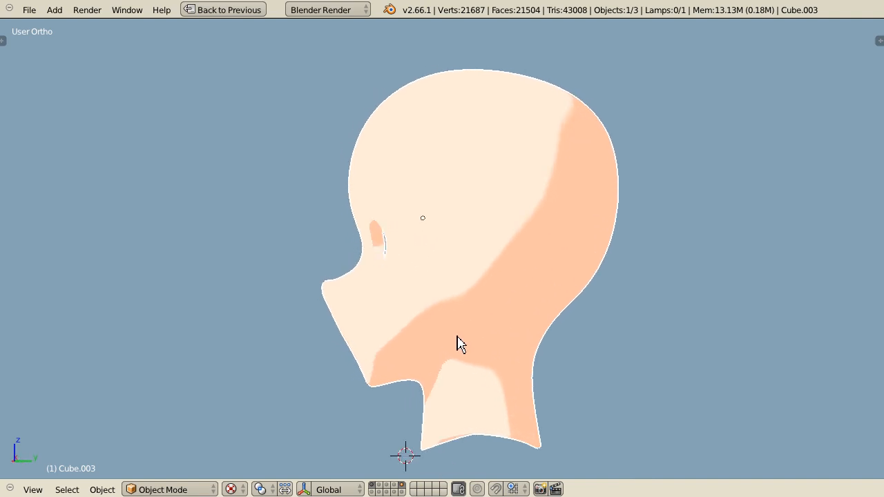
{"action": "key", "text": "KP_3"}
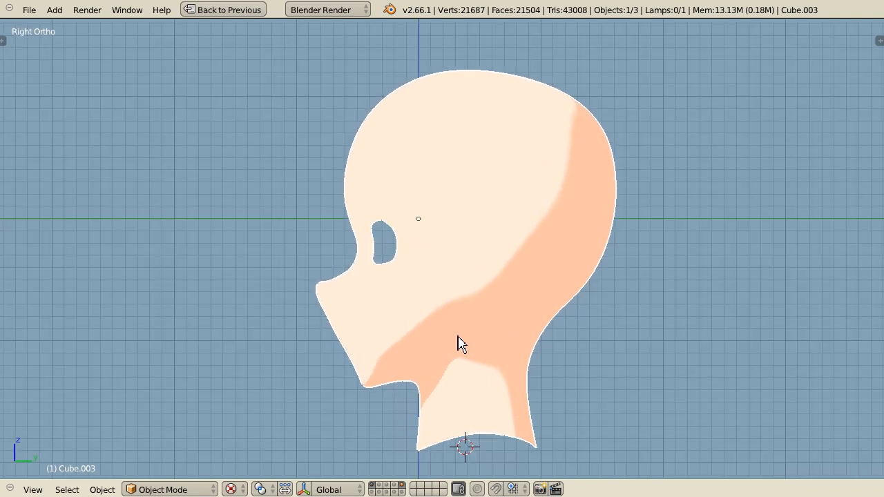
{"action": "key", "text": "Tab"}
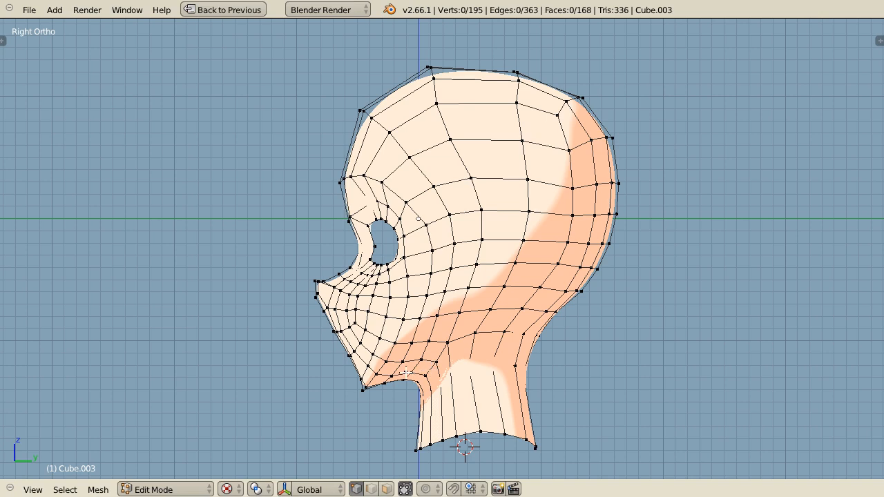
{"action": "key", "text": "Tab"}
{"action": "middle_click_drag", "start_coordinate": [290, 288], "coordinate": [399, 299]}
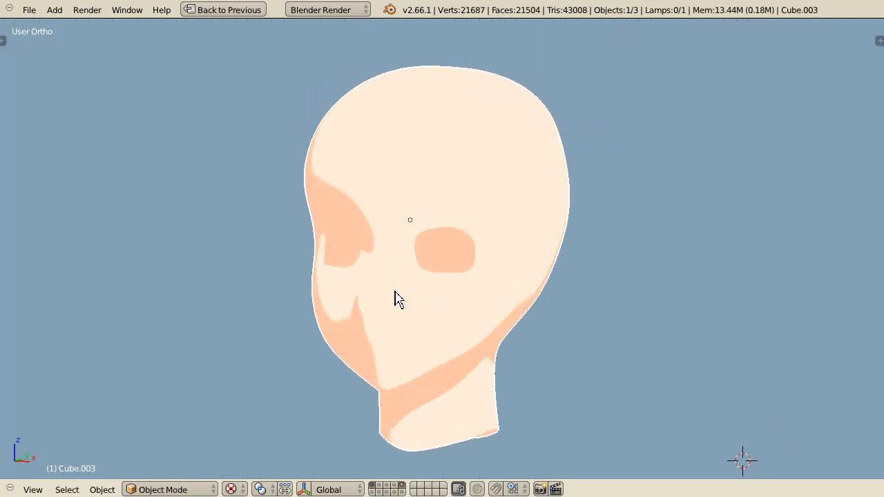
- Start a new default scene and adjust the layout by merging the timeline into the 3D view and widening the properties area
{"action": "key", "text": "ctrl+n"}
{"action": "left_click", "coordinate": [399, 296]}
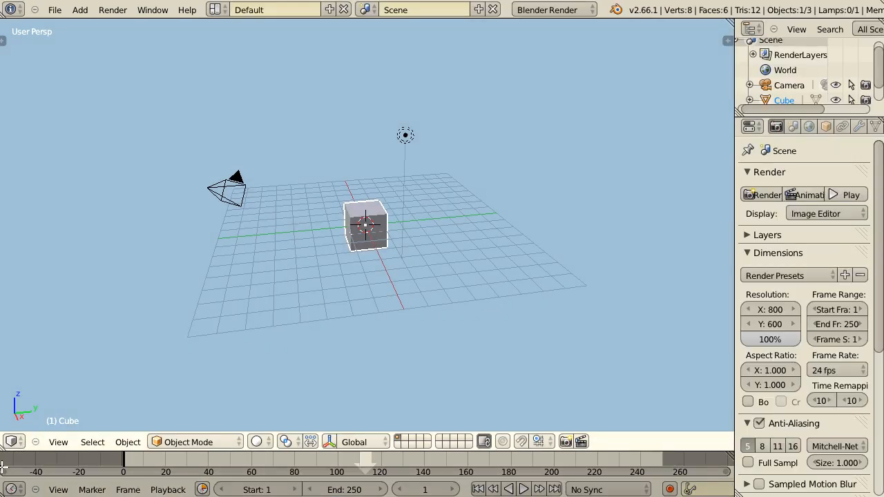
{"action": "left_click_drag", "start_coordinate": [3, 469], "coordinate": [78, 408]}
{"action": "middle_click_drag", "start_coordinate": [221, 387], "coordinate": [265, 409]}
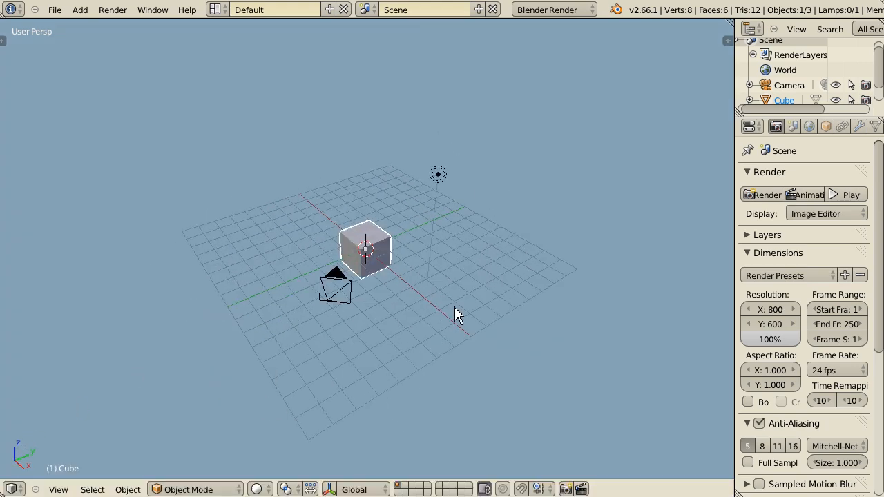
{"action": "scroll", "coordinate": [456, 314], "scroll_direction": "up", "scroll_amount": 3}
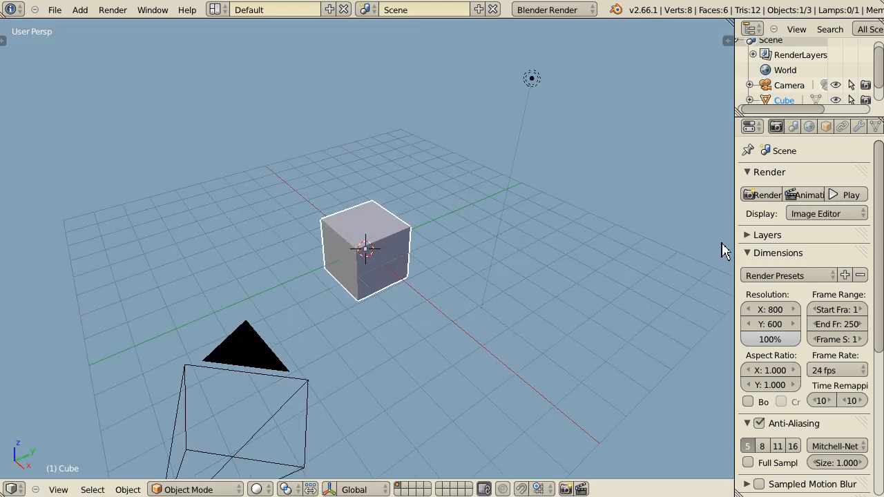
{"action": "left_click_drag", "start_coordinate": [734, 251], "coordinate": [660, 252]}
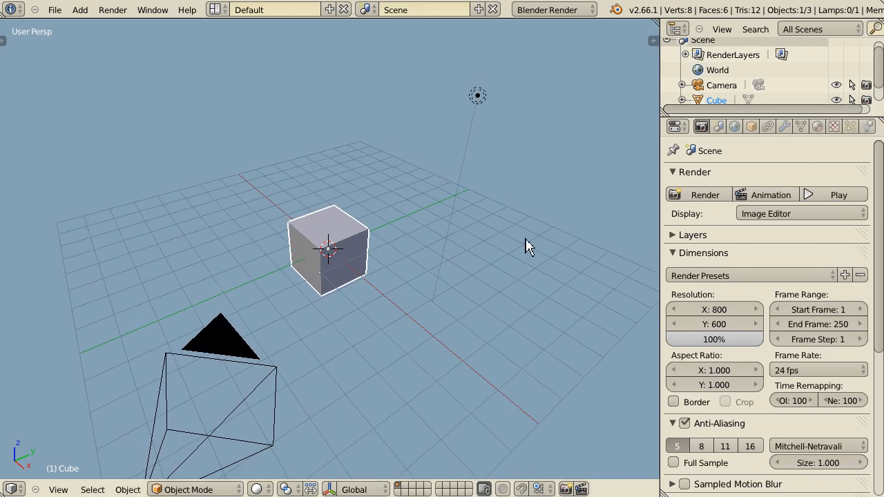
- Find the 3D View: Screencast Keys add-on with the search term "screen" in the user preferences and enable it
{"action": "key", "text": "ctrl+alt+u"}
{"action": "left_click", "coordinate": [524, 68]}
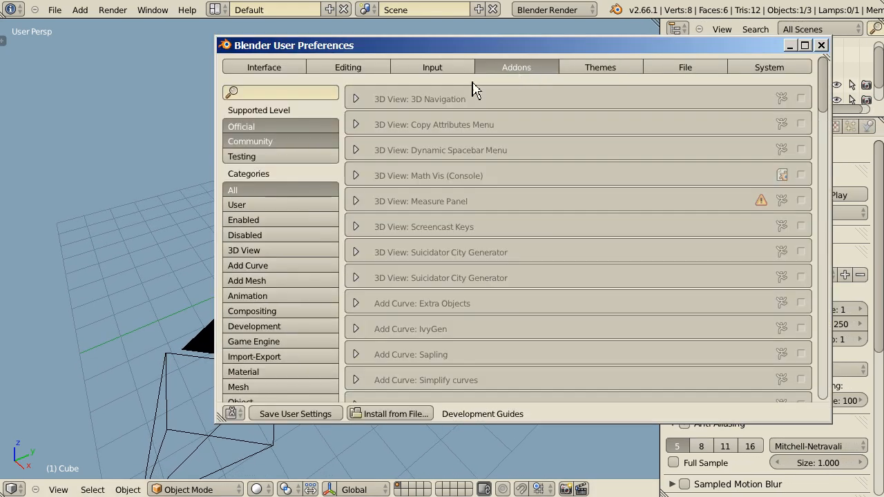
{"action": "left_click", "coordinate": [312, 95]}
{"action": "type", "text": "screen"}
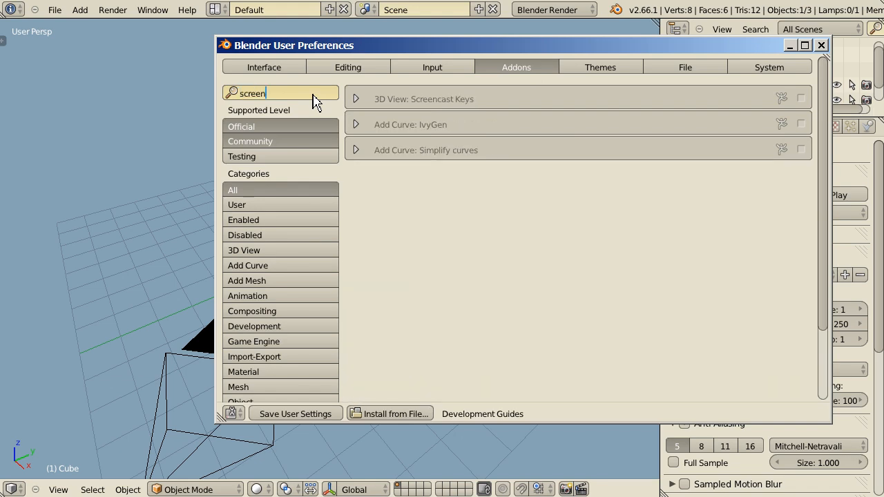
{"action": "key", "text": "Return"}
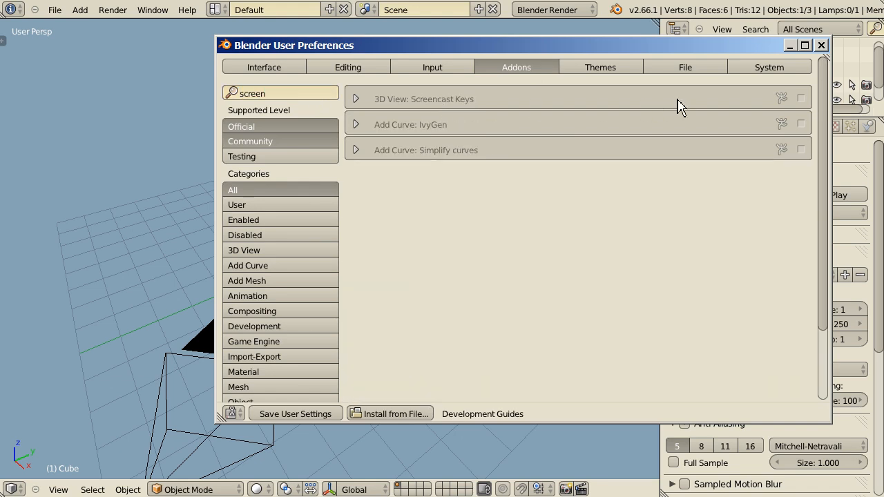
{"action": "left_click", "coordinate": [801, 98]}
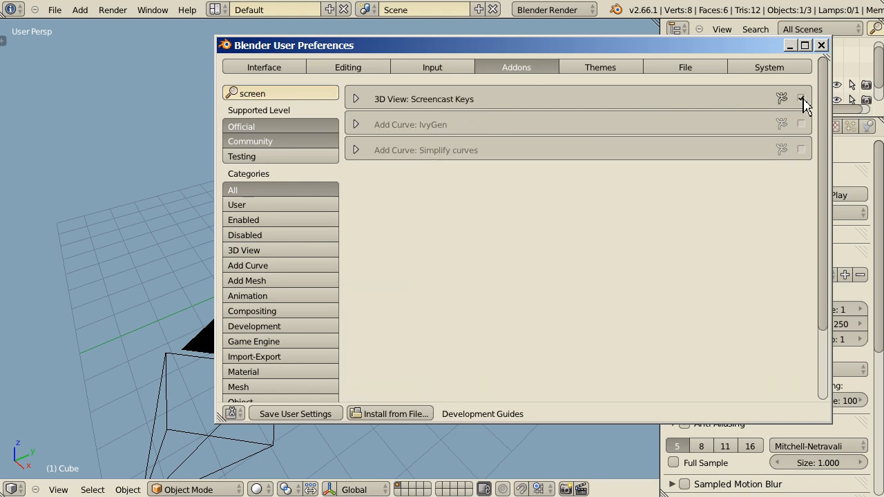
{"action": "left_click", "coordinate": [821, 46]}
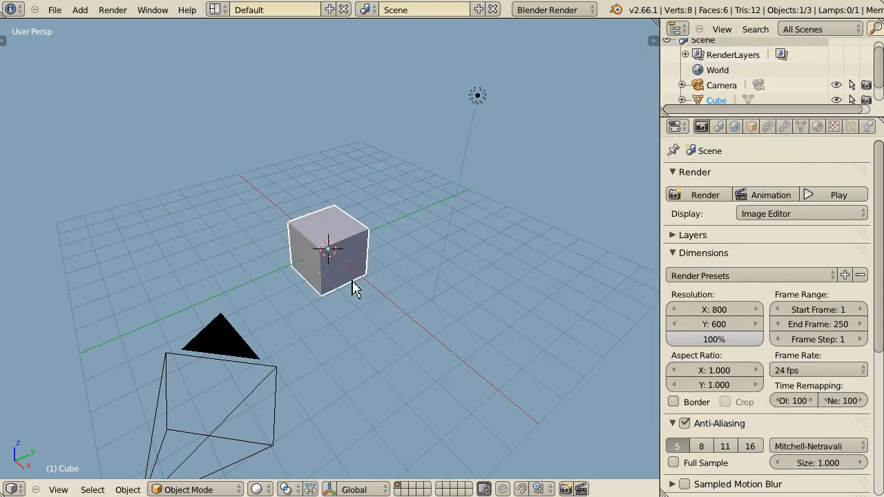
- Start the Screencast Keys display in the 3D view
{"action": "middle_click_drag", "start_coordinate": [352, 286], "coordinate": [351, 377]}
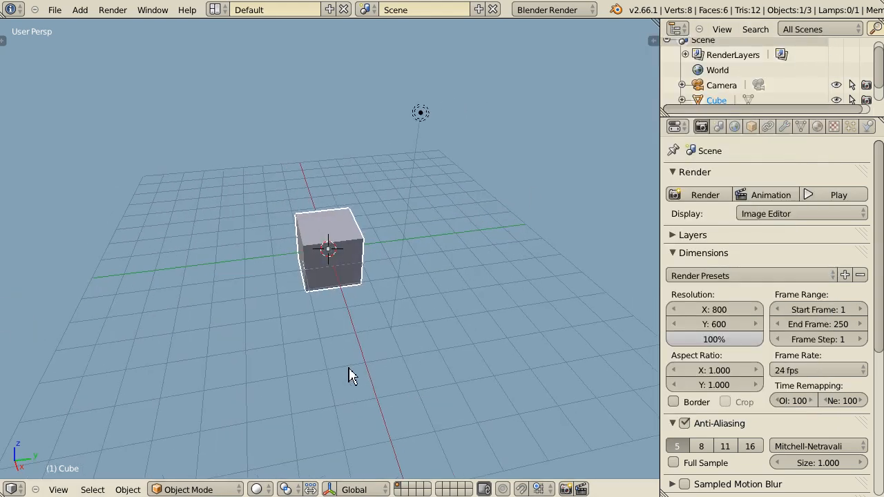
{"action": "key", "text": "n"}
{"action": "left_click", "coordinate": [537, 227]}
{"action": "key", "text": "n"}
{"action": "middle_click_drag", "start_coordinate": [245, 355], "coordinate": [290, 352], "text": "shift"}
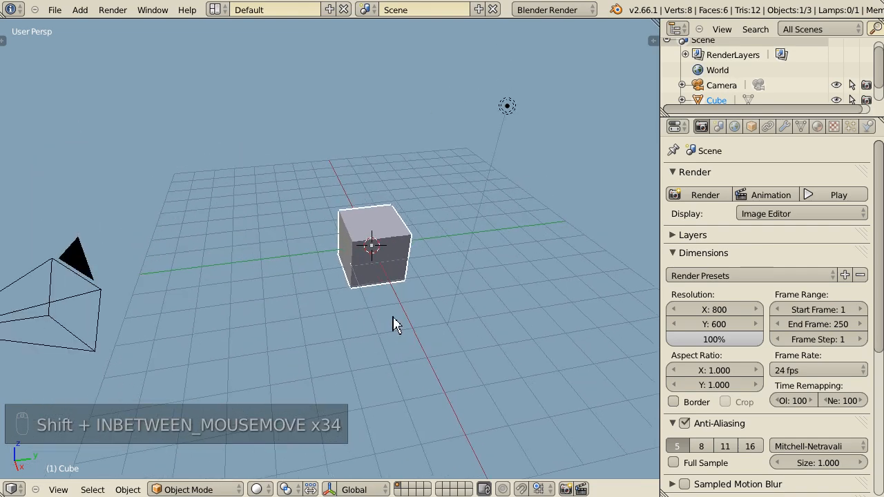
- Save the scene to the Desktop folder, overwriting tutorial head.blend
{"action": "key", "text": "ctrl+s"}
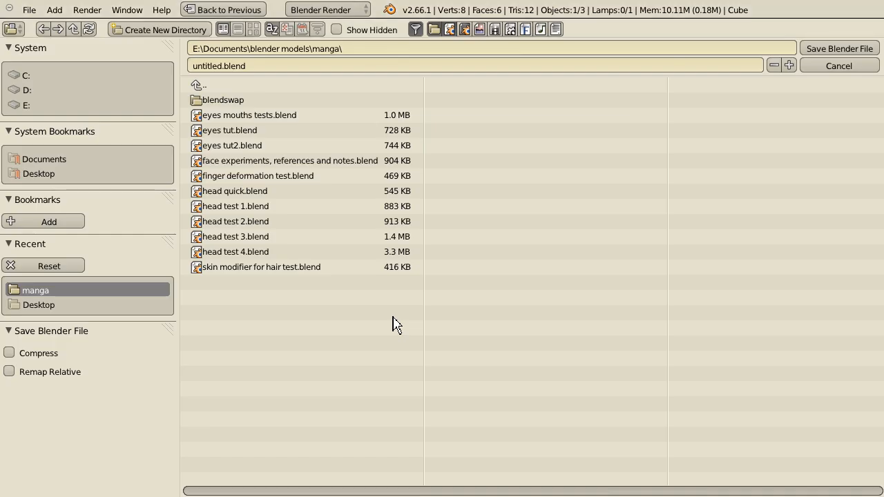
{"action": "left_click", "coordinate": [28, 175]}
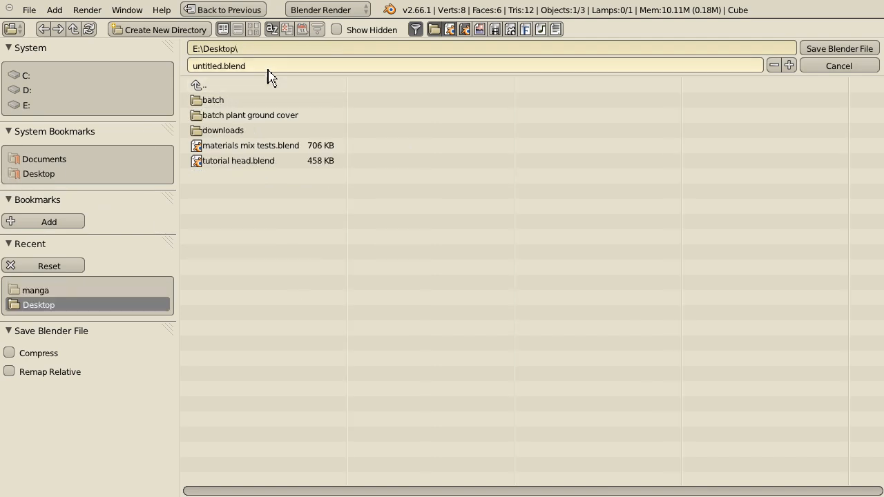
{"action": "left_click", "coordinate": [245, 163]}
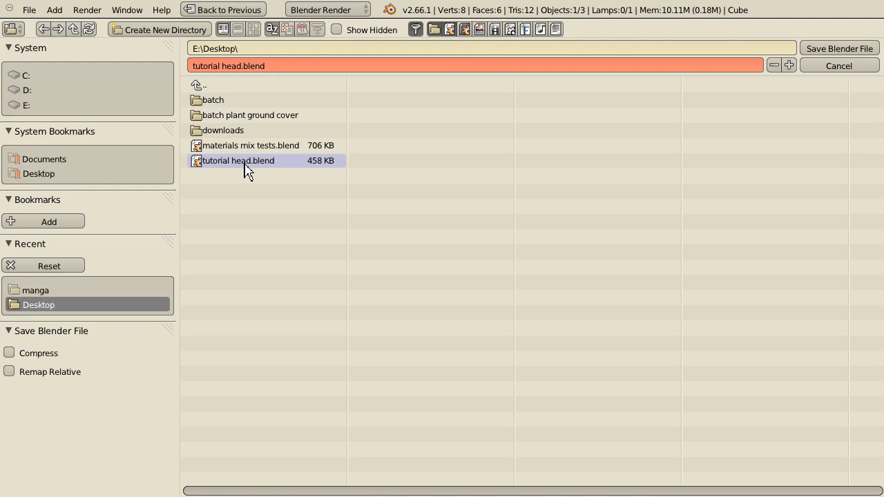
{"action": "key", "text": "KP_Enter"}
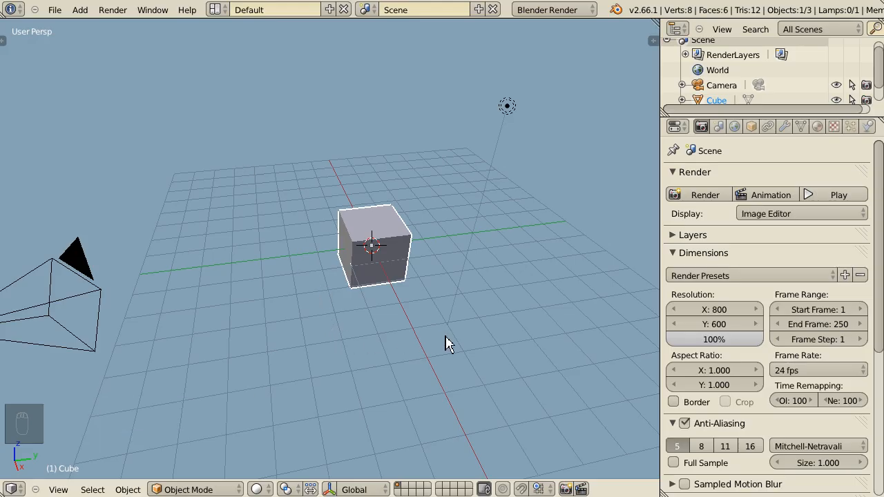
- In front orthographic view, add one vertical loop cut through the exact centre of the cube
{"action": "key", "text": "KP_1"}
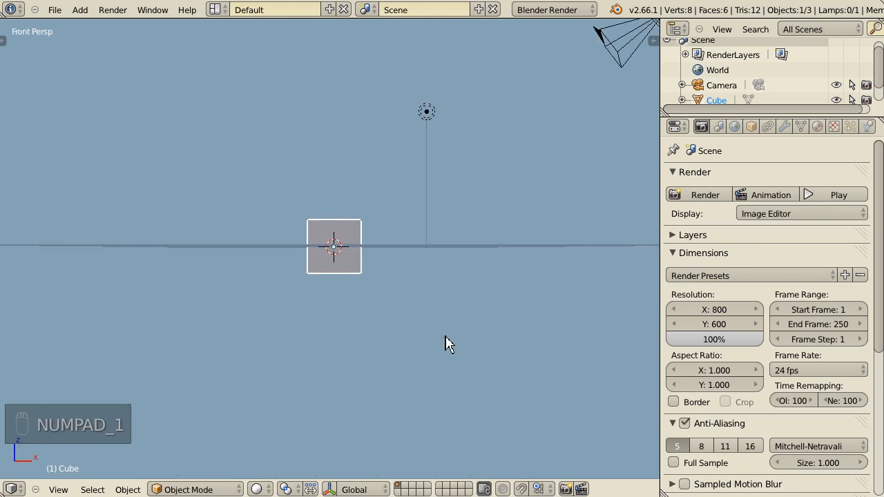
{"action": "key", "text": "KP_5"}
{"action": "scroll", "coordinate": [446, 343], "scroll_direction": "up", "scroll_amount": 7}
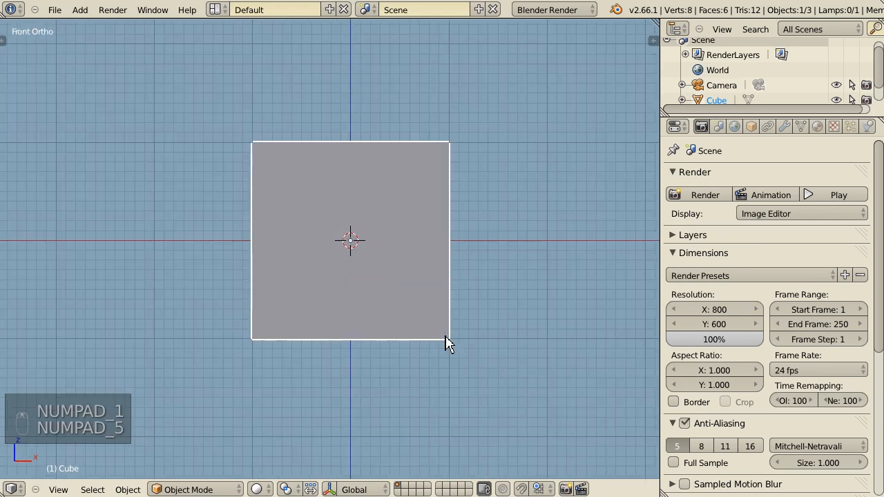
{"action": "key", "text": "Tab"}
{"action": "key", "text": "ctrl+r"}
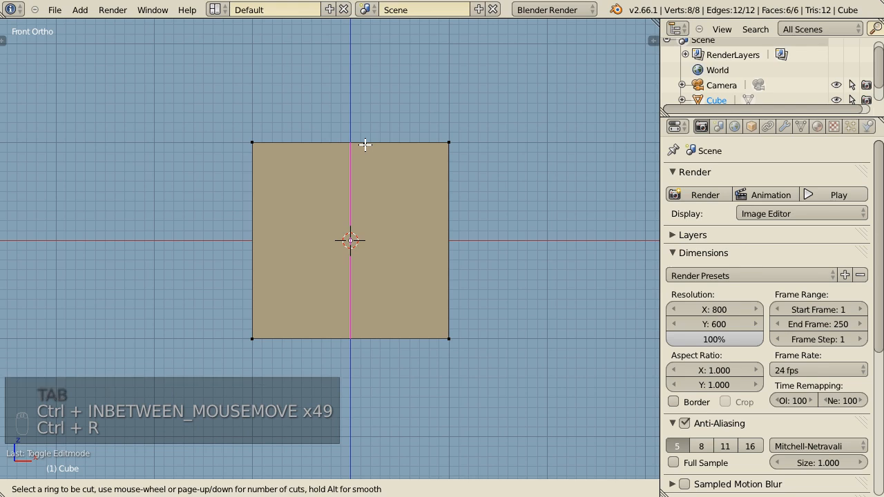
{"action": "left_click", "coordinate": [366, 144]}
{"action": "right_click", "coordinate": [365, 144]}
{"action": "key", "text": "g"}
{"action": "key", "text": "g"}
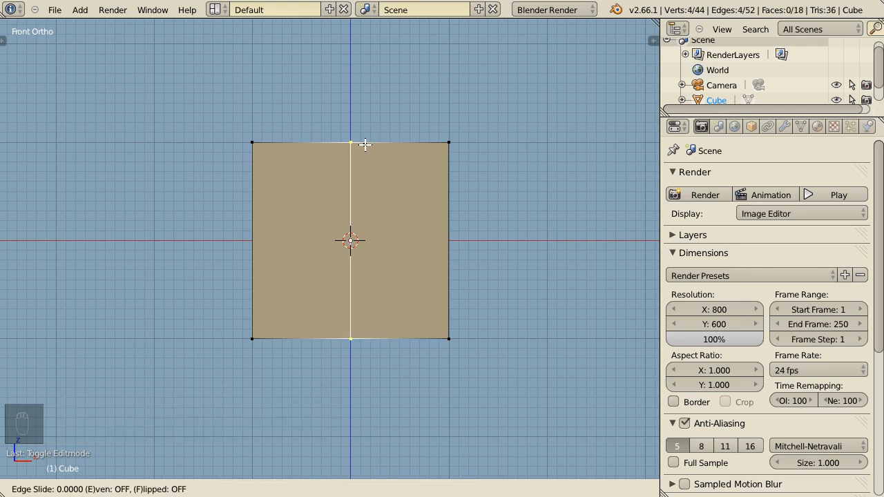
{"action": "right_click", "coordinate": [366, 144]}
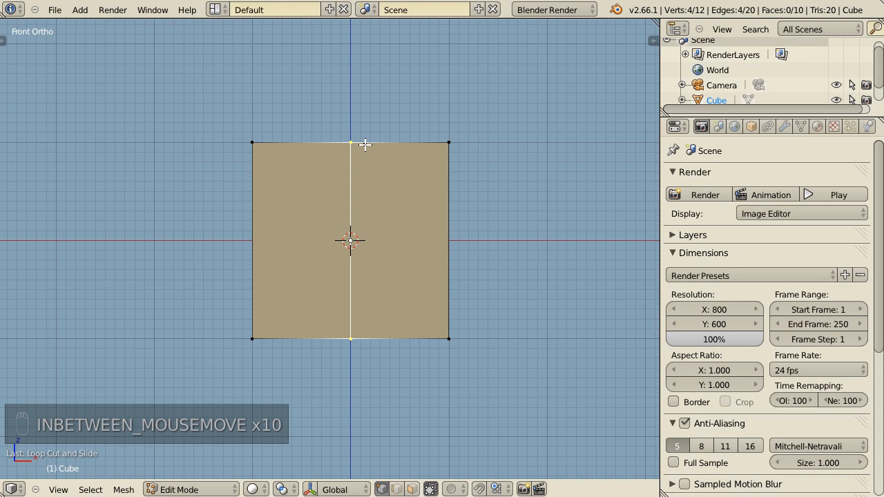
- Delete the vertices of the cube's negative X half in wireframe, then return to Object Mode with solid shading
{"action": "key", "text": "z"}
{"action": "key", "text": "a"}
{"action": "key", "text": "b"}
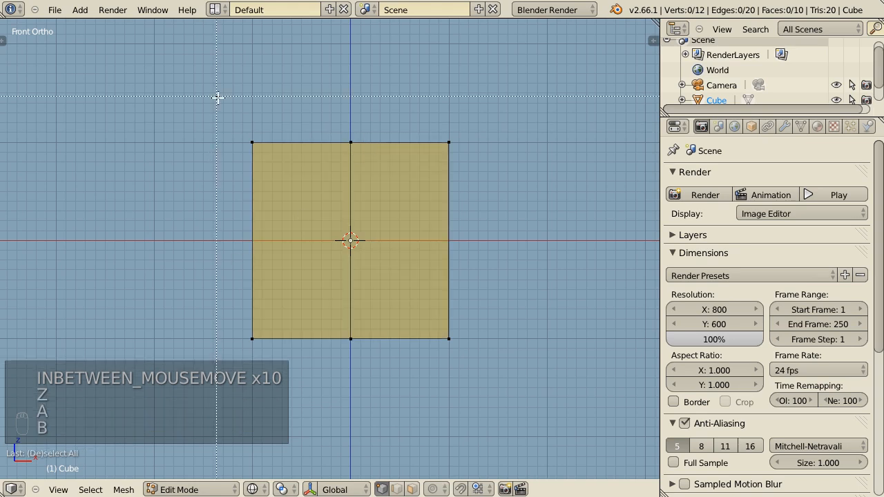
{"action": "left_click_drag", "start_coordinate": [217, 96], "coordinate": [284, 364]}
{"action": "key", "text": "x"}
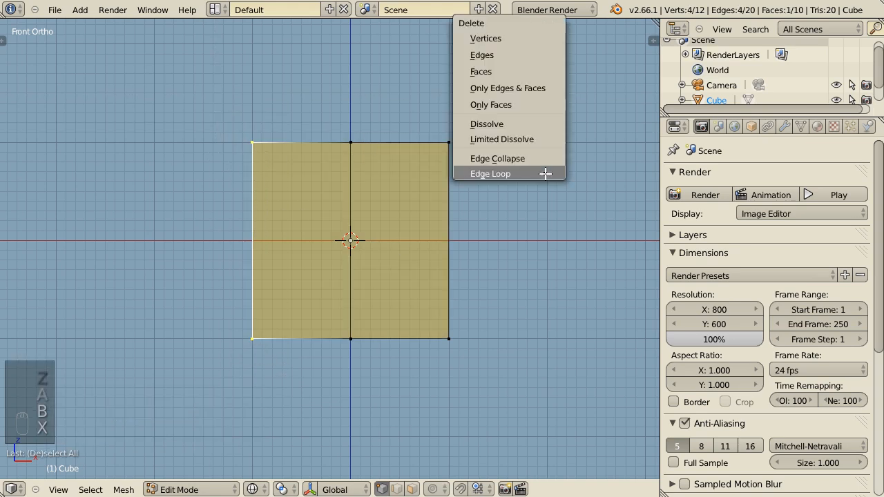
{"action": "left_click", "coordinate": [532, 33]}
{"action": "key", "text": "Tab"}
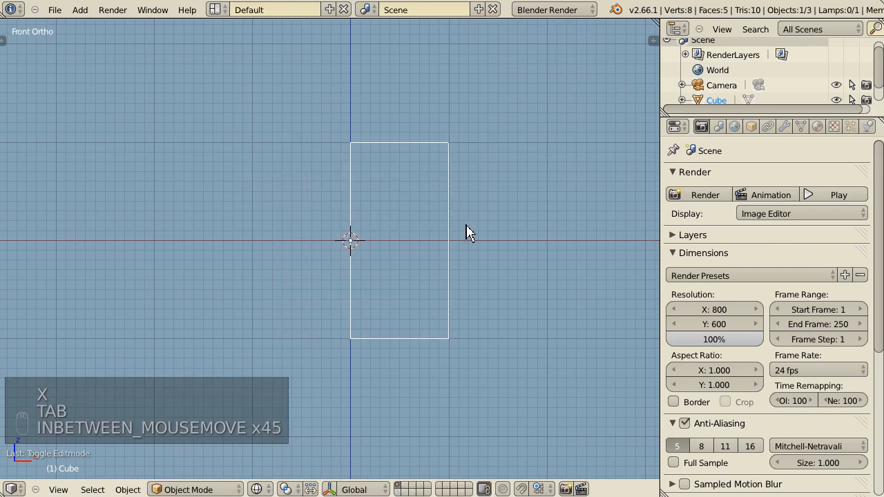
{"action": "key", "text": "z"}
- Add a Mirror modifier on the X axis to the half cube, enable Clipping and enter Edit Mode
{"action": "mouse_move", "coordinate": [468, 233]}
{"action": "middle_mouse_down"}
{"action": "mouse_move", "coordinate": [458, 262]}
{"action": "mouse_move", "coordinate": [508, 235]}
{"action": "mouse_move", "coordinate": [434, 348]}
{"action": "mouse_move", "coordinate": [424, 275]}
{"action": "middle_mouse_up"}
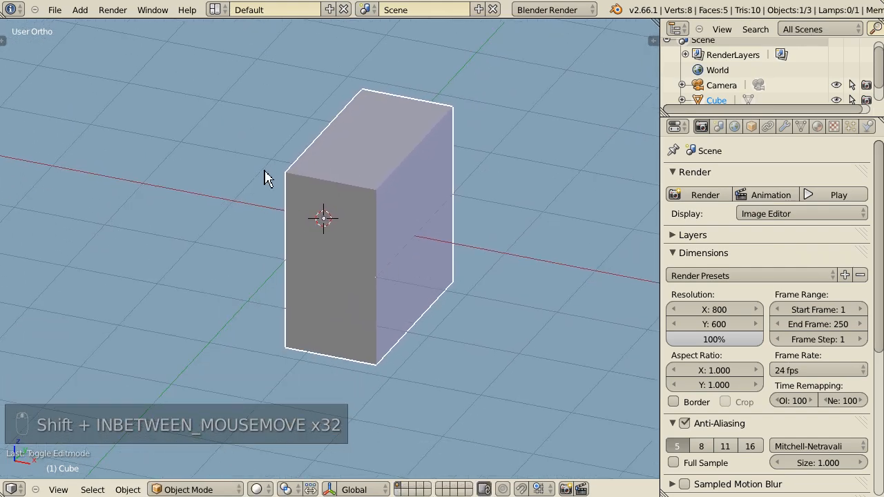
{"action": "left_click", "coordinate": [785, 127]}
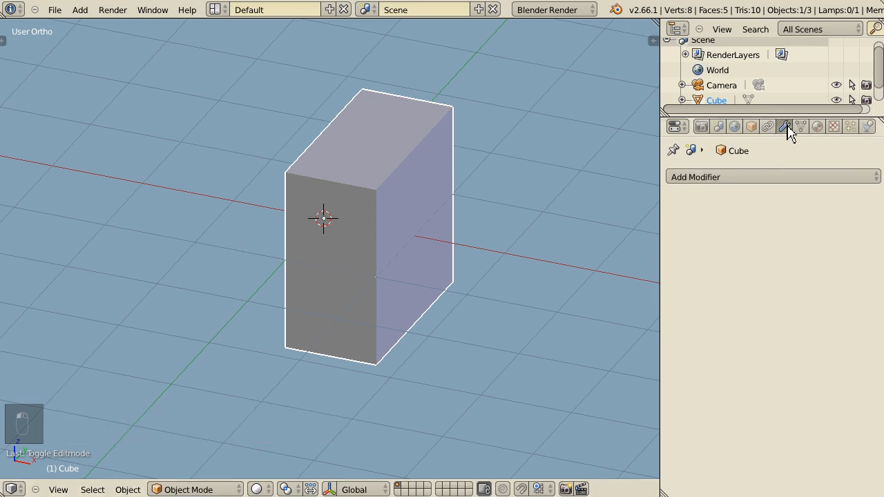
{"action": "left_click", "coordinate": [702, 180]}
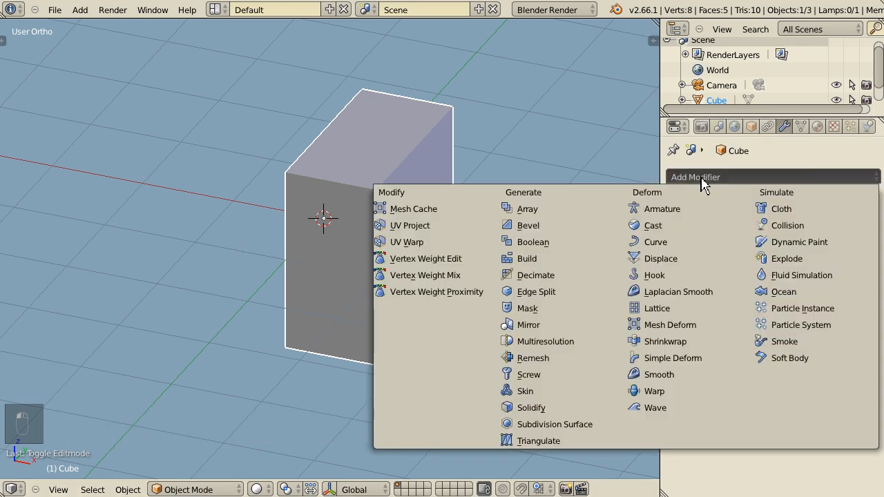
{"action": "left_click", "coordinate": [568, 325]}
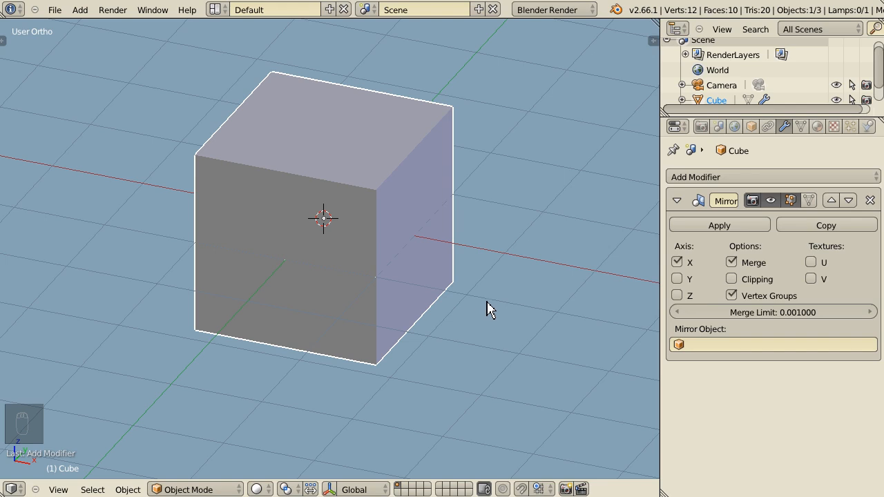
{"action": "left_click", "coordinate": [731, 279]}
{"action": "key", "text": "Tab"}
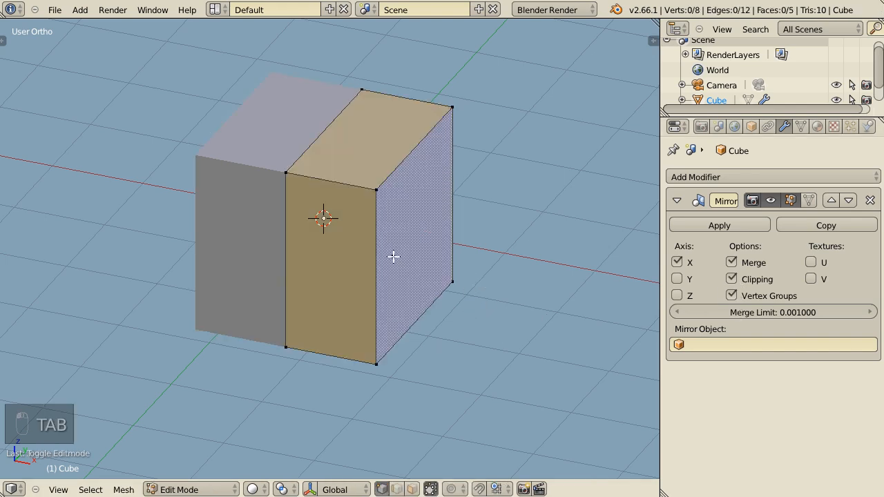
- Test the mirroring by moving the half cube's upper front outer corner vertex in several directions, cancelling each move
{"action": "right_click", "coordinate": [376, 189]}
{"action": "key", "text": "g"}
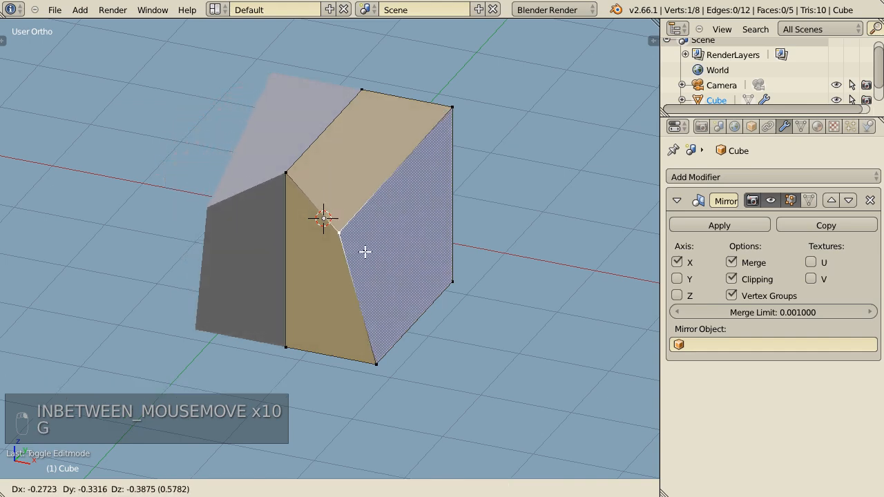
{"action": "right_click", "coordinate": [385, 209]}
{"action": "middle_click_drag", "start_coordinate": [366, 235], "coordinate": [357, 331]}
{"action": "key", "text": "g"}
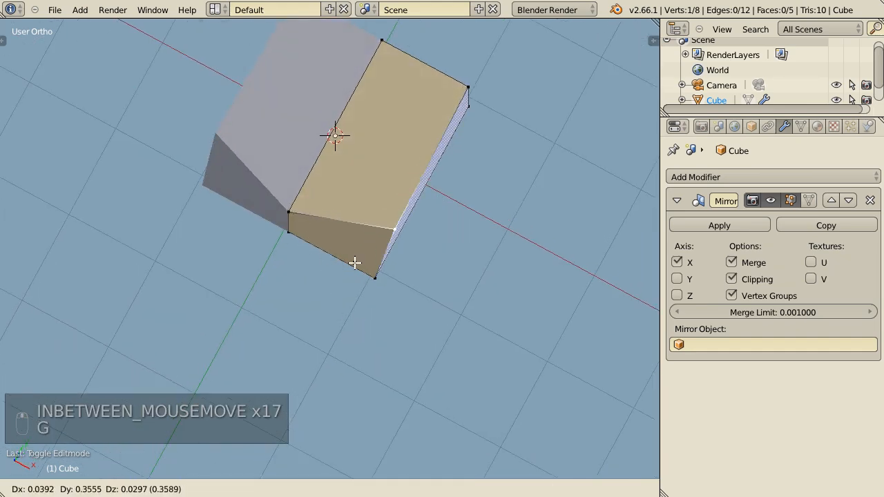
{"action": "right_click", "coordinate": [327, 250]}
{"action": "middle_click_drag", "start_coordinate": [304, 290], "coordinate": [369, 232]}
{"action": "key", "text": "g"}
{"action": "right_click", "coordinate": [412, 252]}
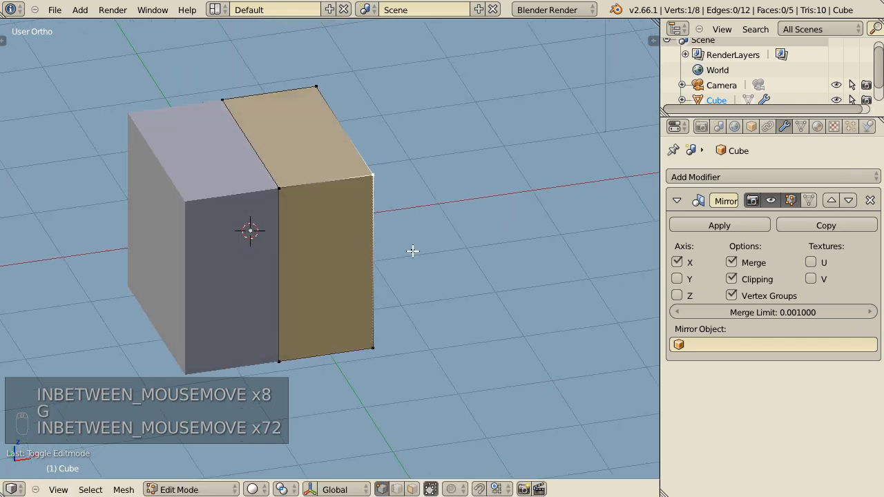
{"action": "middle_click_drag", "start_coordinate": [412, 251], "coordinate": [384, 267]}
{"action": "key", "text": "g"}
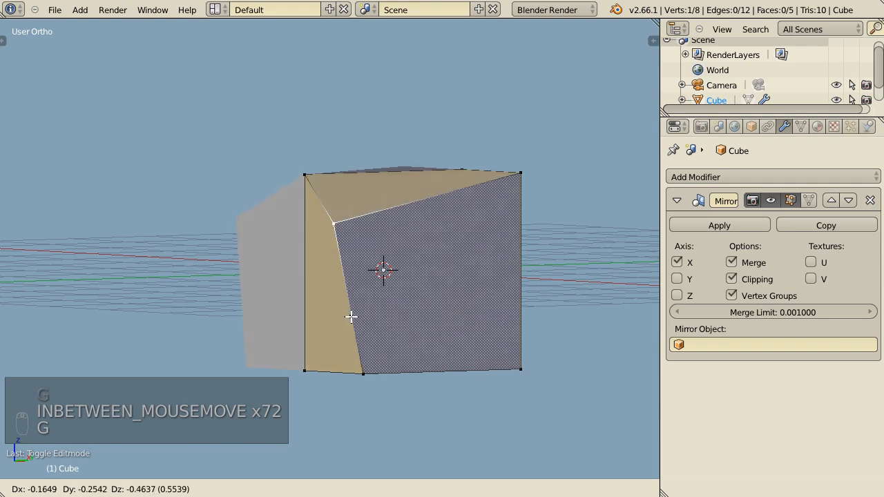
{"action": "right_click", "coordinate": [302, 288]}
{"action": "middle_click_drag", "start_coordinate": [301, 288], "coordinate": [353, 336]}
- In Object Mode, add a Subdivision Surface modifier to the cube with both View and Render subdivisions set to 3
{"action": "key", "text": "Tab"}
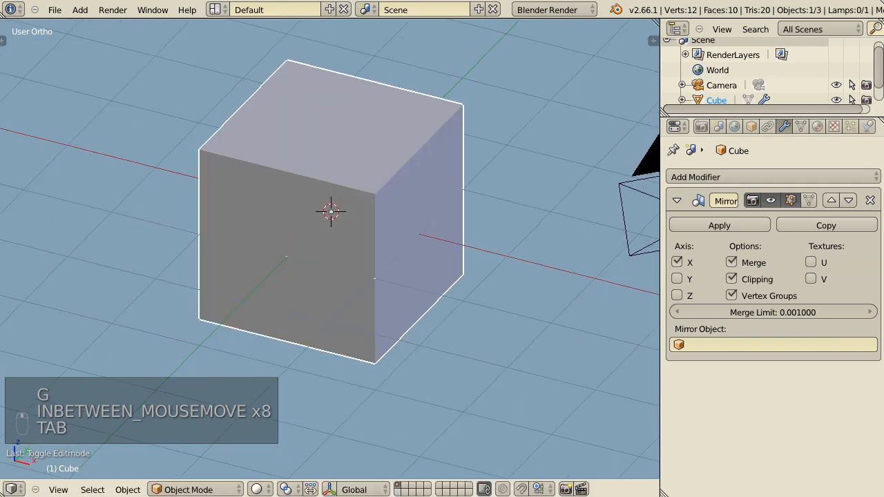
{"action": "left_click", "coordinate": [763, 182]}
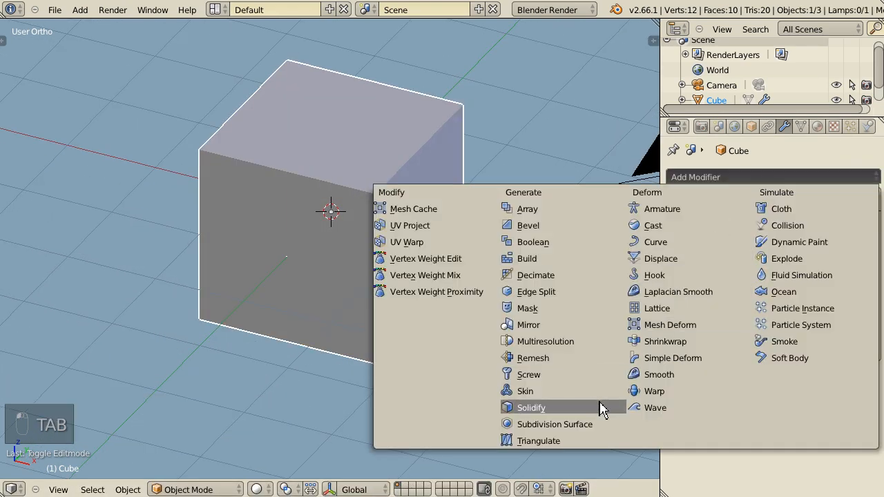
{"action": "left_click", "coordinate": [589, 424]}
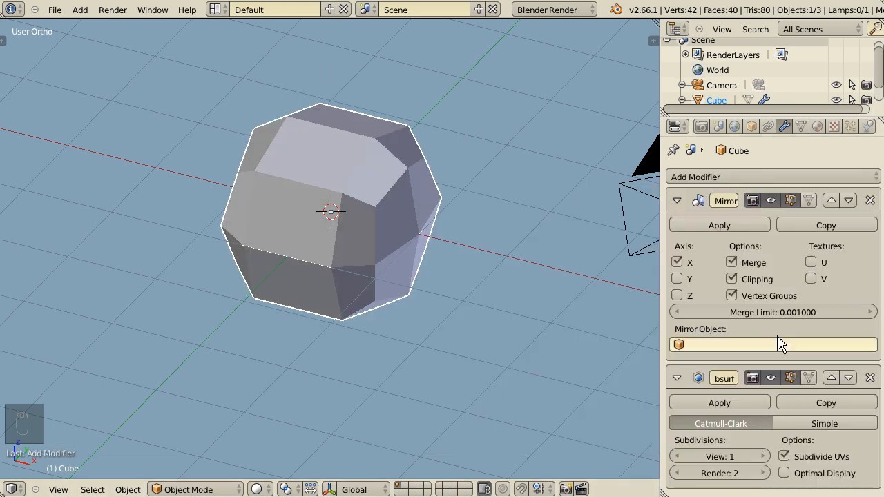
{"action": "left_click", "coordinate": [762, 457]}
{"action": "left_click", "coordinate": [763, 457]}
{"action": "left_click", "coordinate": [763, 473]}
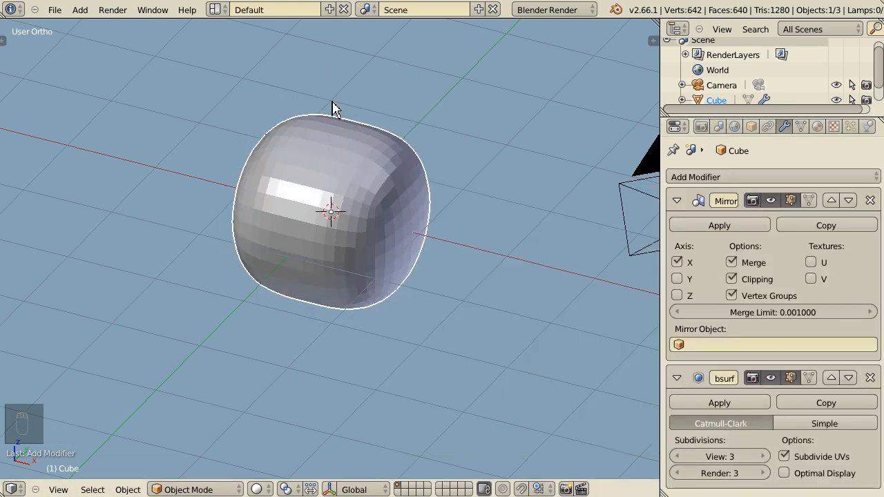
- Apply Shade Smooth to the entire mesh in Edit Mode, then return to Object Mode
{"action": "key", "text": "Tab"}
{"action": "key", "text": "a"}
{"action": "key", "text": "a"}
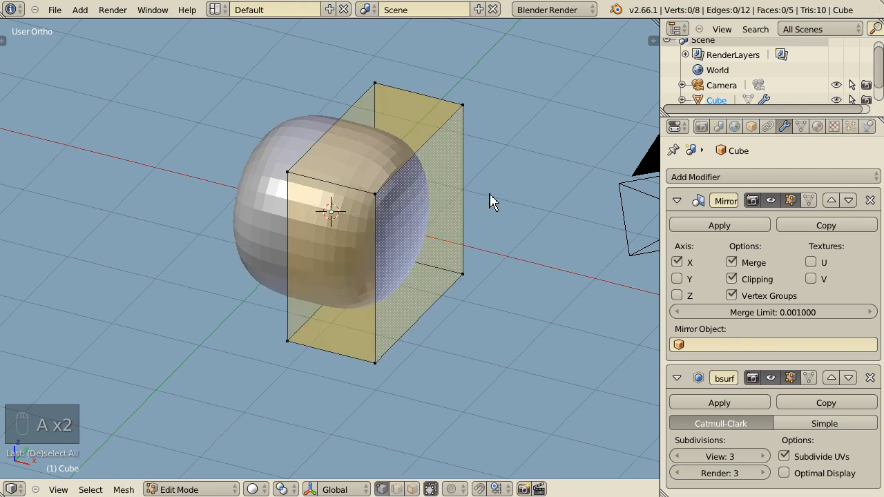
{"action": "key", "text": "a"}
{"action": "key", "text": "a"}
{"action": "key", "text": "w"}
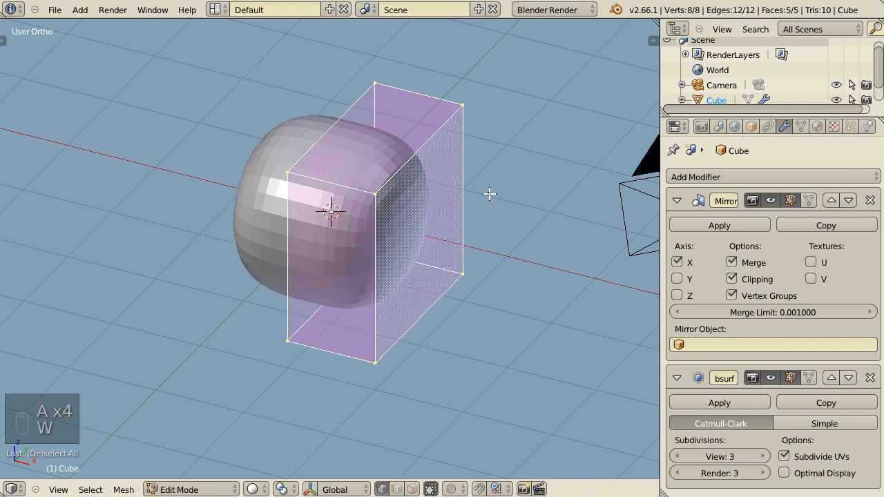
{"action": "key", "text": "w"}
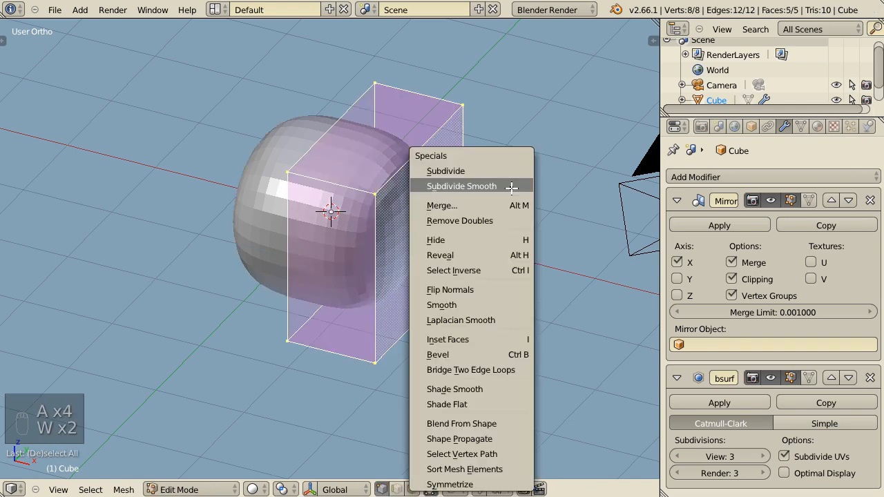
{"action": "left_click", "coordinate": [502, 389]}
{"action": "key", "text": "Tab"}
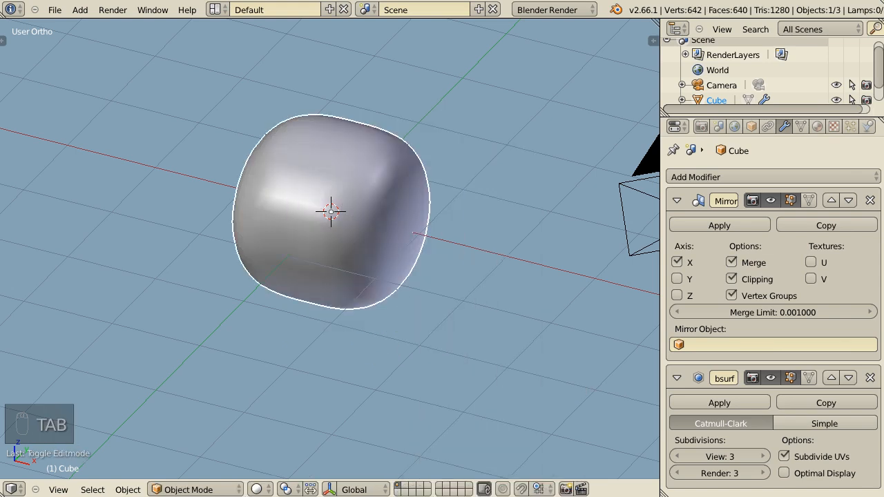
- Save the scene and hide the camera from the viewport
{"action": "key", "text": "ctrl+s"}
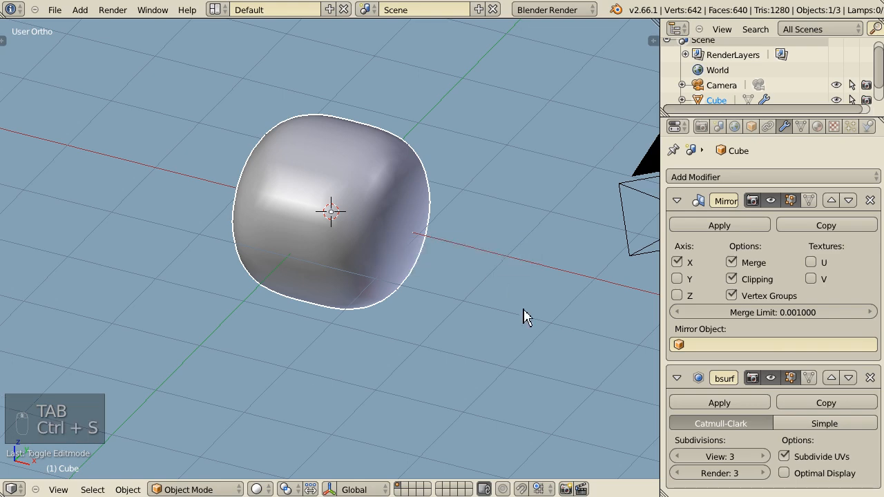
{"action": "middle_click_drag", "start_coordinate": [524, 316], "coordinate": [468, 316]}
{"action": "right_click", "coordinate": [238, 240]}
{"action": "key", "text": "h"}
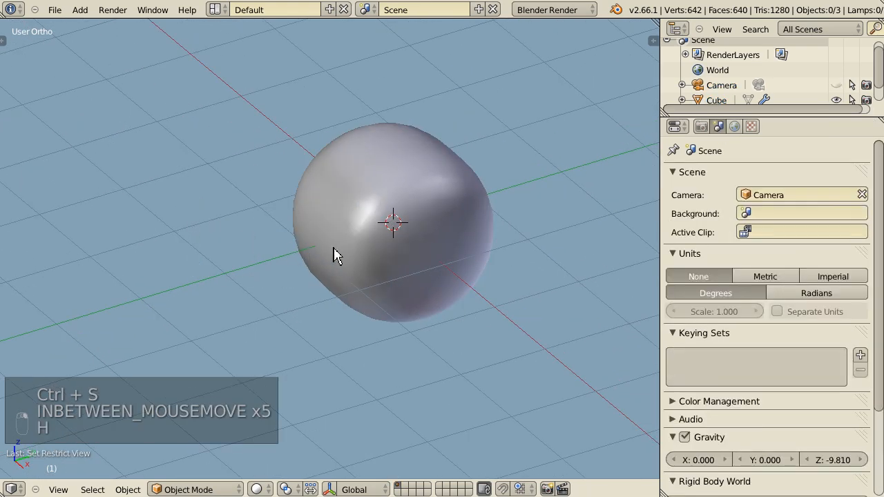
- In Edit Mode, add one smoothed vertical loop cut to the cube, centred halfway between its front and back
{"action": "right_click", "coordinate": [426, 284]}
{"action": "key", "text": "Tab"}
{"action": "middle_click_drag", "start_coordinate": [426, 284], "coordinate": [416, 223], "text": "shift"}
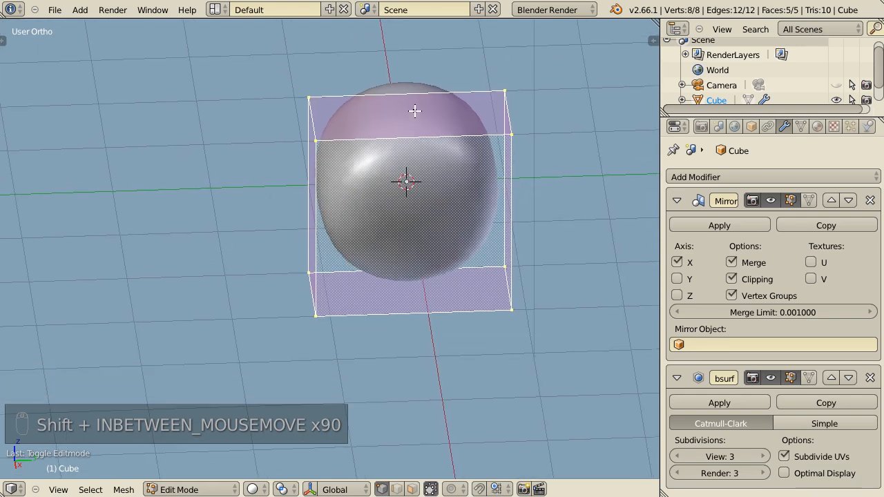
{"action": "key", "text": "ctrl+r"}
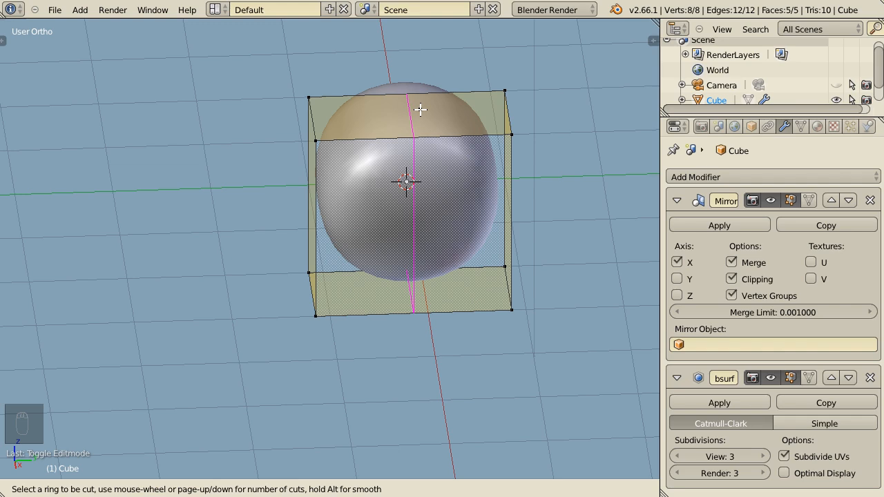
{"action": "scroll", "coordinate": [420, 109], "scroll_direction": "down", "scroll_amount": 1}
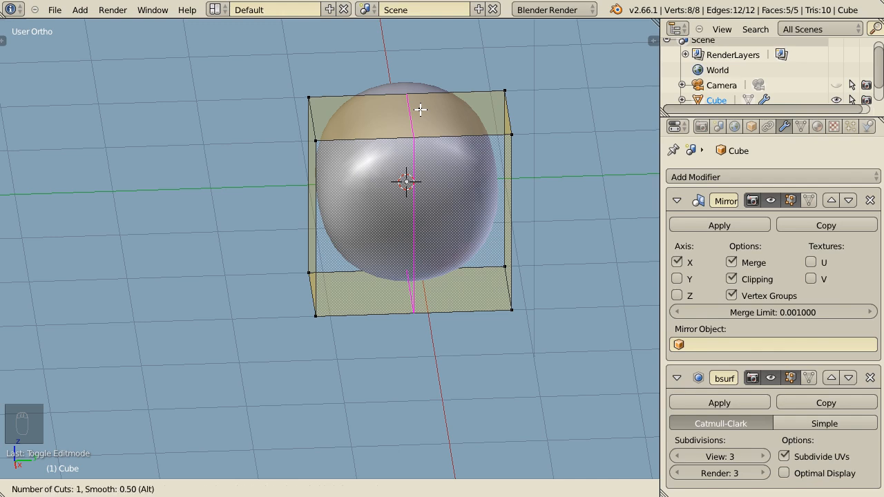
{"action": "scroll", "coordinate": [420, 109], "scroll_direction": "up", "scroll_amount": 2, "text": "alt"}
{"action": "left_click", "coordinate": [420, 109]}
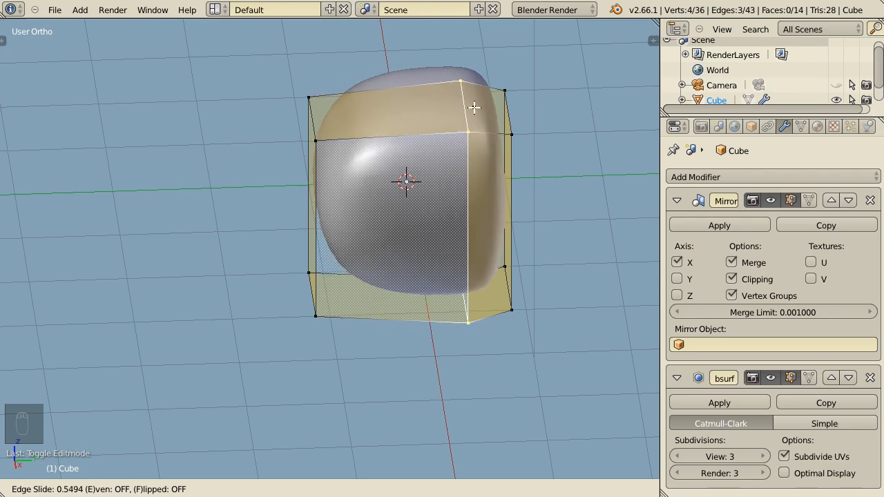
{"action": "right_click", "coordinate": [474, 108]}
- Add one horizontal loop cut around the cube at mid-height with a smoothness of 0.90, leaving it centred
{"action": "middle_click_drag", "start_coordinate": [225, 250], "coordinate": [146, 214]}
{"action": "middle_click_drag", "start_coordinate": [216, 172], "coordinate": [363, 181]}
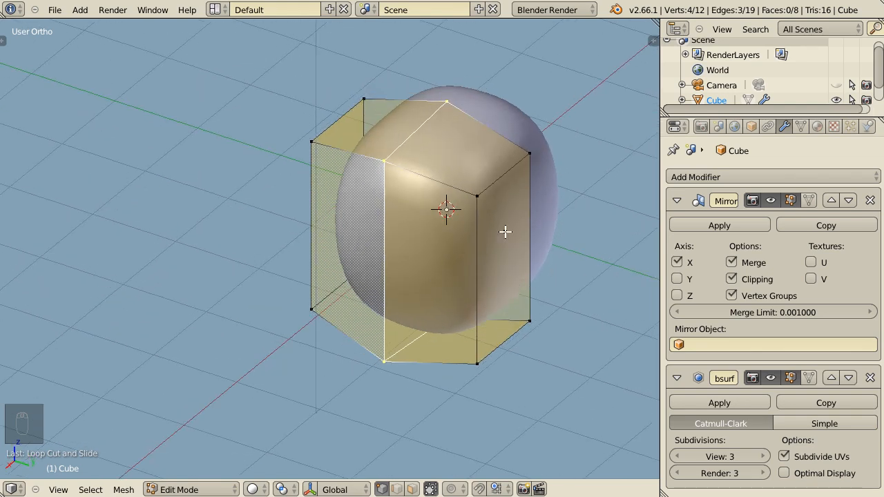
{"action": "key", "text": "ctrl+r"}
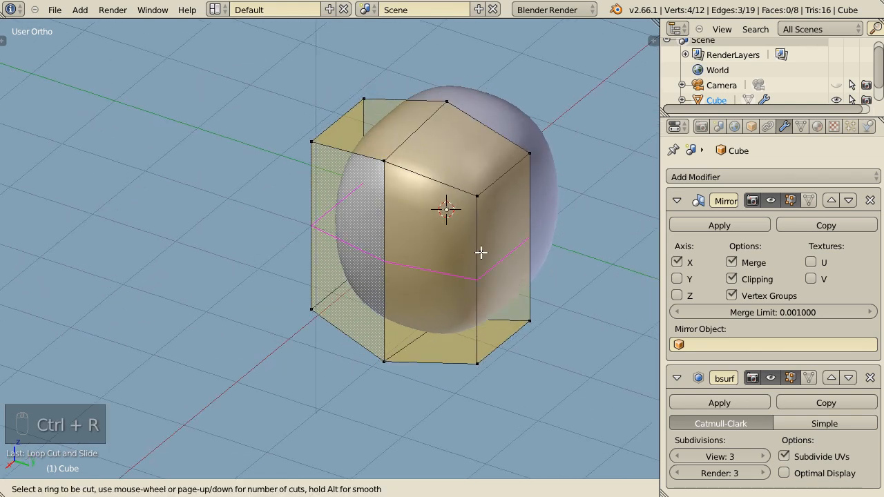
{"action": "scroll", "coordinate": [481, 253], "scroll_direction": "up", "scroll_amount": 4, "text": "alt"}
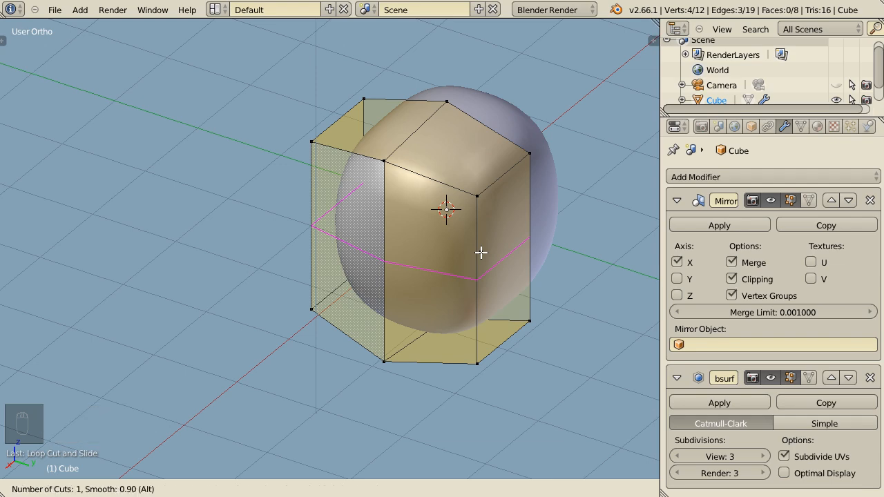
{"action": "left_click", "coordinate": [480, 253]}
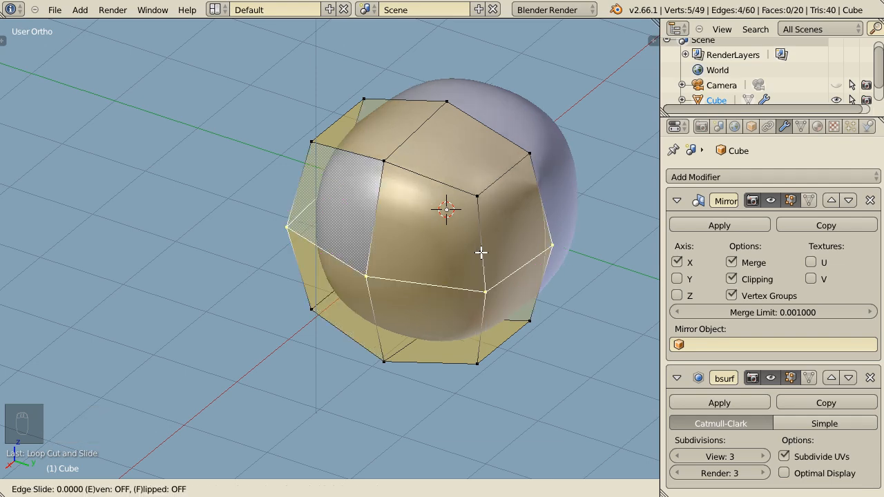
{"action": "right_click", "coordinate": [481, 252]}
- Move the mid-height seam vertex at the back onto the mirror plane to close the gap between the halves
{"action": "middle_click_drag", "start_coordinate": [499, 253], "coordinate": [439, 296]}
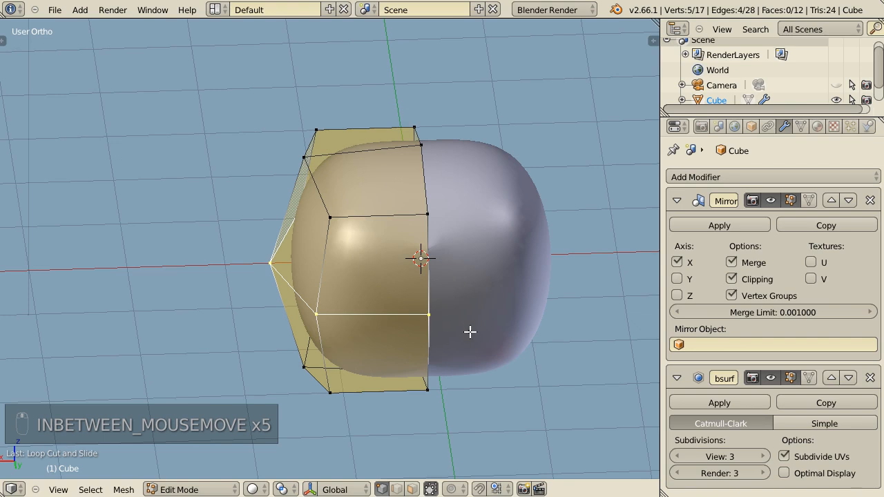
{"action": "middle_click_drag", "start_coordinate": [469, 332], "coordinate": [404, 312]}
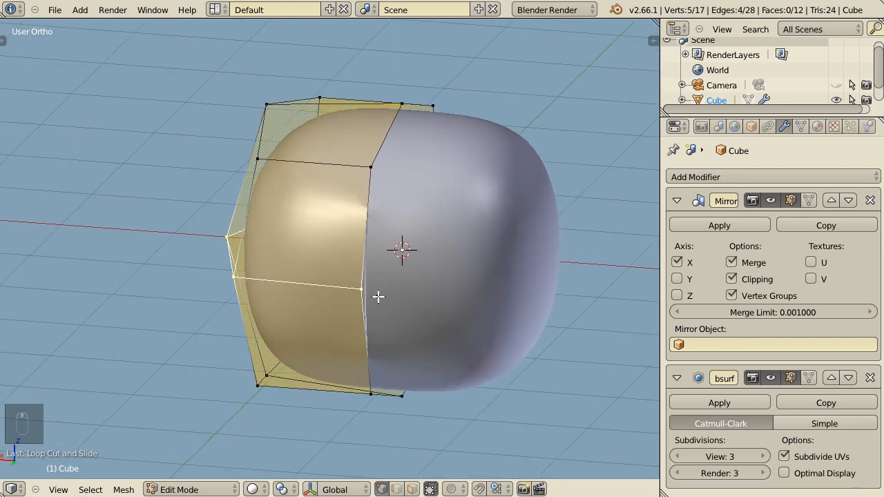
{"action": "scroll", "coordinate": [370, 313], "scroll_direction": "up", "scroll_amount": 1}
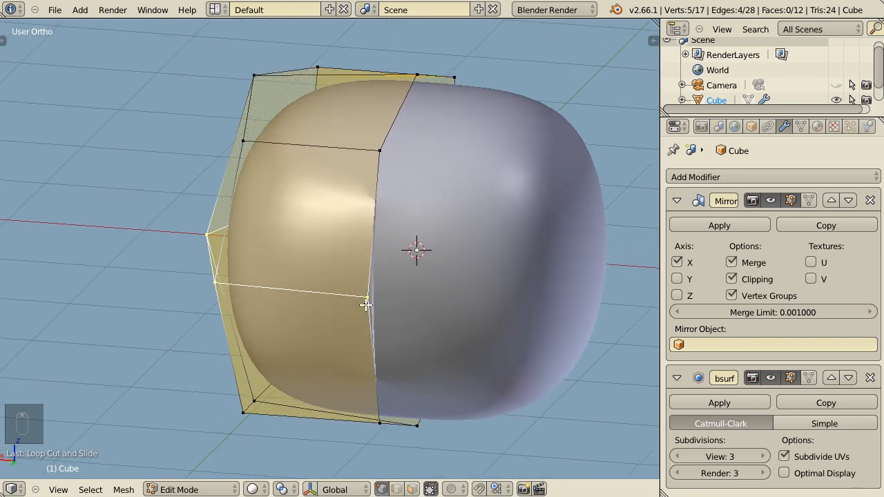
{"action": "right_click", "coordinate": [366, 303]}
{"action": "scroll", "coordinate": [383, 325], "scroll_direction": "up", "scroll_amount": 2}
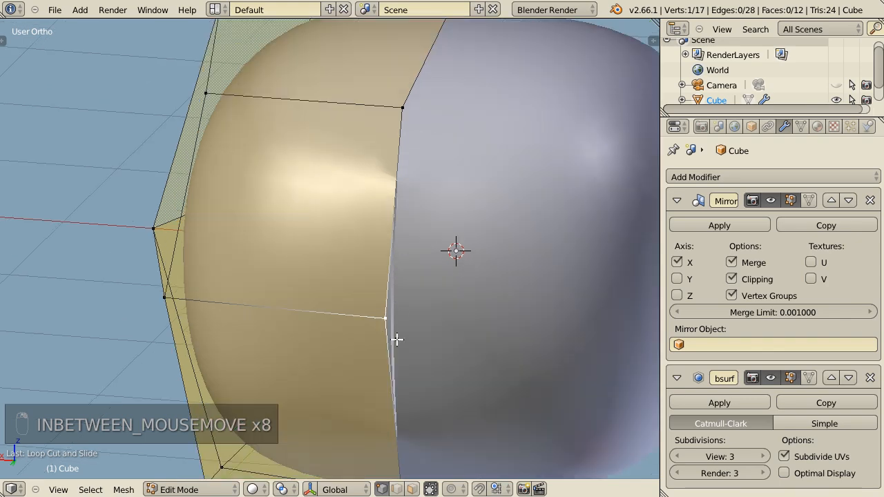
{"action": "scroll", "coordinate": [395, 364], "scroll_direction": "up", "scroll_amount": 2}
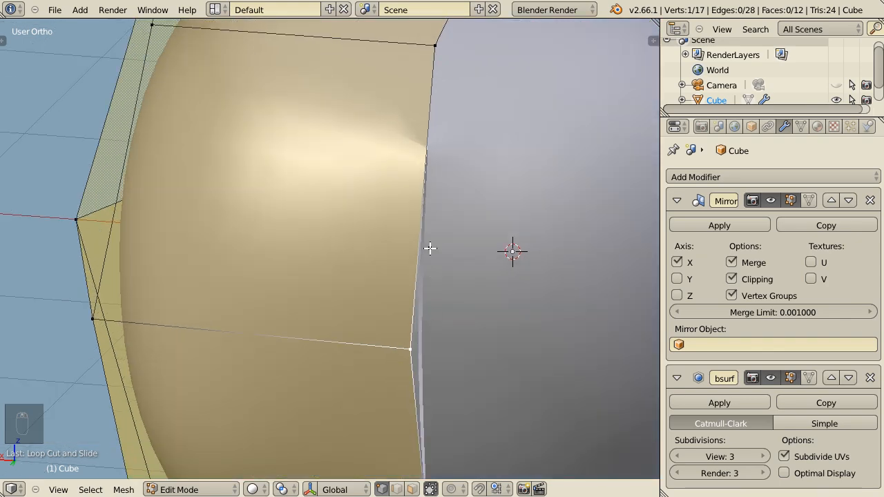
{"action": "scroll", "coordinate": [425, 318], "scroll_direction": "down", "scroll_amount": 2}
{"action": "scroll", "coordinate": [421, 197], "scroll_direction": "down", "scroll_amount": 5}
{"action": "scroll", "coordinate": [421, 105], "scroll_direction": "down", "scroll_amount": 2}
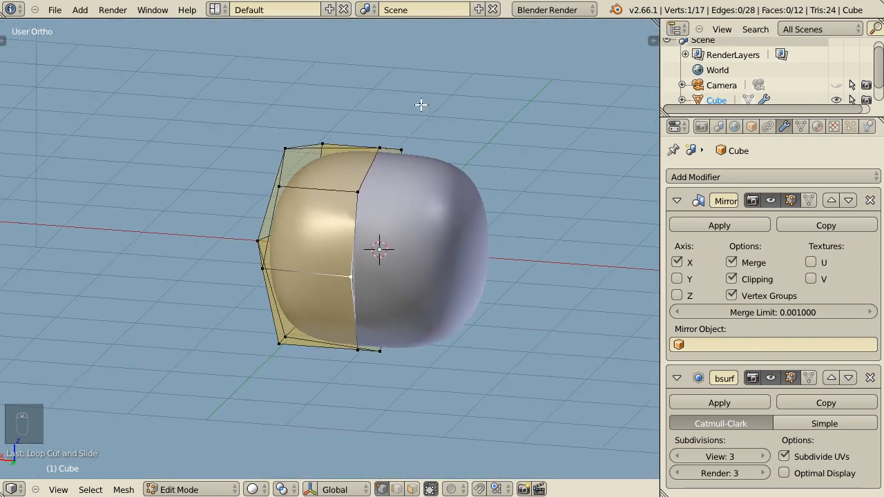
{"action": "scroll", "coordinate": [379, 244], "scroll_direction": "up", "scroll_amount": 5}
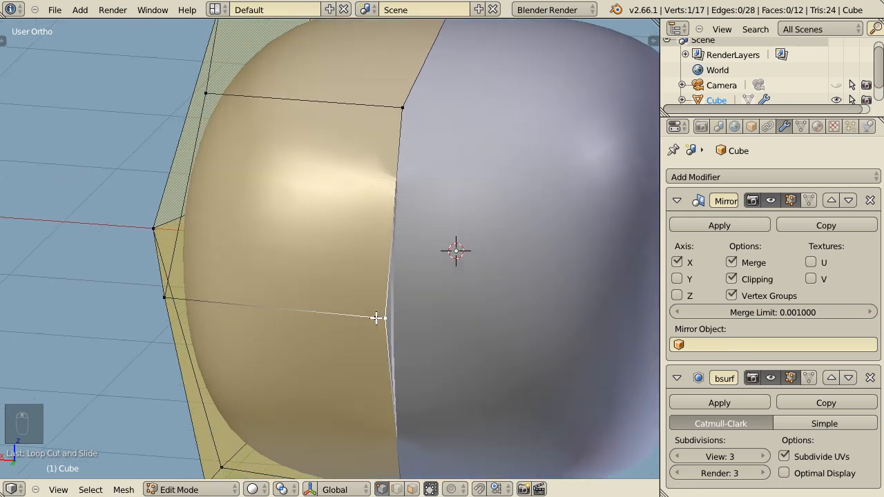
{"action": "key", "text": "g"}
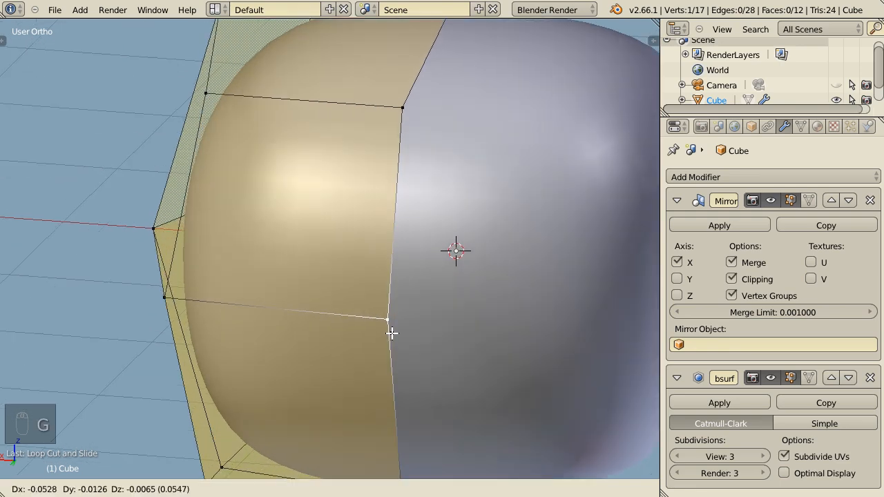
{"action": "left_click", "coordinate": [391, 333]}
- Move the mid-height seam vertex at the front onto the mirror plane as well
{"action": "middle_click_drag", "start_coordinate": [392, 332], "coordinate": [168, 313]}
{"action": "key", "text": "g"}
{"action": "left_click", "coordinate": [259, 192]}
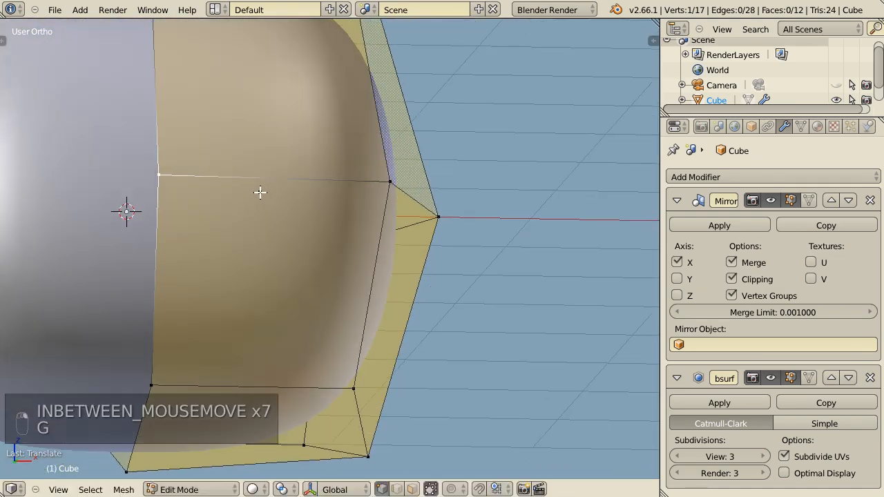
- Select the whole half mesh and scale it narrower along the X axis
{"action": "middle_click_drag", "start_coordinate": [277, 200], "coordinate": [434, 357], "text": "shift"}
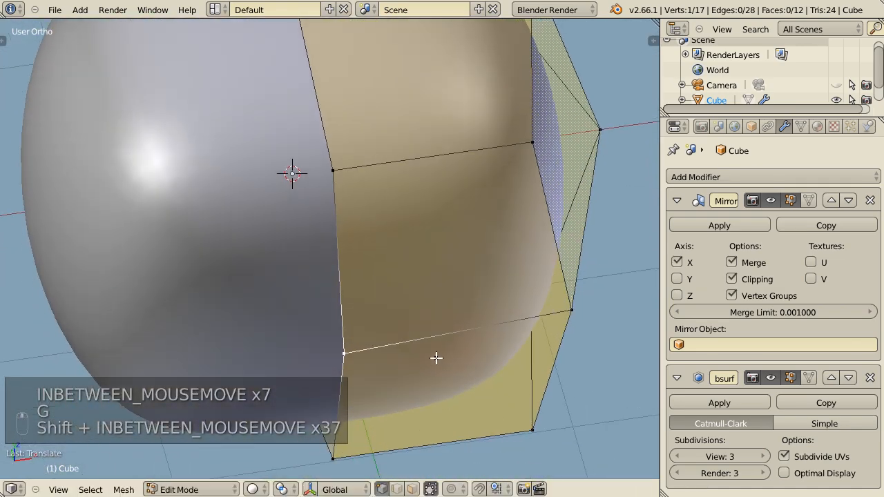
{"action": "middle_click_drag", "start_coordinate": [357, 350], "coordinate": [463, 292], "text": "shift"}
{"action": "scroll", "coordinate": [463, 292], "scroll_direction": "down", "scroll_amount": 3}
{"action": "middle_click_drag", "start_coordinate": [334, 308], "coordinate": [382, 248]}
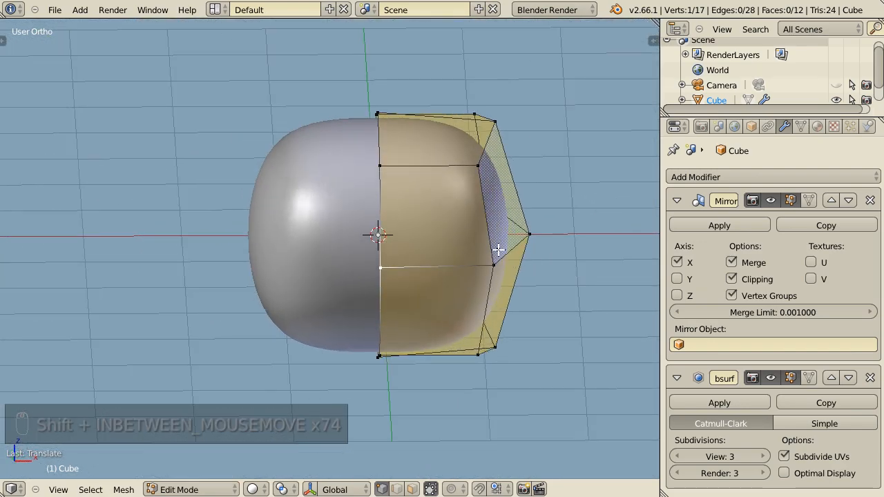
{"action": "key", "text": "a"}
{"action": "key", "text": "a"}
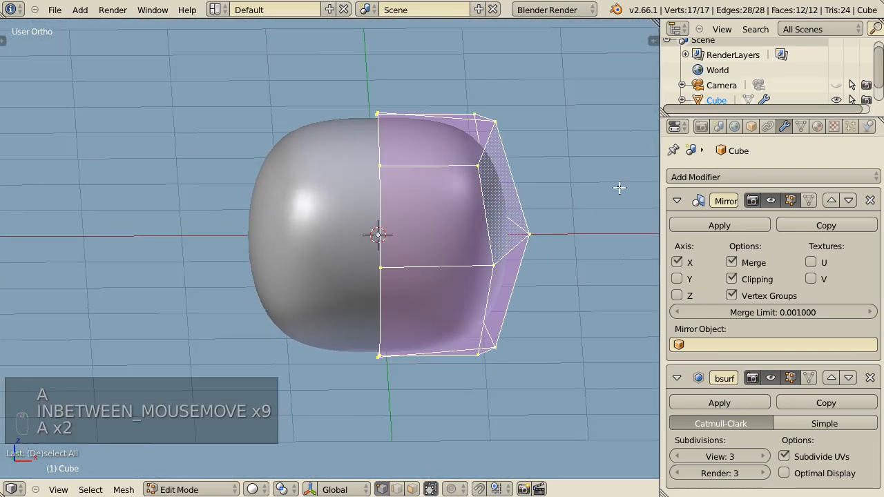
{"action": "key", "text": "s"}
{"action": "key", "text": "x"}
{"action": "key", "text": "s"}
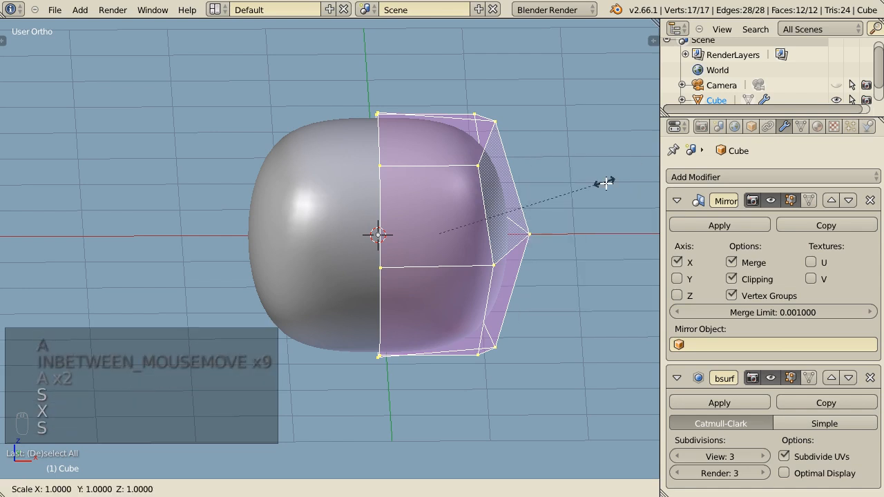
{"action": "key", "text": "x"}
{"action": "left_click", "coordinate": [561, 200]}
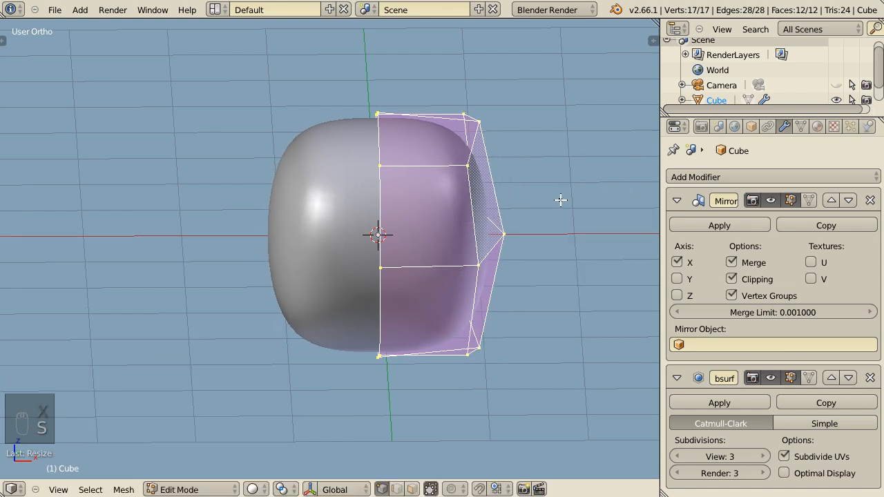
- Move the whole half mesh about 0.08 units along X toward the mirror plane and check the head's shape in Object Mode
{"action": "key", "text": "g"}
{"action": "key", "text": "x"}
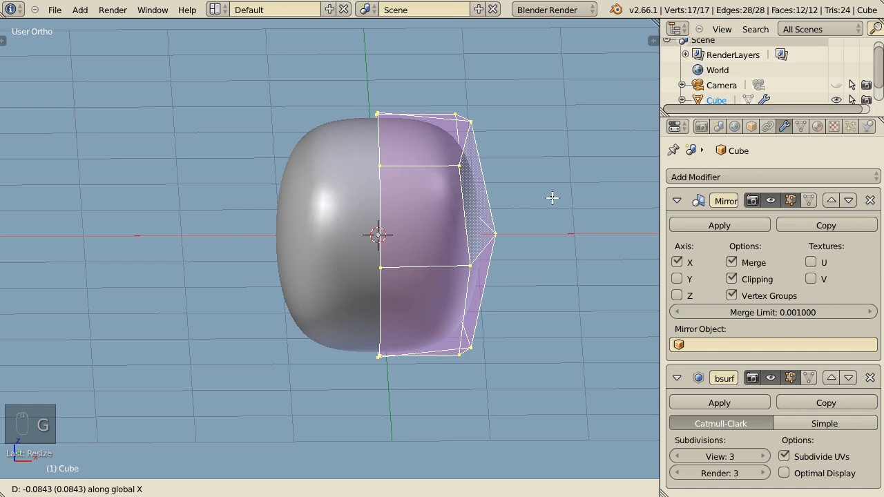
{"action": "left_click", "coordinate": [553, 198]}
{"action": "middle_click_drag", "start_coordinate": [550, 290], "coordinate": [483, 359]}
{"action": "key", "text": "Tab"}
{"action": "key", "text": "KP_1"}
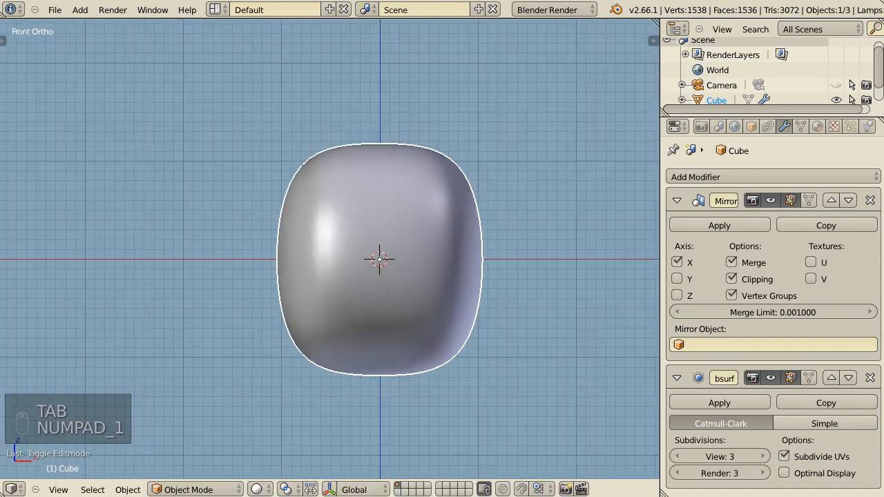
{"action": "middle_click_drag", "start_coordinate": [502, 332], "coordinate": [435, 308]}
- In Edit Mode with face selection, delete the two front faces of the half head
{"action": "key", "text": "Tab"}
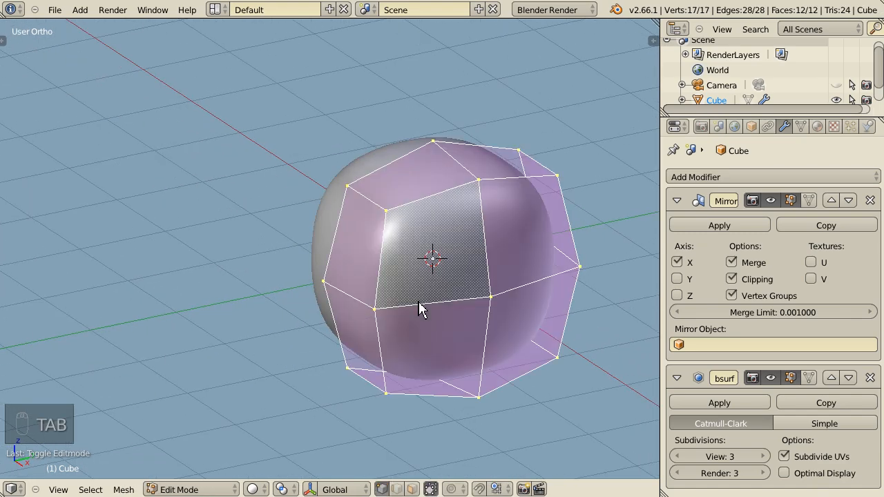
{"action": "key", "text": "ctrl+Tab"}
{"action": "left_click", "coordinate": [408, 331]}
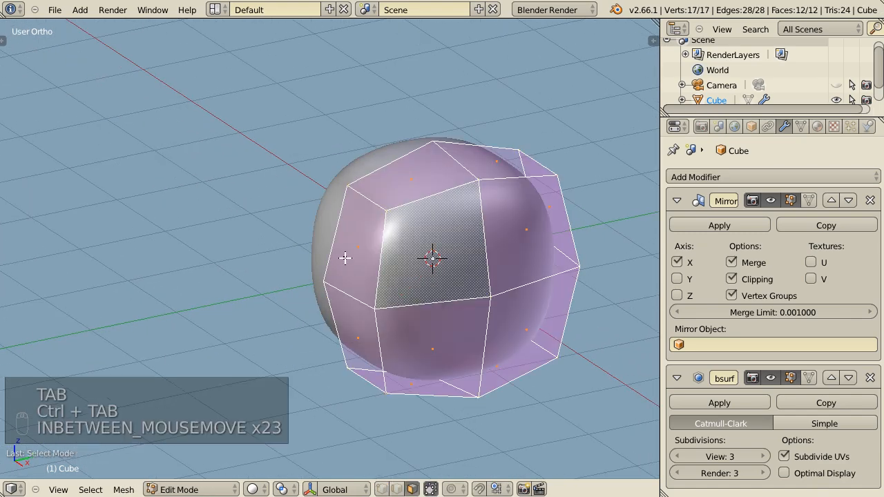
{"action": "right_click", "coordinate": [357, 247]}
{"action": "right_click", "coordinate": [360, 337], "text": "shift"}
{"action": "key", "text": "x"}
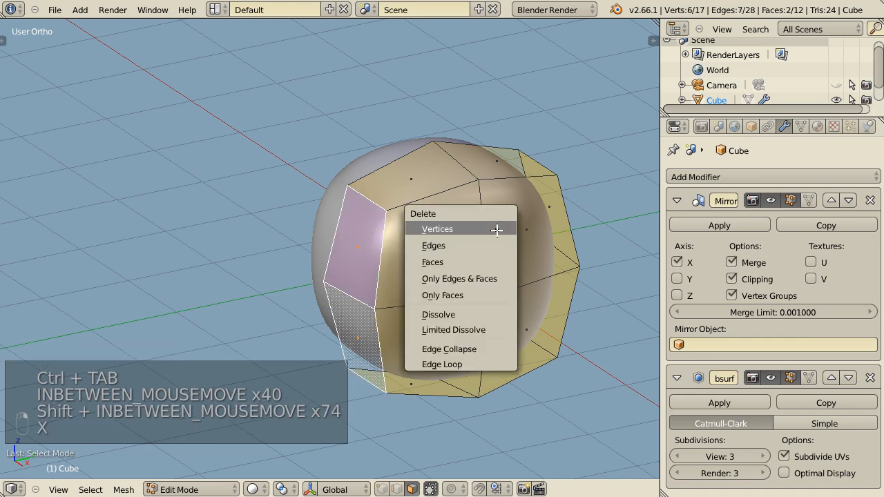
{"action": "left_click", "coordinate": [477, 260]}
- Select the vertex loop around the front opening, scale it up to about 1.145 and move it back toward the head's centre
{"action": "key", "text": "ctrl+Tab"}
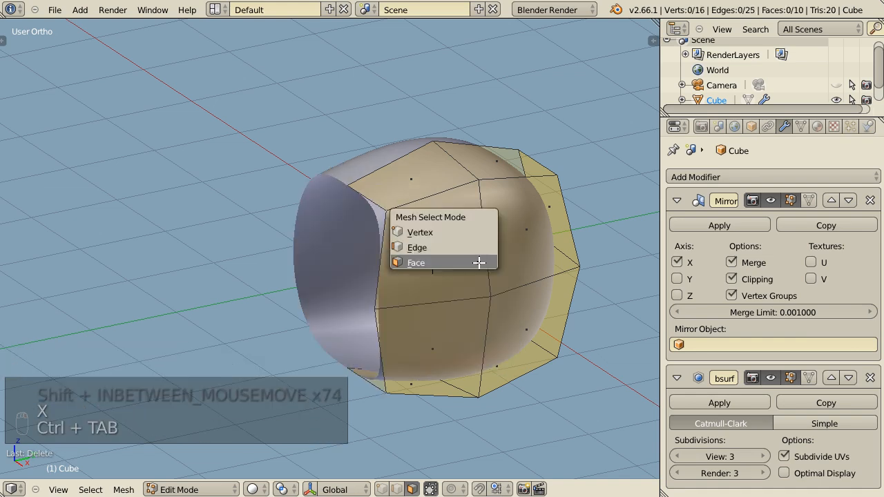
{"action": "left_click", "coordinate": [424, 223]}
{"action": "right_click", "coordinate": [374, 309]}
{"action": "right_click", "coordinate": [386, 330], "text": "alt"}
{"action": "middle_click_drag", "start_coordinate": [394, 341], "coordinate": [500, 289]}
{"action": "key", "text": "s"}
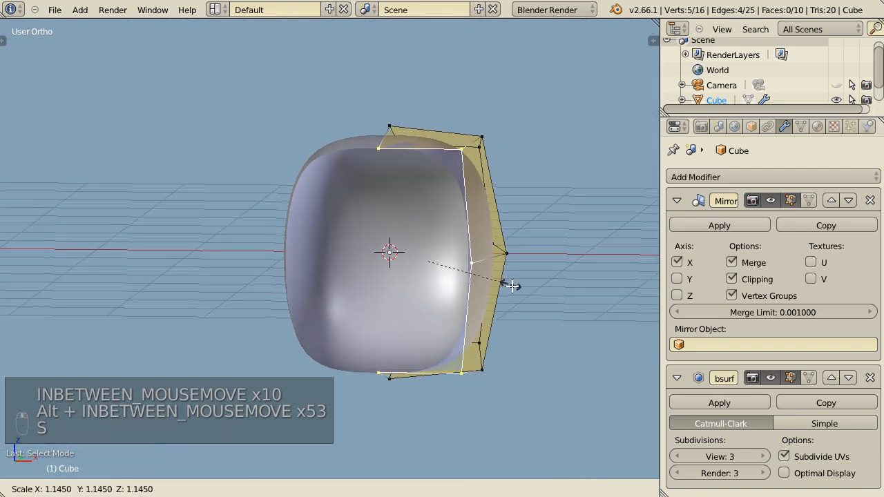
{"action": "left_click", "coordinate": [512, 285]}
{"action": "key", "text": "KP_3"}
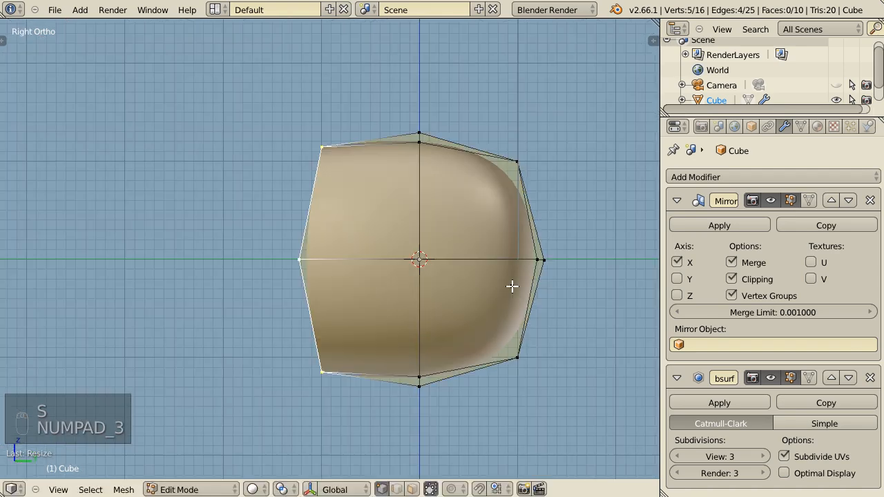
{"action": "key", "text": "g"}
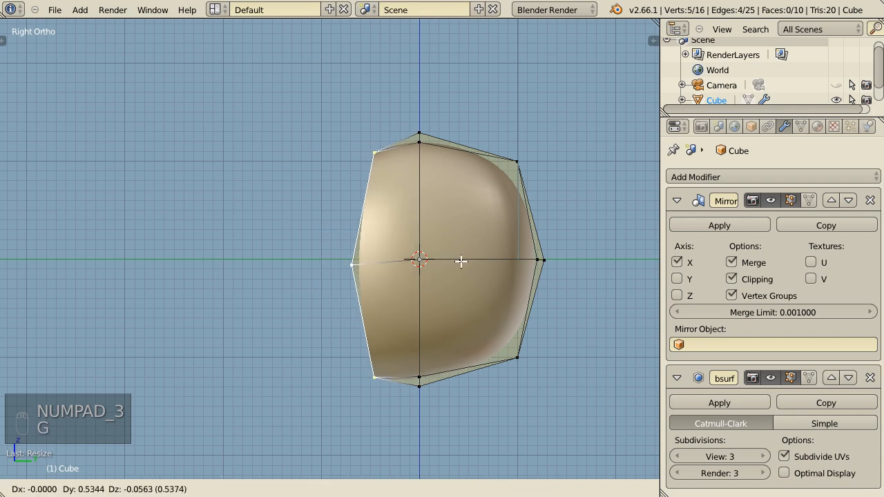
{"action": "left_click", "coordinate": [476, 259]}
- In wireframe display, move the two mid-height vertices at the front and side backward to curve the opening's profile inward
{"action": "key", "text": "z"}
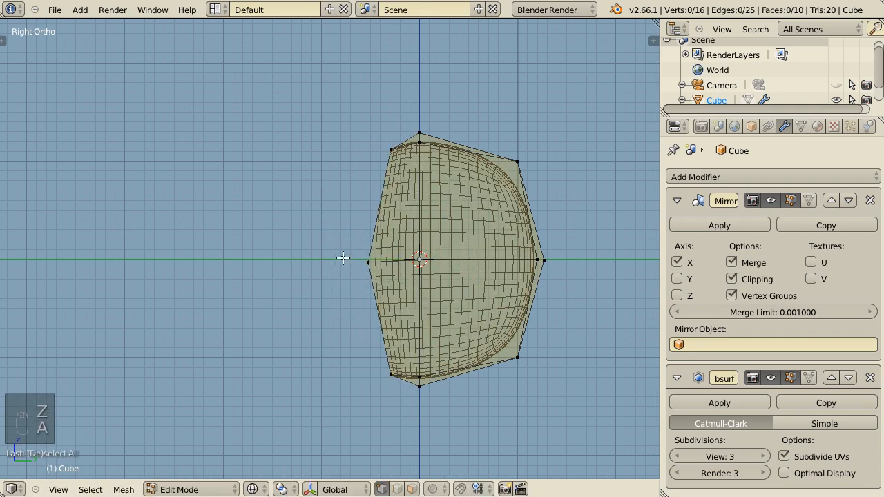
{"action": "key", "text": "g"}
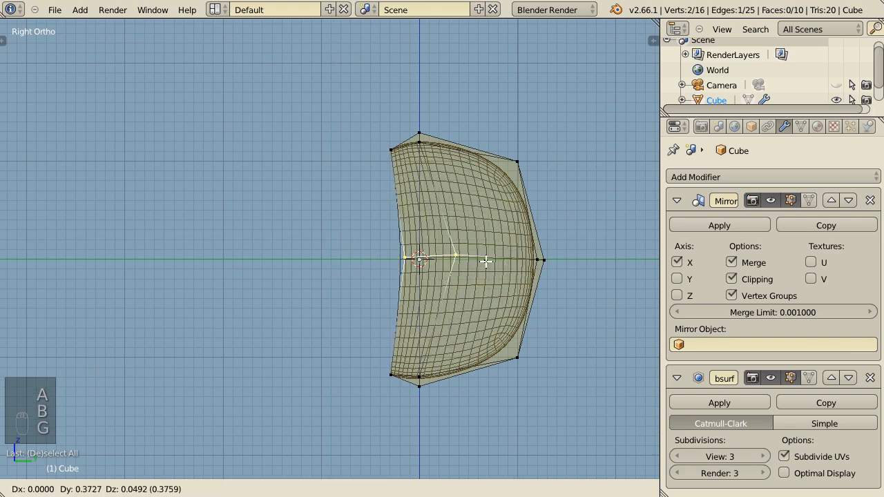
{"action": "left_click", "coordinate": [491, 276]}
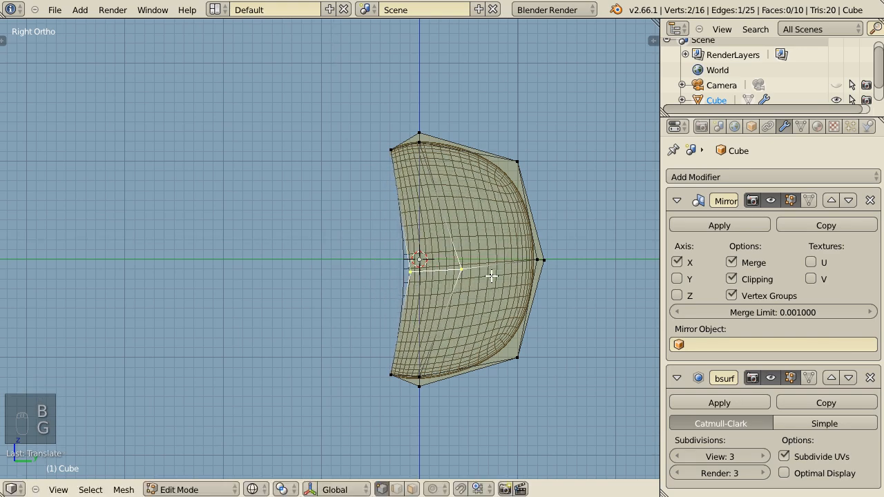
- Pull the top seam vertex of the front opening forward by about 0.34 units
{"action": "right_click", "coordinate": [395, 148]}
{"action": "key", "text": "g"}
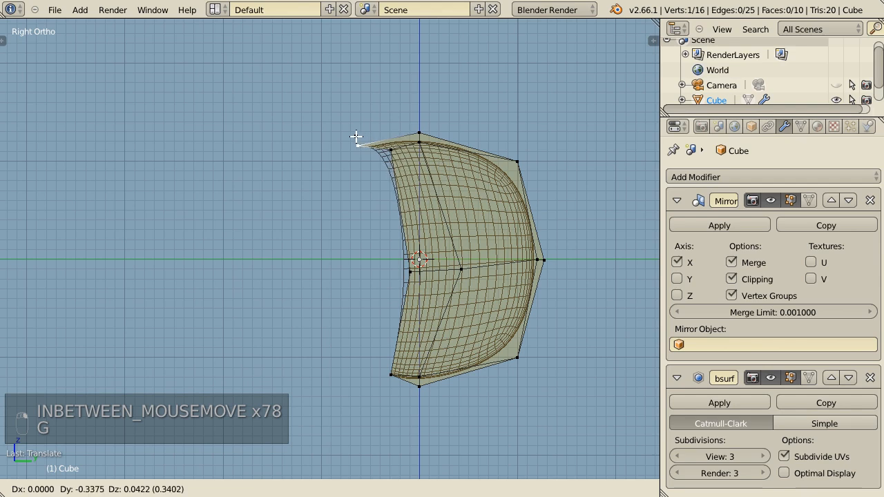
{"action": "left_click", "coordinate": [356, 136]}
- Lower the opening's upper outer corner vertex and the upper side vertex behind it
{"action": "key", "text": "g"}
{"action": "left_click", "coordinate": [359, 142]}
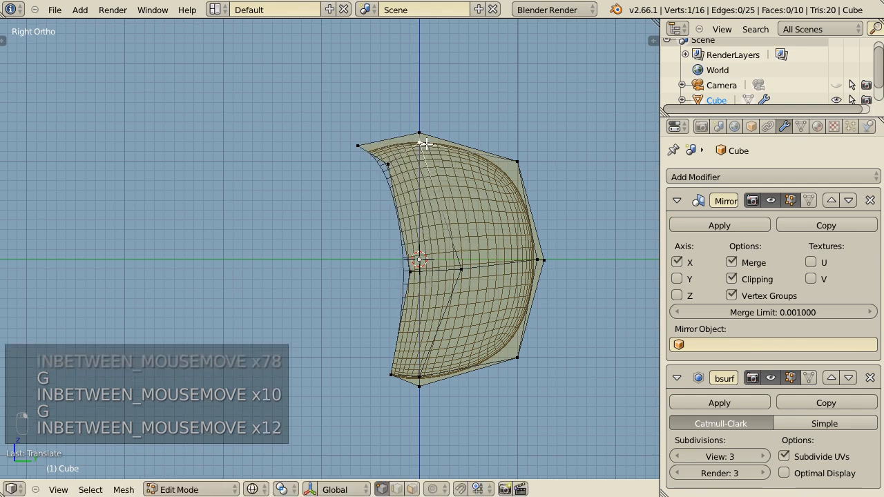
{"action": "key", "text": "g"}
{"action": "left_click", "coordinate": [432, 154]}
- Nudge the top seam vertex and the upper outer corner vertex of the opening slightly further forward
{"action": "right_click", "coordinate": [362, 151]}
{"action": "key", "text": "g"}
{"action": "left_click", "coordinate": [355, 151]}
{"action": "right_click", "coordinate": [383, 163]}
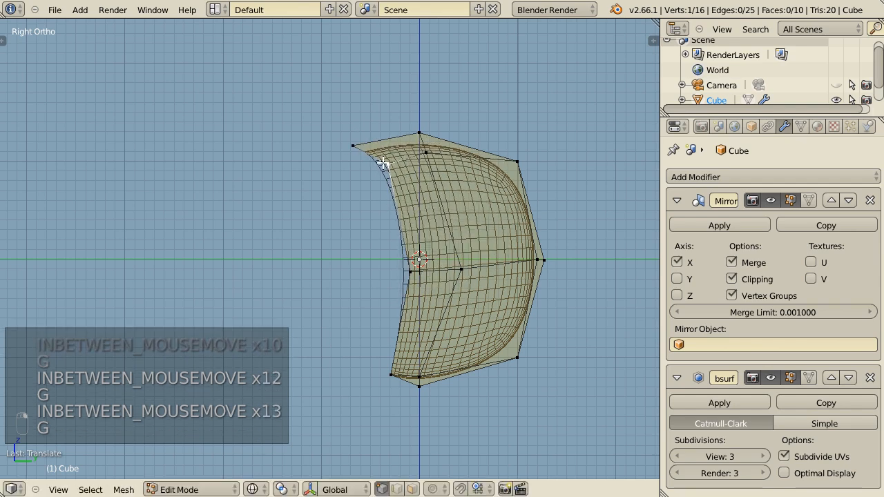
{"action": "key", "text": "g"}
{"action": "right_click", "coordinate": [381, 195]}
- Reposition the bottom seam and lower outer corner vertices of the front opening, and save the file
{"action": "right_click", "coordinate": [399, 384]}
{"action": "key", "text": "g"}
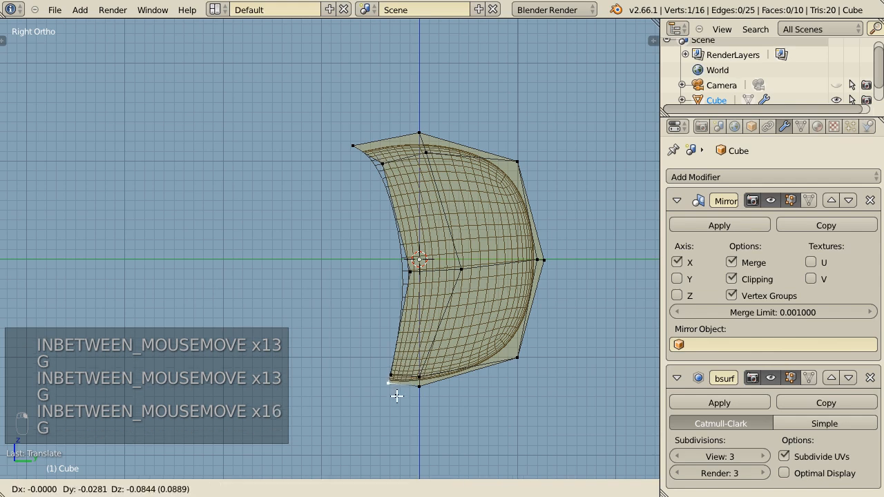
{"action": "left_click", "coordinate": [394, 381]}
{"action": "key", "text": "g"}
{"action": "key", "text": "g"}
{"action": "left_click", "coordinate": [415, 386]}
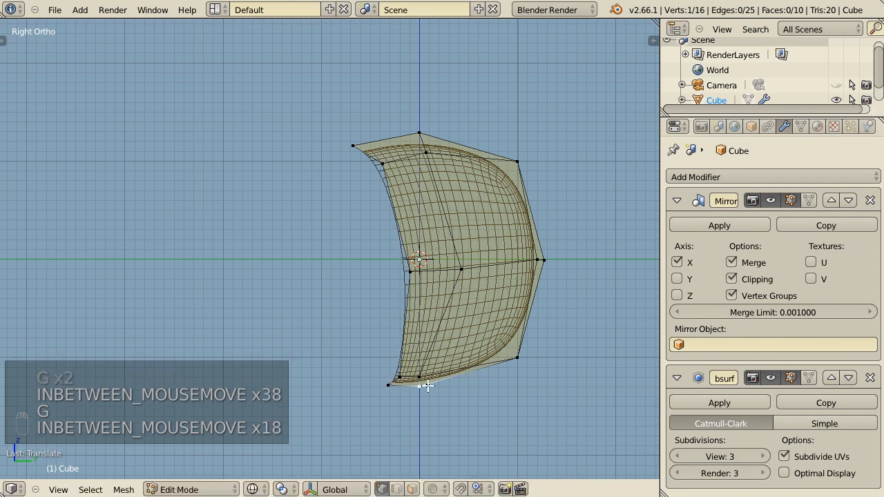
{"action": "key", "text": "ctrl+s"}
- Select the two bottom faces of the half head in solid display and extrude them about 0.6 units straight down
{"action": "key", "text": "ctrl+Tab"}
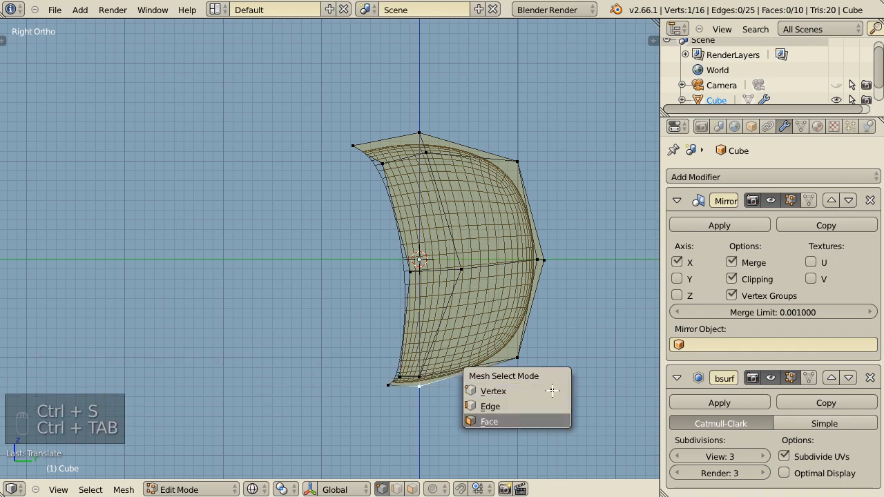
{"action": "key", "text": "3"}
{"action": "mouse_move", "coordinate": [553, 391]}
{"action": "middle_mouse_down"}
{"action": "mouse_move", "coordinate": [501, 351]}
{"action": "mouse_move", "coordinate": [447, 287]}
{"action": "middle_mouse_up"}
{"action": "key", "text": "z"}
{"action": "mouse_move", "coordinate": [434, 241]}
{"action": "middle_mouse_down"}
{"action": "mouse_move", "coordinate": [471, 290]}
{"action": "mouse_move", "coordinate": [430, 300]}
{"action": "mouse_move", "coordinate": [430, 269]}
{"action": "middle_mouse_up"}
{"action": "right_click", "coordinate": [430, 273]}
{"action": "right_click", "coordinate": [390, 287], "text": "shift"}
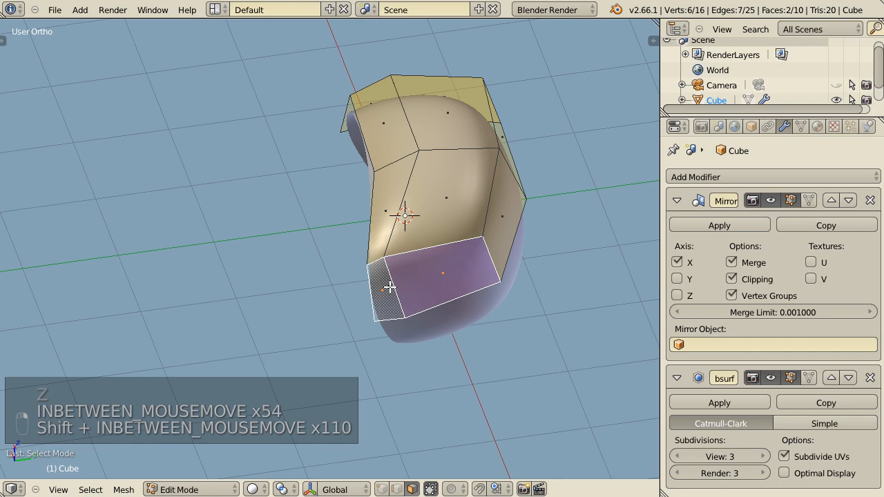
{"action": "key", "text": "KP_3"}
{"action": "key", "text": "e"}
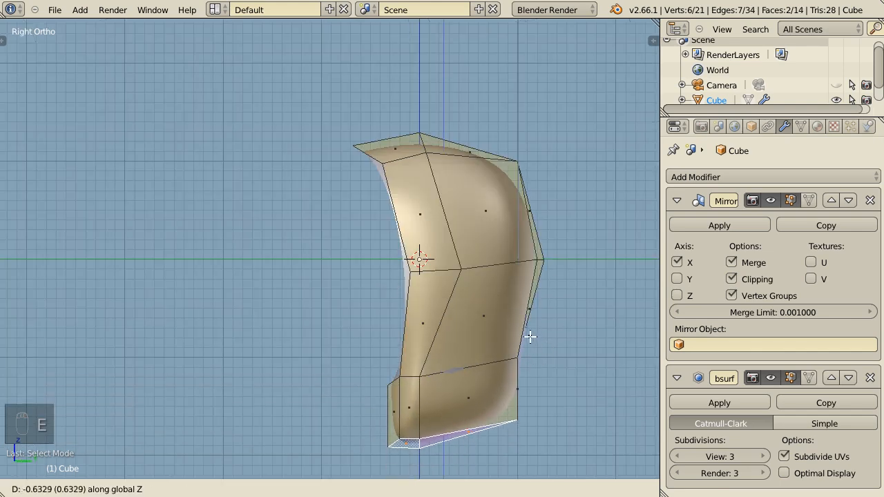
{"action": "left_click", "coordinate": [529, 328]}
- With vertex selection, move the front and middle outer vertices of the extrusion's bottom together inward toward the mirror plane
{"action": "key", "text": "ctrl+Tab"}
{"action": "left_click", "coordinate": [523, 298]}
{"action": "middle_click_drag", "start_coordinate": [448, 434], "coordinate": [440, 324]}
{"action": "scroll", "coordinate": [440, 304], "scroll_direction": "up", "scroll_amount": 2}
{"action": "right_click", "coordinate": [435, 209]}
{"action": "right_click", "coordinate": [457, 205], "text": "shift"}
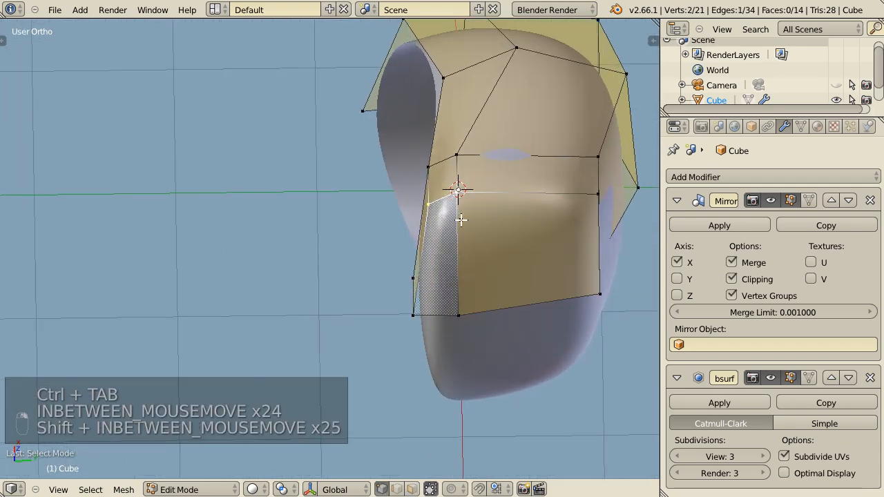
{"action": "key", "text": "g"}
{"action": "left_click", "coordinate": [468, 264]}
- Move the rear vertices of the extrusion's bottom forward and bring the outer rear vertex in toward the mirror plane
{"action": "right_click", "coordinate": [557, 216]}
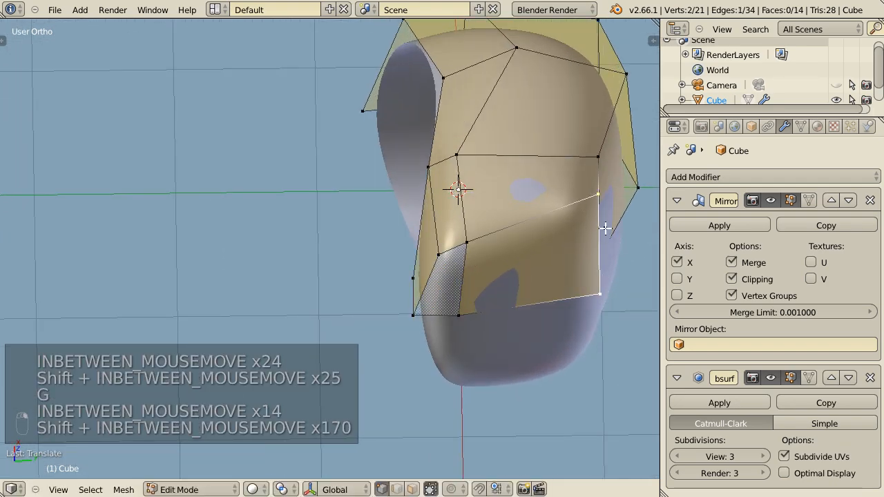
{"action": "key", "text": "g"}
{"action": "left_click", "coordinate": [541, 241]}
{"action": "right_click", "coordinate": [541, 241]}
{"action": "key", "text": "g"}
{"action": "left_click", "coordinate": [514, 257]}
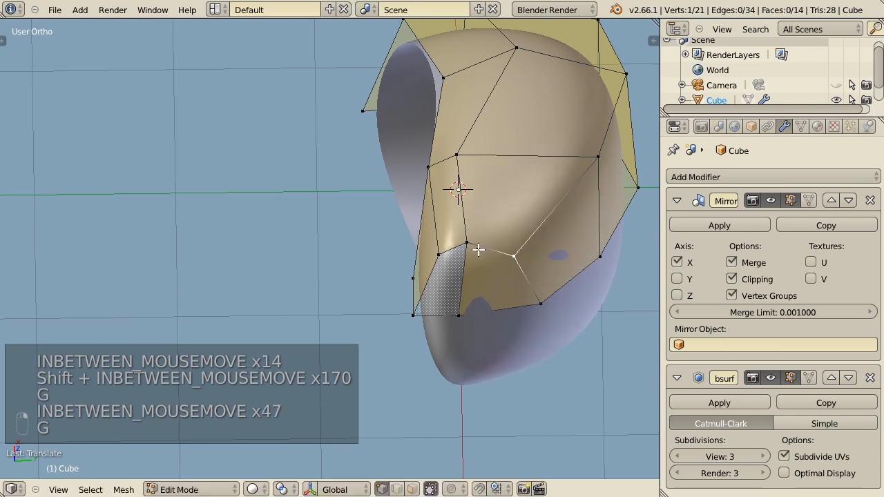
- Shift the middle outer vertex and the middle seam vertex of the extrusion's bottom slightly backward
{"action": "right_click", "coordinate": [477, 249]}
{"action": "key", "text": "g"}
{"action": "left_click", "coordinate": [486, 251]}
{"action": "right_click", "coordinate": [469, 320]}
{"action": "key", "text": "g"}
{"action": "left_click", "coordinate": [485, 322]}
{"action": "middle_click_drag", "start_coordinate": [478, 326], "coordinate": [474, 304]}
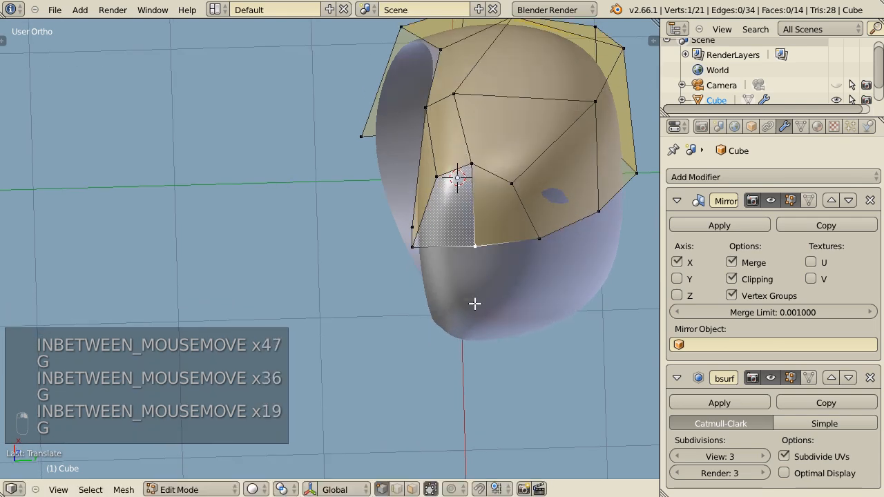
- In the bottom view, reposition the extrusion's front seam vertex and pull its front and middle outer vertices inward
{"action": "key", "text": "ctrl+KP_7"}
{"action": "middle_click_drag", "start_coordinate": [466, 408], "coordinate": [420, 247], "text": "shift"}
{"action": "key", "text": "g"}
{"action": "left_click", "coordinate": [420, 263]}
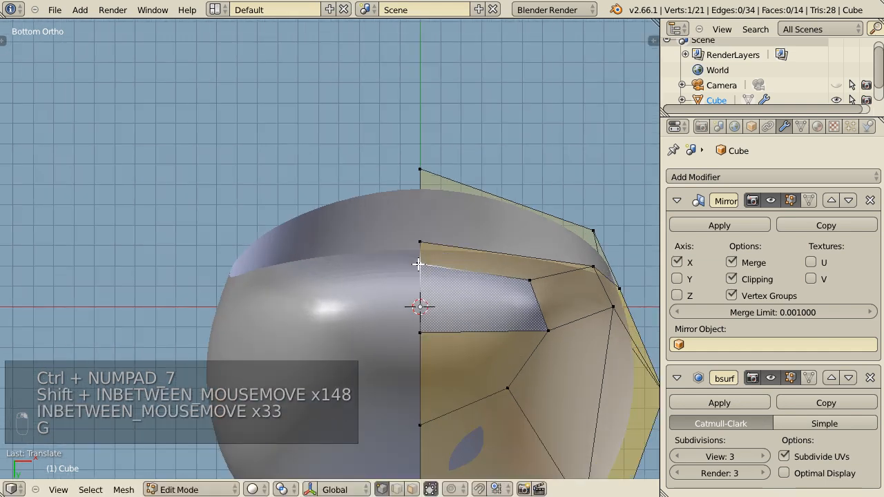
{"action": "right_click", "coordinate": [519, 289]}
{"action": "key", "text": "g"}
{"action": "left_click", "coordinate": [492, 286]}
{"action": "right_click", "coordinate": [535, 343]}
{"action": "key", "text": "g"}
{"action": "left_click", "coordinate": [526, 343]}
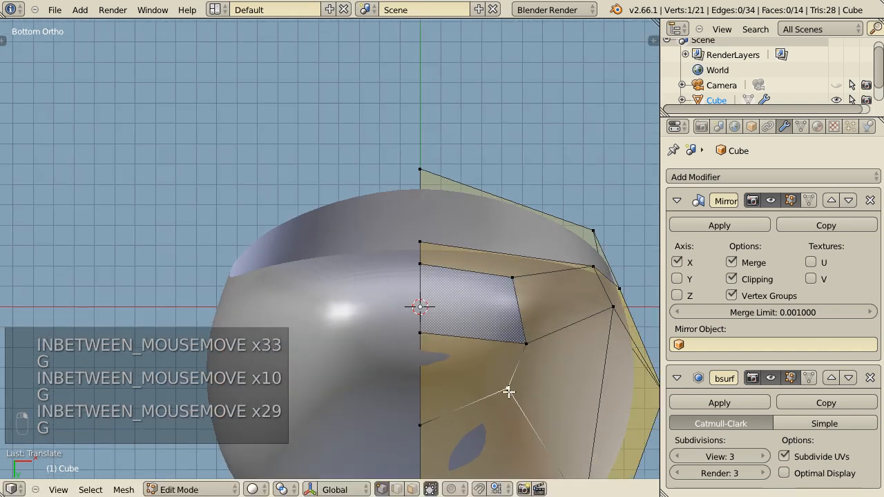
- Round the extrusion's bottom outline by moving the rear outer vertex back, the front seam vertex forward and the front outer vertex inward
{"action": "right_click", "coordinate": [507, 389]}
{"action": "key", "text": "g"}
{"action": "left_click", "coordinate": [501, 406]}
{"action": "key", "text": "g"}
{"action": "left_click", "coordinate": [431, 257]}
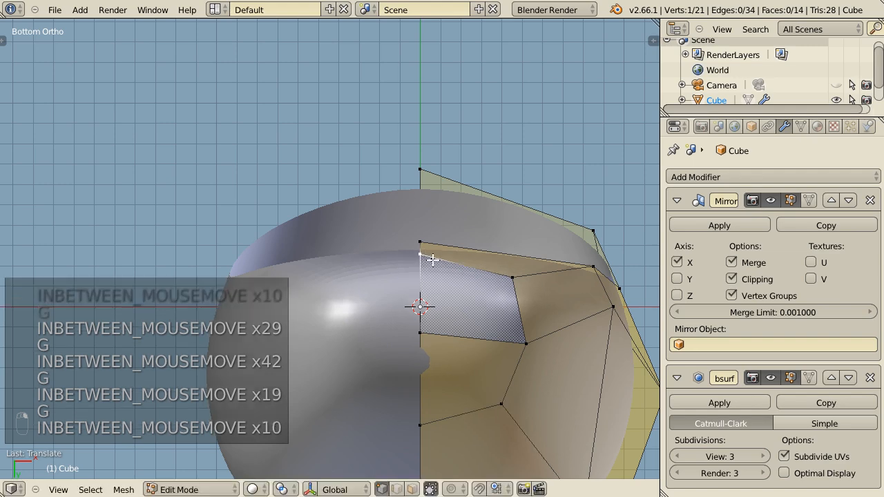
{"action": "right_click", "coordinate": [520, 290]}
{"action": "key", "text": "g"}
{"action": "left_click", "coordinate": [507, 301]}
- Select the extrusion's two bottom faces and flatten them by scaling to 0 along Z
{"action": "key", "text": "ctrl+Tab"}
{"action": "key", "text": "3"}
{"action": "right_click", "coordinate": [507, 302]}
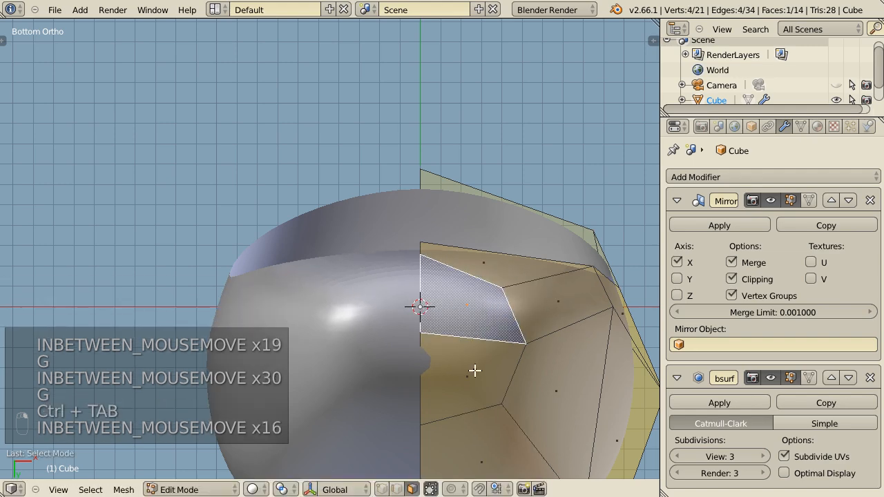
{"action": "right_click", "coordinate": [466, 405], "text": "shift"}
{"action": "key", "text": "KP_3"}
{"action": "middle_click_drag", "start_coordinate": [388, 267], "coordinate": [558, 184], "text": "shift"}
{"action": "key", "text": "s"}
{"action": "key", "text": "z"}
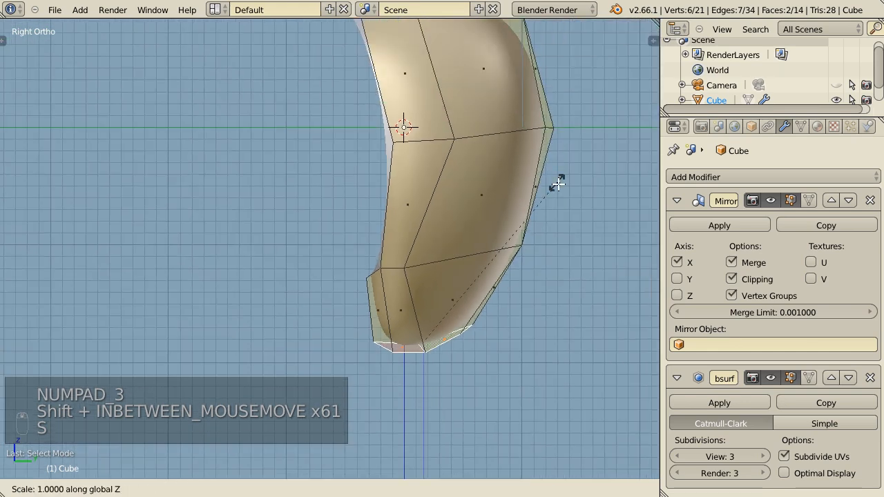
{"action": "key", "text": "0"}
{"action": "key", "text": "Return"}
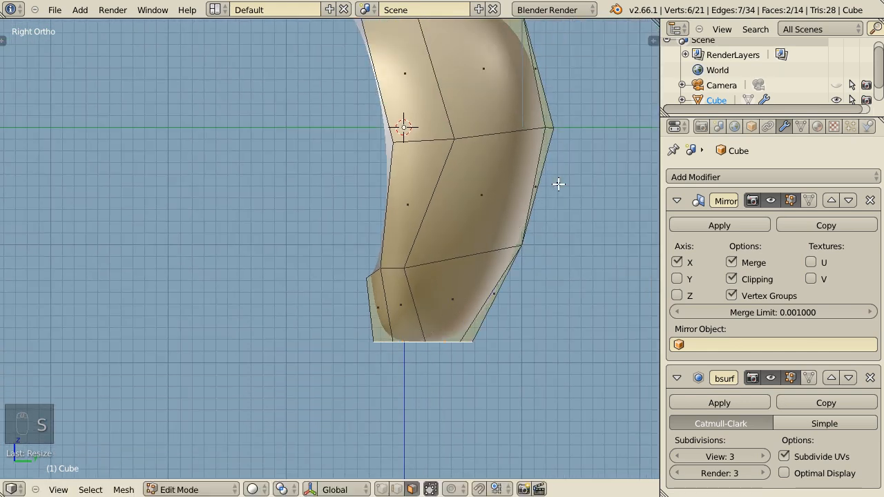
- Extrude the flattened bottom faces straight down along Z by about 0.61 to lengthen the neck
{"action": "key", "text": "e"}
{"action": "key", "text": "z"}
{"action": "key", "text": "z"}
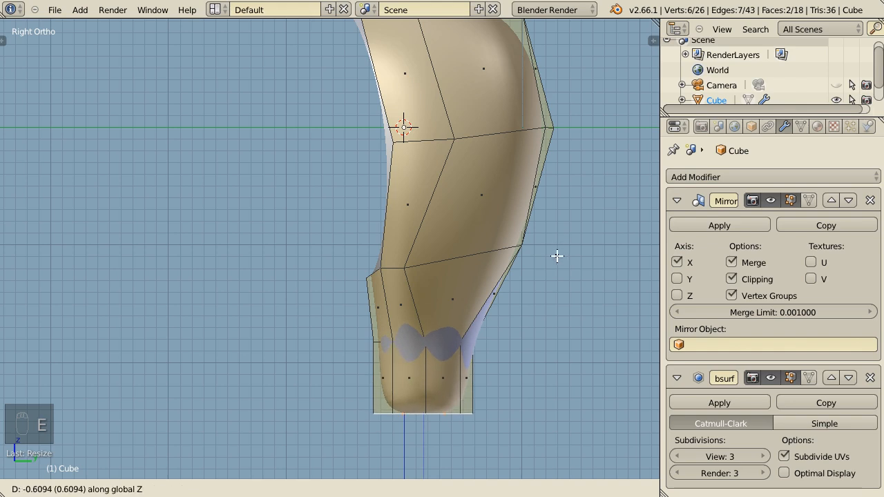
{"action": "left_click", "coordinate": [557, 256]}
- Delete the two faces closing the neck's lower end so that it is open underneath
{"action": "middle_click_drag", "start_coordinate": [505, 398], "coordinate": [507, 320], "text": "shift"}
{"action": "middle_click_drag", "start_coordinate": [472, 371], "coordinate": [487, 313]}
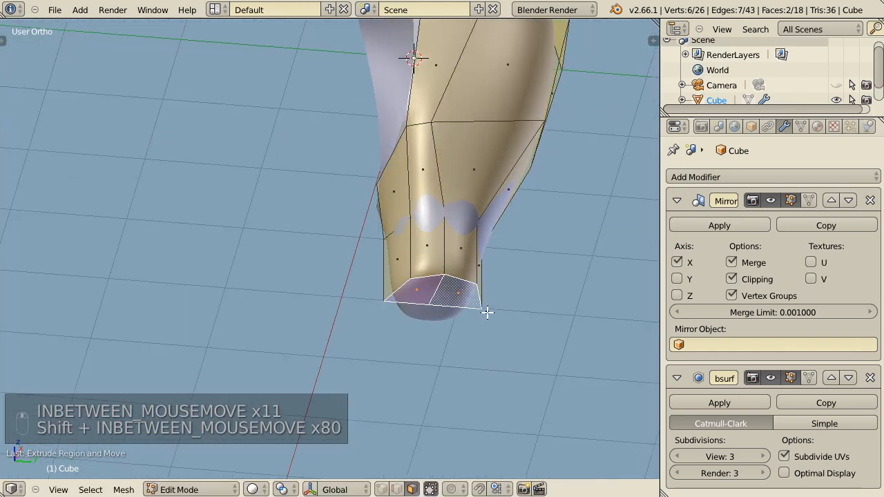
{"action": "key", "text": "x"}
{"action": "left_click", "coordinate": [522, 277]}
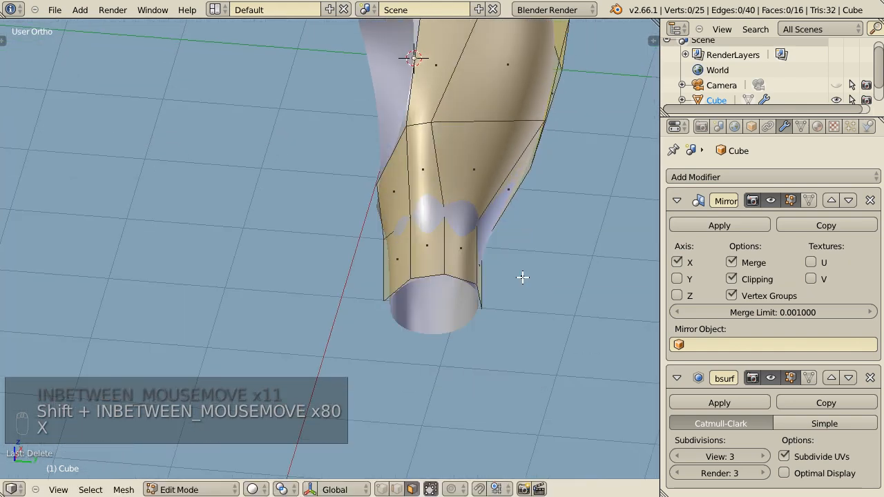
- In vertex mode and side view, raise the middle, front and rear outer vertices of the neck's open rim, the middle one highest
{"action": "key", "text": "ctrl+Tab"}
{"action": "left_click", "coordinate": [477, 244]}
{"action": "key", "text": "KP_3"}
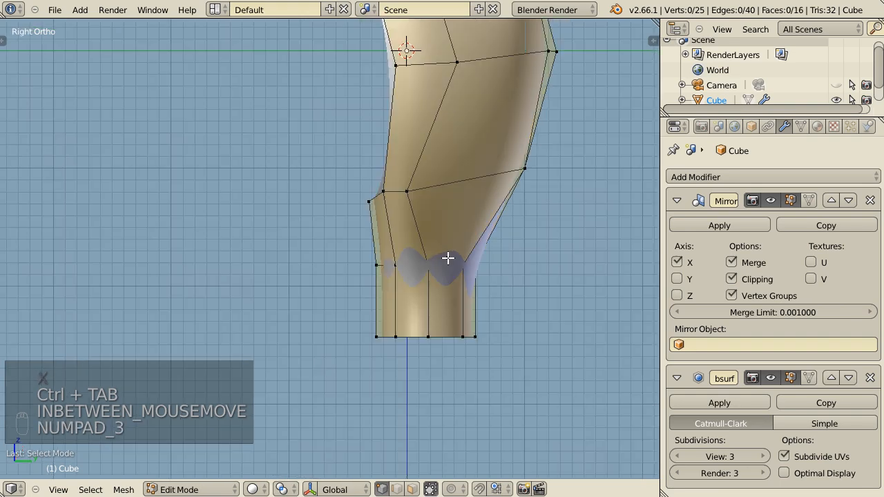
{"action": "right_click", "coordinate": [429, 337]}
{"action": "key", "text": "g"}
{"action": "left_click", "coordinate": [433, 302]}
{"action": "right_click", "coordinate": [397, 336]}
{"action": "key", "text": "g"}
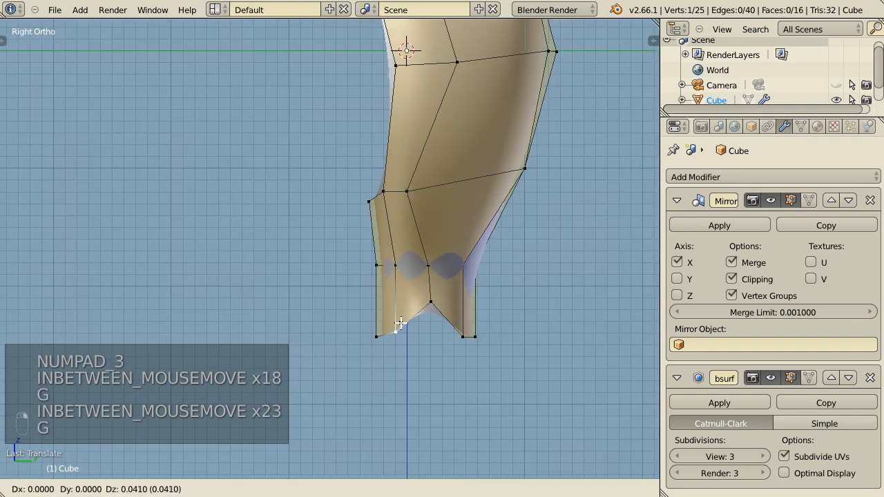
{"action": "left_click", "coordinate": [396, 317]}
{"action": "right_click", "coordinate": [461, 336]}
{"action": "key", "text": "g"}
{"action": "left_click", "coordinate": [458, 316]}
- Flare the neck's rim by moving its rear seam vertex backward, its front seam vertex forward and its rear outer vertex slightly backward
{"action": "right_click", "coordinate": [473, 337]}
{"action": "key", "text": "g"}
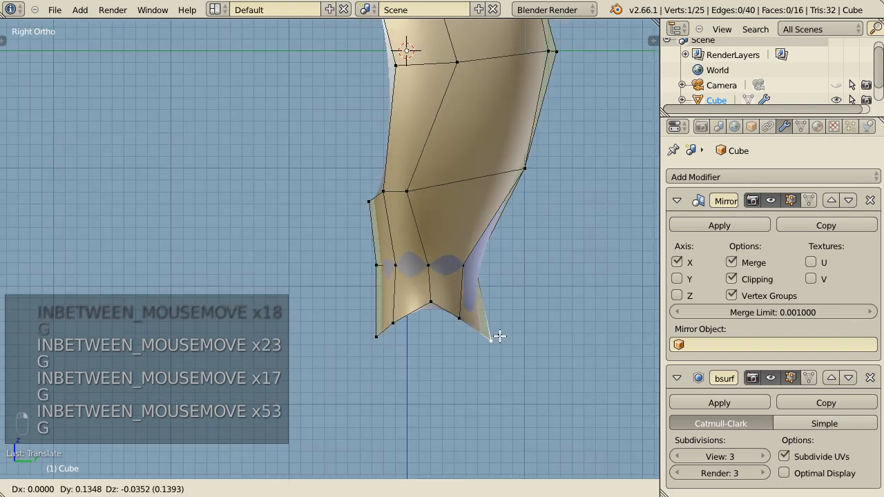
{"action": "left_click", "coordinate": [501, 337]}
{"action": "right_click", "coordinate": [376, 336]}
{"action": "key", "text": "g"}
{"action": "left_click", "coordinate": [347, 343]}
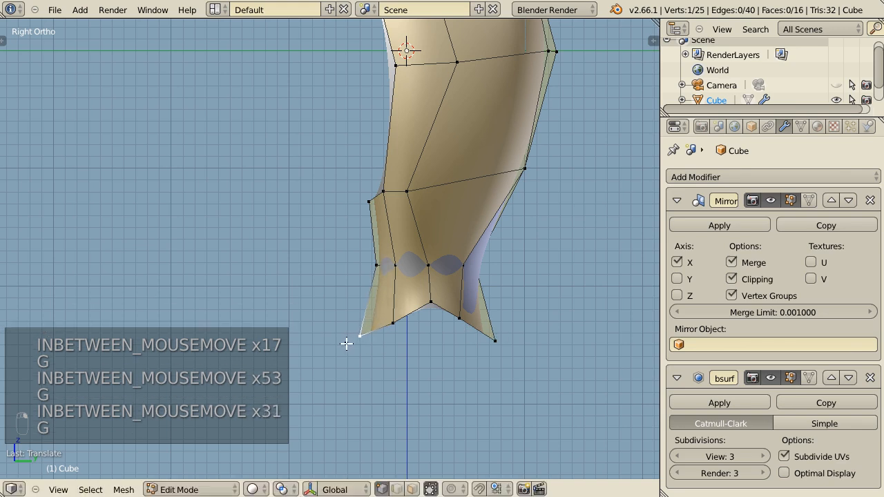
{"action": "middle_click_drag", "start_coordinate": [536, 239], "coordinate": [521, 327], "text": "shift"}
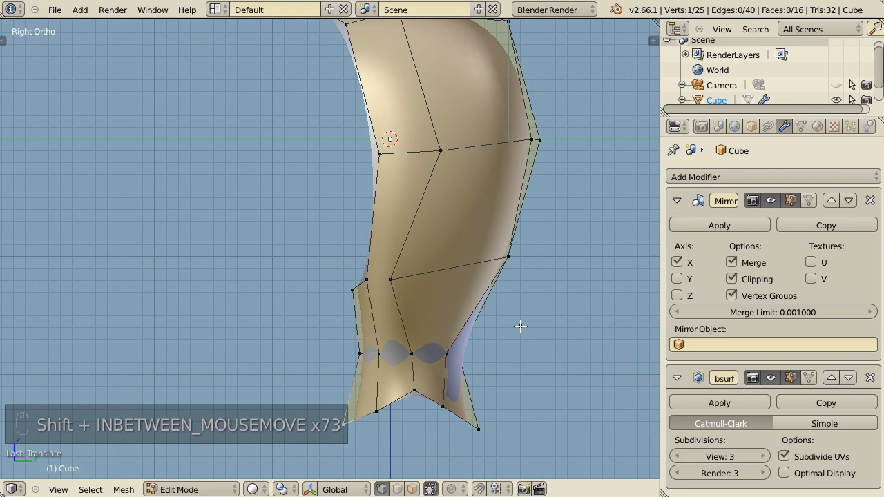
{"action": "key", "text": "g"}
{"action": "left_click", "coordinate": [459, 414]}
- Add one vertical loop cut through the back half of the head and neck with a smoothing of 0.70
{"action": "key", "text": "ctrl+r"}
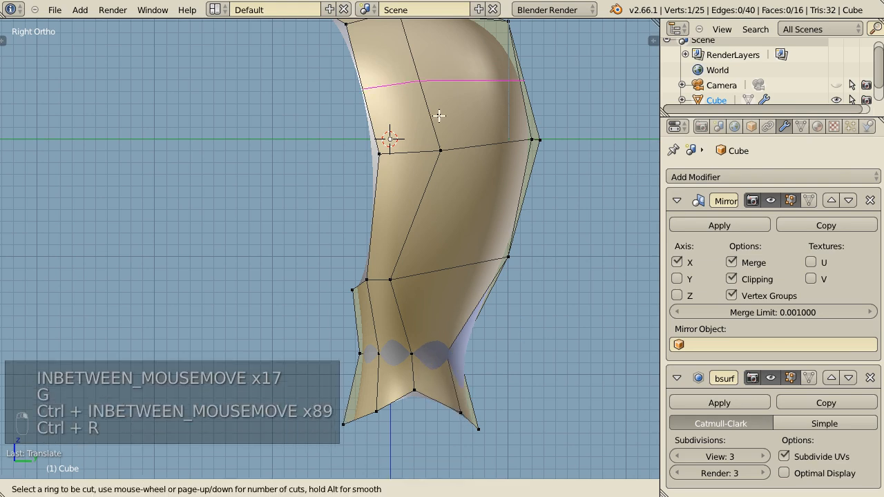
{"action": "left_click", "coordinate": [469, 156]}
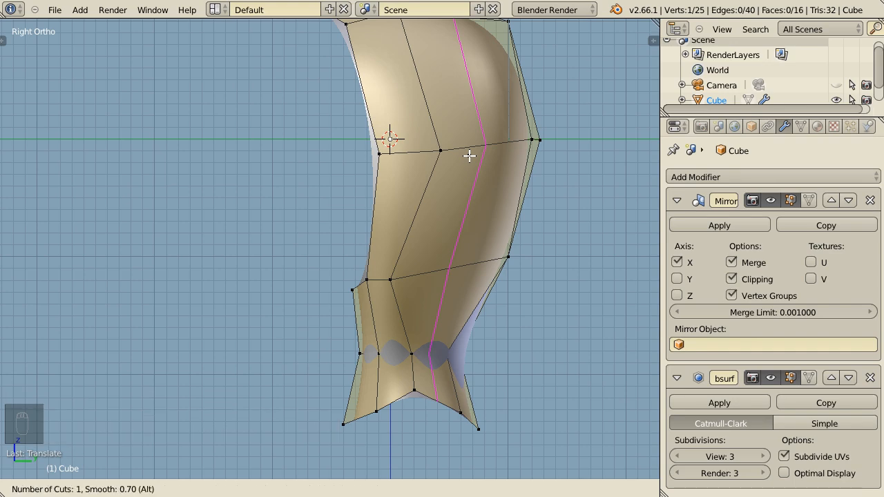
{"action": "left_click", "coordinate": [469, 156]}
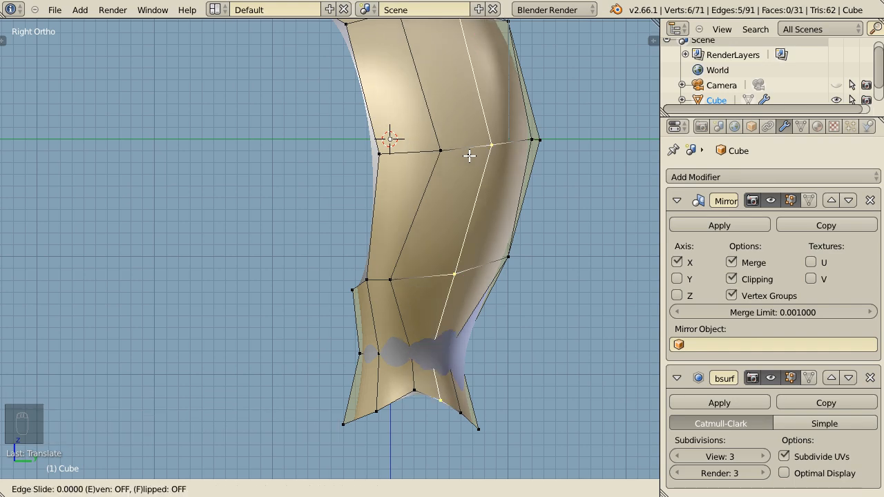
{"action": "left_click", "coordinate": [468, 156]}
- Move the new loop's seam vertex at the crown outward to round the top of the head
{"action": "middle_click_drag", "start_coordinate": [495, 172], "coordinate": [431, 321], "text": "shift"}
{"action": "right_click", "coordinate": [373, 228]}
{"action": "key", "text": "g"}
{"action": "left_click", "coordinate": [418, 187]}
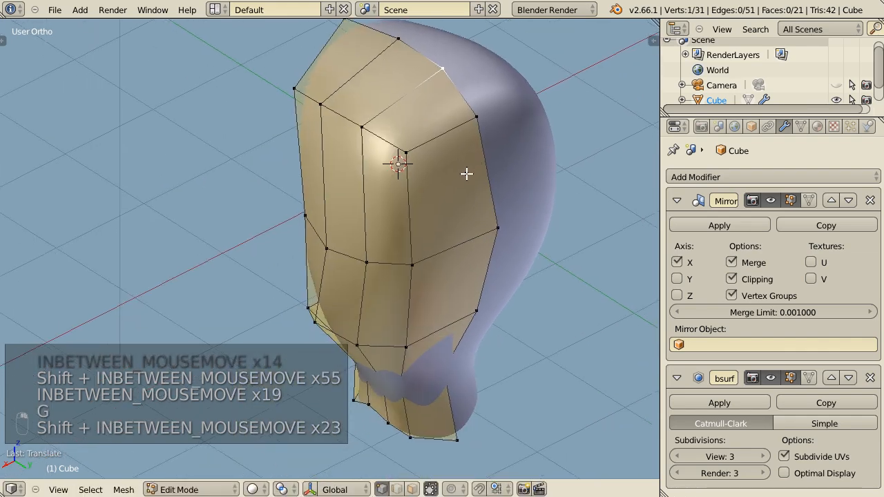
- With proportional editing, pull the two mid-height vertices at the back of the head backward and slightly down
{"action": "key", "text": "KP_3"}
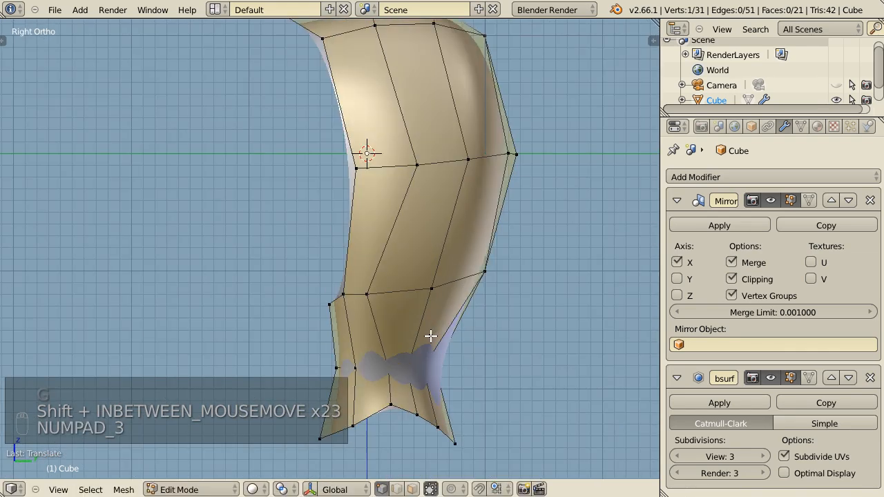
{"action": "middle_click_drag", "start_coordinate": [430, 335], "coordinate": [517, 272], "text": "shift"}
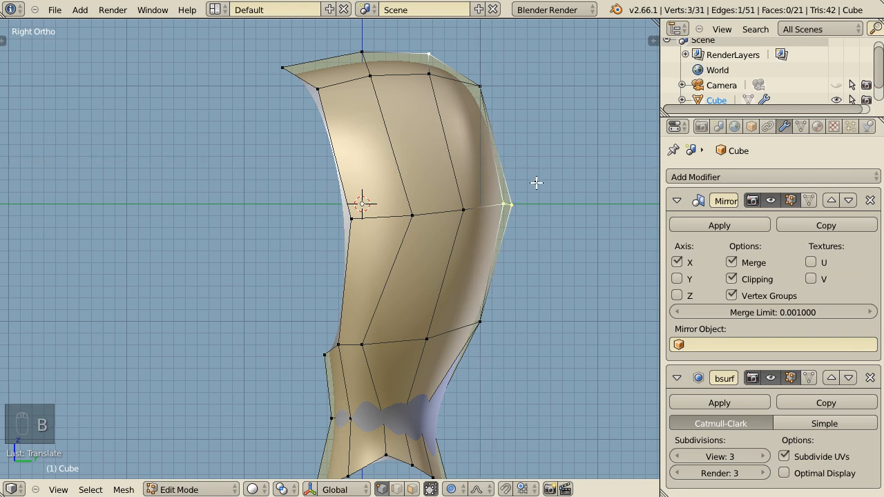
{"action": "key", "text": "g"}
{"action": "right_click", "coordinate": [555, 191]}
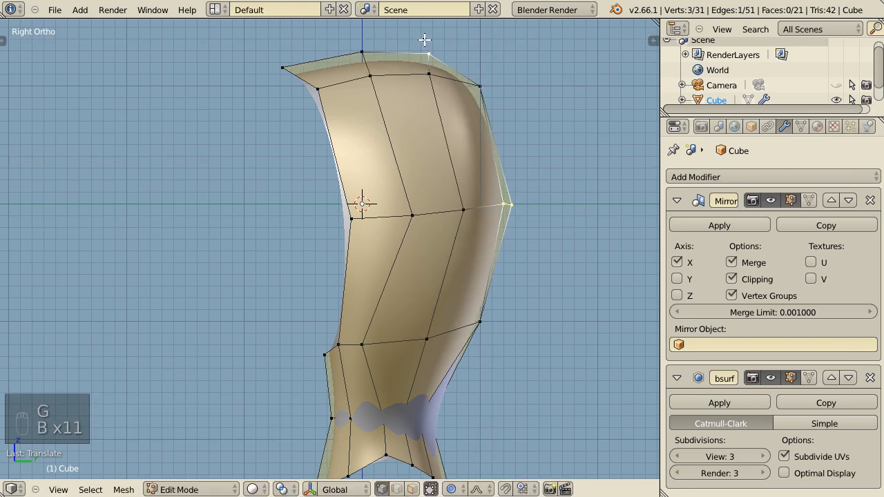
{"action": "key", "text": "g"}
{"action": "left_click", "coordinate": [541, 221]}
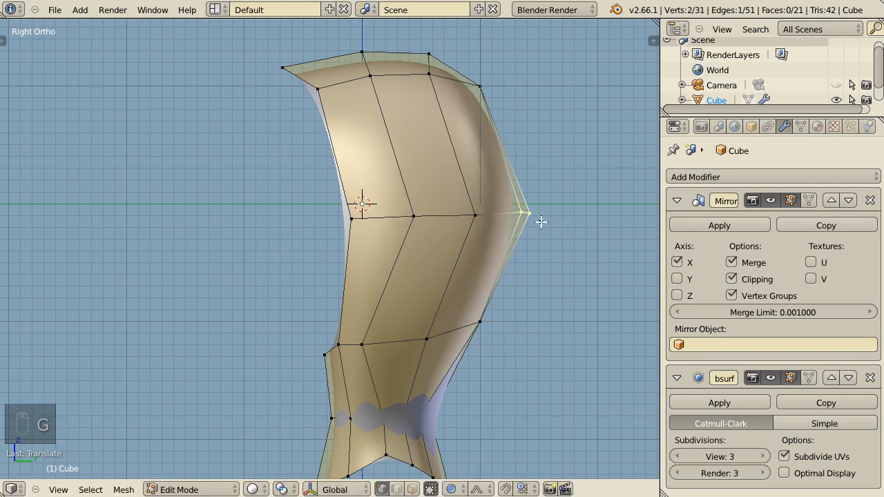
- In wireframe display, select the upper-back corner vertices of the head and move them backward and slightly down with proportional editing
{"action": "key", "text": "a"}
{"action": "key", "text": "z"}
{"action": "key", "text": "b"}
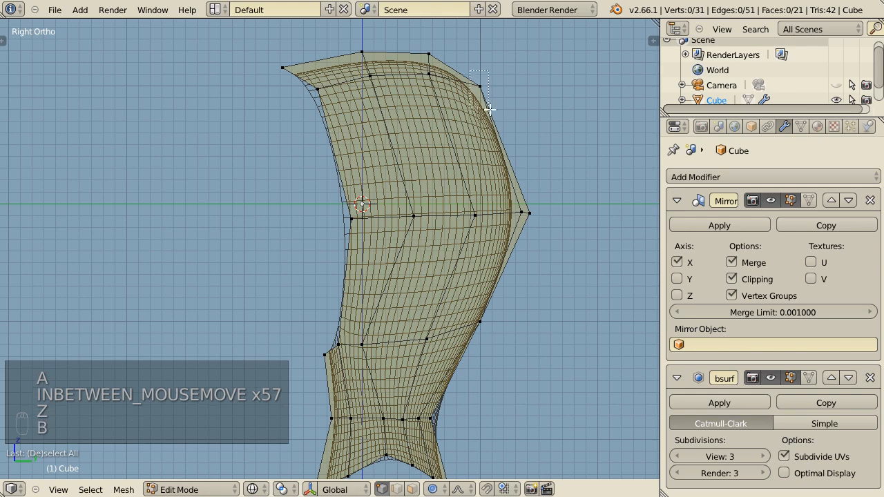
{"action": "left_click_drag", "start_coordinate": [461, 72], "coordinate": [508, 109]}
{"action": "key", "text": "g"}
{"action": "left_click", "coordinate": [532, 126]}
{"action": "key", "text": "a"}
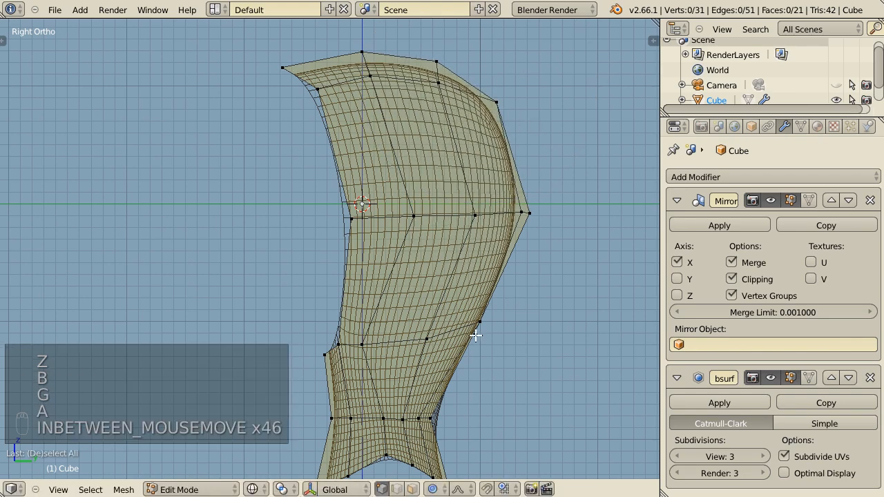
- Select the two lower-back vertices of the skull and move them backward and slightly up
{"action": "key", "text": "b"}
{"action": "left_click_drag", "start_coordinate": [467, 316], "coordinate": [497, 357]}
{"action": "key", "text": "g"}
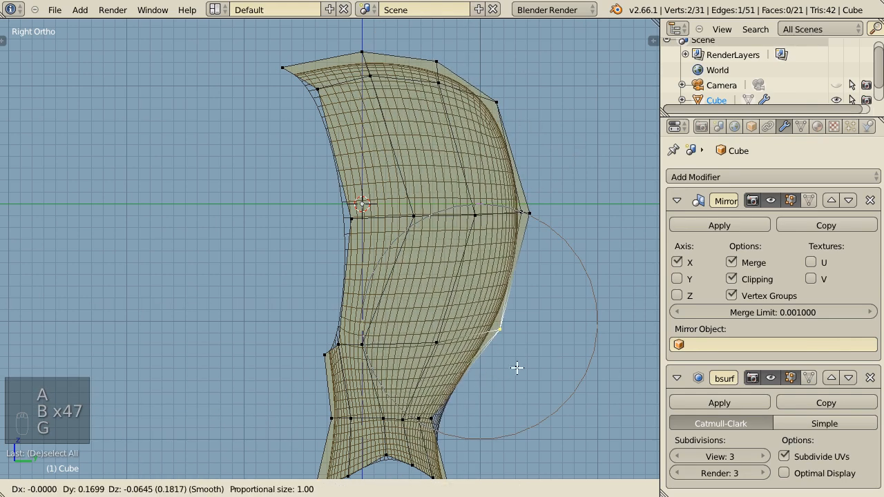
{"action": "left_click", "coordinate": [529, 350]}
{"action": "key", "text": "a"}
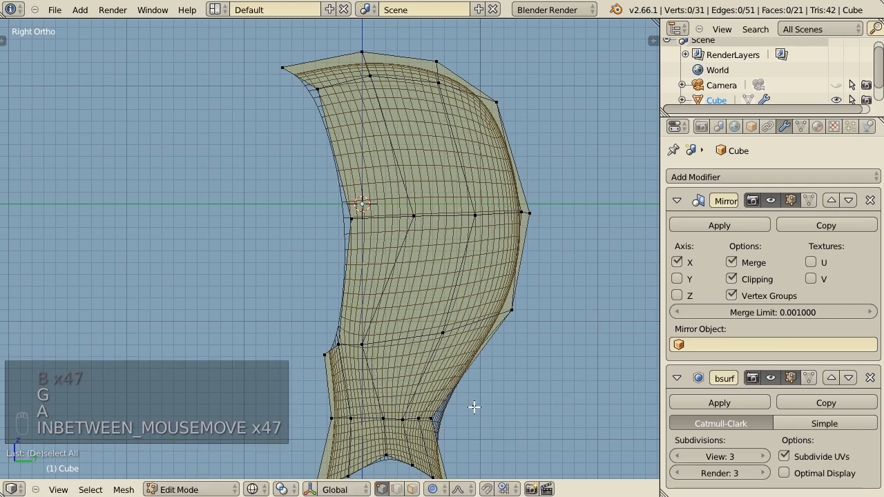
- Select the edge loop where the neck meets the head and raise it by about 0.21 without proportional editing
{"action": "middle_click_drag", "start_coordinate": [471, 427], "coordinate": [479, 357], "text": "shift"}
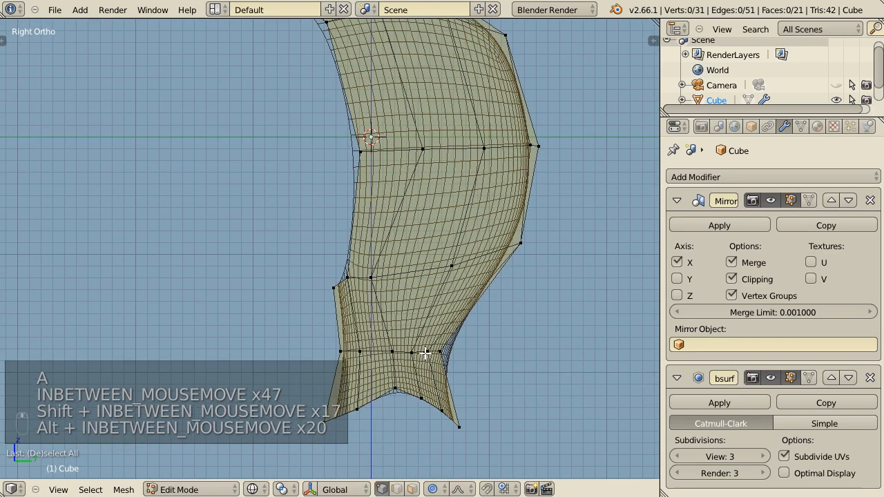
{"action": "key", "text": "g"}
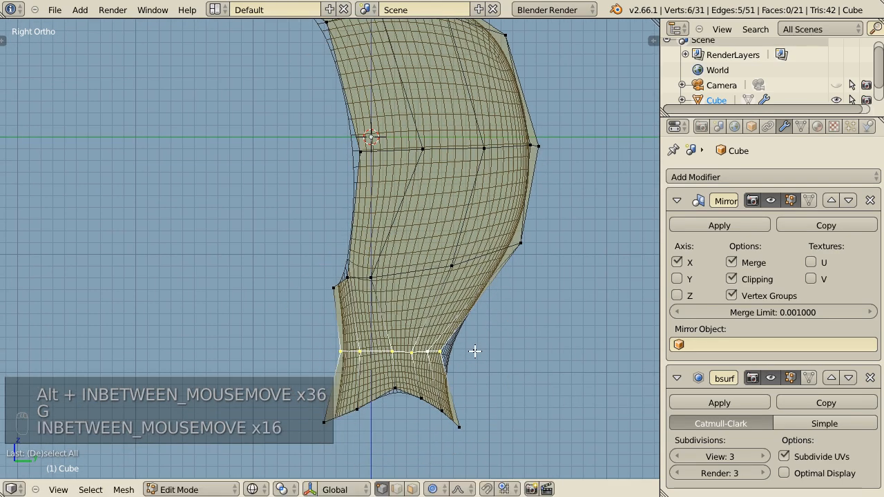
{"action": "right_click", "coordinate": [475, 352]}
{"action": "key", "text": "g"}
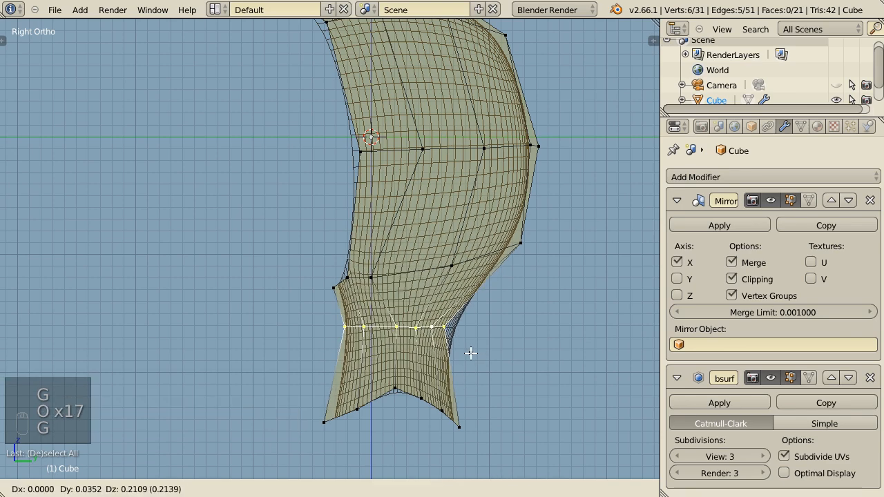
{"action": "left_click", "coordinate": [470, 354]}
{"action": "key", "text": "a"}
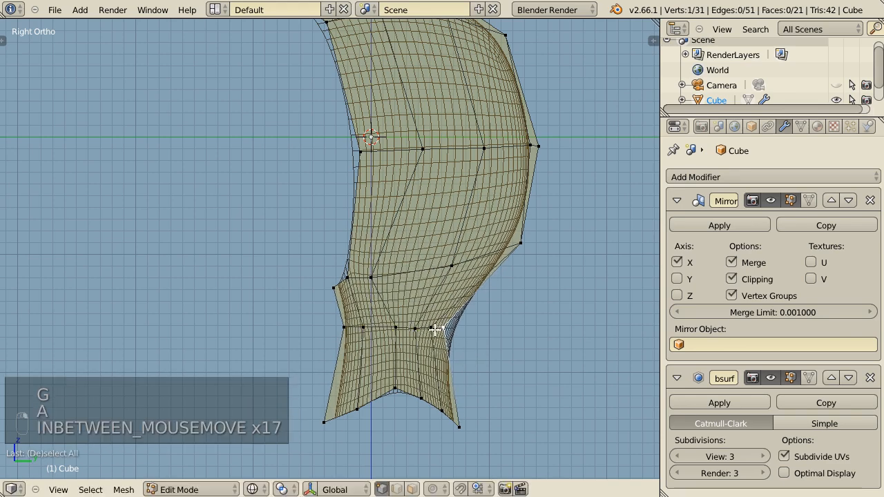
{"action": "key", "text": "a"}
{"action": "key", "text": "b"}
{"action": "left_click_drag", "start_coordinate": [406, 317], "coordinate": [455, 338]}
{"action": "key", "text": "g"}
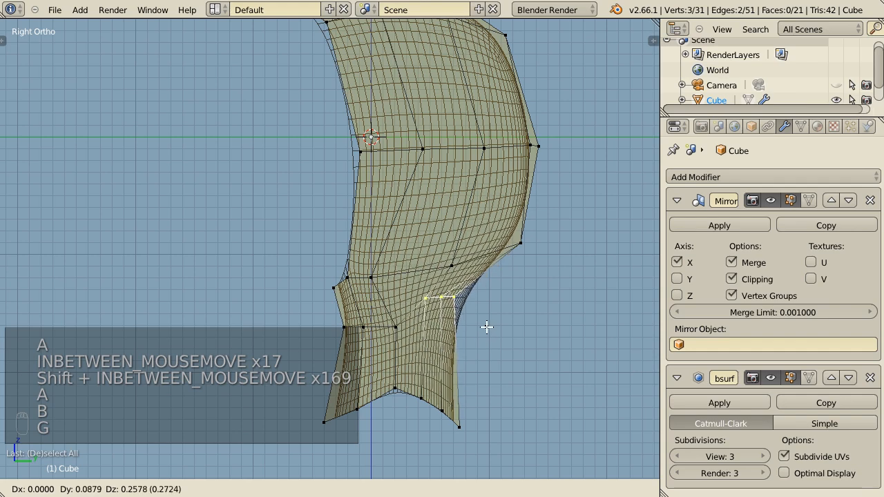
{"action": "right_click", "coordinate": [428, 329]}
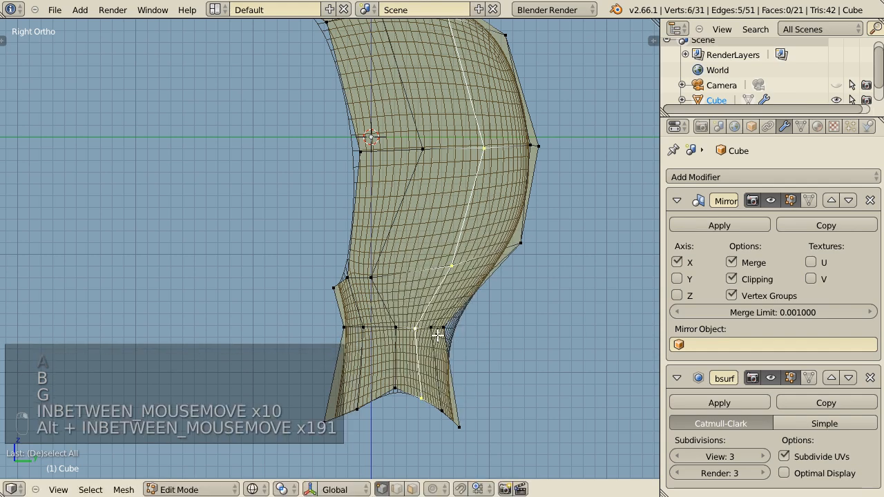
- Rotate the upper neck edge loop so that it slopes up toward the back, and reposition the tilted loop
{"action": "right_click", "coordinate": [418, 330], "text": "alt"}
{"action": "key", "text": "r"}
{"action": "key", "text": "g"}
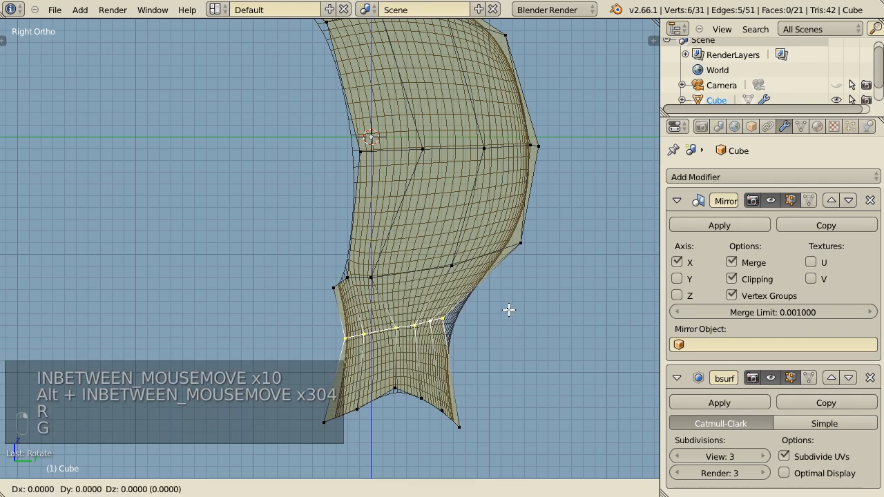
{"action": "left_click", "coordinate": [509, 300]}
- Save the file from Object Mode and return to solid shading
{"action": "key", "text": "Tab"}
{"action": "scroll", "coordinate": [502, 330], "scroll_direction": "down", "scroll_amount": 3}
{"action": "key", "text": "ctrl+s"}
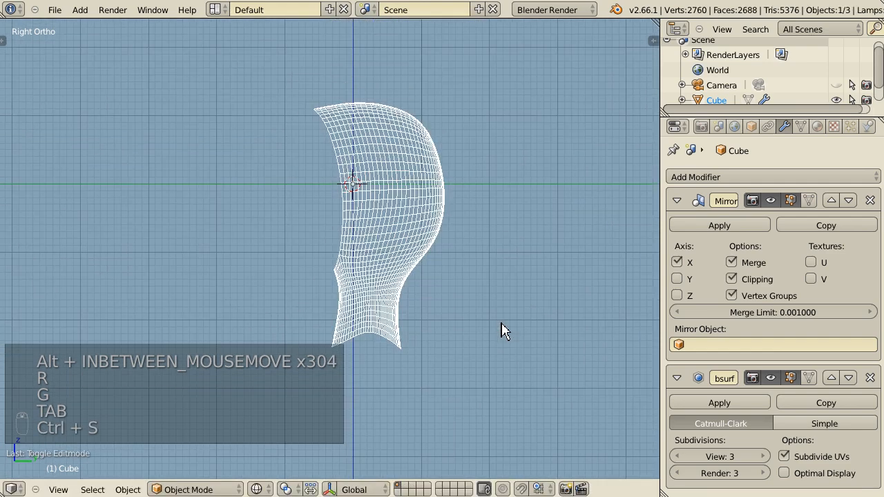
{"action": "key", "text": "z"}
{"action": "mouse_move", "coordinate": [413, 322]}
{"action": "middle_mouse_down", "text": "shift"}
{"action": "mouse_move", "coordinate": [461, 330]}
{"action": "mouse_move", "coordinate": [500, 361]}
{"action": "mouse_move", "coordinate": [399, 314]}
{"action": "middle_mouse_up", "text": "shift"}
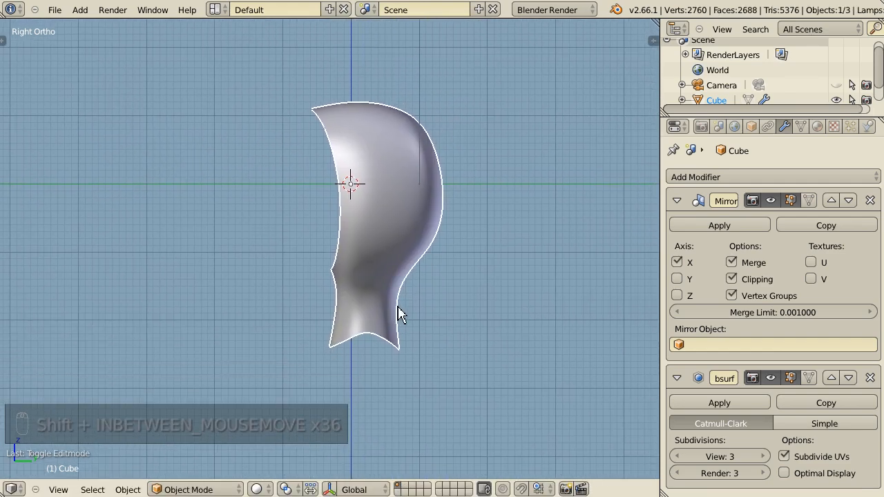
{"action": "middle_click_drag", "start_coordinate": [396, 276], "coordinate": [356, 283]}
- In front view, widen the face opening by moving its middle side vertex outward, and nudge its top seam vertex
{"action": "key", "text": "Tab"}
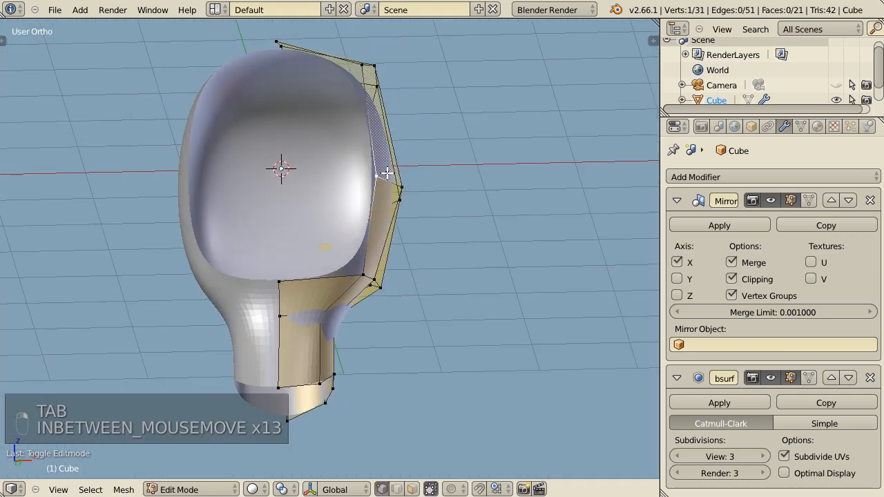
{"action": "key", "text": "ctrl+KP_1"}
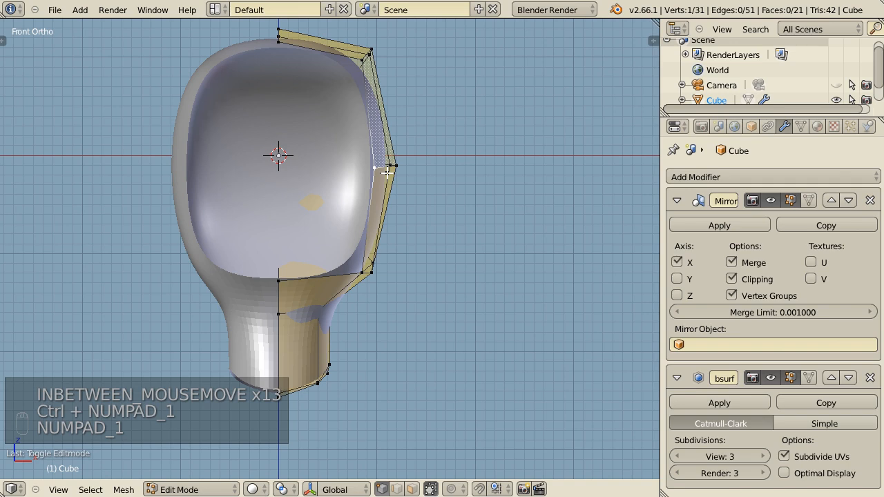
{"action": "key", "text": "g"}
{"action": "left_click", "coordinate": [398, 170]}
{"action": "middle_click_drag", "start_coordinate": [428, 214], "coordinate": [468, 340], "text": "shift"}
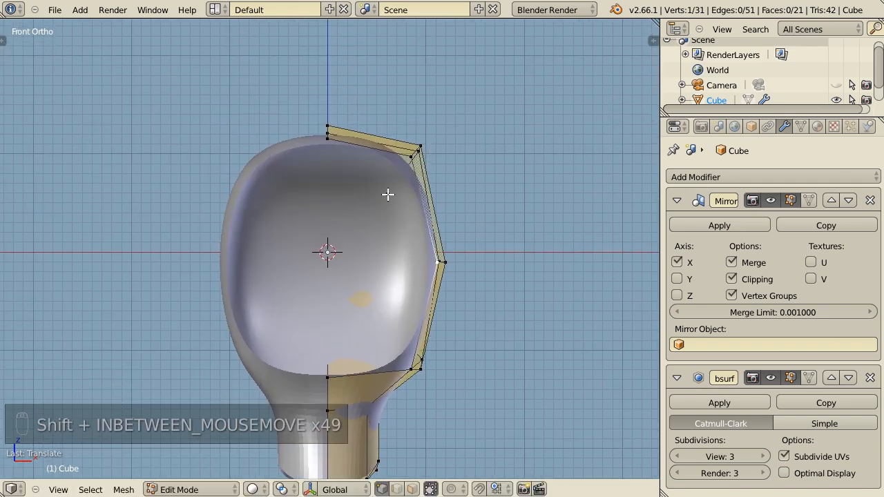
{"action": "key", "text": "g"}
{"action": "left_click", "coordinate": [345, 167]}
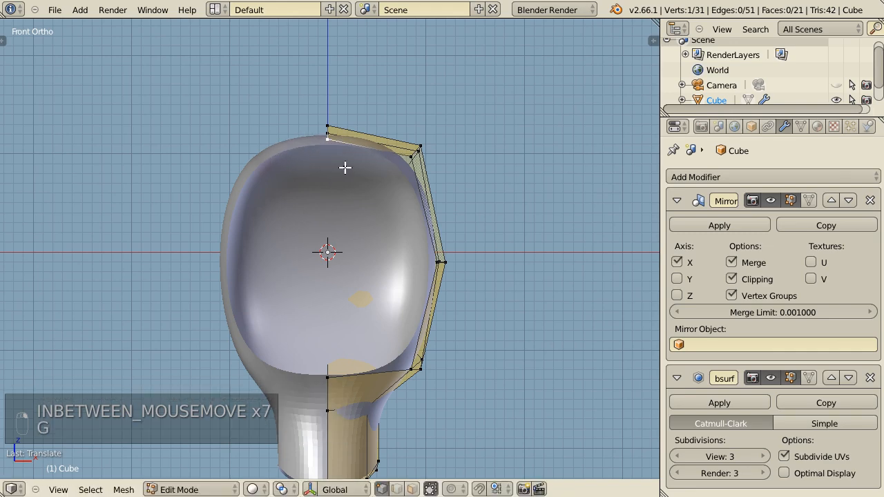
- In right view, move the front lower side vertex back about 0.20, nudge its neighbour back and pull the rearmost one forward about 0.22
{"action": "middle_click_drag", "start_coordinate": [473, 275], "coordinate": [444, 339]}
{"action": "key", "text": "KP_3"}
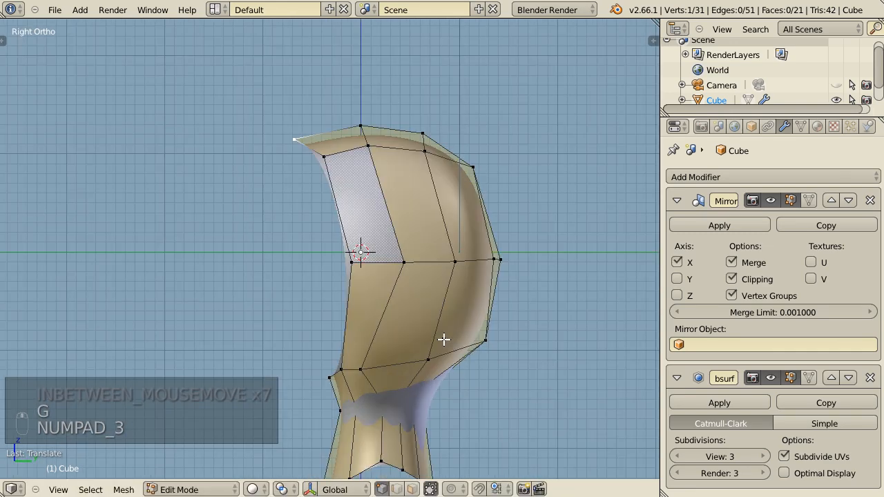
{"action": "key", "text": "g"}
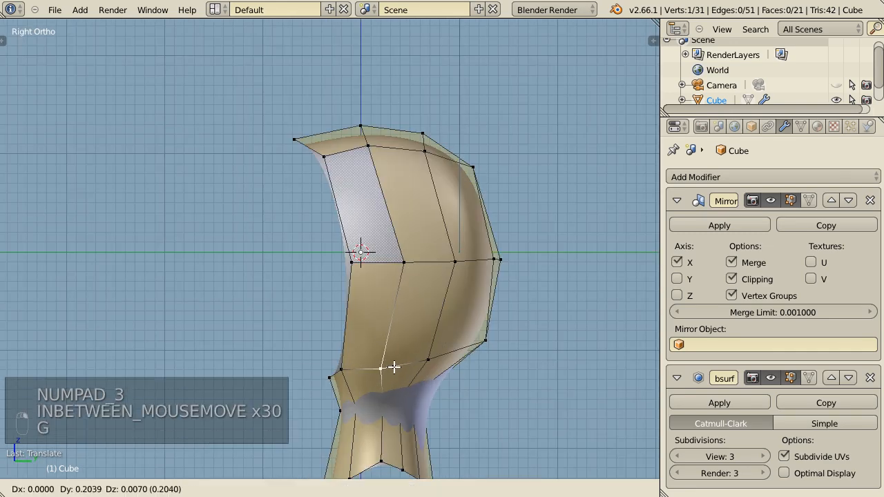
{"action": "left_click", "coordinate": [393, 367]}
{"action": "right_click", "coordinate": [428, 358]}
{"action": "key", "text": "g"}
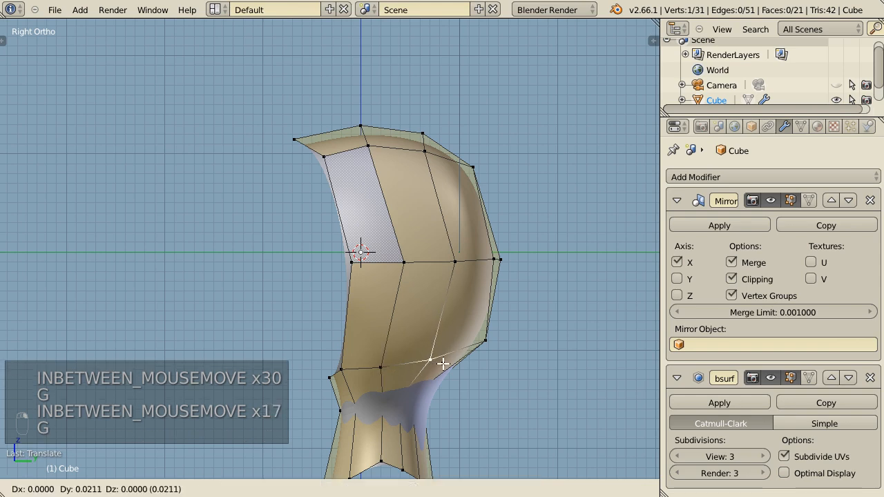
{"action": "left_click", "coordinate": [442, 361]}
{"action": "key", "text": "g"}
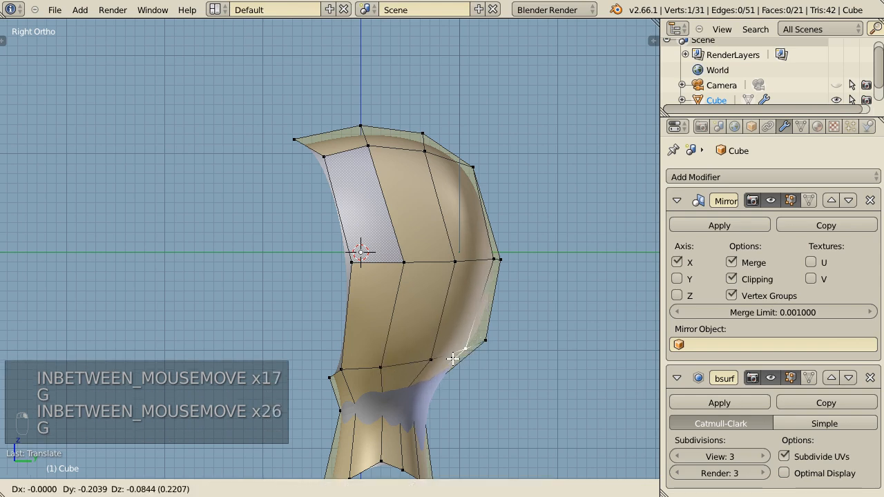
{"action": "left_click", "coordinate": [452, 358]}
- Shift the two rear mid-height side vertices slightly forward, and nudge the upper back side vertex forward
{"action": "right_click", "coordinate": [457, 261]}
{"action": "key", "text": "g"}
{"action": "left_click", "coordinate": [449, 256]}
{"action": "right_click", "coordinate": [460, 257]}
{"action": "key", "text": "g"}
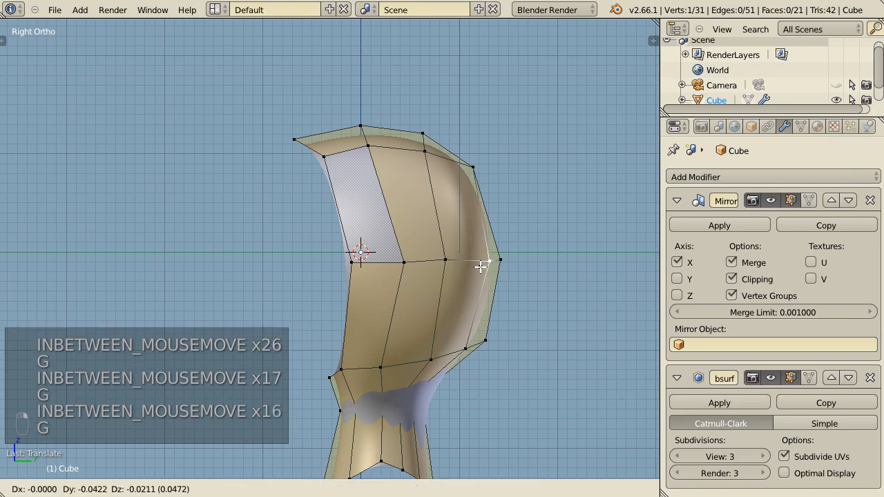
{"action": "left_click", "coordinate": [481, 266]}
{"action": "right_click", "coordinate": [467, 176]}
{"action": "key", "text": "g"}
{"action": "left_click", "coordinate": [462, 177]}
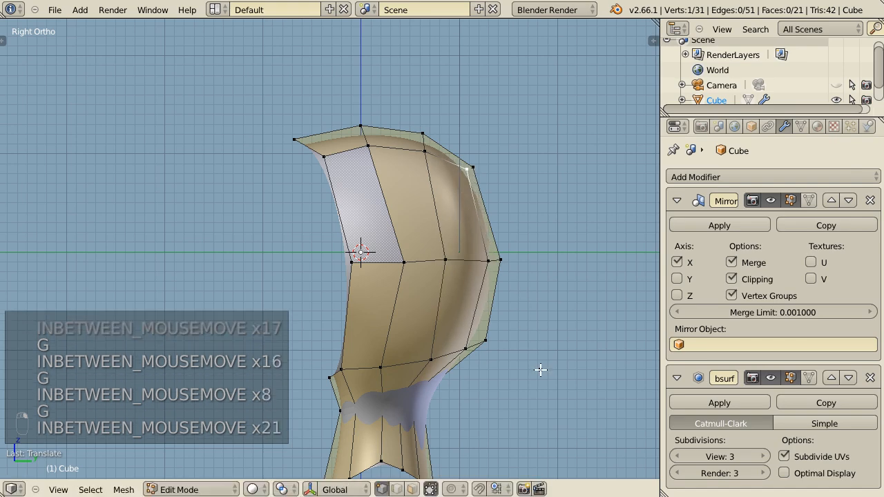
- Deselect all vertices and save the file
{"action": "middle_click_drag", "start_coordinate": [540, 369], "coordinate": [555, 332], "text": "shift"}
{"action": "middle_click_drag", "start_coordinate": [528, 362], "coordinate": [458, 361]}
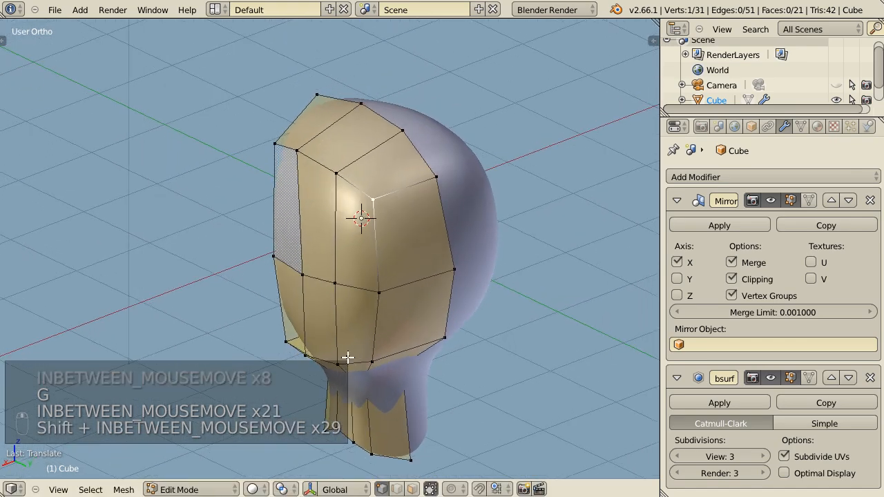
{"action": "right_click", "coordinate": [379, 289], "text": "shift"}
{"action": "key", "text": "a"}
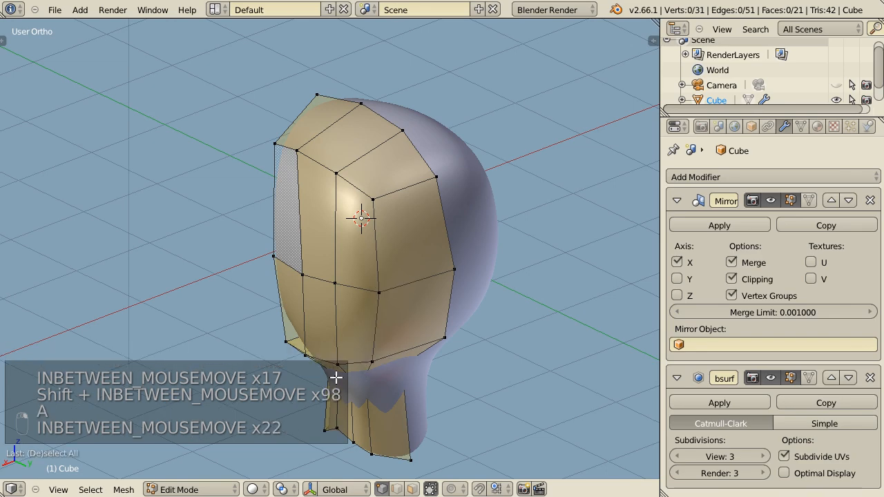
{"action": "key", "text": "ctrl+s"}
- Select the edge loop around the face opening and extrude it forward and slightly down by about 0.22 in right view
{"action": "middle_click_drag", "start_coordinate": [253, 341], "coordinate": [363, 320], "text": "shift"}
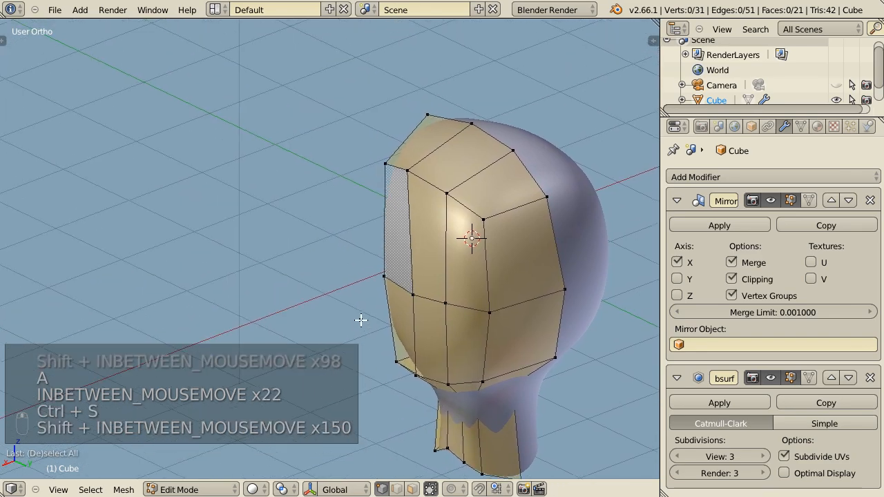
{"action": "key", "text": "KP_3"}
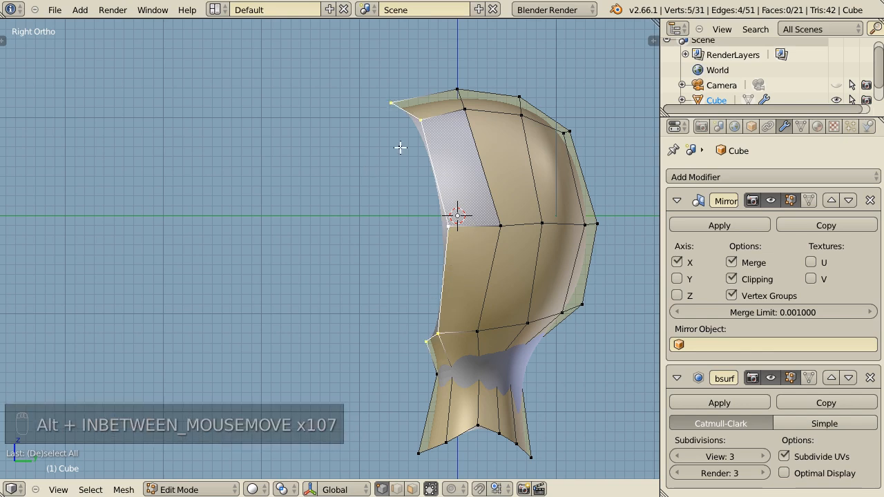
{"action": "key", "text": "e"}
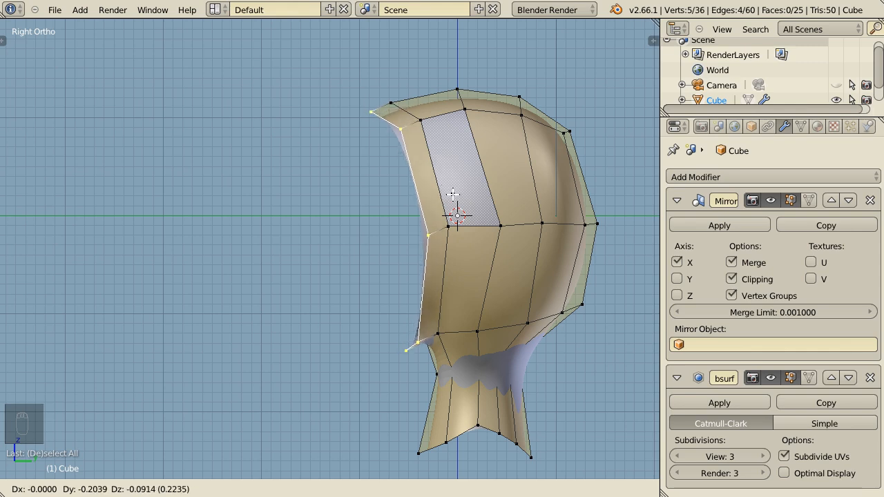
{"action": "left_click", "coordinate": [452, 195]}
- In wireframe, move the jaw vertex pair of the previous loop back, and the new loop's jaw pair back and up
{"action": "middle_click_drag", "start_coordinate": [452, 276], "coordinate": [456, 200], "text": "shift"}
{"action": "scroll", "coordinate": [489, 311], "scroll_direction": "up", "scroll_amount": 4}
{"action": "key", "text": "z"}
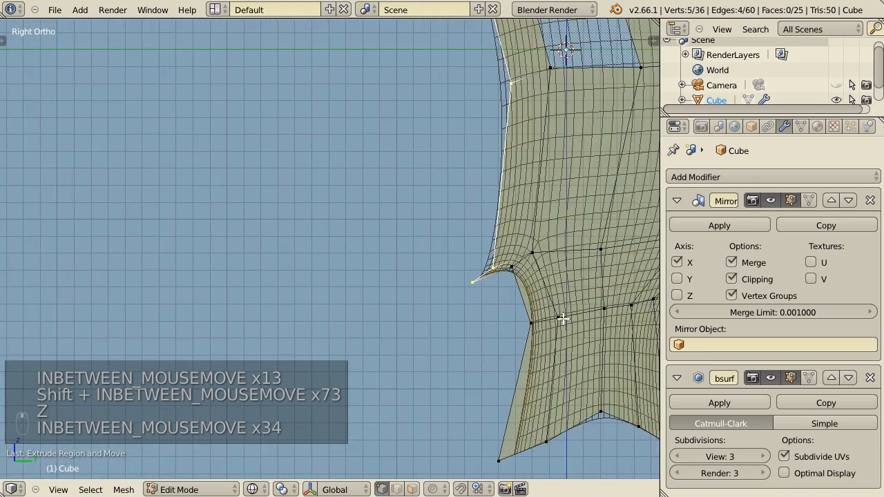
{"action": "middle_click_drag", "start_coordinate": [563, 318], "coordinate": [515, 318], "text": "shift"}
{"action": "key", "text": "a"}
{"action": "right_click", "coordinate": [486, 253]}
{"action": "right_click", "coordinate": [465, 267], "text": "shift"}
{"action": "key", "text": "g"}
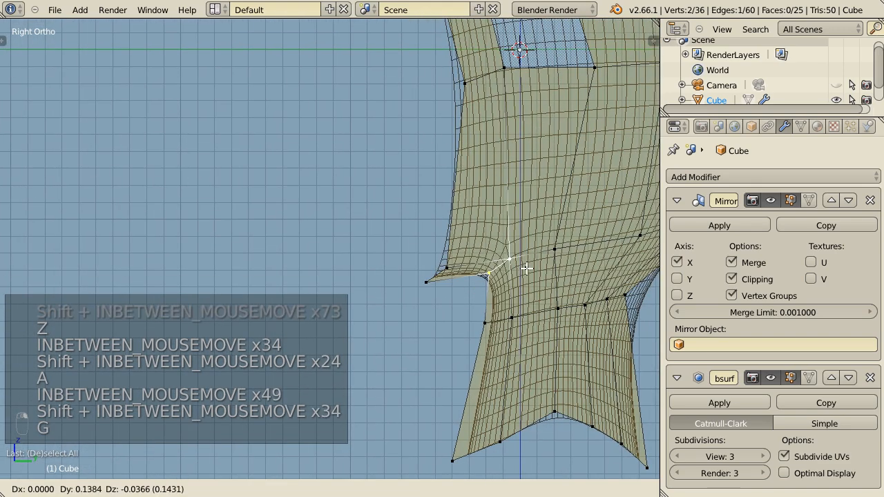
{"action": "left_click", "coordinate": [483, 266]}
{"action": "key", "text": "g"}
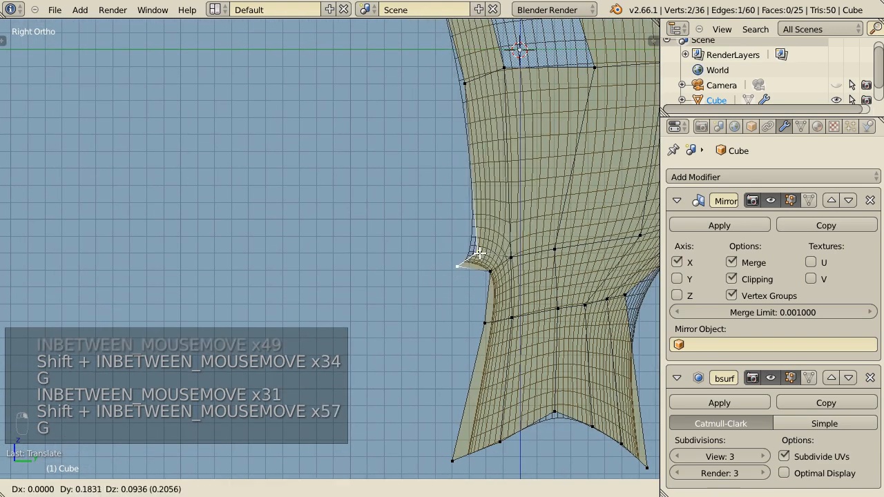
{"action": "left_click", "coordinate": [515, 266]}
- Move the next lower side vertex behind the jaw back by about 0.08 and the neck loop vertex below it slightly forward
{"action": "right_click", "coordinate": [554, 250]}
{"action": "key", "text": "g"}
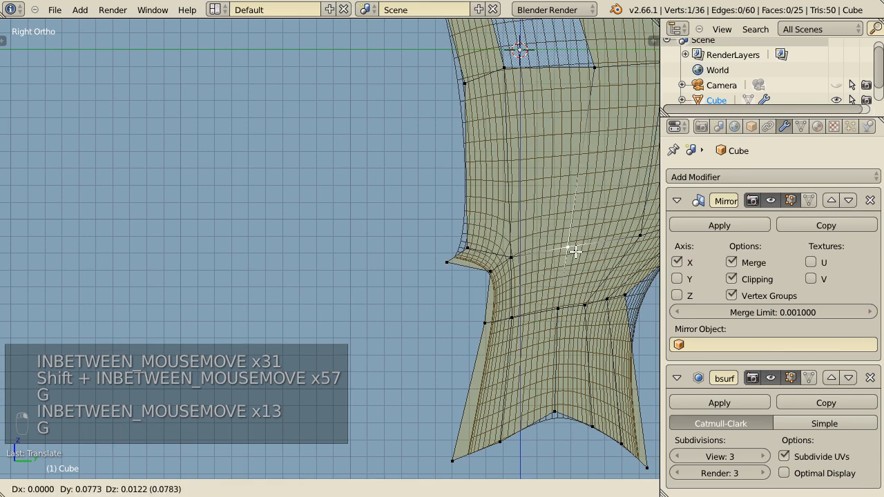
{"action": "left_click", "coordinate": [568, 249]}
{"action": "right_click", "coordinate": [558, 309]}
{"action": "key", "text": "g"}
{"action": "left_click", "coordinate": [547, 313]}
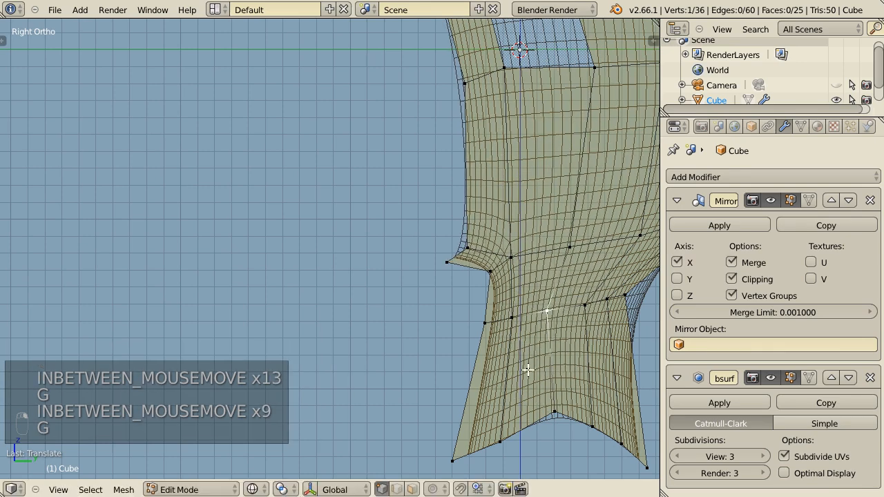
- Move the mid-height side vertices of the two front loops backward to curve the face opening inward
{"action": "middle_click_drag", "start_coordinate": [490, 307], "coordinate": [509, 264], "text": "shift"}
{"action": "right_click", "coordinate": [544, 269]}
{"action": "key", "text": "g"}
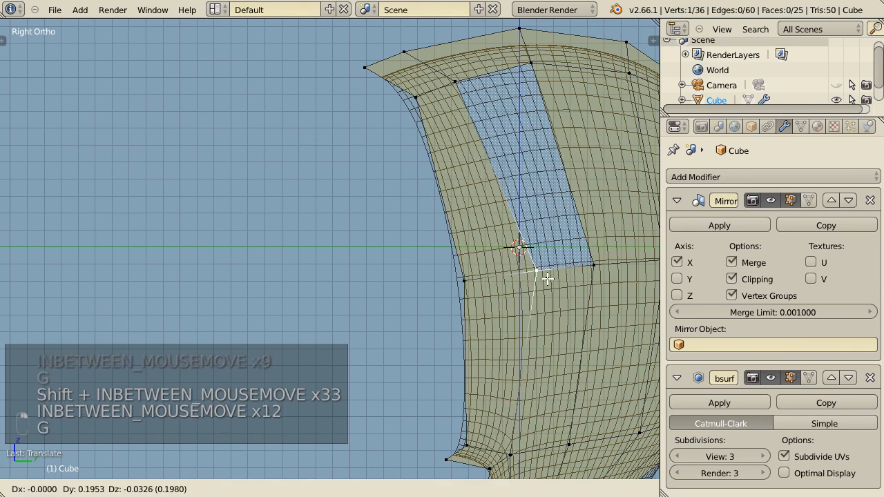
{"action": "right_click", "coordinate": [479, 279]}
{"action": "key", "text": "g"}
{"action": "left_click", "coordinate": [509, 279]}
- Pull the upper side vertex and top seam vertex of the face opening's edge forward and down to extend the forehead
{"action": "right_click", "coordinate": [417, 100]}
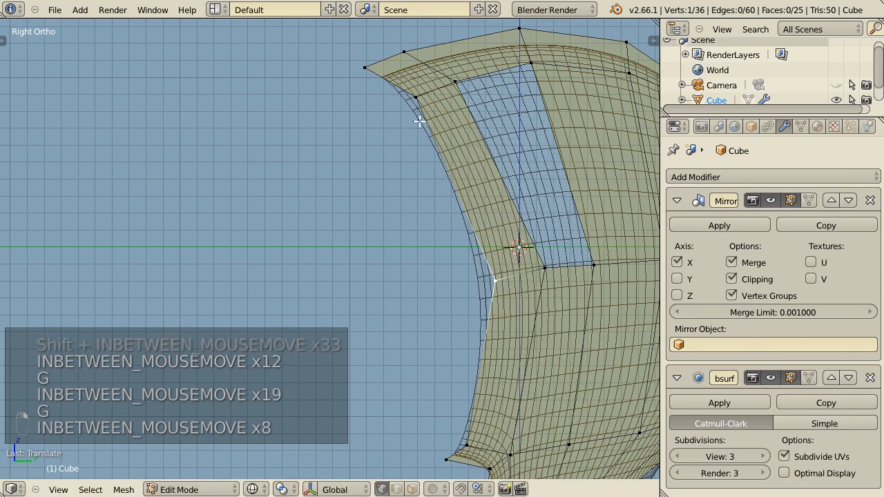
{"action": "key", "text": "g"}
{"action": "left_click", "coordinate": [400, 112]}
{"action": "right_click", "coordinate": [365, 69]}
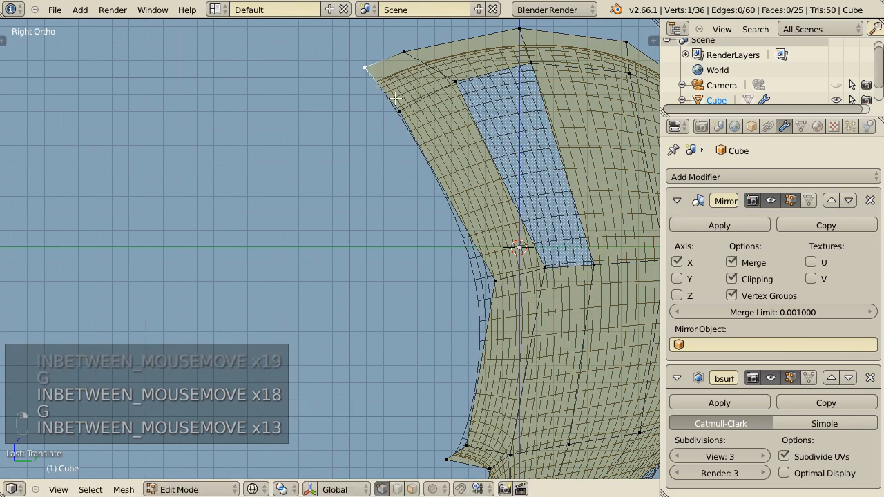
{"action": "key", "text": "g"}
{"action": "left_click", "coordinate": [369, 97]}
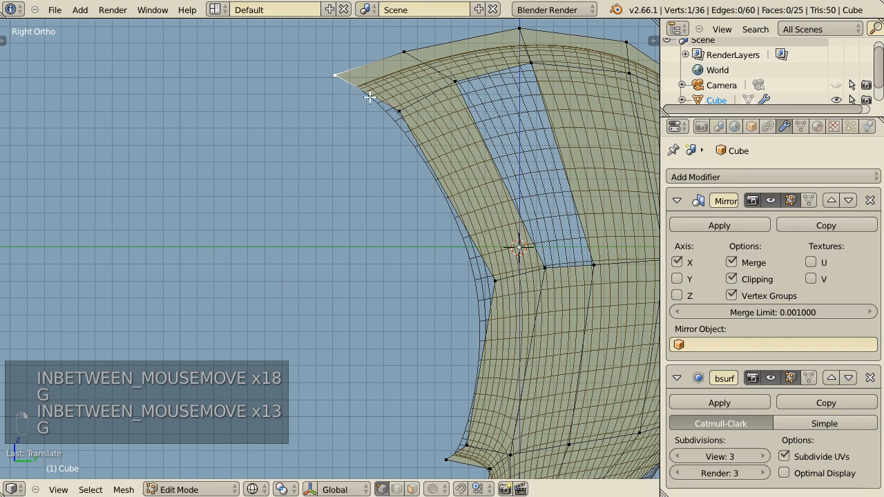
{"action": "key", "text": "g"}
{"action": "left_click", "coordinate": [424, 55]}
- Return to solid shading, select the face opening's edge loop and extrude it forward and slightly down
{"action": "key", "text": "z"}
{"action": "middle_click_drag", "start_coordinate": [435, 302], "coordinate": [430, 214], "text": "shift"}
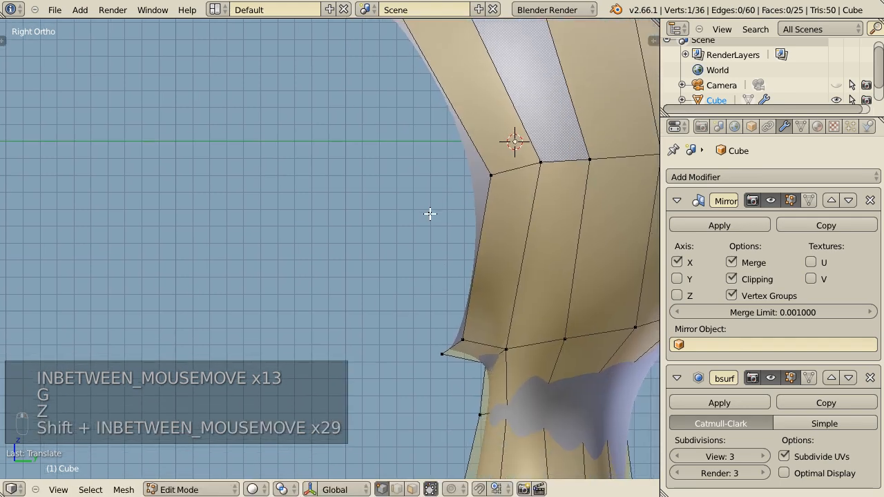
{"action": "right_click", "coordinate": [478, 226], "text": "alt"}
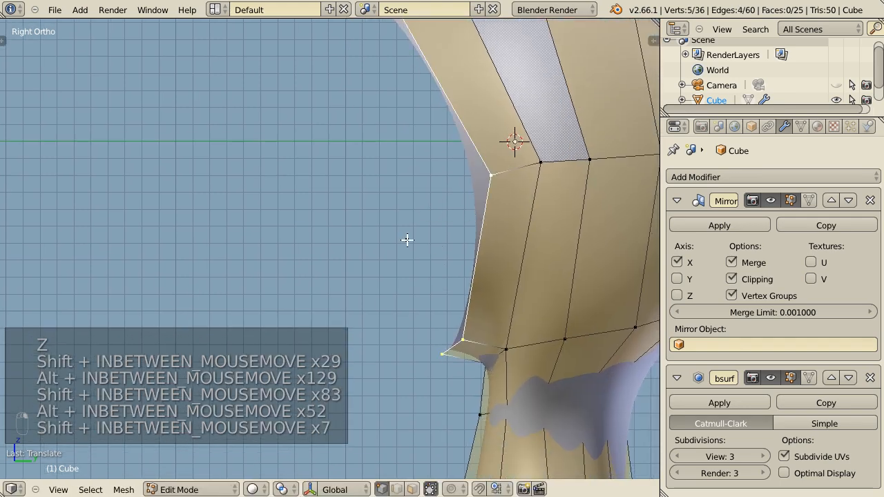
{"action": "scroll", "coordinate": [408, 319], "scroll_direction": "down", "scroll_amount": 2}
{"action": "middle_click_drag", "start_coordinate": [405, 242], "coordinate": [322, 285], "text": "shift"}
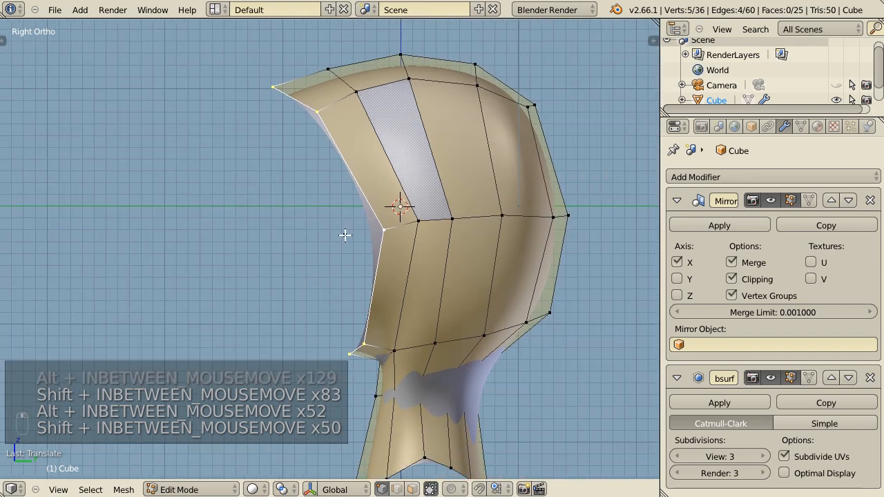
{"action": "key", "text": "e"}
{"action": "left_click", "coordinate": [320, 218]}
- Pull the new loop's top seam vertex and upper side vertex forward and down to round the forehead
{"action": "right_click", "coordinate": [250, 104]}
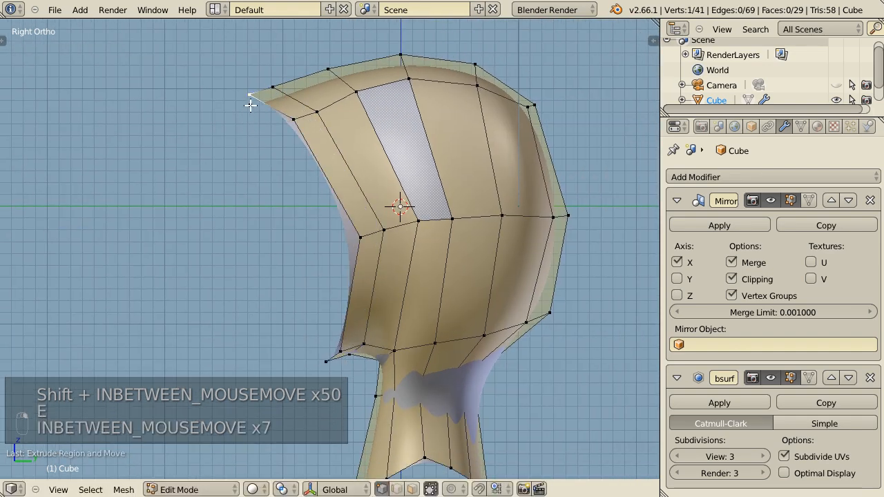
{"action": "key", "text": "g"}
{"action": "left_click", "coordinate": [223, 157]}
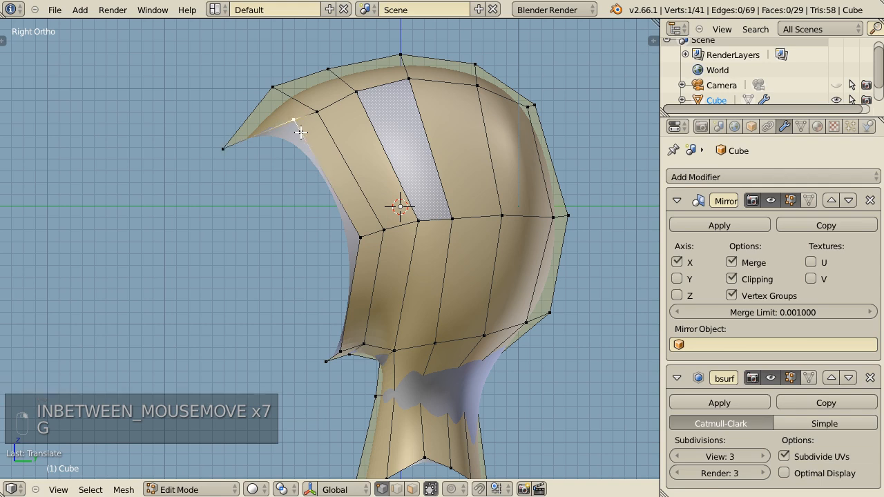
{"action": "key", "text": "g"}
{"action": "left_click", "coordinate": [253, 201]}
- Move the forehead's lower seam vertex and neighbouring side vertex back to make the brow profile steeper
{"action": "key", "text": "g"}
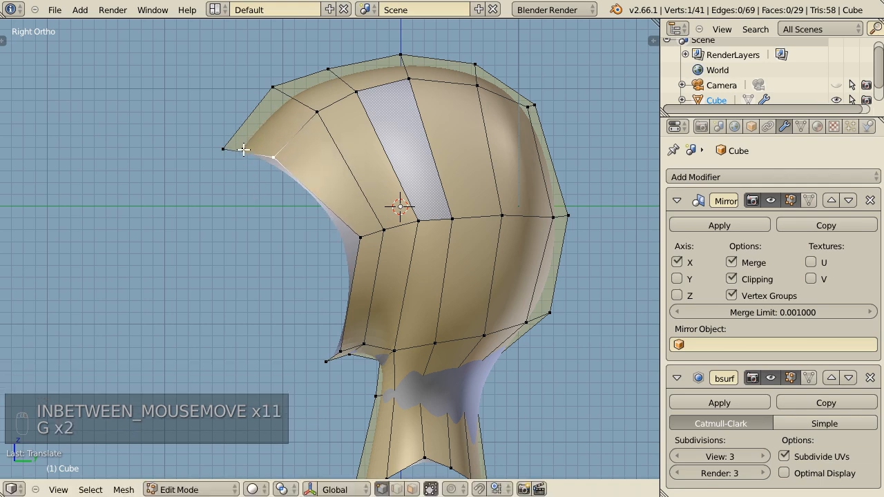
{"action": "key", "text": "g"}
{"action": "right_click", "coordinate": [240, 147]}
{"action": "key", "text": "g"}
{"action": "left_click", "coordinate": [264, 150]}
{"action": "key", "text": "g"}
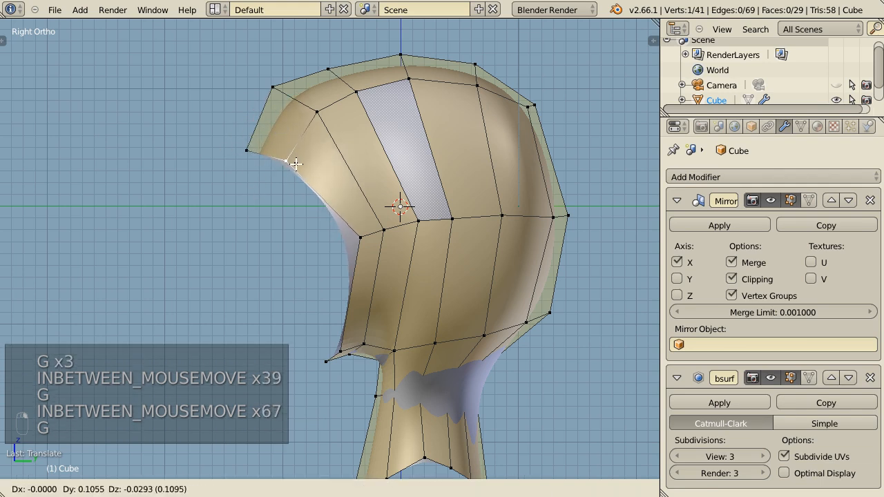
{"action": "left_click", "coordinate": [253, 161]}
{"action": "key", "text": "g"}
{"action": "left_click", "coordinate": [265, 131]}
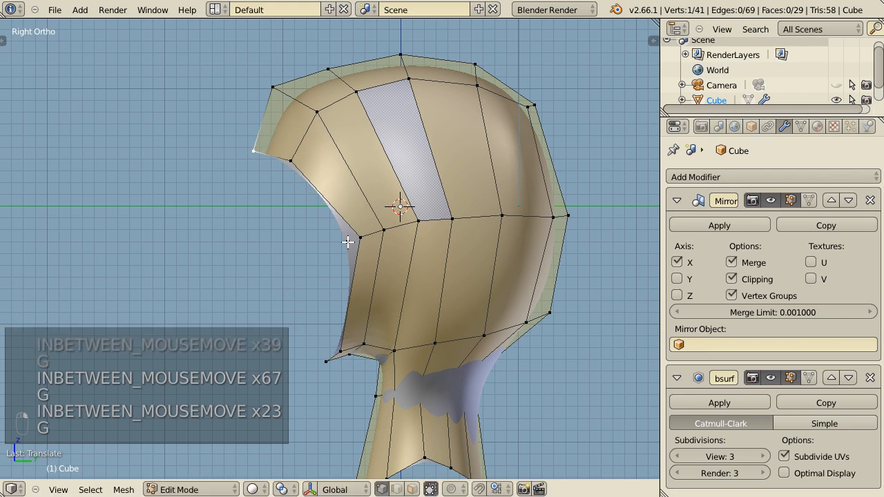
- Shift the mid-height side vertices of the three front loops backward to space them more evenly
{"action": "right_click", "coordinate": [384, 229]}
{"action": "key", "text": "g"}
{"action": "left_click", "coordinate": [384, 232]}
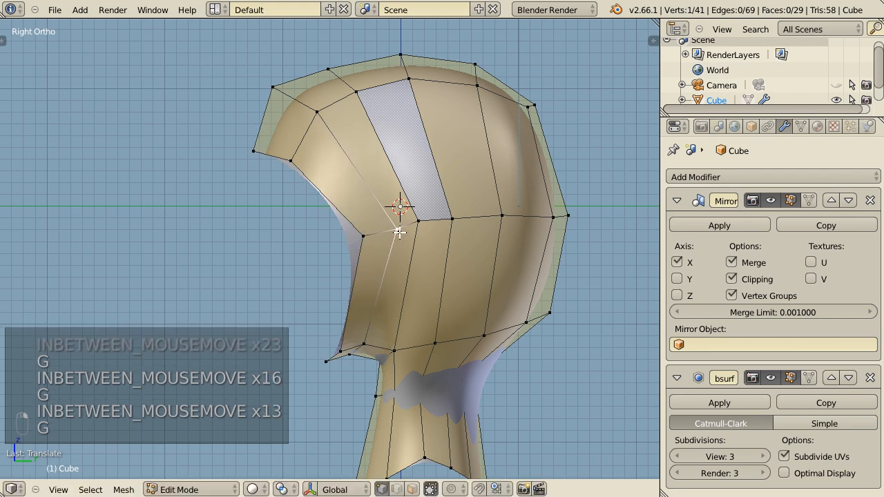
{"action": "key", "text": "g"}
{"action": "key", "text": "g"}
{"action": "left_click", "coordinate": [415, 255]}
{"action": "key", "text": "g"}
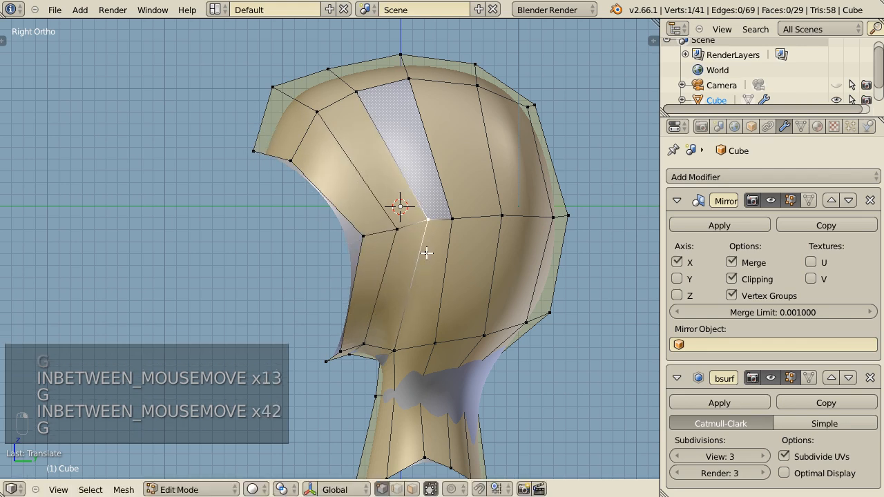
{"action": "left_click", "coordinate": [427, 253]}
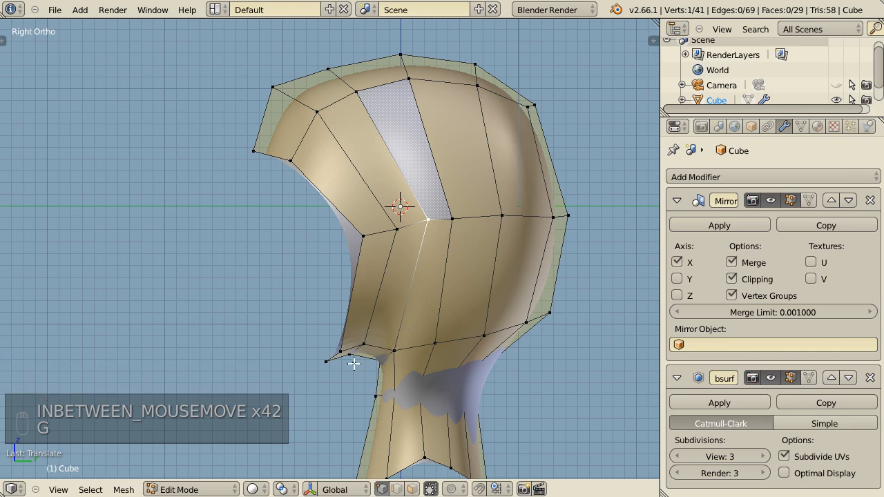
- Move the jaw vertex pairs of the two frontmost loops slightly back and up
{"action": "right_click", "coordinate": [364, 344]}
{"action": "key", "text": "g"}
{"action": "left_click", "coordinate": [359, 348]}
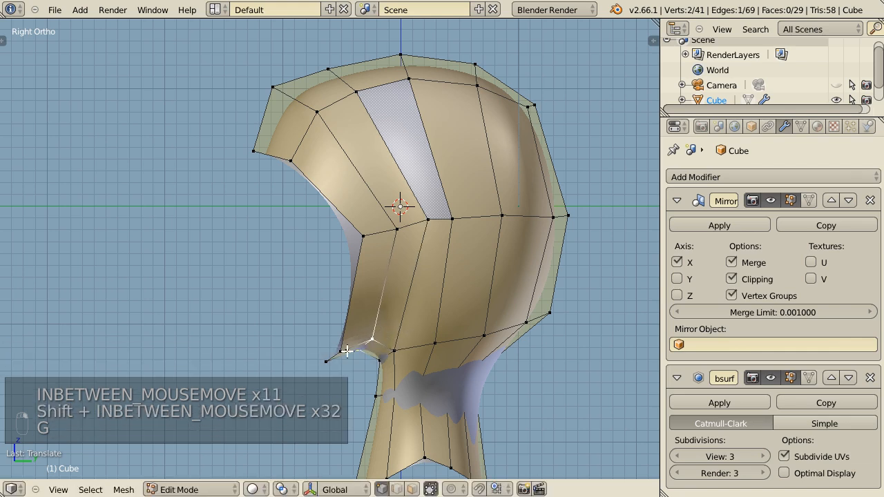
{"action": "key", "text": "g"}
{"action": "left_click", "coordinate": [345, 341]}
- Save the file, then extrude the face opening's edge loop forward and slightly down once more
{"action": "middle_click_drag", "start_coordinate": [321, 285], "coordinate": [369, 238], "text": "shift"}
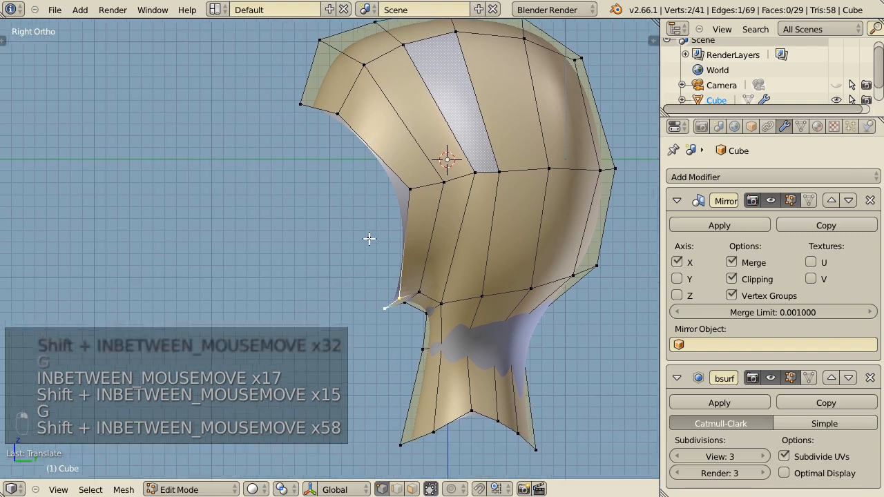
{"action": "key", "text": "ctrl+s"}
{"action": "key", "text": "e"}
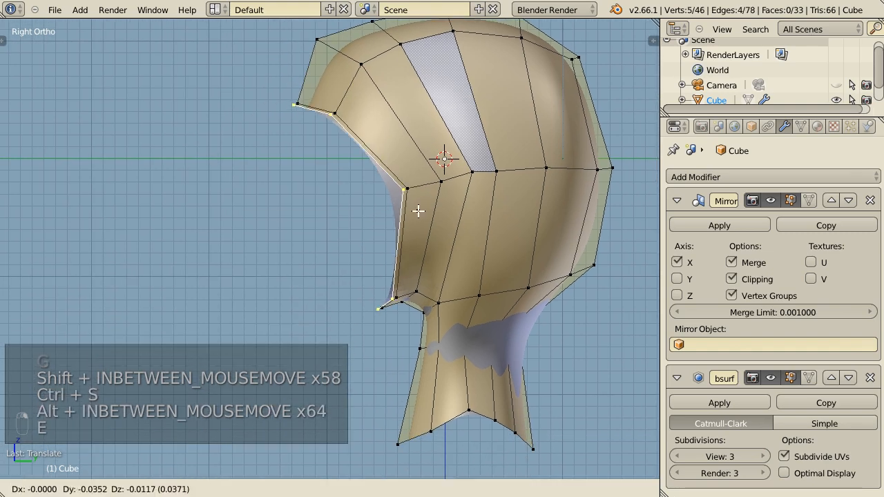
{"action": "left_click", "coordinate": [397, 218]}
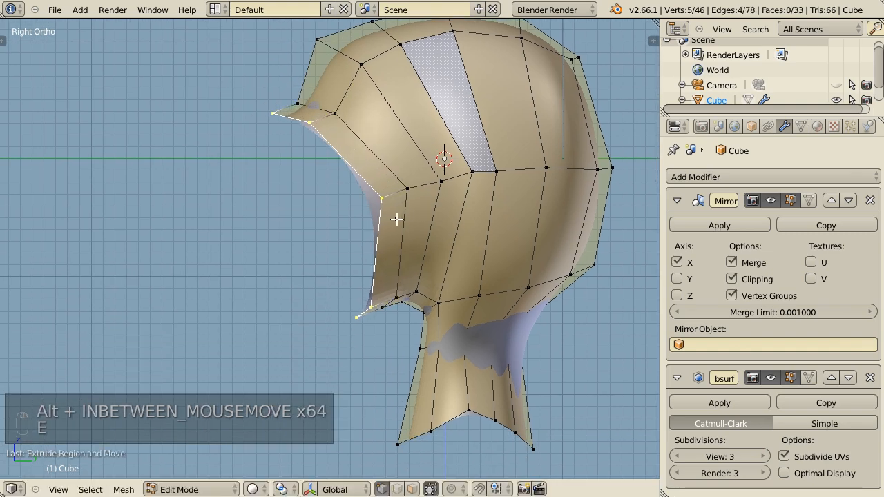
- Move the two forehead vertices of the newly extruded loop down and back to form the brow edge above the face opening
{"action": "right_click", "coordinate": [259, 115]}
{"action": "right_click", "coordinate": [302, 130], "text": "shift"}
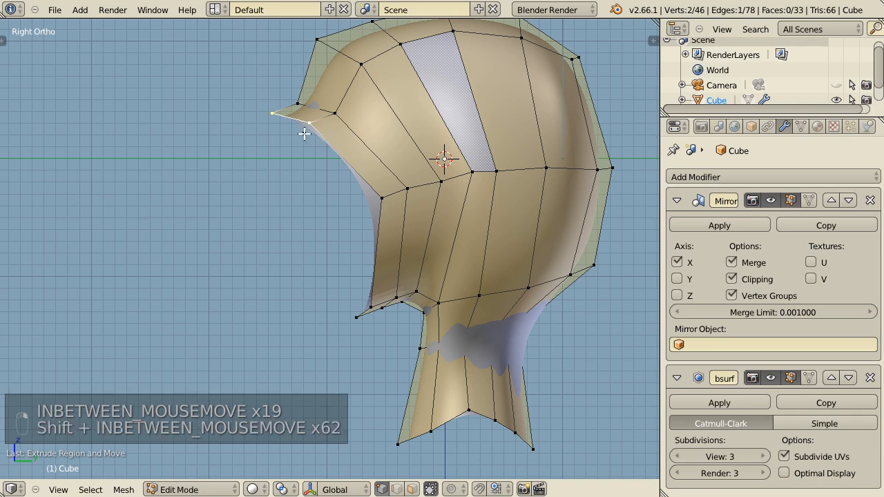
{"action": "key", "text": "g"}
{"action": "left_click", "coordinate": [330, 182]}
{"action": "key", "text": "g"}
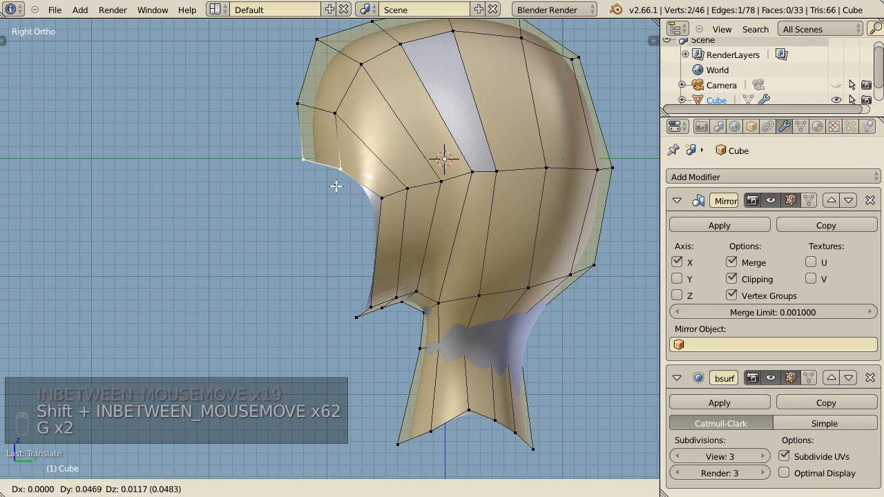
{"action": "left_click", "coordinate": [336, 187]}
- Nudge the two forehead vertices just above the brow edge slightly forward and down to round the forehead profile
{"action": "right_click", "coordinate": [297, 113]}
{"action": "key", "text": "g"}
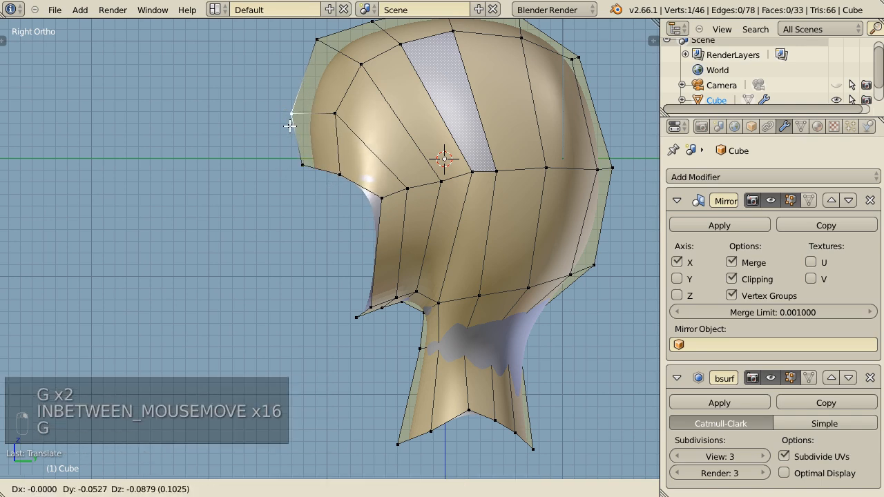
{"action": "left_click", "coordinate": [290, 123]}
{"action": "right_click", "coordinate": [335, 113]}
{"action": "key", "text": "g"}
{"action": "left_click", "coordinate": [330, 118]}
- Shift the mid-height side vertices of the two frontmost loops slightly back, save the file, and inspect the head in Object Mode
{"action": "right_click", "coordinate": [413, 191]}
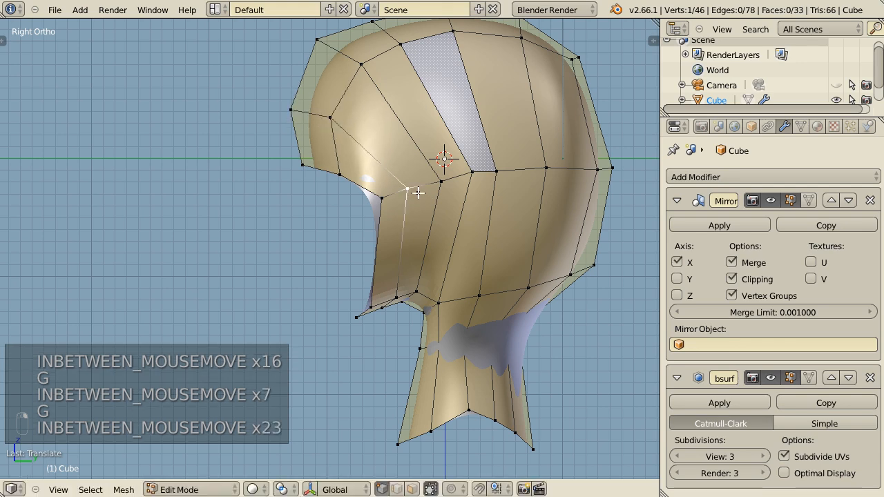
{"action": "key", "text": "g"}
{"action": "key", "text": "g"}
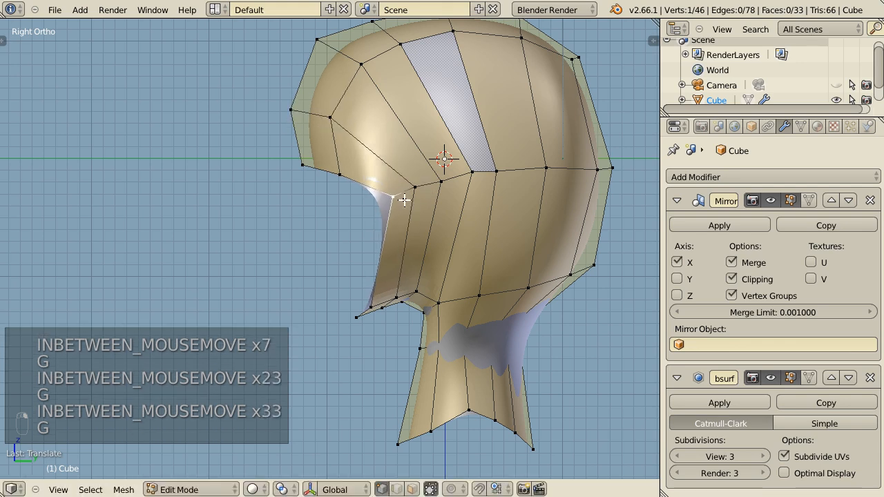
{"action": "key", "text": "Tab"}
{"action": "key", "text": "ctrl+s"}
{"action": "left_click", "coordinate": [372, 304]}
{"action": "middle_click_drag", "start_coordinate": [373, 306], "coordinate": [375, 233]}
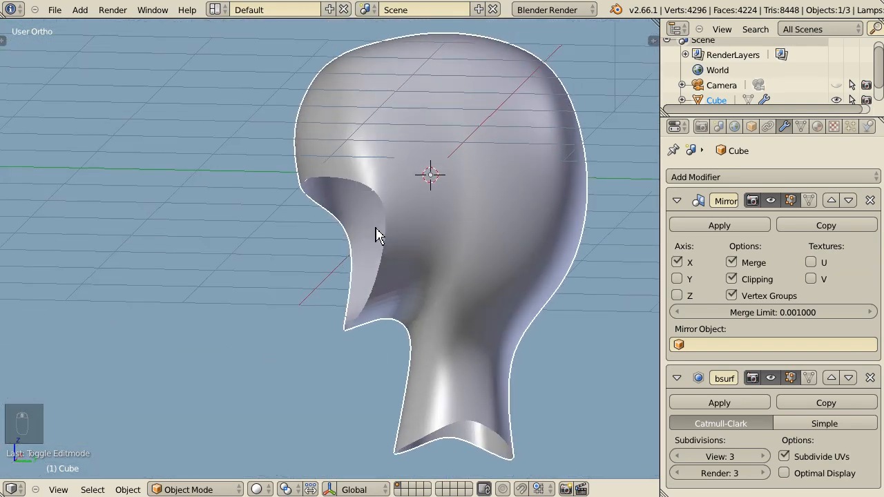
- Back in Edit Mode and right side view, move the mid-height side vertex behind the open gap slightly toward the back of the head
{"action": "key", "text": "KP_3"}
{"action": "key", "text": "Tab"}
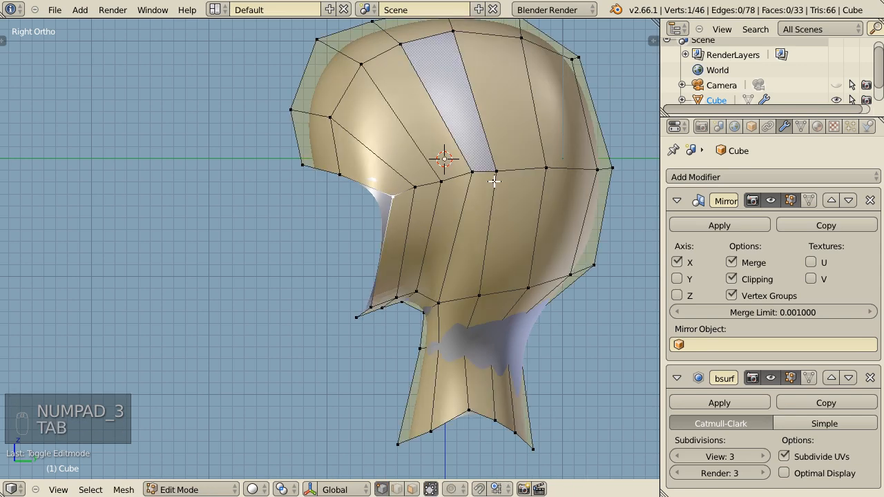
{"action": "key", "text": "g"}
{"action": "left_click", "coordinate": [511, 170]}
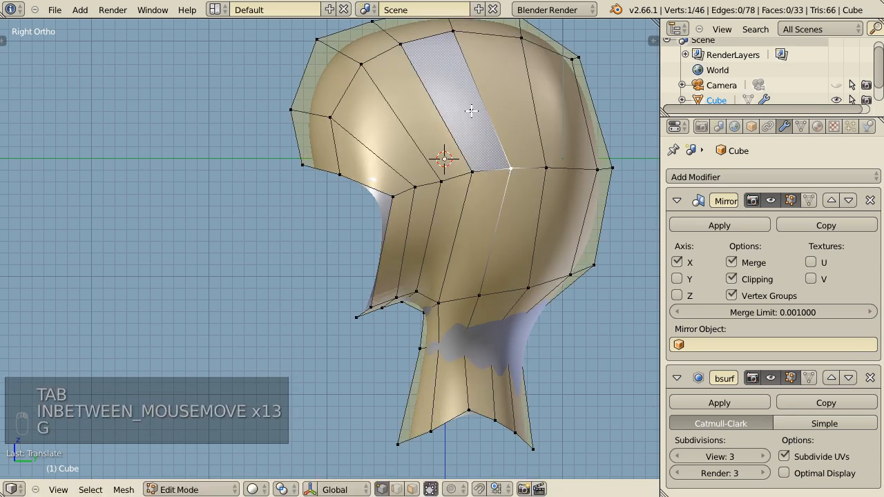
- Move the crown's vertex pairs on both sides of the open gap back to space the top loops more evenly
{"action": "middle_click_drag", "start_coordinate": [460, 53], "coordinate": [449, 182], "text": "shift"}
{"action": "right_click", "coordinate": [443, 160]}
{"action": "right_click", "coordinate": [439, 138], "text": "shift"}
{"action": "key", "text": "g"}
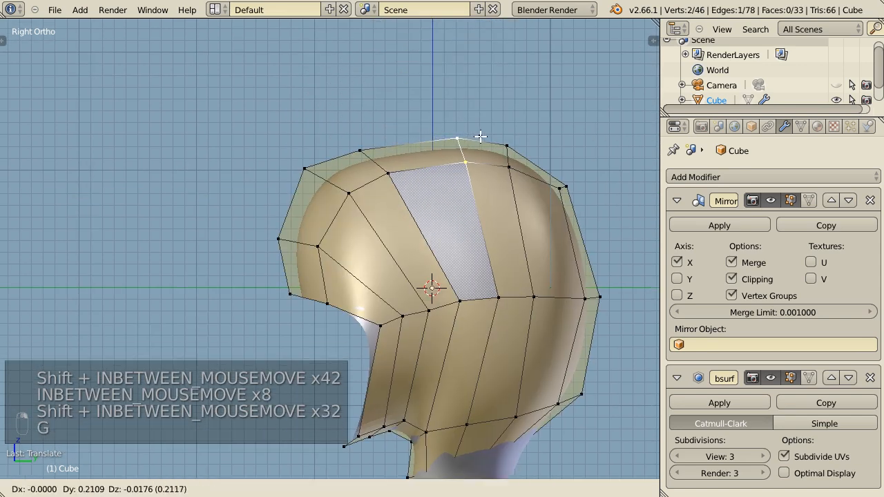
{"action": "left_click", "coordinate": [482, 137]}
{"action": "right_click", "coordinate": [389, 177]}
{"action": "right_click", "coordinate": [366, 149], "text": "shift"}
{"action": "key", "text": "g"}
{"action": "left_click", "coordinate": [408, 133]}
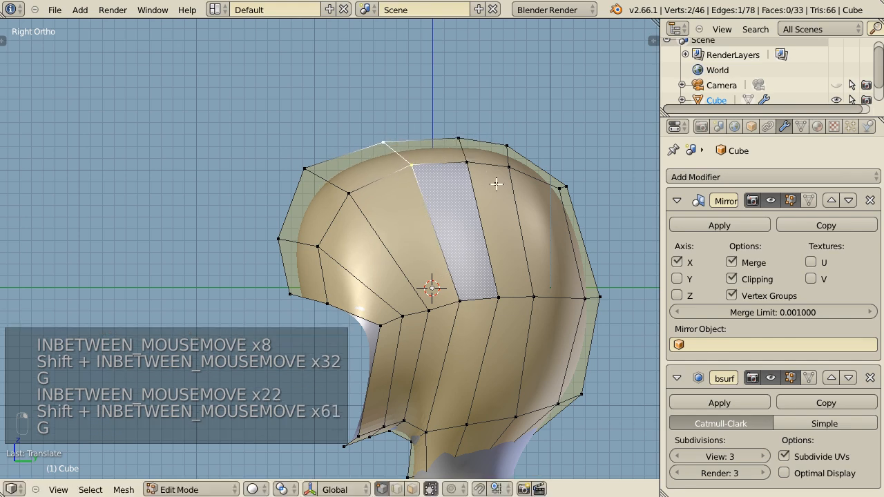
- Move the rear crown vertex pair slightly back and down to even out the back of the skull
{"action": "right_click", "coordinate": [509, 166]}
{"action": "right_click", "coordinate": [507, 147], "text": "shift"}
{"action": "key", "text": "g"}
{"action": "left_click", "coordinate": [528, 146]}
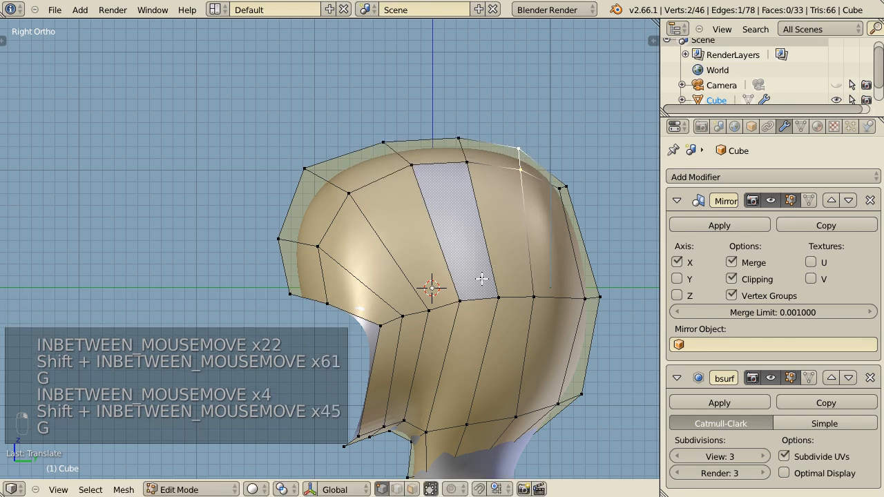
- Shift the three lower side vertices between jaw and nape slightly back and up to smooth the row above the neck
{"action": "middle_click_drag", "start_coordinate": [481, 278], "coordinate": [429, 230], "text": "shift"}
{"action": "right_click", "coordinate": [427, 340]}
{"action": "key", "text": "g"}
{"action": "left_click", "coordinate": [437, 329]}
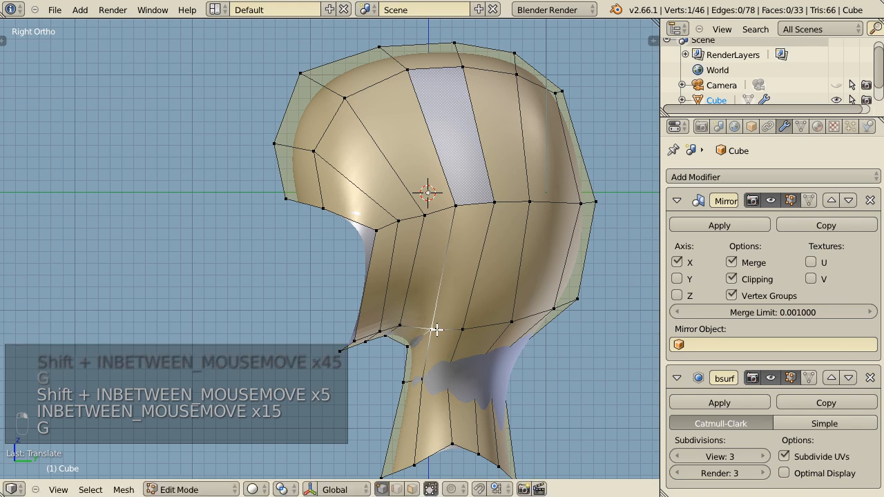
{"action": "right_click", "coordinate": [468, 329]}
{"action": "key", "text": "g"}
{"action": "left_click", "coordinate": [480, 324]}
{"action": "right_click", "coordinate": [517, 321]}
{"action": "key", "text": "g"}
{"action": "left_click", "coordinate": [523, 309]}
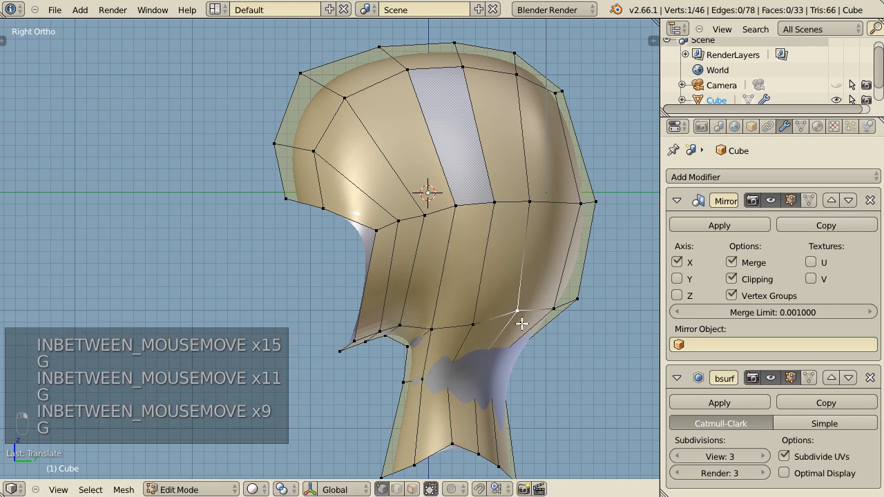
{"action": "key", "text": "g"}
{"action": "left_click", "coordinate": [520, 329]}
- Lower the seam vertex at the base of the skull and move it slightly forward
{"action": "right_click", "coordinate": [547, 316]}
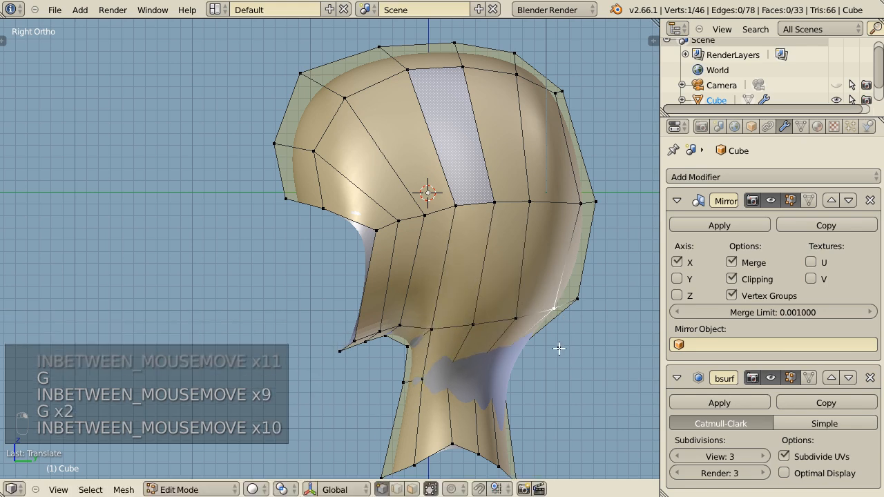
{"action": "right_click", "coordinate": [579, 301]}
{"action": "key", "text": "g"}
{"action": "left_click", "coordinate": [574, 315]}
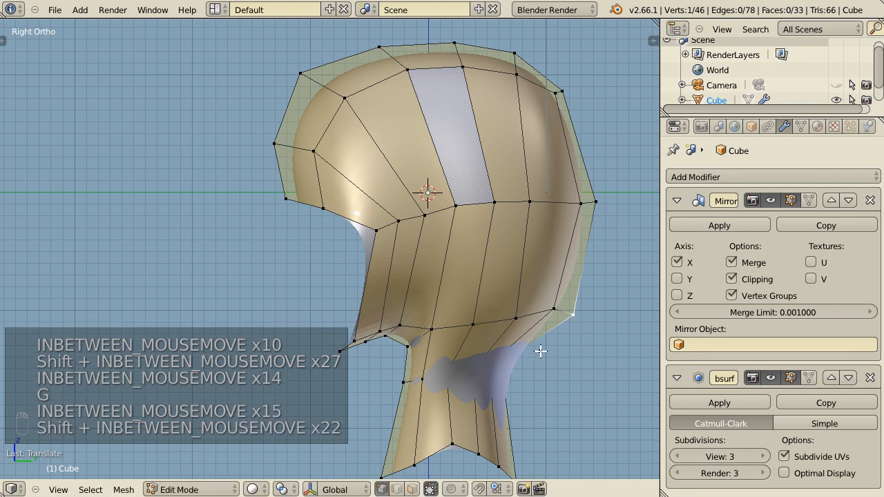
- Check the head from behind, then move the outer lower brow vertex forward and slightly up in right side view
{"action": "middle_click_drag", "start_coordinate": [566, 342], "coordinate": [346, 142]}
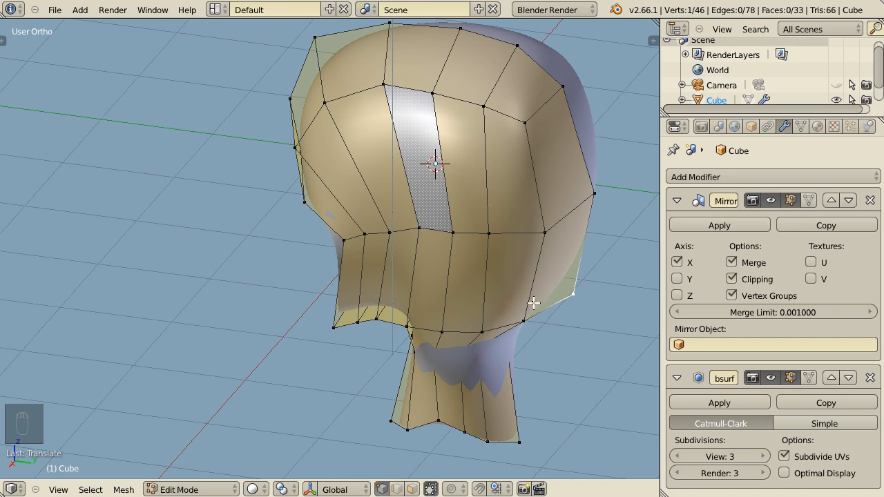
{"action": "middle_click_drag", "start_coordinate": [533, 303], "coordinate": [361, 275]}
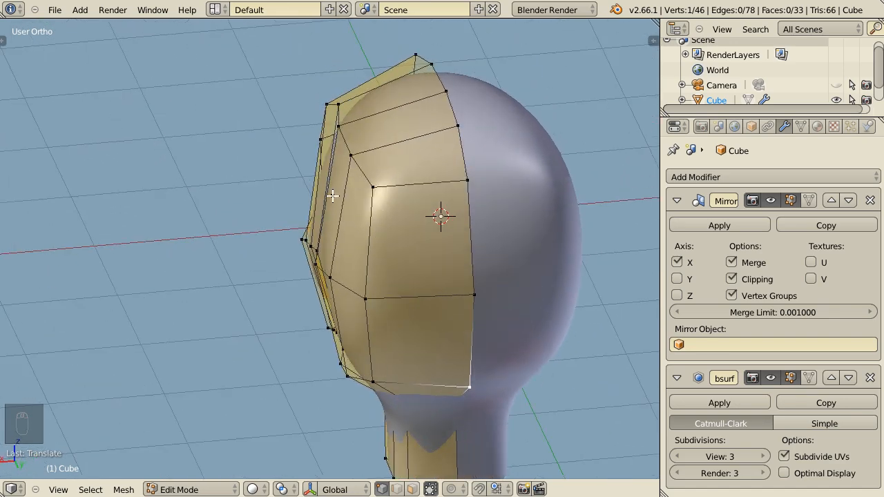
{"action": "middle_click_drag", "start_coordinate": [250, 226], "coordinate": [366, 167]}
{"action": "key", "text": "KP_3"}
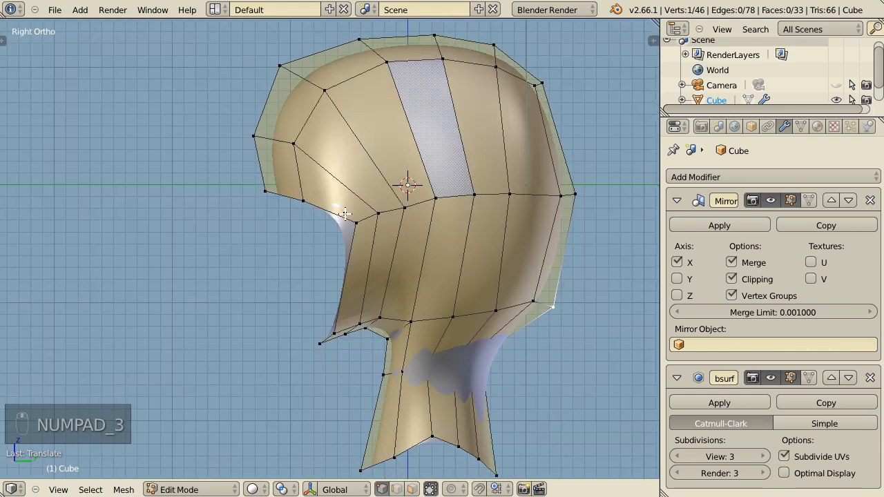
{"action": "key", "text": "g"}
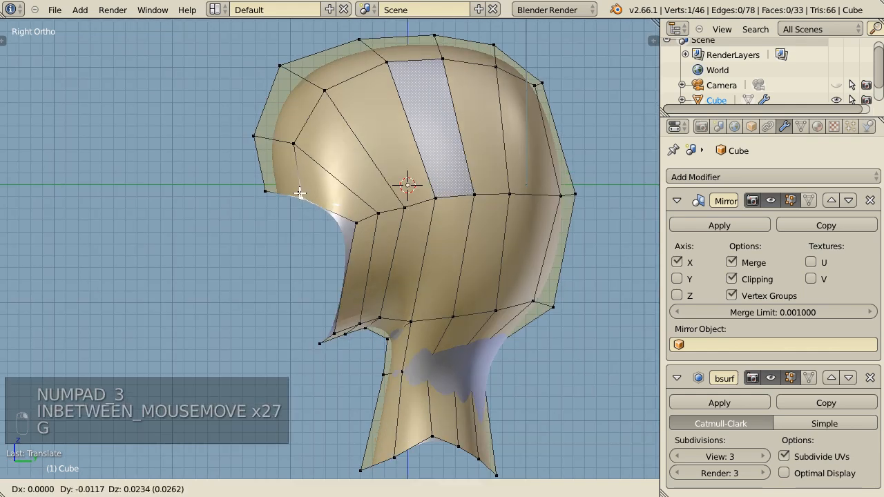
{"action": "left_click", "coordinate": [294, 189]}
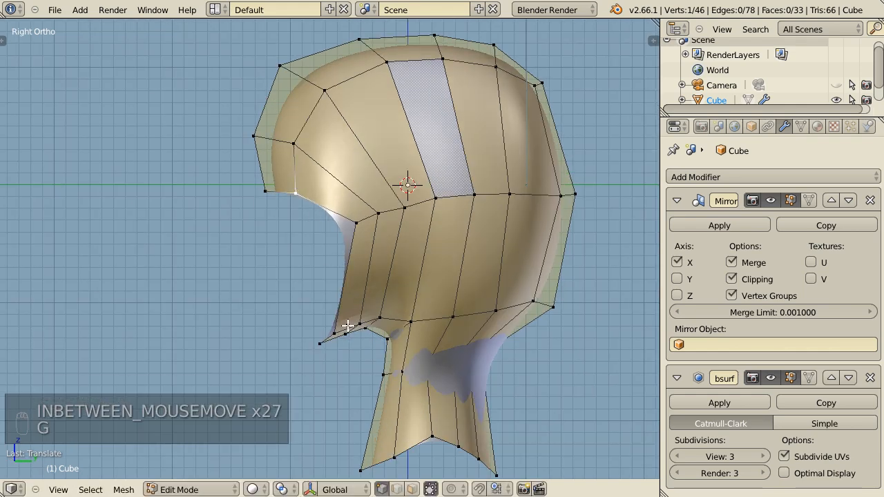
- Add one horizontal loop cut with smoothness 0.90 around the upper head, between the crown and the mid-height row
{"action": "middle_click_drag", "start_coordinate": [359, 316], "coordinate": [459, 334]}
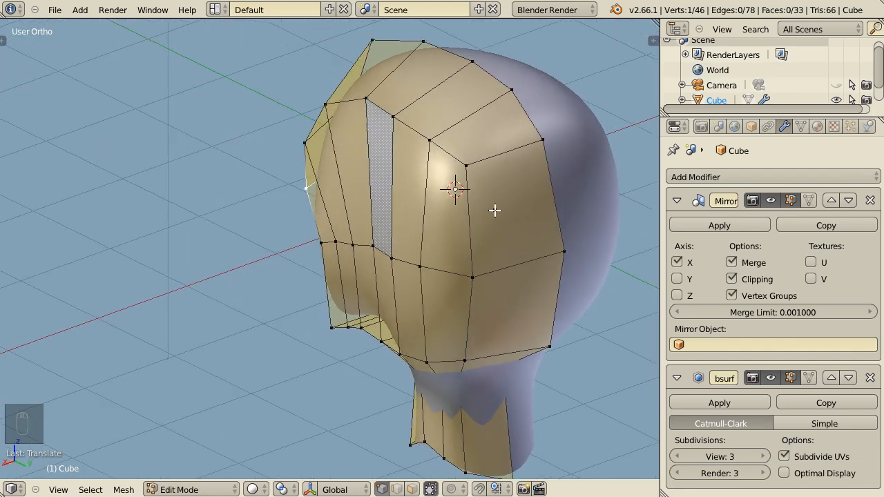
{"action": "middle_click_drag", "start_coordinate": [543, 302], "coordinate": [404, 310]}
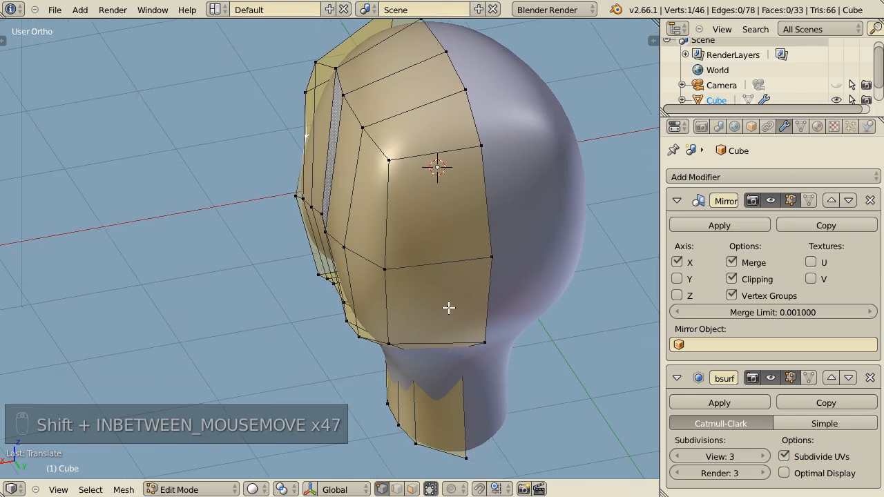
{"action": "middle_click_drag", "start_coordinate": [432, 200], "coordinate": [438, 257]}
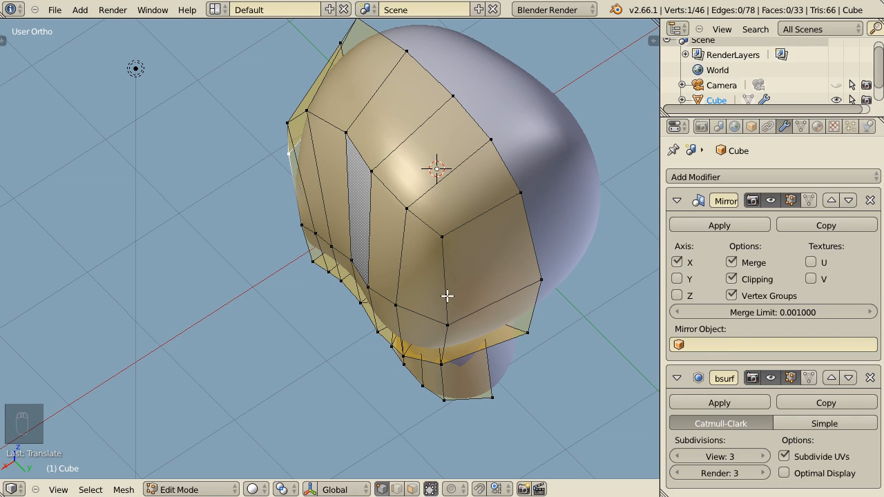
{"action": "key", "text": "ctrl+r"}
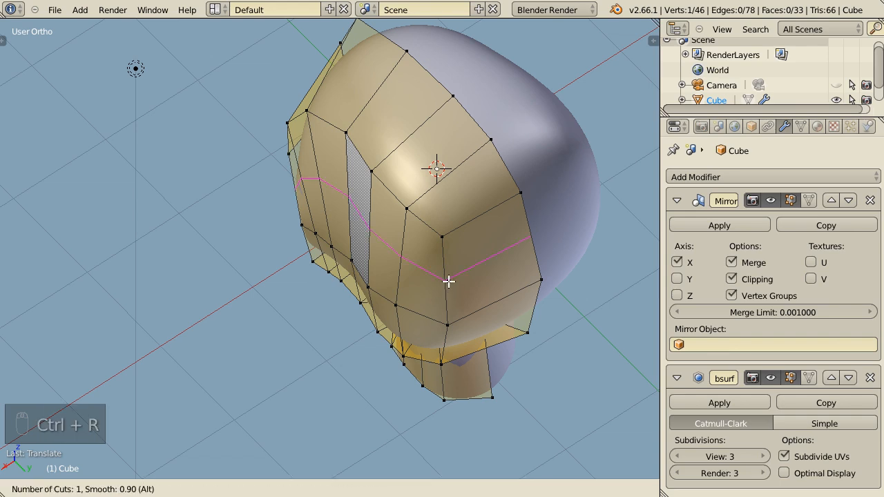
{"action": "left_click", "coordinate": [448, 282]}
{"action": "left_click", "coordinate": [448, 282]}
- Add one horizontal loop cut with smoothness 0.95 around the lower head, between the mid-height row and the jaw
{"action": "left_click_drag", "start_coordinate": [460, 351], "coordinate": [518, 268], "text": "alt"}
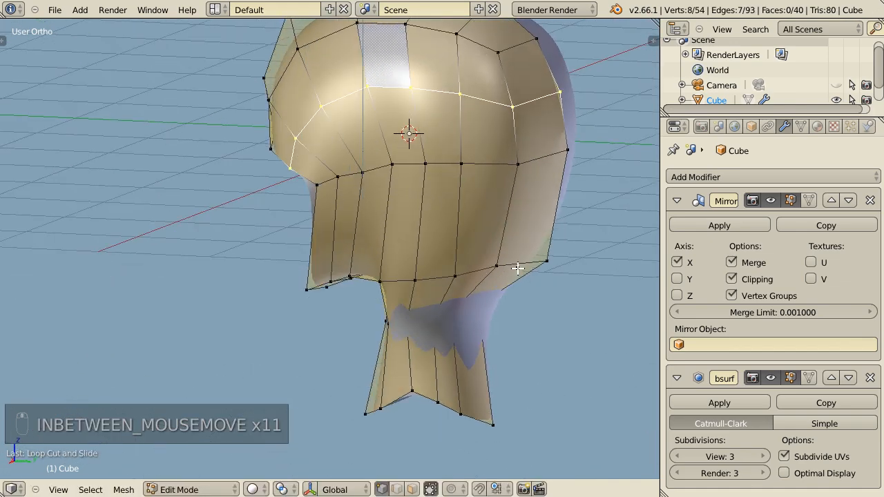
{"action": "key", "text": "ctrl+r"}
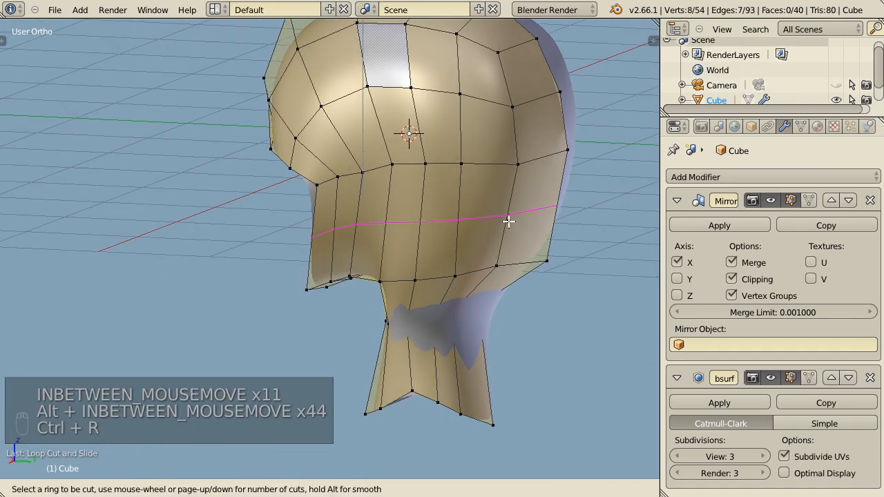
{"action": "scroll", "coordinate": [508, 221], "scroll_direction": "up", "scroll_amount": 3, "text": "alt"}
{"action": "scroll", "coordinate": [508, 221], "scroll_direction": "up", "scroll_amount": 1, "text": "alt"}
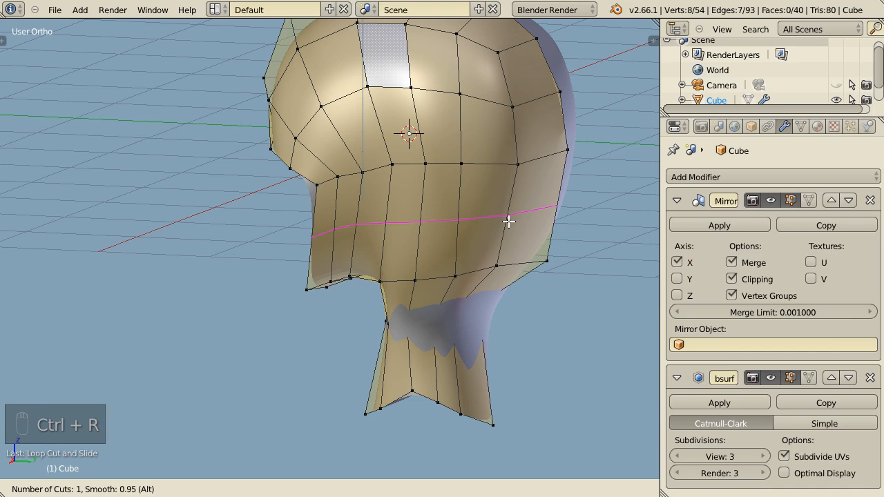
{"action": "left_click", "coordinate": [509, 221]}
{"action": "left_click", "coordinate": [517, 258]}
- Move the rear seam vertices of both new horizontal loops sideways onto the mirror plane to close the centre seam
{"action": "left_click_drag", "start_coordinate": [517, 258], "coordinate": [375, 250], "text": "alt"}
{"action": "right_click", "coordinate": [374, 251]}
{"action": "key", "text": "g"}
{"action": "left_click", "coordinate": [388, 255]}
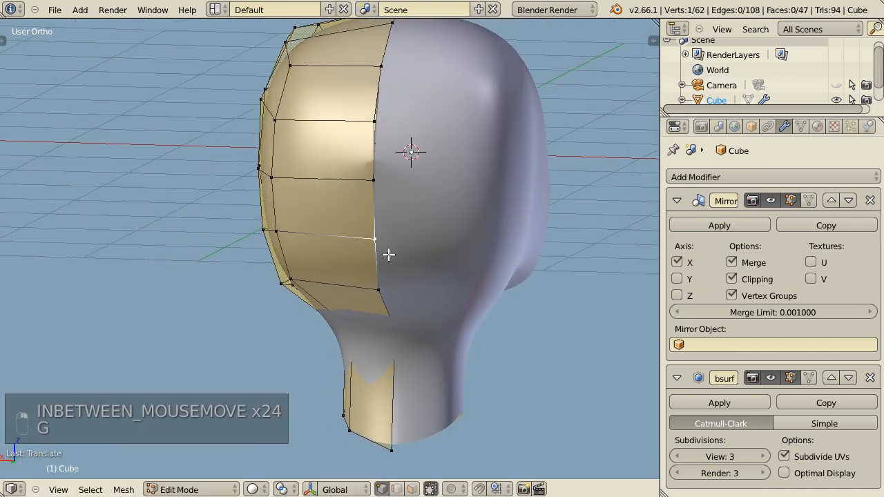
{"action": "right_click", "coordinate": [376, 126]}
{"action": "key", "text": "g"}
{"action": "left_click", "coordinate": [389, 130]}
- Add one vertical loop cut with smoothness 1.00 between the centre seam and the side of the head, then deselect everything
{"action": "left_click_drag", "start_coordinate": [390, 133], "coordinate": [412, 223], "text": "alt"}
{"action": "key", "text": "ctrl+r"}
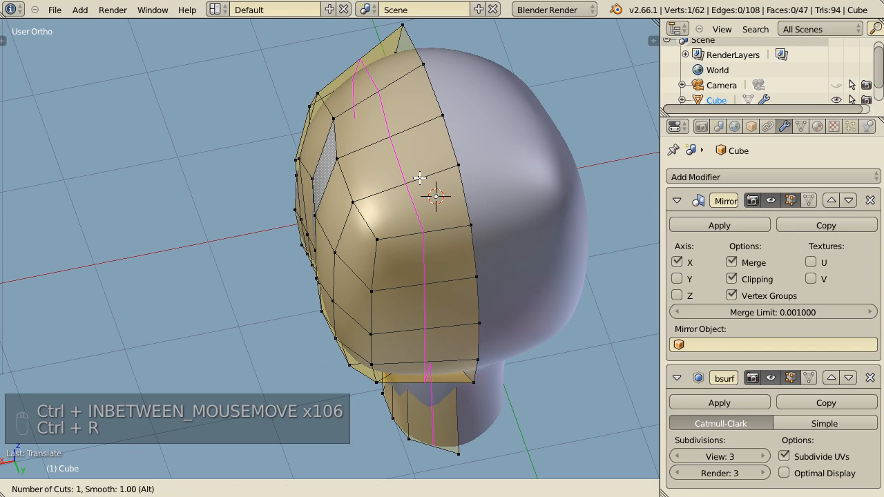
{"action": "left_click", "coordinate": [419, 178]}
{"action": "right_click", "coordinate": [280, 262]}
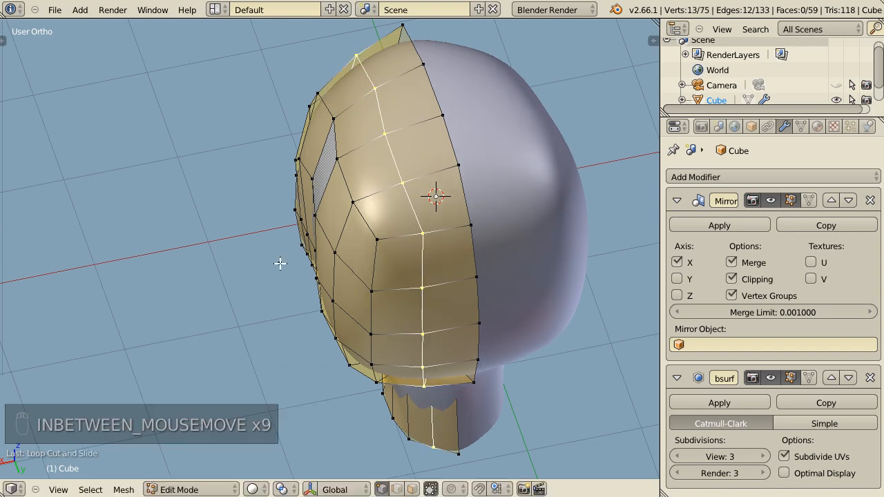
{"action": "left_click_drag", "start_coordinate": [281, 262], "coordinate": [493, 144], "text": "alt"}
{"action": "middle_click_drag", "start_coordinate": [493, 145], "coordinate": [367, 273]}
{"action": "key", "text": "a"}
{"action": "middle_click_drag", "start_coordinate": [361, 316], "coordinate": [427, 251]}
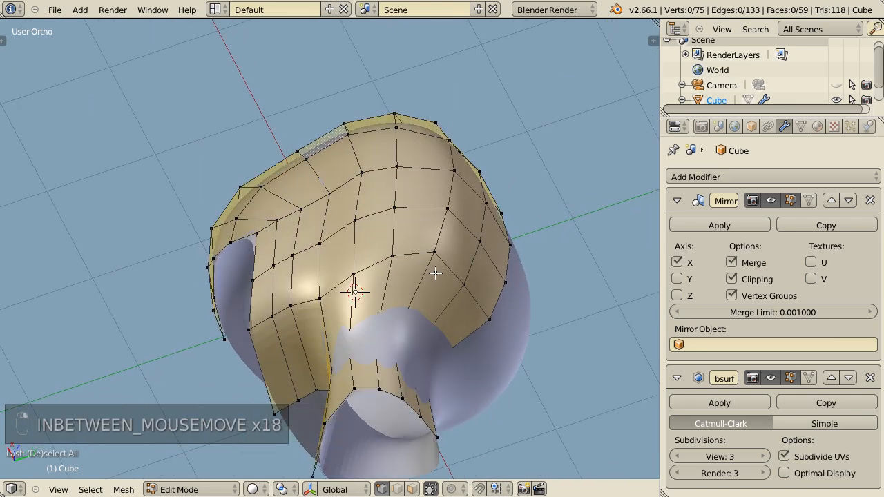
{"action": "middle_click_drag", "start_coordinate": [314, 336], "coordinate": [473, 389]}
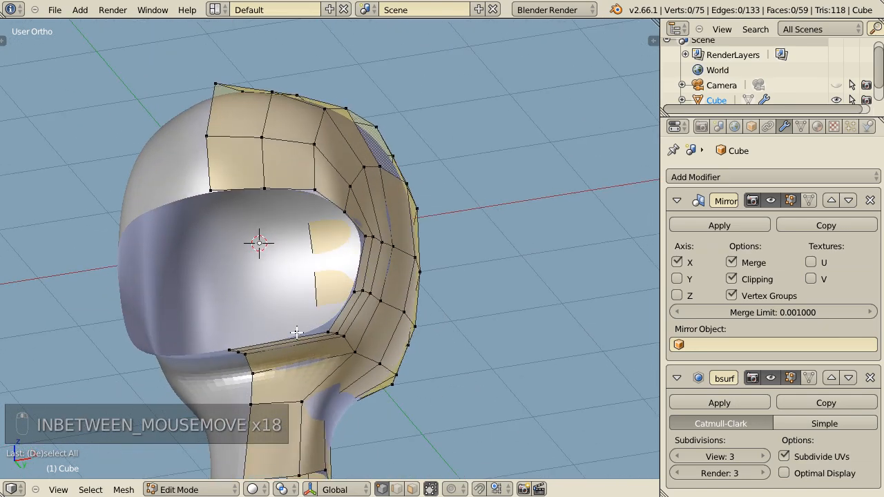
{"action": "key", "text": "ctrl+r"}
{"action": "scroll", "coordinate": [294, 340], "scroll_direction": "up", "scroll_amount": 1}
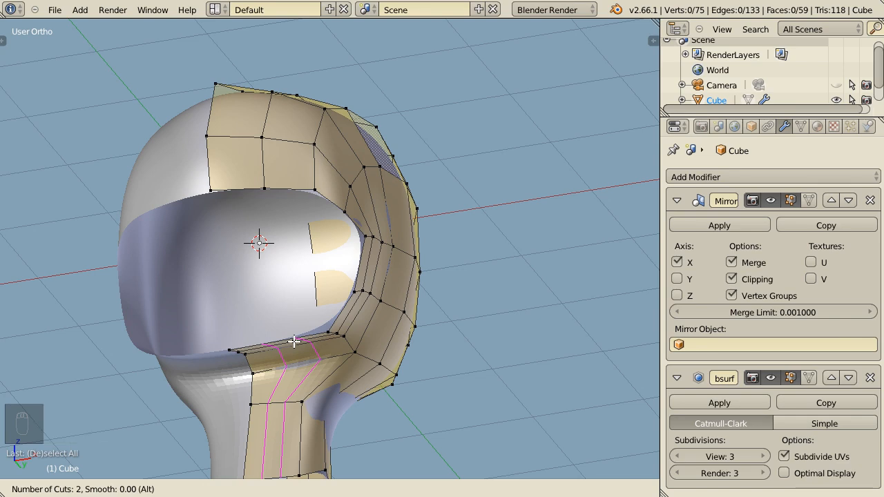
{"action": "left_click", "coordinate": [294, 341]}
{"action": "right_click", "coordinate": [294, 341]}
- Add two loop cuts with smoothness 1.00 running from the chin's underside down the front of the neck
{"action": "key", "text": "ctrl+r"}
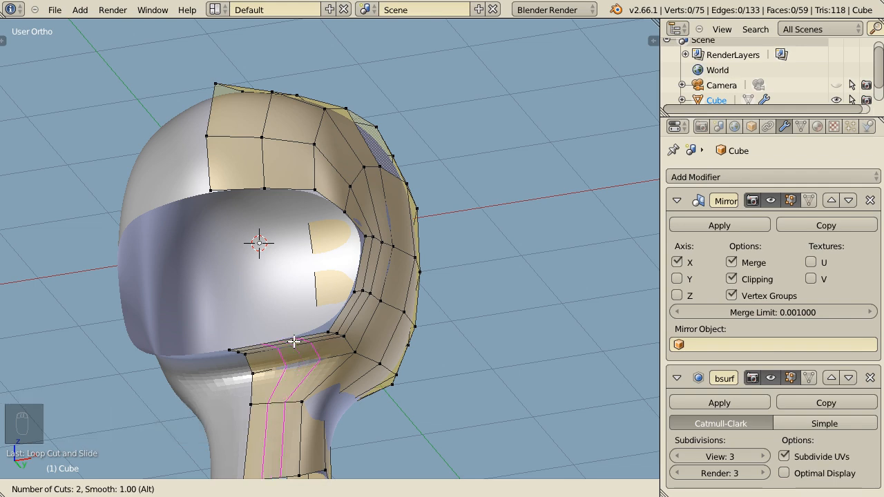
{"action": "left_click", "coordinate": [294, 341]}
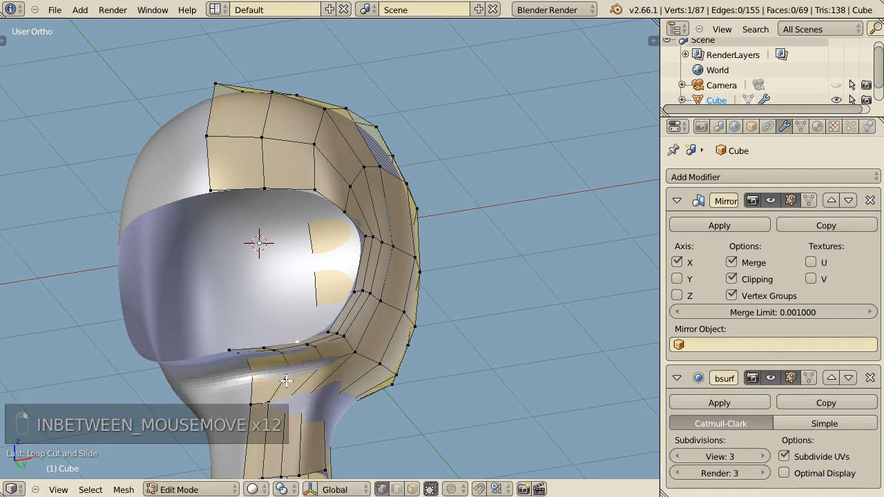
- Save the file and slide the horizontal edge loop around the lower head downward, closer to the jaw
{"action": "middle_click_drag", "start_coordinate": [286, 380], "coordinate": [180, 423]}
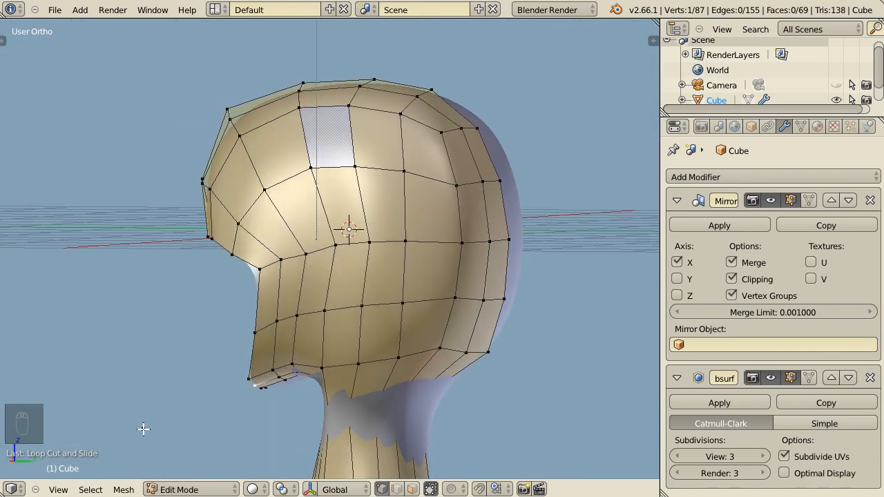
{"action": "key", "text": "ctrl+s"}
{"action": "middle_click_drag", "start_coordinate": [301, 324], "coordinate": [367, 210], "text": "shift"}
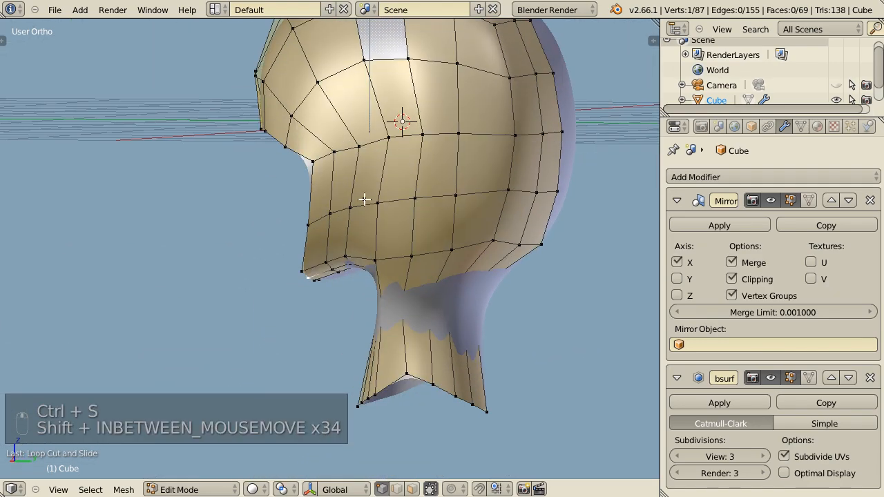
{"action": "key", "text": "ctrl+r"}
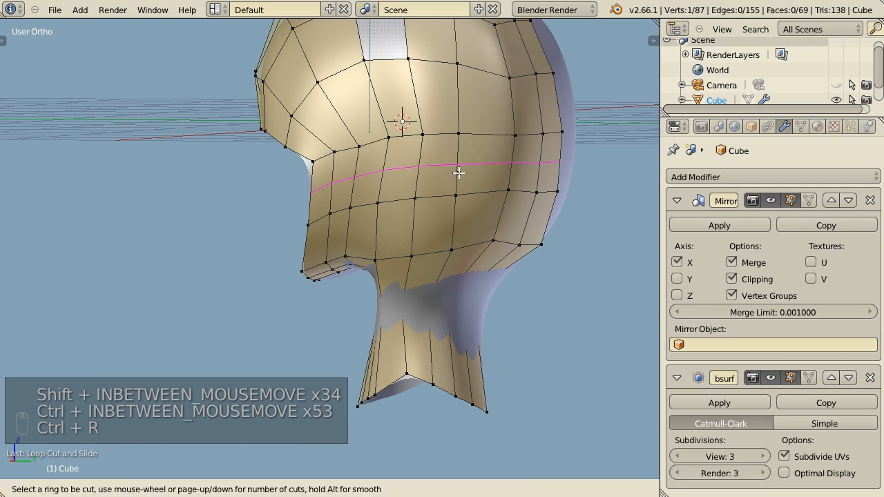
{"action": "right_click", "coordinate": [460, 203]}
{"action": "right_click", "coordinate": [464, 203], "text": "alt"}
{"action": "right_click", "coordinate": [473, 199], "text": "alt"}
{"action": "key", "text": "g"}
{"action": "key", "text": "g"}
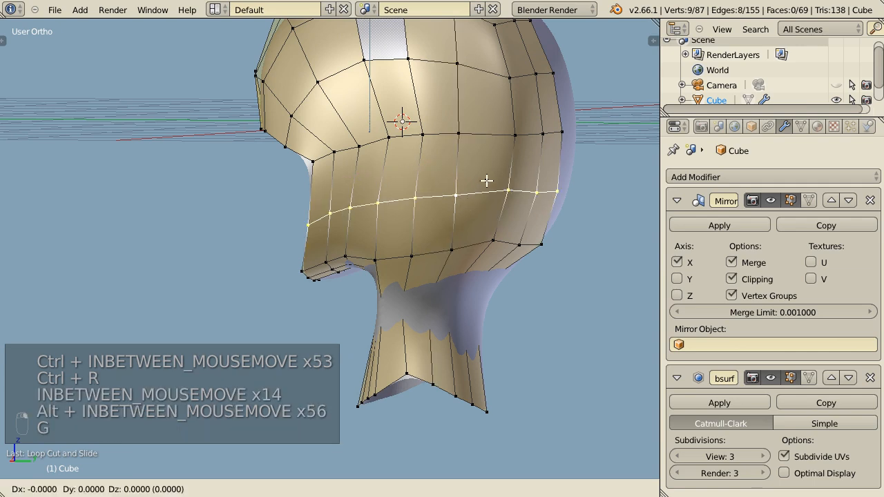
{"action": "left_click", "coordinate": [486, 203]}
- Add one horizontal loop cut with smoothness 0.90 between the mid-height row and the lowered loop above the jaw
{"action": "key", "text": "ctrl+r"}
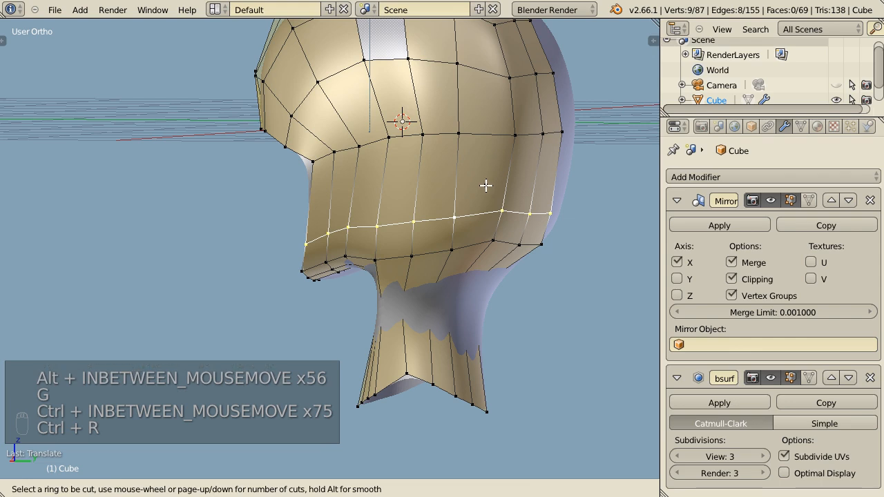
{"action": "scroll", "coordinate": [506, 189], "scroll_direction": "up", "scroll_amount": 3, "text": "alt"}
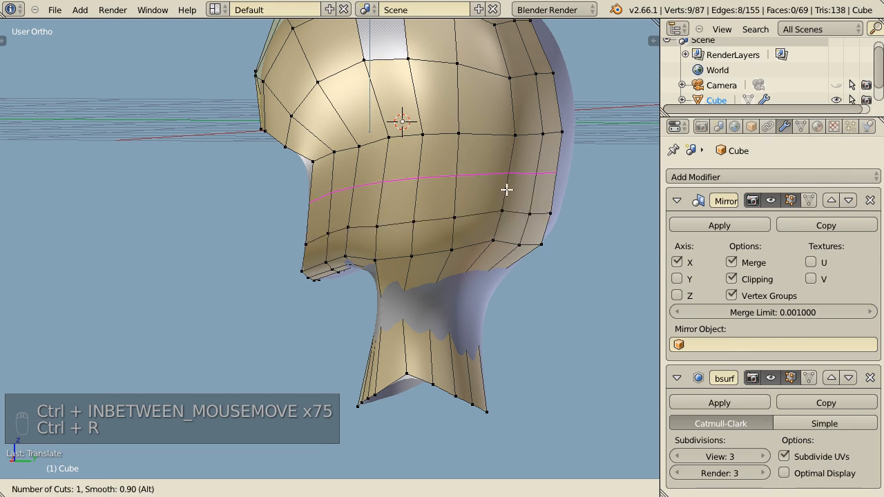
{"action": "left_click", "coordinate": [506, 189]}
{"action": "left_click", "coordinate": [506, 189]}
- In edge select mode, extrude the face opening's vertical cheek edge between the two lower loops forward about 0.3 units in the right side view
{"action": "key", "text": "ctrl+Tab"}
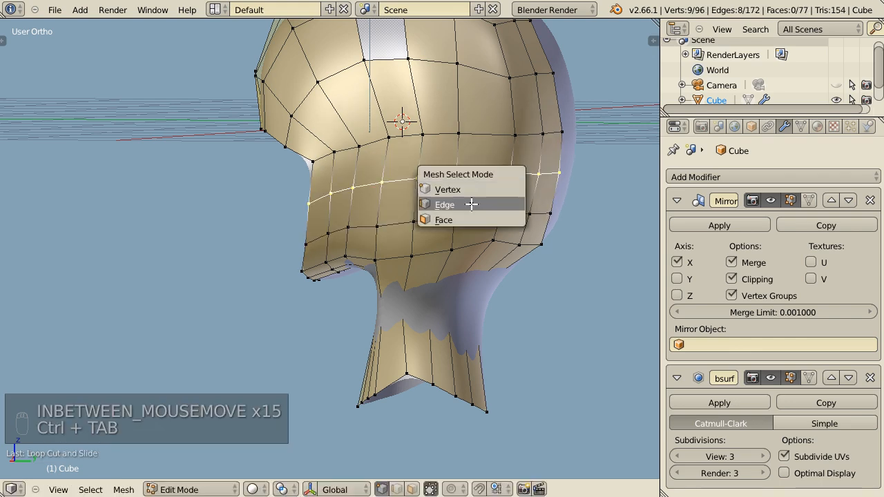
{"action": "left_click", "coordinate": [467, 203]}
{"action": "right_click", "coordinate": [310, 209]}
{"action": "key", "text": "KP_3"}
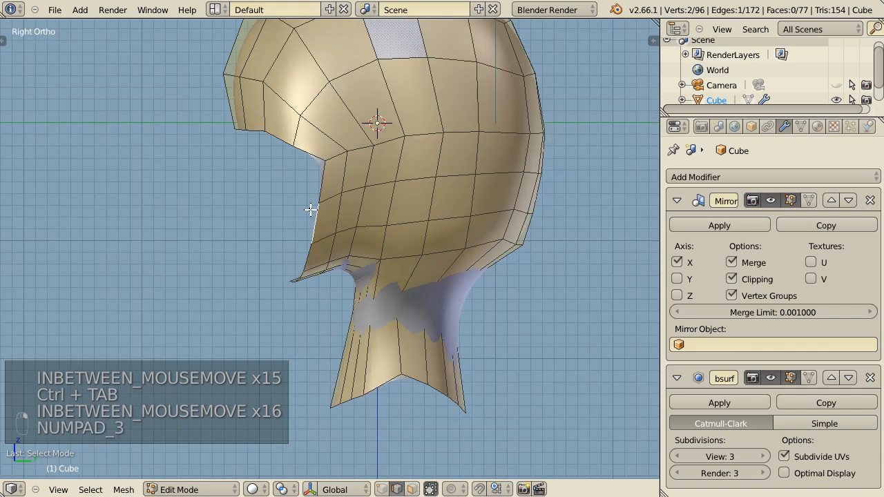
{"action": "scroll", "coordinate": [310, 209], "scroll_direction": "up", "scroll_amount": 2}
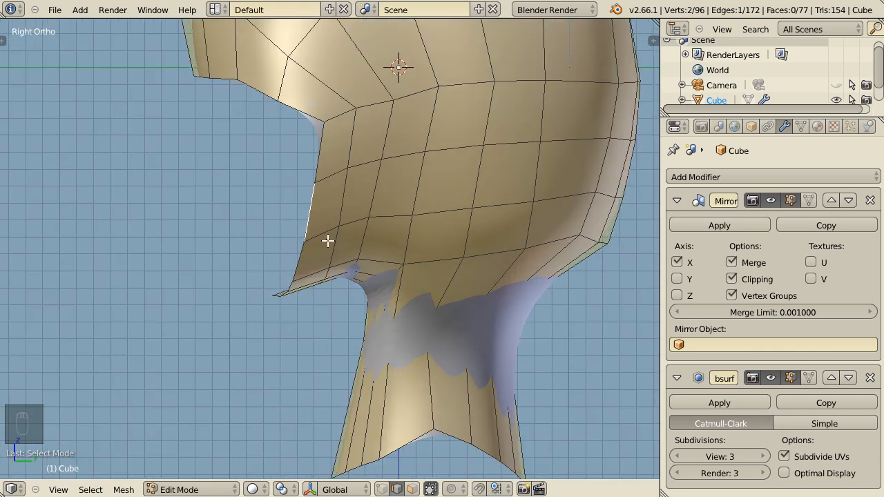
{"action": "key", "text": "e"}
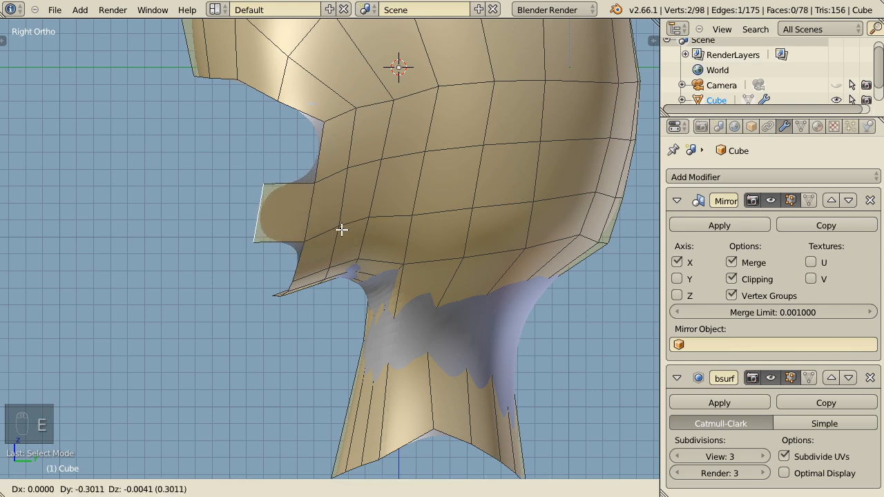
- Extrude the cheek band's front edge forward, shift it inward in the front view, and tilt it in the side view
{"action": "left_click", "coordinate": [315, 229]}
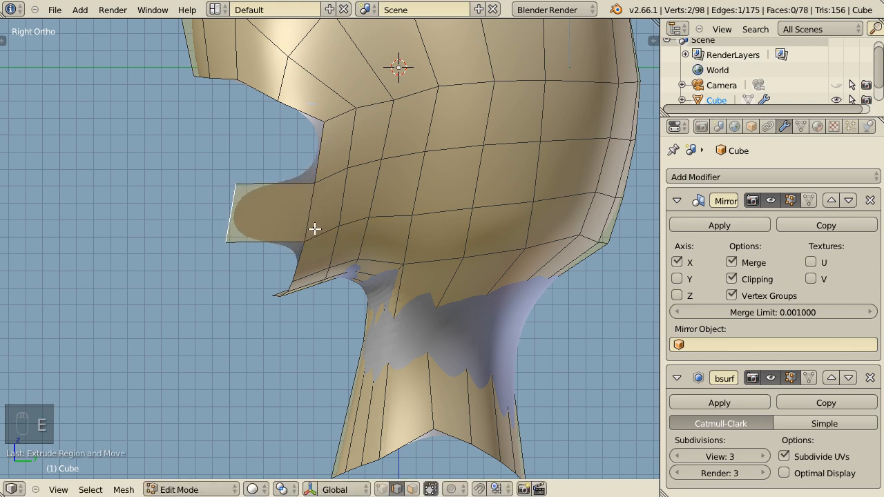
{"action": "key", "text": "KP_1"}
{"action": "key", "text": "g"}
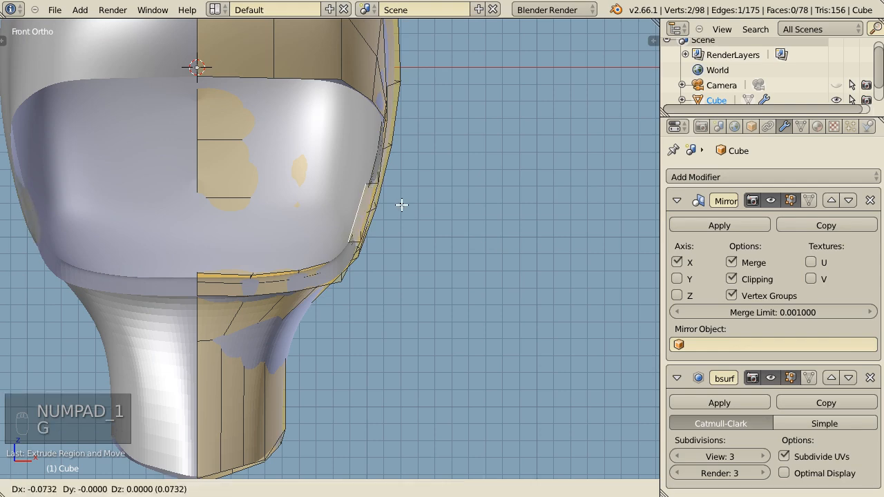
{"action": "left_click", "coordinate": [382, 202]}
{"action": "key", "text": "KP_3"}
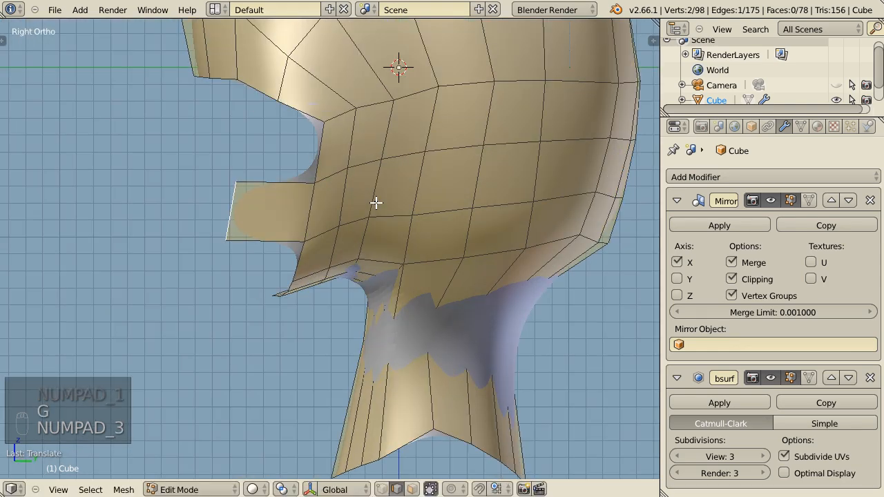
{"action": "key", "text": "r"}
{"action": "left_click", "coordinate": [325, 163]}
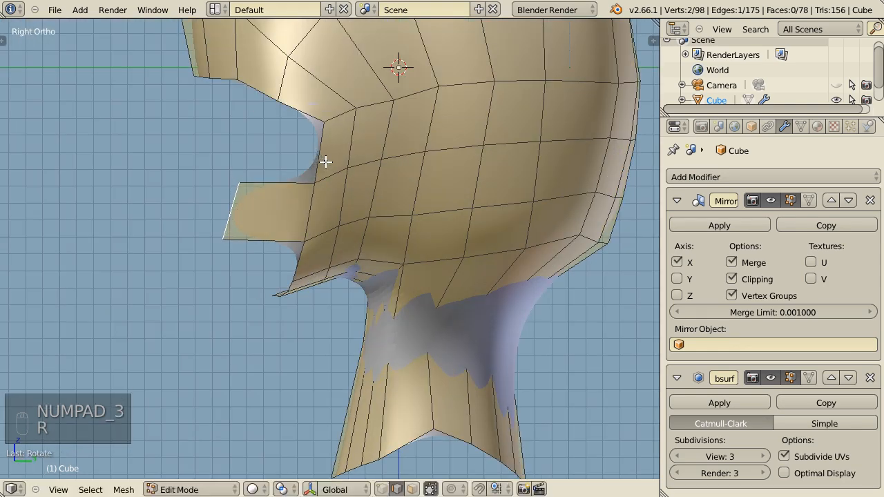
{"action": "middle_click_drag", "start_coordinate": [272, 220], "coordinate": [394, 263]}
- Extrude the cheek band's end edge across the face to the mirror centre line, about 1.03 units along X
{"action": "key", "text": "KP_1"}
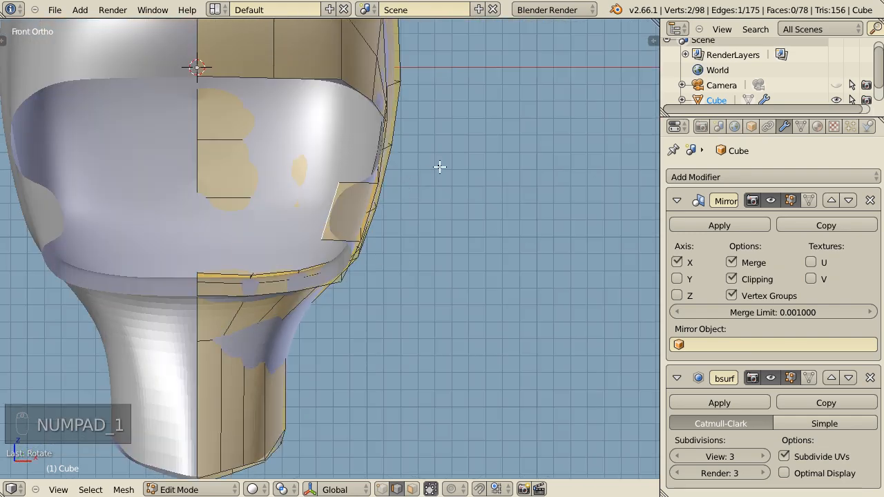
{"action": "key", "text": "e"}
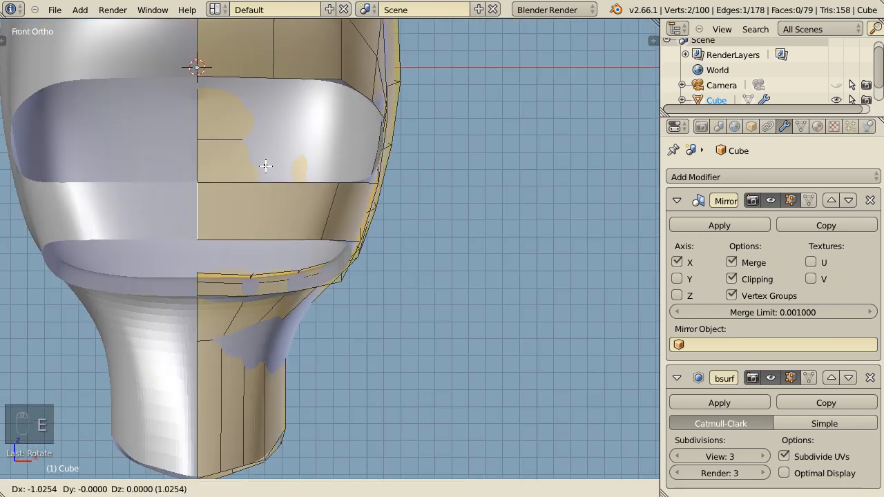
{"action": "left_click", "coordinate": [265, 165]}
{"action": "middle_click_drag", "start_coordinate": [231, 195], "coordinate": [312, 82], "text": "shift"}
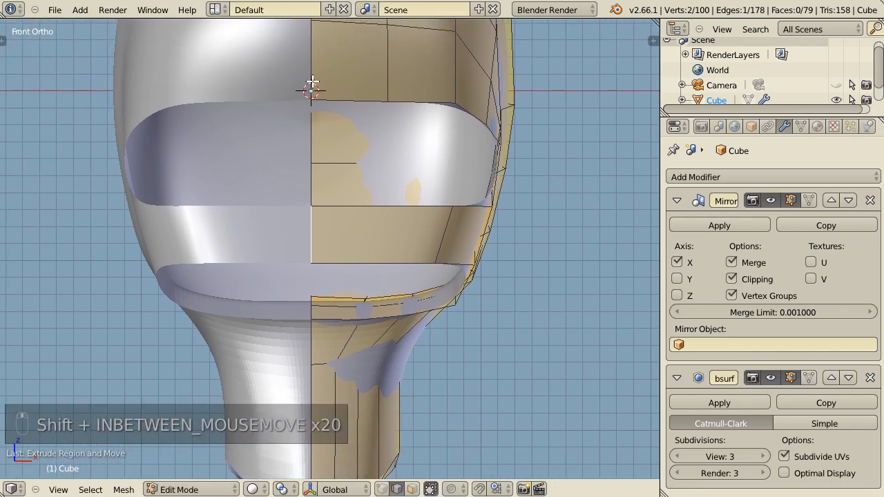
- Move the band's centre-line edge forward about 0.28 units in the side view
{"action": "middle_click_drag", "start_coordinate": [357, 250], "coordinate": [256, 286]}
{"action": "key", "text": "KP_3"}
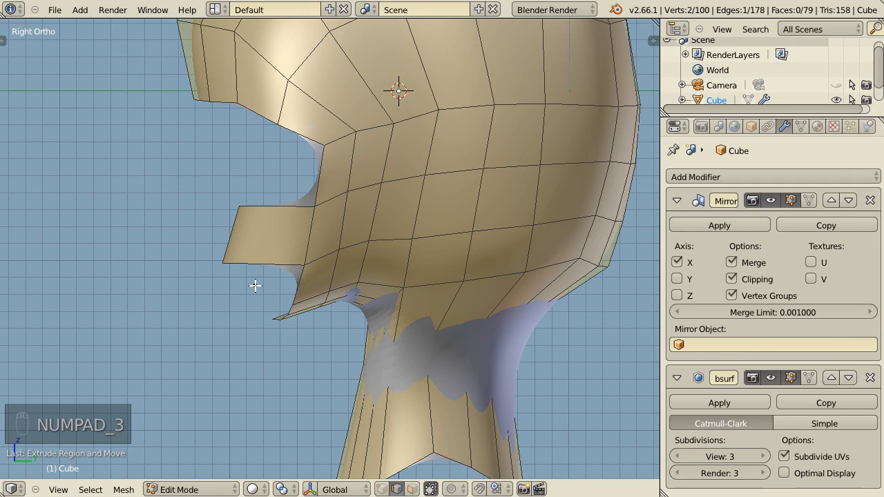
{"action": "key", "text": "g"}
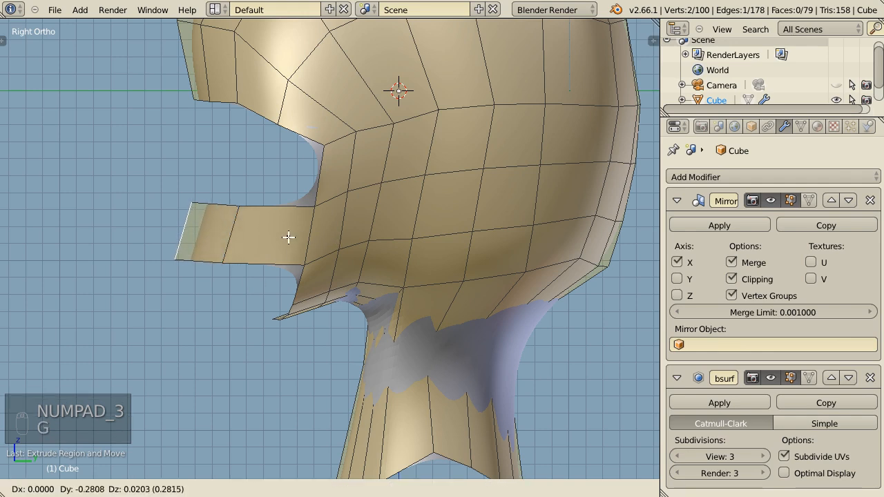
{"action": "left_click", "coordinate": [289, 236]}
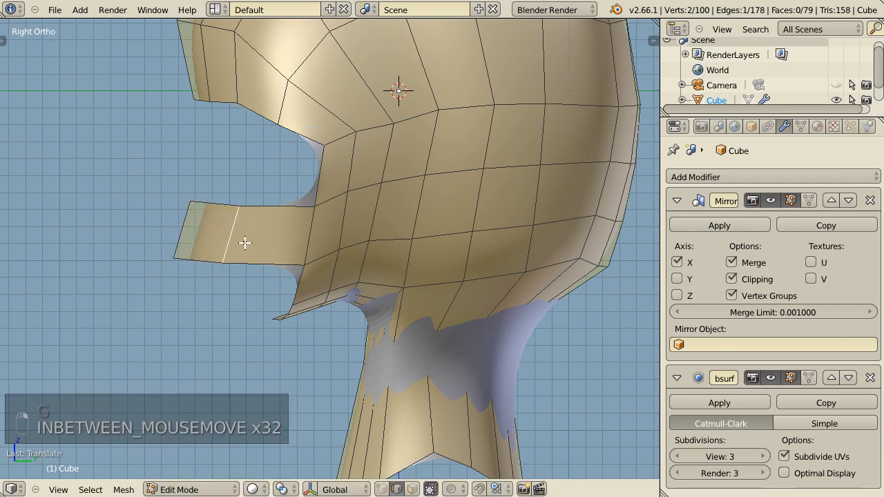
- Move the cheek band's middle edge back and adjust its position to round the band around the face
{"action": "key", "text": "g"}
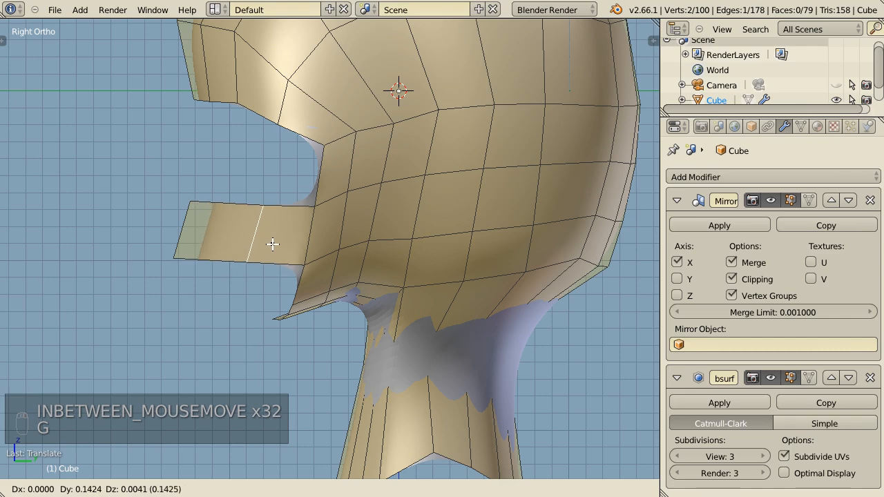
{"action": "left_click", "coordinate": [274, 243]}
{"action": "middle_click_drag", "start_coordinate": [276, 241], "coordinate": [198, 243]}
{"action": "key", "text": "g"}
{"action": "left_click", "coordinate": [355, 318]}
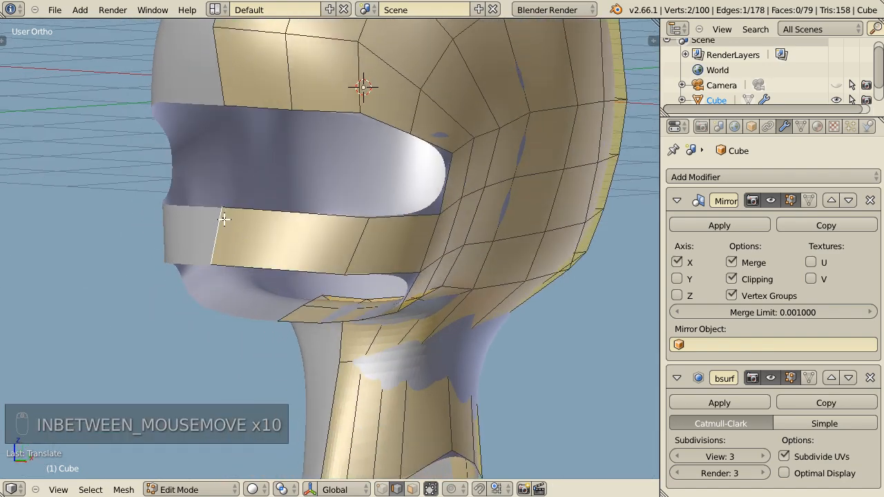
- Add a vertical loop cut to the front part of the band, slid close to the centre line
{"action": "key", "text": "KP_3"}
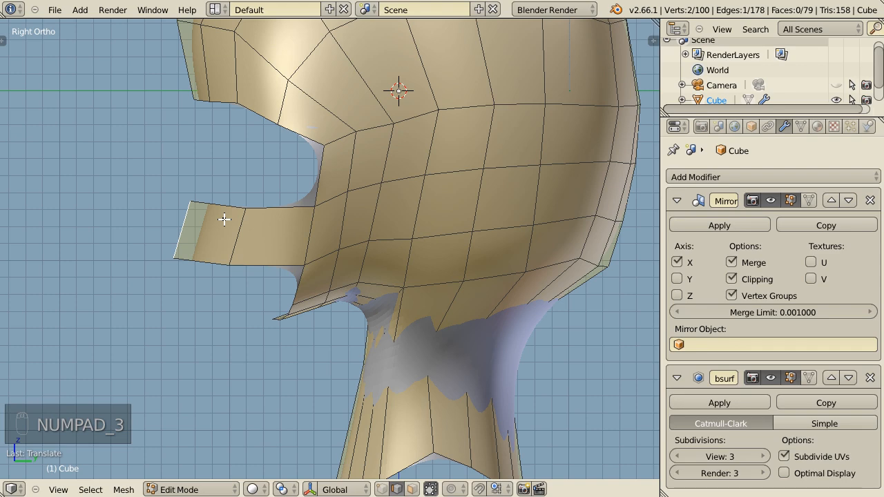
{"action": "middle_click_drag", "start_coordinate": [224, 218], "coordinate": [359, 246]}
{"action": "key", "text": "ctrl+r"}
{"action": "left_click", "coordinate": [354, 243]}
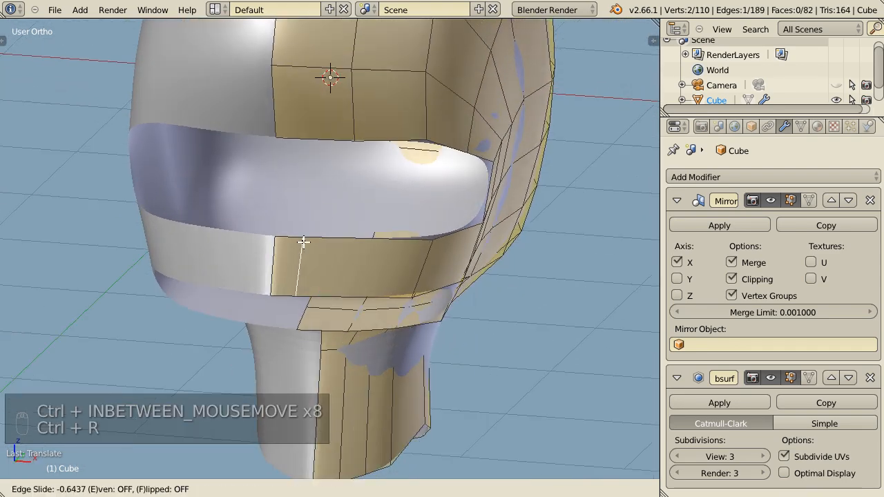
{"action": "left_click", "coordinate": [310, 243]}
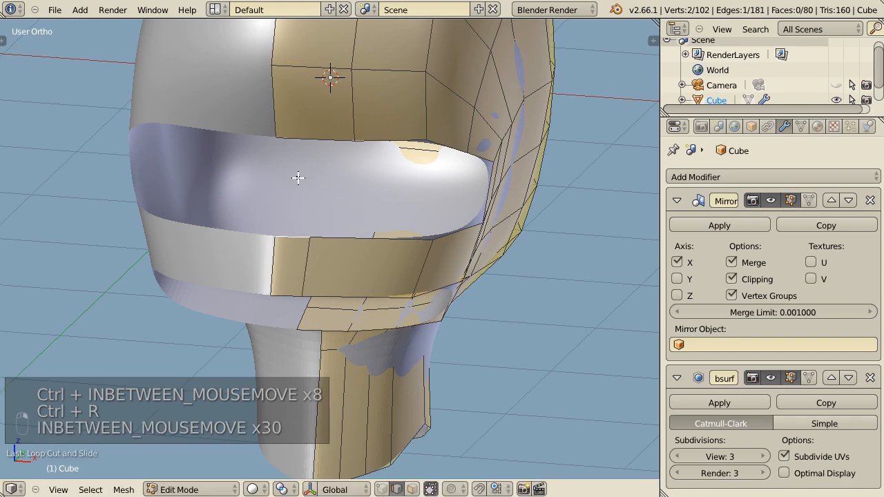
- Fill faces joining the band's narrow centre section to the brow above and to the chin edge below
{"action": "right_click", "coordinate": [310, 132], "text": "shift"}
{"action": "key", "text": "f"}
{"action": "middle_click_drag", "start_coordinate": [310, 132], "coordinate": [350, 318]}
{"action": "right_click", "coordinate": [309, 215], "text": "shift"}
{"action": "key", "text": "f"}
- Examine the head's side profile in object mode, especially the eye and mouth openings
{"action": "scroll", "coordinate": [208, 377], "scroll_direction": "down", "scroll_amount": 3}
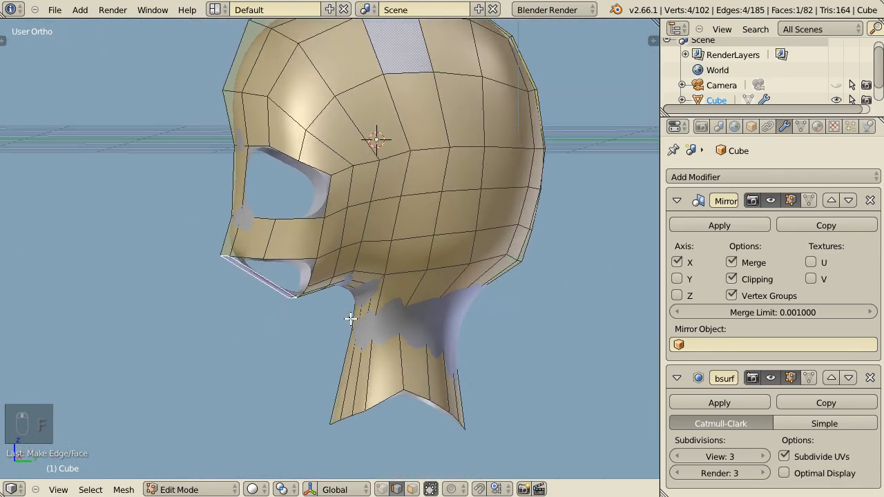
{"action": "key", "text": "KP_3"}
{"action": "key", "text": "Tab"}
{"action": "scroll", "coordinate": [352, 325], "scroll_direction": "up", "scroll_amount": 1}
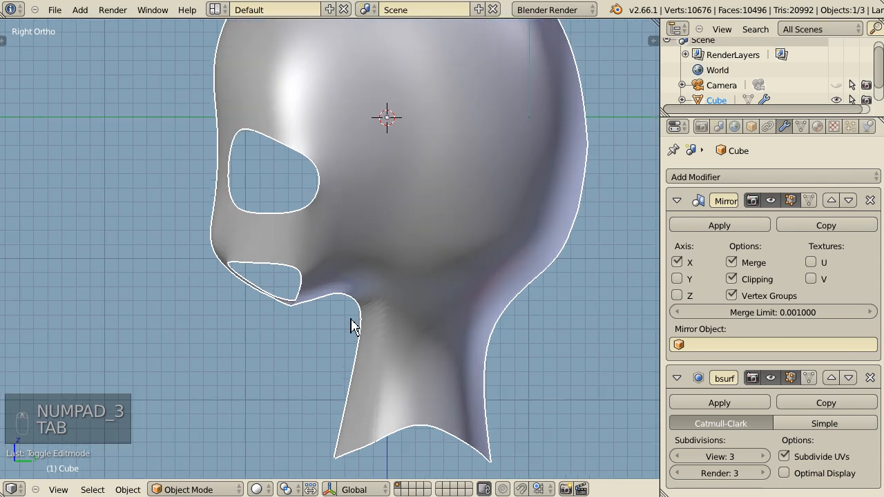
{"action": "scroll", "coordinate": [352, 327], "scroll_direction": "down", "scroll_amount": 3}
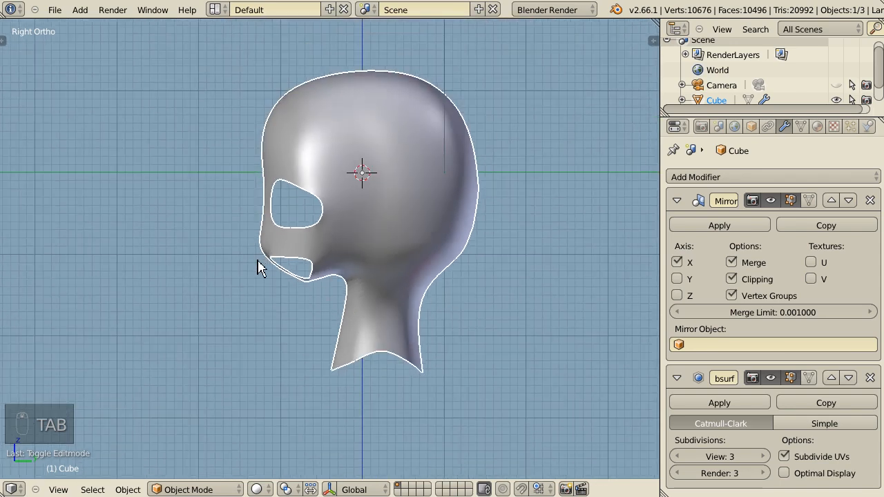
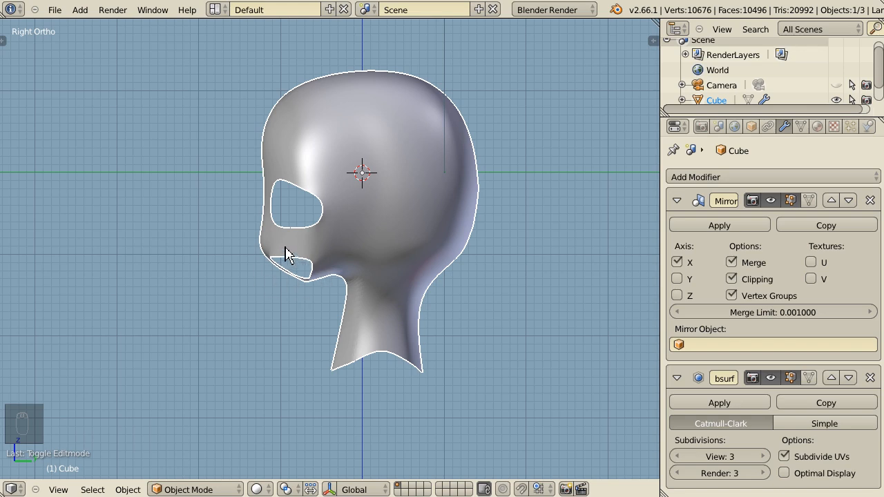
{"action": "scroll", "coordinate": [284, 257], "scroll_direction": "up", "scroll_amount": 4}
{"action": "middle_click_drag", "start_coordinate": [283, 255], "coordinate": [328, 311], "text": "shift"}
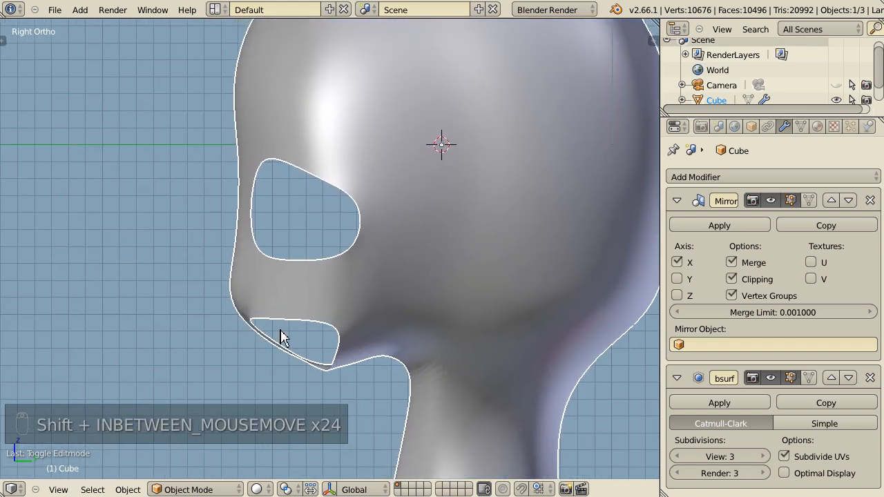
- In edit mode, move the front edges of the band at the upper lip forward and up
{"action": "key", "text": "Tab"}
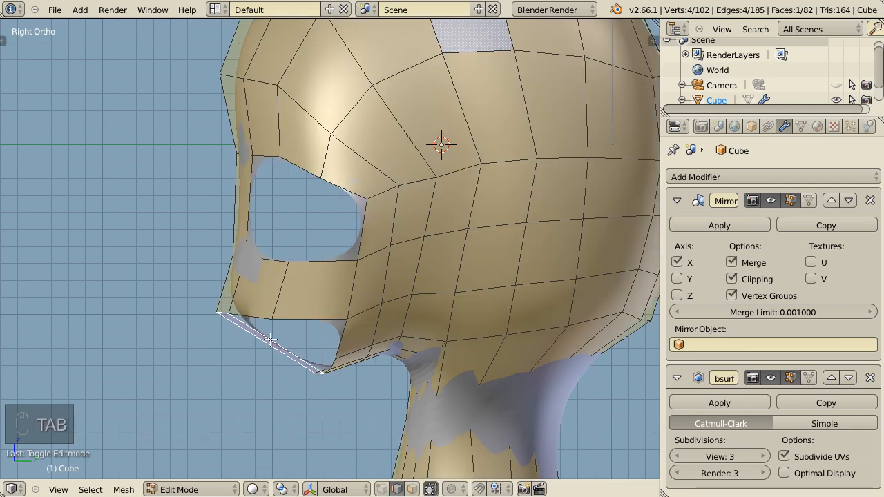
{"action": "right_click", "coordinate": [228, 281]}
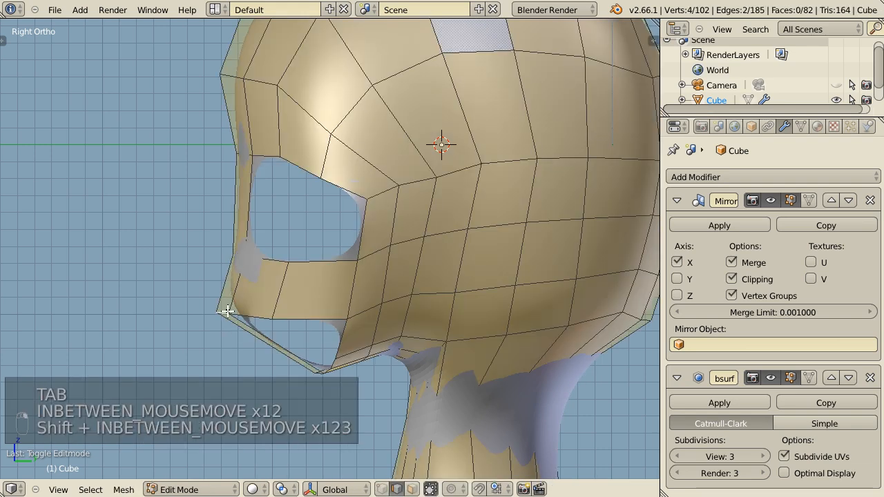
{"action": "right_click", "coordinate": [228, 310], "text": "shift"}
{"action": "key", "text": "g"}
{"action": "left_click", "coordinate": [215, 288]}
{"action": "right_click", "coordinate": [207, 287]}
{"action": "key", "text": "g"}
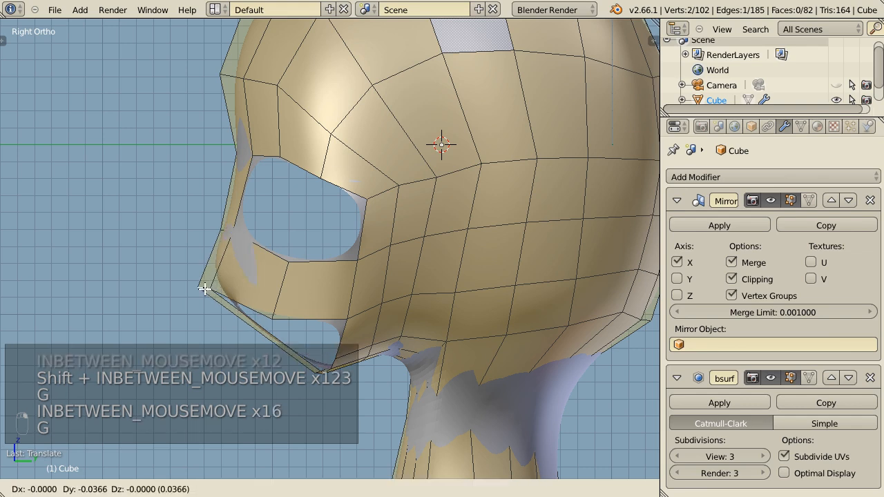
{"action": "left_click", "coordinate": [209, 274]}
- Pull the nose bridge edge back toward the face and raise the cheek band's middle and rear edges
{"action": "right_click", "coordinate": [228, 230]}
{"action": "key", "text": "g"}
{"action": "left_click", "coordinate": [264, 257]}
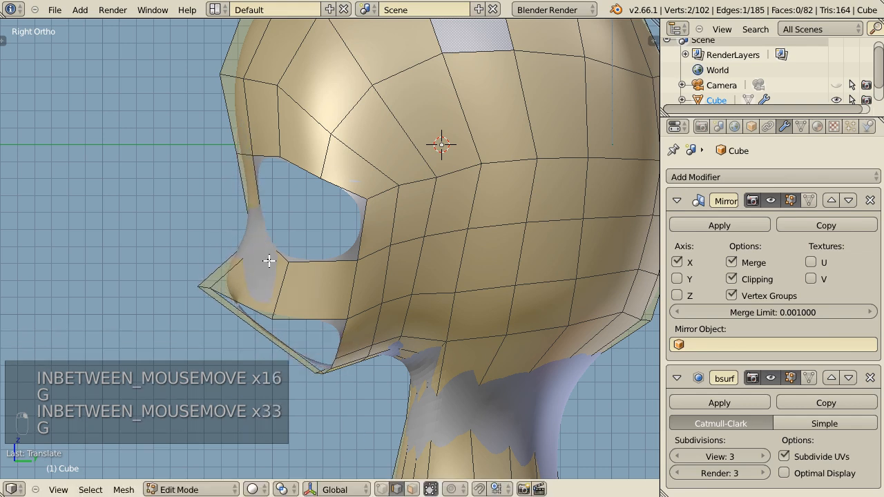
{"action": "key", "text": "g"}
{"action": "left_click", "coordinate": [304, 263]}
{"action": "right_click", "coordinate": [353, 289]}
{"action": "key", "text": "g"}
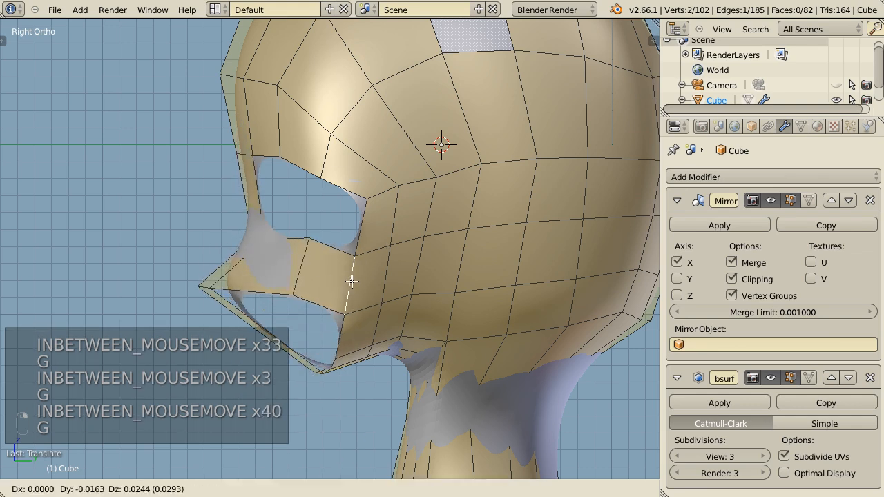
{"action": "left_click", "coordinate": [354, 284]}
- Switch to vertex selection and wireframe display, and box-select the jaw and neck vertices
{"action": "key", "text": "ctrl+Tab"}
{"action": "left_click", "coordinate": [384, 320]}
{"action": "middle_click_drag", "start_coordinate": [428, 386], "coordinate": [369, 286], "text": "shift"}
{"action": "key", "text": "z"}
{"action": "scroll", "coordinate": [368, 290], "scroll_direction": "down", "scroll_amount": 3}
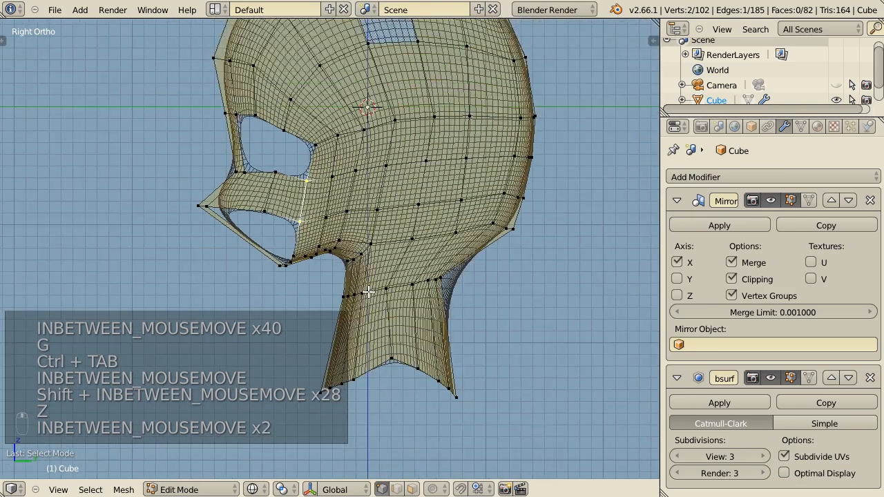
{"action": "key", "text": "b"}
{"action": "left_click_drag", "start_coordinate": [255, 227], "coordinate": [531, 370]}
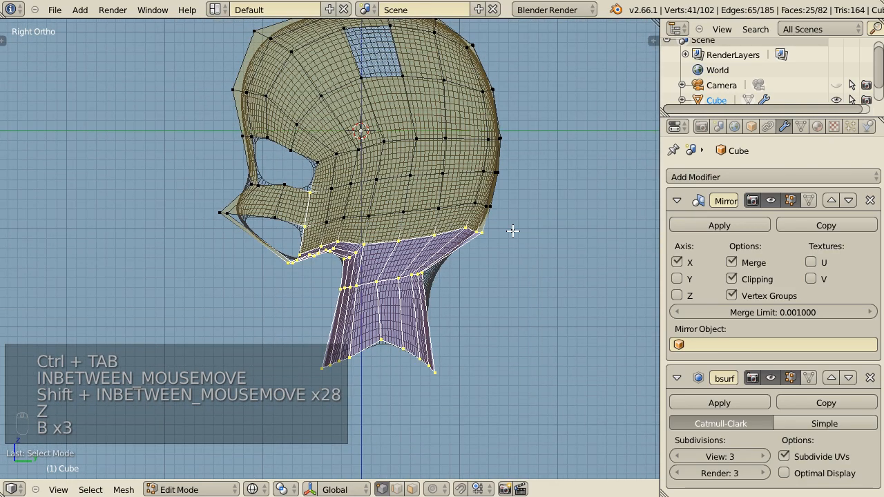
- Remove the cheek vertices from the selection and lower the jaw and neck slightly along the Z axis
{"action": "key", "text": "g"}
{"action": "key", "text": "z"}
{"action": "right_click", "coordinate": [506, 255]}
{"action": "key", "text": "b"}
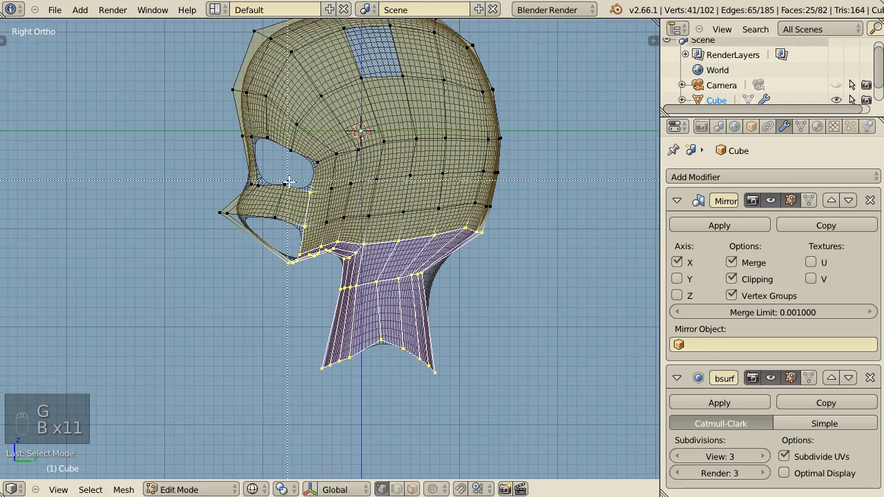
{"action": "key", "text": "g"}
{"action": "key", "text": "z"}
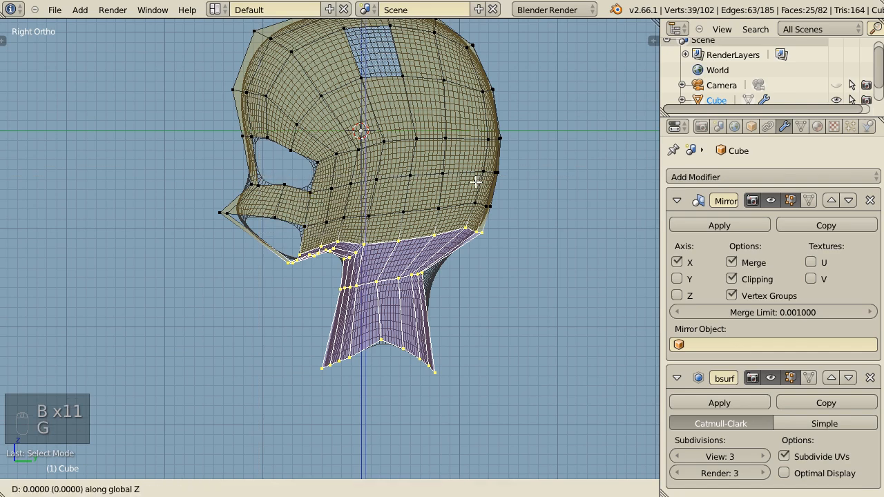
{"action": "left_click", "coordinate": [463, 197]}
- Leave edit mode and save the file
{"action": "key", "text": "Tab"}
{"action": "scroll", "coordinate": [477, 209], "scroll_direction": "down", "scroll_amount": 1}
{"action": "key", "text": "ctrl+s"}
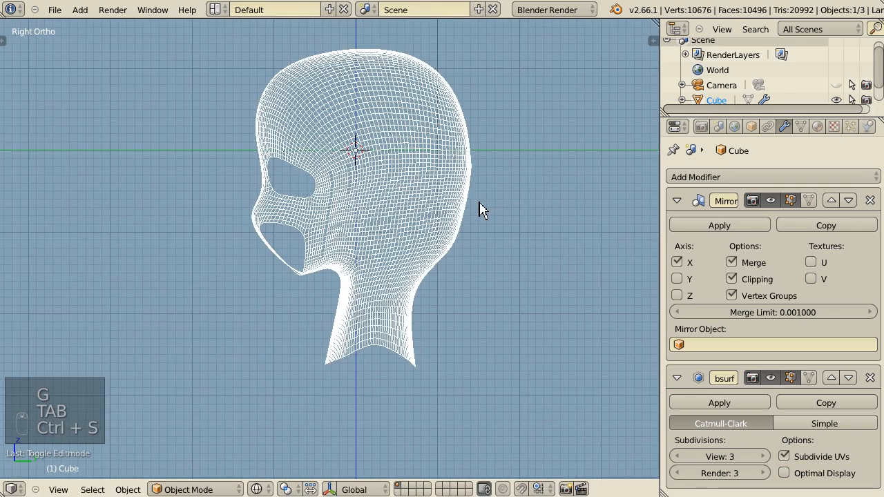
- Return to solid display, re-enter edit mode, and deselect all vertices
{"action": "key", "text": "z"}
{"action": "scroll", "coordinate": [353, 275], "scroll_direction": "up", "scroll_amount": 2}
{"action": "mouse_move", "coordinate": [348, 266]}
{"action": "middle_mouse_down", "text": "shift"}
{"action": "mouse_move", "coordinate": [347, 330]}
{"action": "mouse_move", "coordinate": [517, 341]}
{"action": "mouse_move", "coordinate": [475, 339]}
{"action": "mouse_move", "coordinate": [515, 371]}
{"action": "mouse_move", "coordinate": [484, 361]}
{"action": "mouse_move", "coordinate": [476, 331]}
{"action": "mouse_move", "coordinate": [416, 375]}
{"action": "middle_mouse_up", "text": "shift"}
{"action": "key", "text": "Tab"}
{"action": "middle_click_drag", "start_coordinate": [416, 375], "coordinate": [431, 266], "text": "shift"}
{"action": "key", "text": "a"}
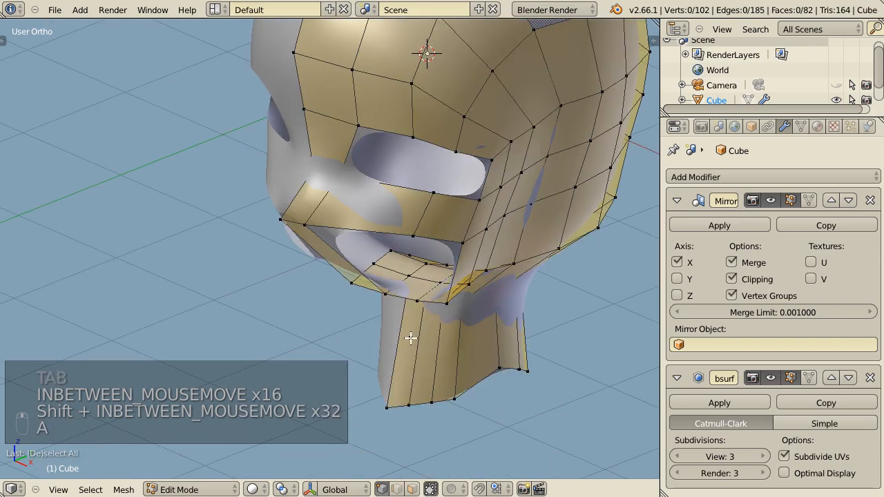
{"action": "middle_click_drag", "start_coordinate": [411, 338], "coordinate": [424, 316]}
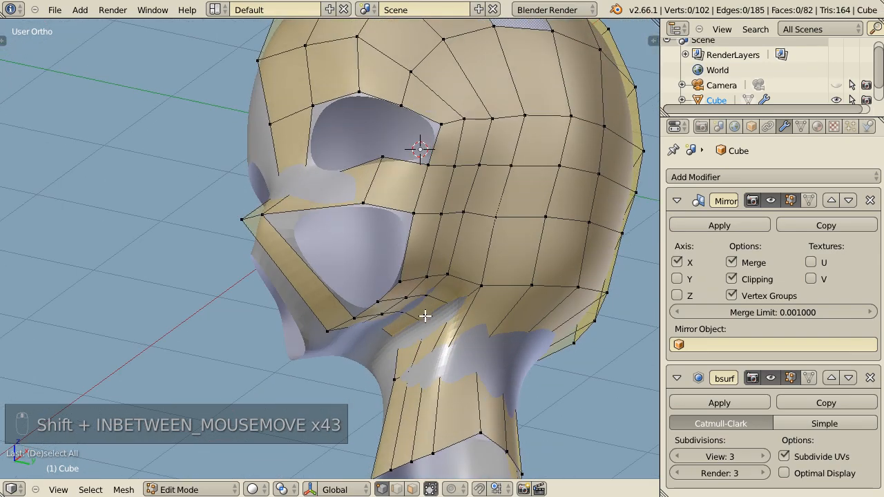
- Select the whole mesh and apply Shade Smooth to remove the flat shading on the chin faces
{"action": "key", "text": "a"}
{"action": "key", "text": "a"}
{"action": "middle_click_drag", "start_coordinate": [369, 356], "coordinate": [290, 242]}
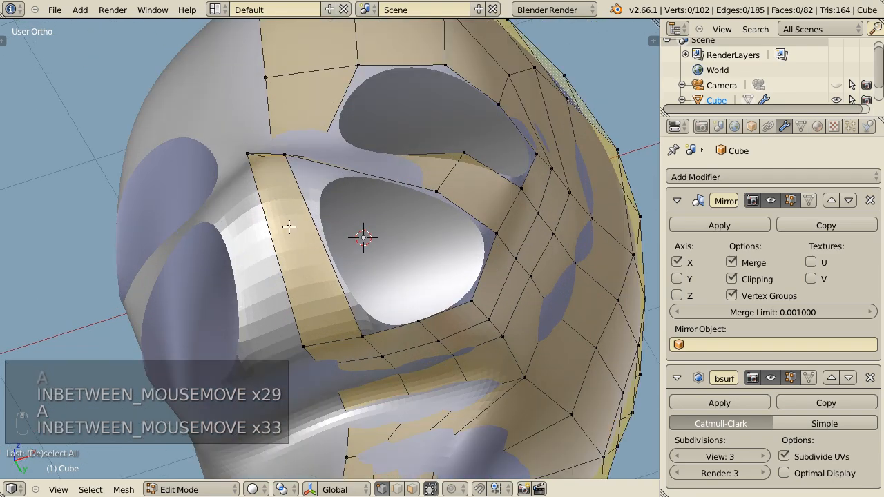
{"action": "middle_click_drag", "start_coordinate": [470, 245], "coordinate": [467, 243]}
{"action": "key", "text": "a"}
{"action": "key", "text": "w"}
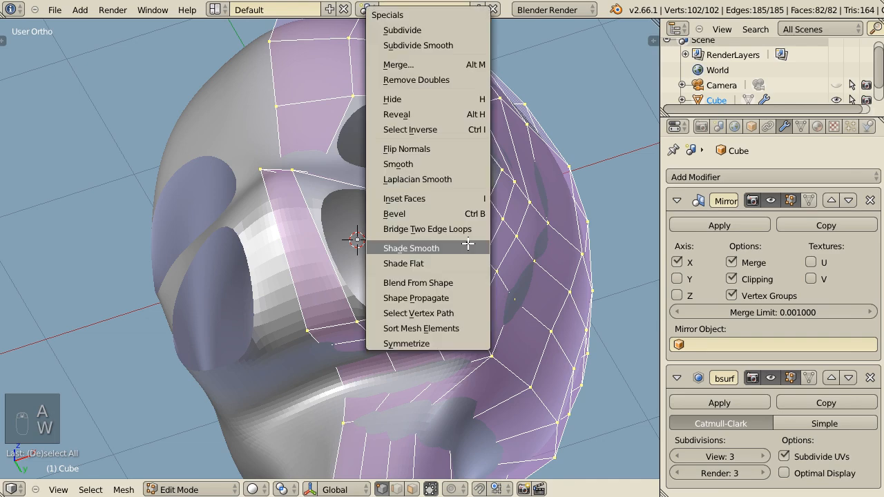
{"action": "left_click", "coordinate": [468, 244]}
- Save the smooth-shaded head from object mode and go back to editing its mesh
{"action": "key", "text": "Tab"}
{"action": "middle_click_drag", "start_coordinate": [375, 292], "coordinate": [441, 312]}
{"action": "key", "text": "ctrl+s"}
{"action": "scroll", "coordinate": [453, 324], "scroll_direction": "down", "scroll_amount": 1}
{"action": "key", "text": "Tab"}
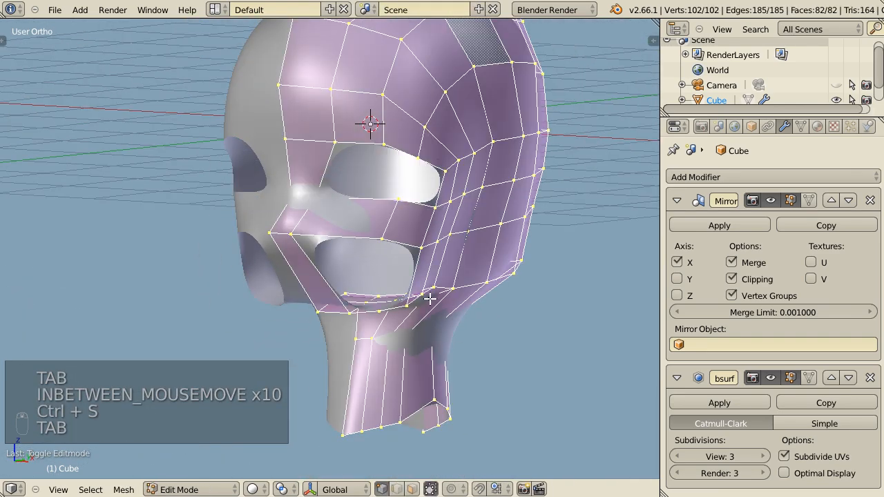
- Select the vertical edge loop beside the midline over the forehead and slide it closer to the centre line
{"action": "middle_click_drag", "start_coordinate": [429, 297], "coordinate": [452, 329]}
{"action": "scroll", "coordinate": [437, 322], "scroll_direction": "down", "scroll_amount": 3}
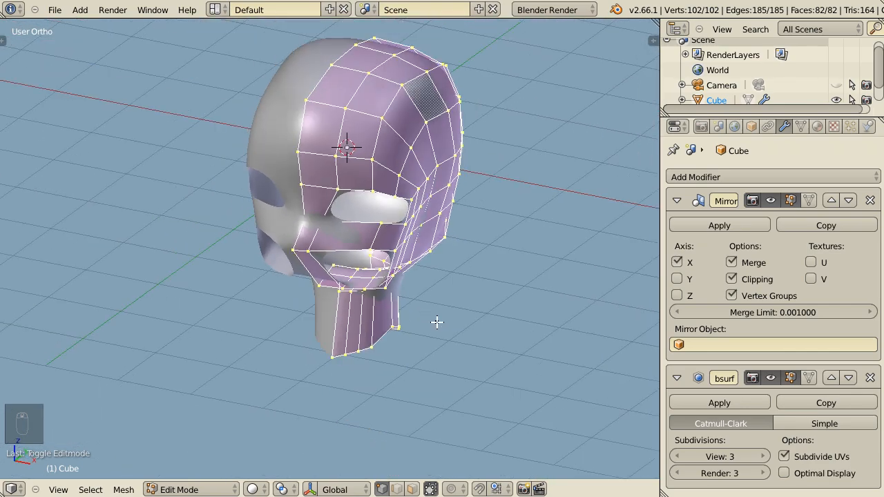
{"action": "scroll", "coordinate": [415, 309], "scroll_direction": "up", "scroll_amount": 1}
{"action": "right_click", "coordinate": [349, 106], "text": "alt"}
{"action": "middle_click_drag", "start_coordinate": [399, 164], "coordinate": [415, 271], "text": "shift"}
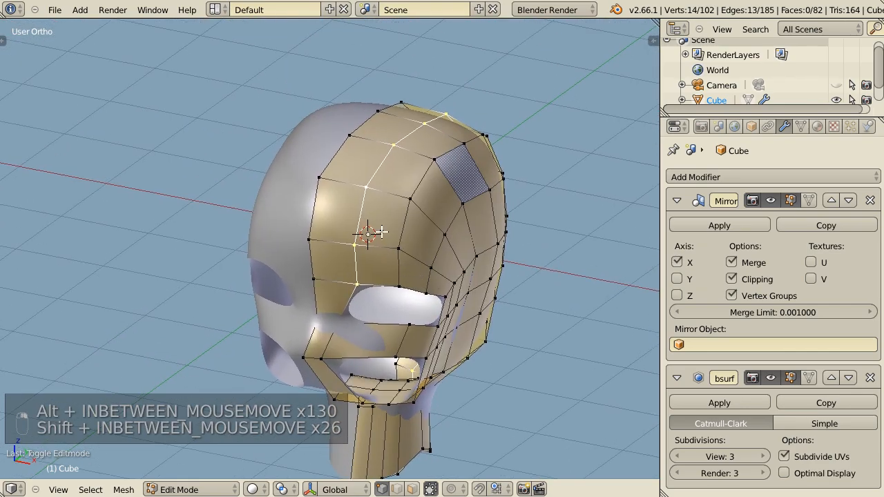
{"action": "key", "text": "g"}
{"action": "key", "text": "g"}
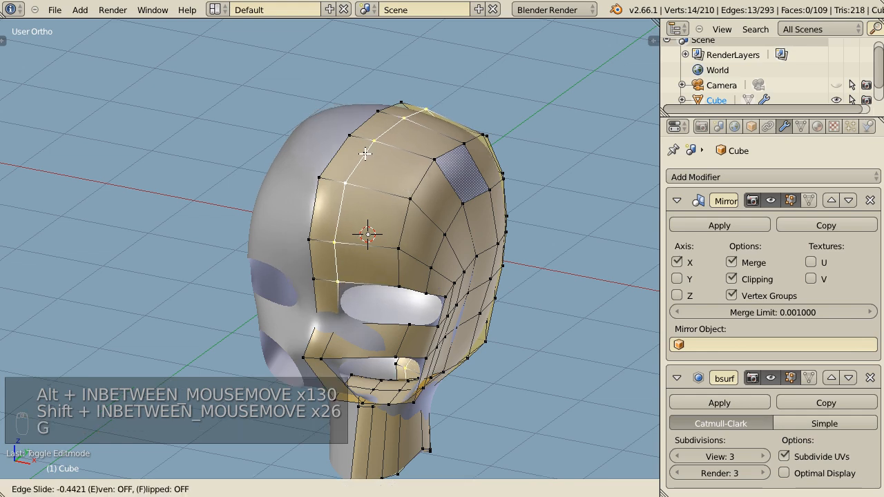
{"action": "left_click", "coordinate": [366, 151]}
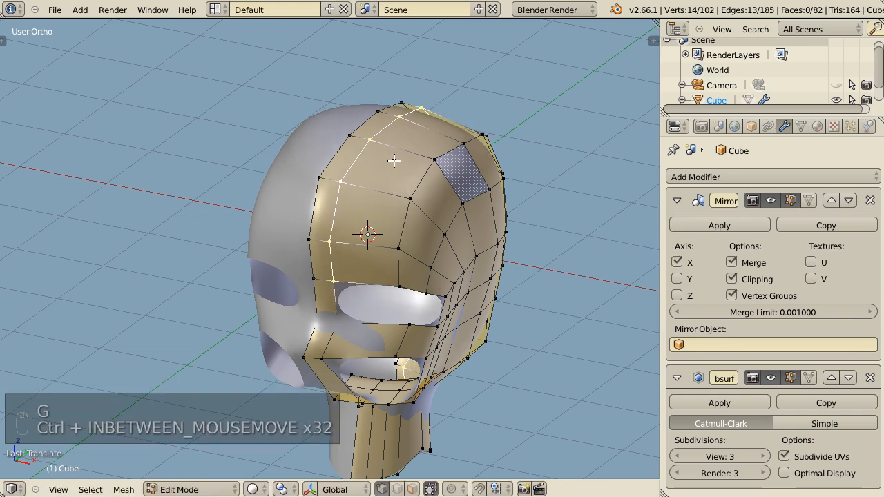
- Add one loop cut between the shifted forehead loop and its outer neighbour, running over the skull, and save the file
{"action": "key", "text": "ctrl+r"}
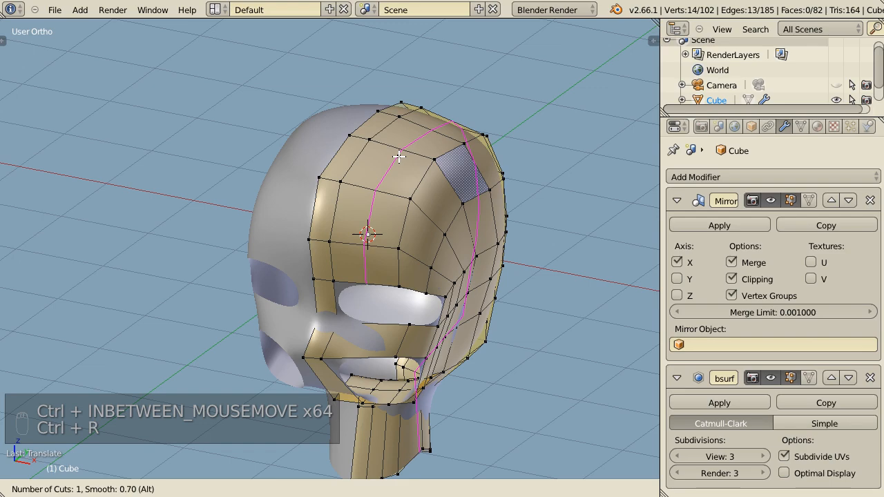
{"action": "left_click", "coordinate": [399, 156]}
{"action": "left_click", "coordinate": [400, 155]}
{"action": "middle_click_drag", "start_coordinate": [440, 278], "coordinate": [384, 362]}
{"action": "key", "text": "ctrl+s"}
- Add two evenly spaced loop cuts across the inner cheek band between the eye and mouth openings
{"action": "key", "text": "ctrl+r"}
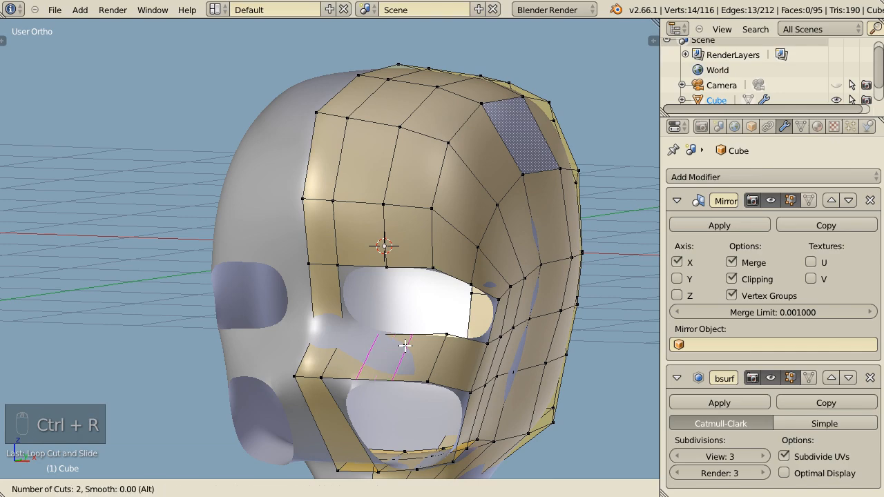
{"action": "left_click", "coordinate": [404, 345]}
{"action": "right_click", "coordinate": [404, 345]}
{"action": "middle_click_drag", "start_coordinate": [404, 346], "coordinate": [449, 390]}
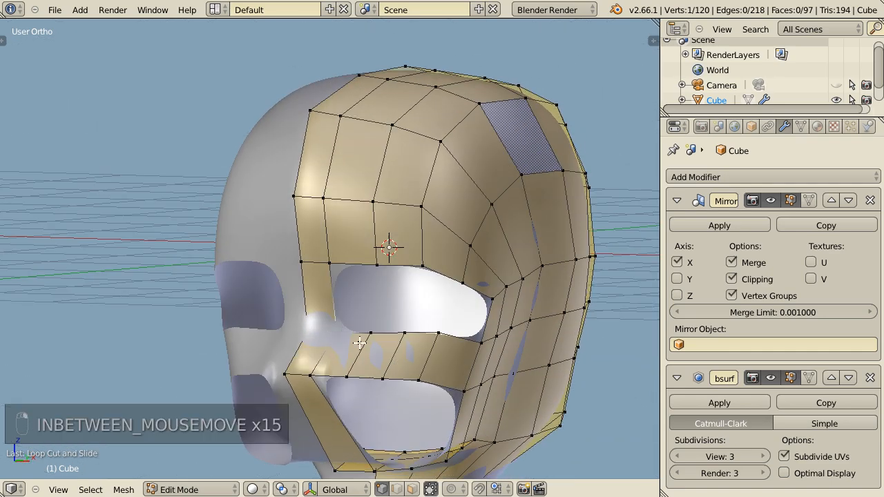
- Select the two vertices at the lower end of the nose bridge and move them backward in the right side view
{"action": "key", "text": "KP_1"}
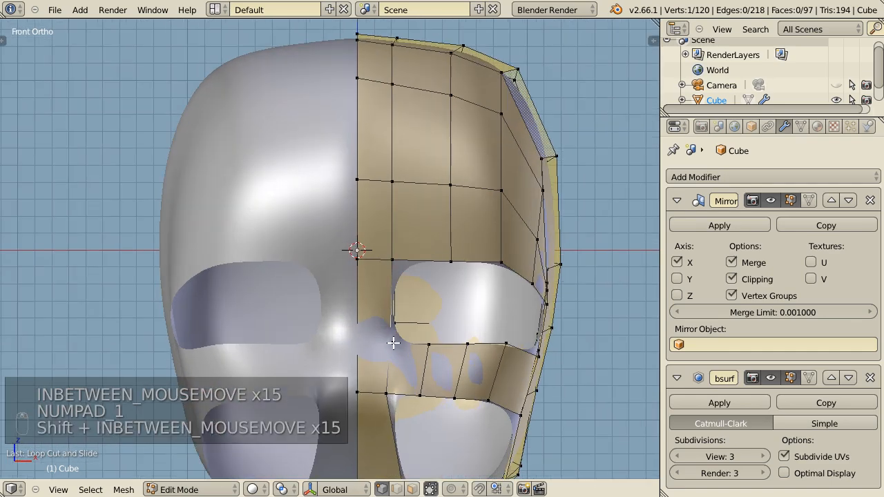
{"action": "right_click", "coordinate": [363, 339], "text": "shift"}
{"action": "key", "text": "KP_3"}
{"action": "key", "text": "g"}
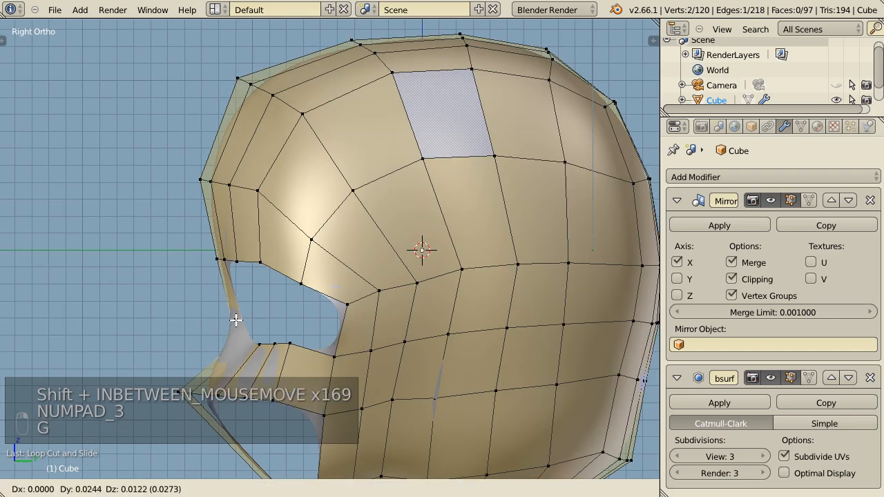
{"action": "key", "text": "g"}
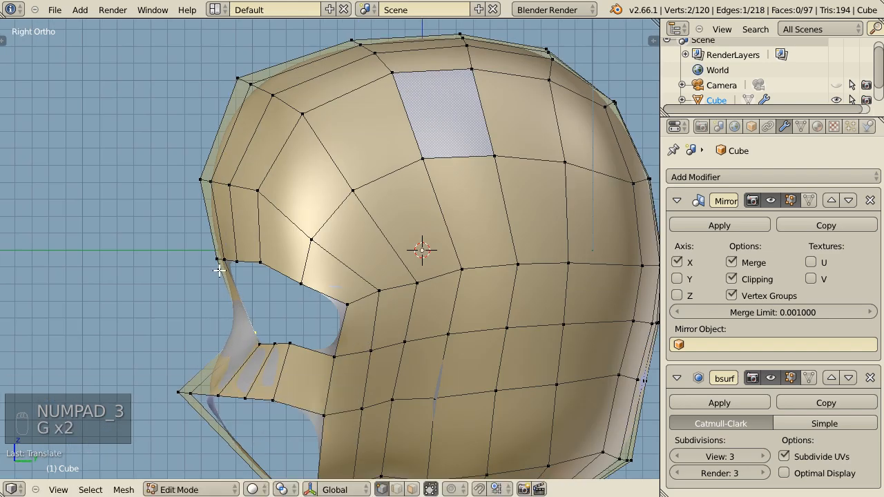
- In the front view, move the upper inner corner vertex of the eye opening slightly outward and down
{"action": "key", "text": "KP_1"}
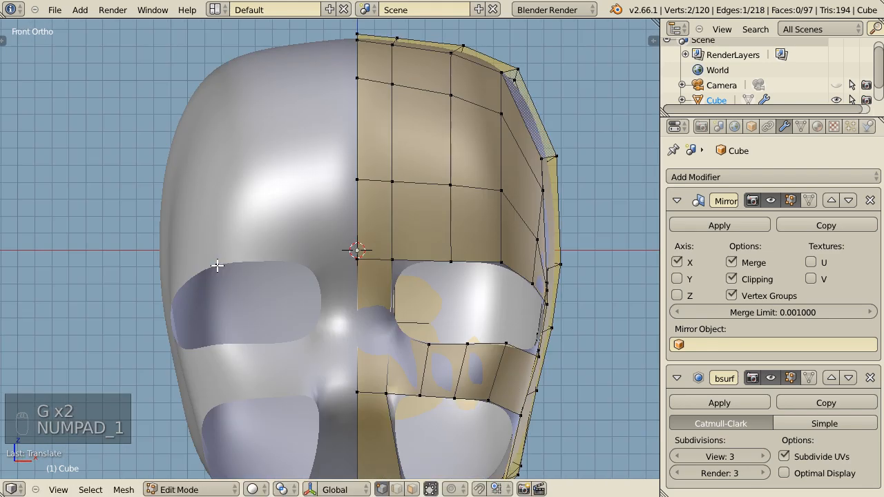
{"action": "right_click", "coordinate": [392, 257]}
{"action": "key", "text": "g"}
{"action": "left_click", "coordinate": [411, 265]}
{"action": "key", "text": "g"}
{"action": "left_click", "coordinate": [409, 261]}
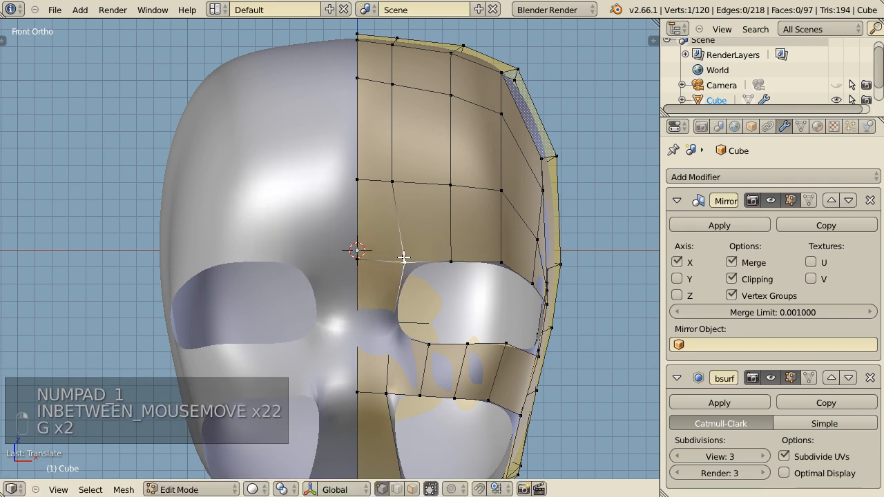
- Raise the middle vertices of the upper eye rim and adjust its outer vertex to round the top of the opening
{"action": "right_click", "coordinate": [451, 255]}
{"action": "key", "text": "g"}
{"action": "left_click", "coordinate": [447, 250]}
{"action": "key", "text": "g"}
{"action": "left_click", "coordinate": [451, 250]}
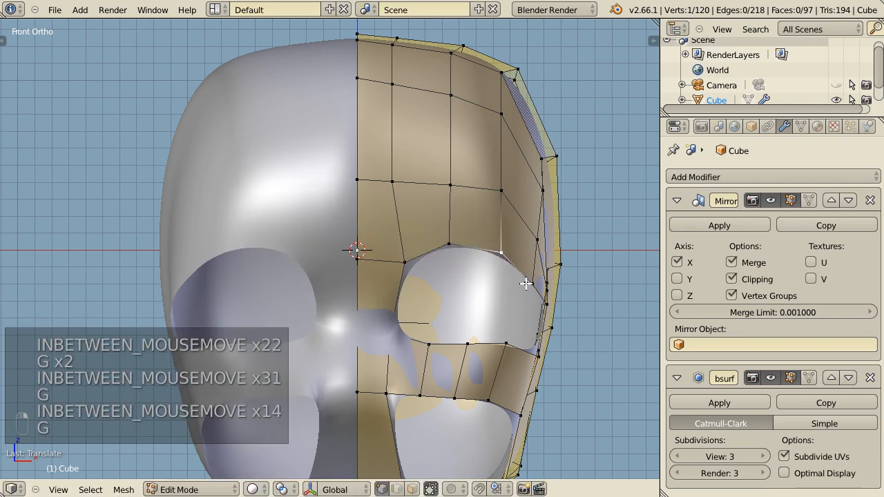
{"action": "key", "text": "g"}
{"action": "left_click", "coordinate": [518, 276]}
- Lower the vertices along the bottom rim of the eye opening and adjust its lower outer corner into a rounder curve
{"action": "right_click", "coordinate": [467, 343]}
{"action": "key", "text": "g"}
{"action": "left_click", "coordinate": [456, 359]}
{"action": "key", "text": "g"}
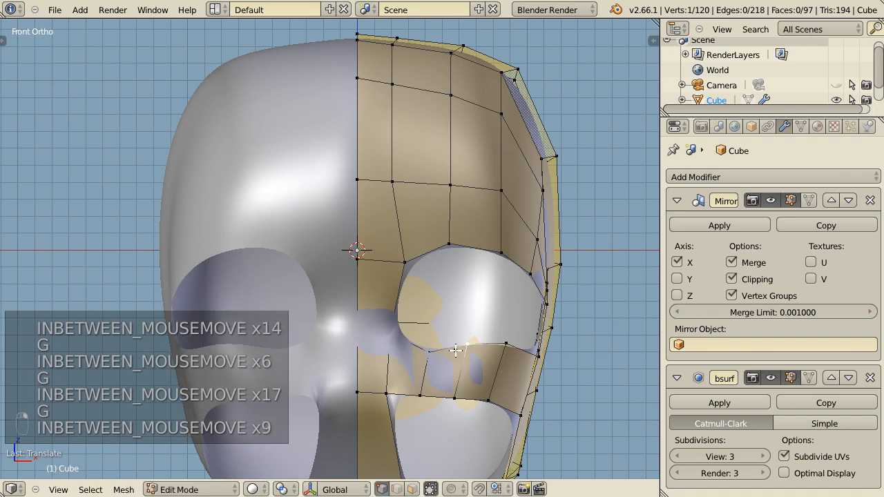
{"action": "left_click", "coordinate": [450, 373]}
{"action": "right_click", "coordinate": [507, 345]}
{"action": "key", "text": "g"}
{"action": "left_click", "coordinate": [501, 366]}
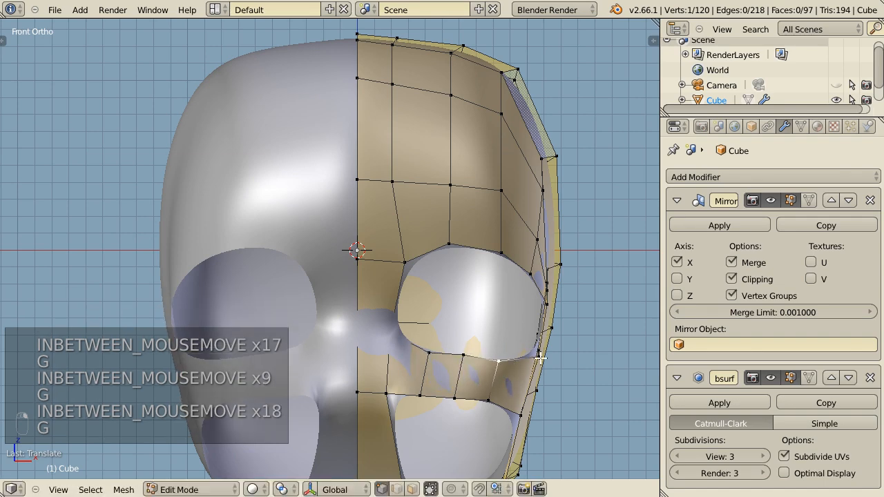
{"action": "key", "text": "g"}
{"action": "left_click", "coordinate": [533, 355]}
- Reposition the outer corner and lower outer rim vertices of the eye opening to smooth its curve around the temple
{"action": "middle_click_drag", "start_coordinate": [534, 354], "coordinate": [497, 266], "text": "shift"}
{"action": "key", "text": "g"}
{"action": "left_click", "coordinate": [509, 265]}
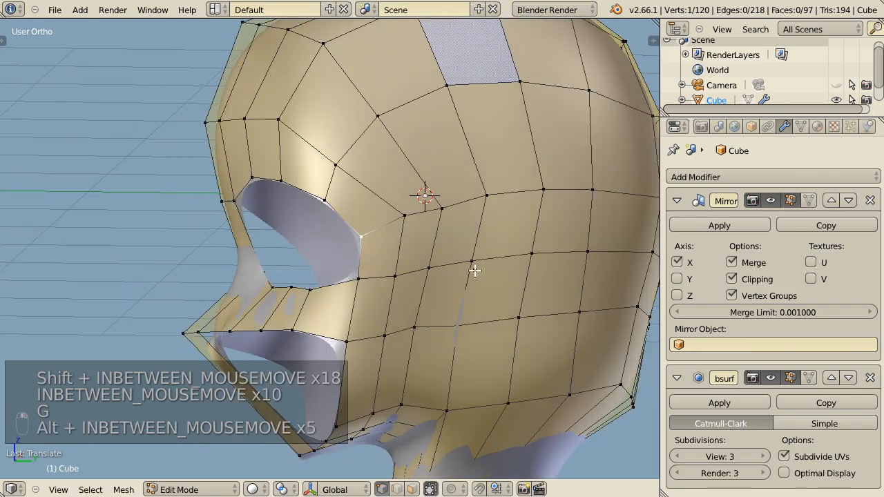
{"action": "right_click", "coordinate": [497, 266], "text": "alt"}
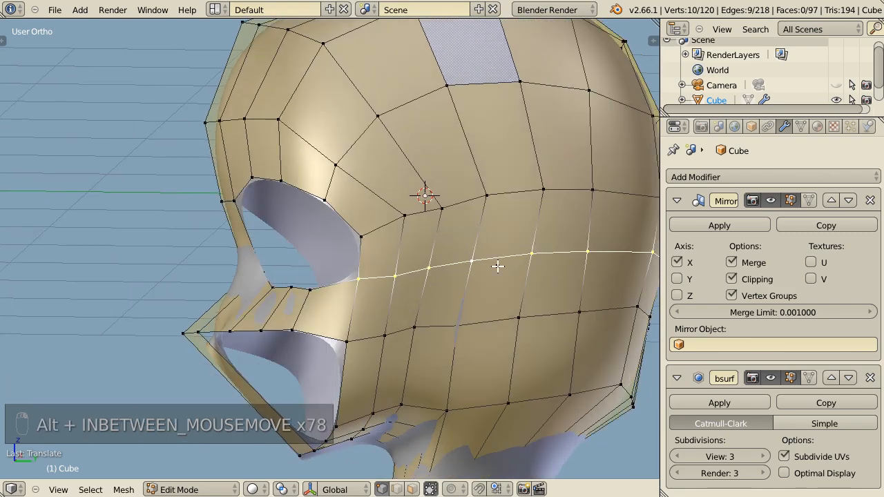
{"action": "middle_click_drag", "start_coordinate": [441, 262], "coordinate": [467, 319]}
{"action": "right_click", "coordinate": [480, 250]}
{"action": "key", "text": "g"}
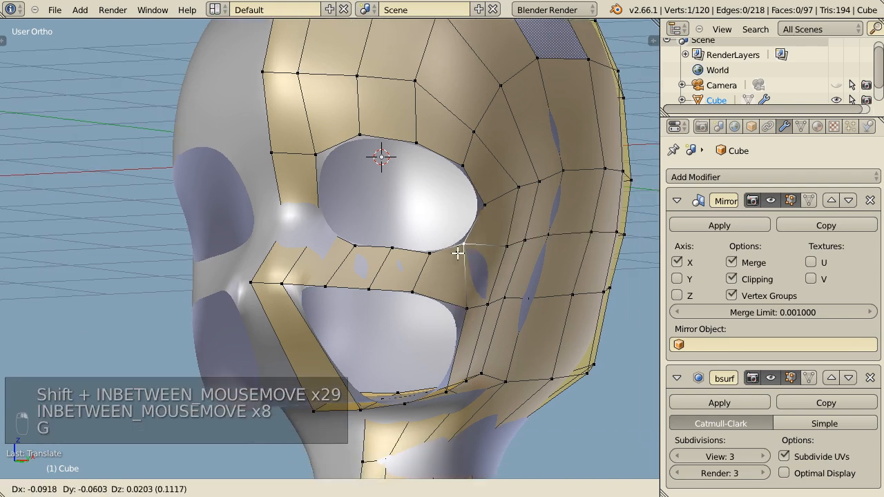
{"action": "left_click", "coordinate": [480, 209]}
{"action": "key", "text": "g"}
{"action": "left_click", "coordinate": [479, 253]}
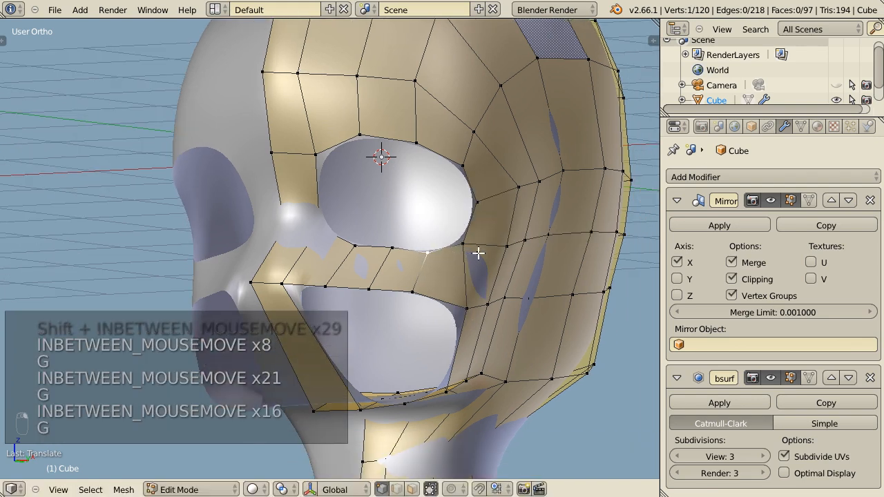
{"action": "key", "text": "g"}
- Save the file and inspect the smoothed head in object mode from the front, side and below
{"action": "key", "text": "ctrl+s"}
{"action": "key", "text": "Tab"}
{"action": "middle_click_drag", "start_coordinate": [475, 302], "coordinate": [442, 352]}
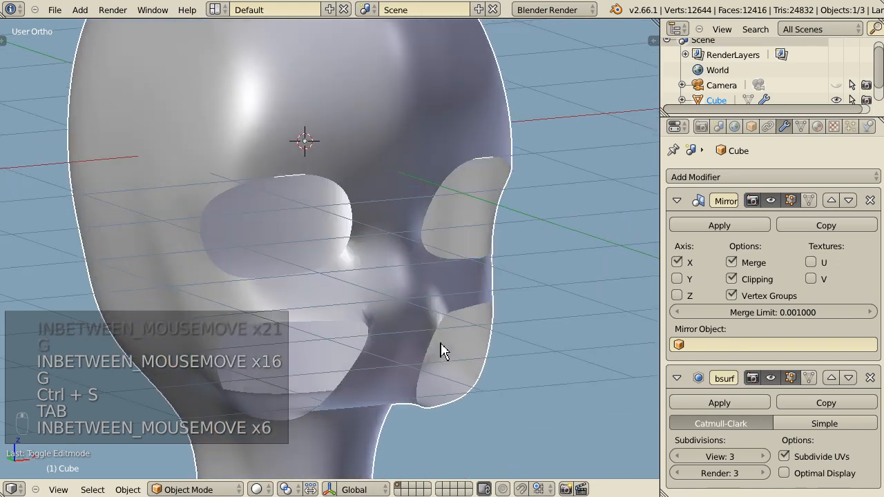
{"action": "scroll", "coordinate": [435, 389], "scroll_direction": "down", "scroll_amount": 3}
{"action": "middle_click_drag", "start_coordinate": [435, 389], "coordinate": [386, 273]}
{"action": "key", "text": "Tab"}
{"action": "key", "text": "Tab"}
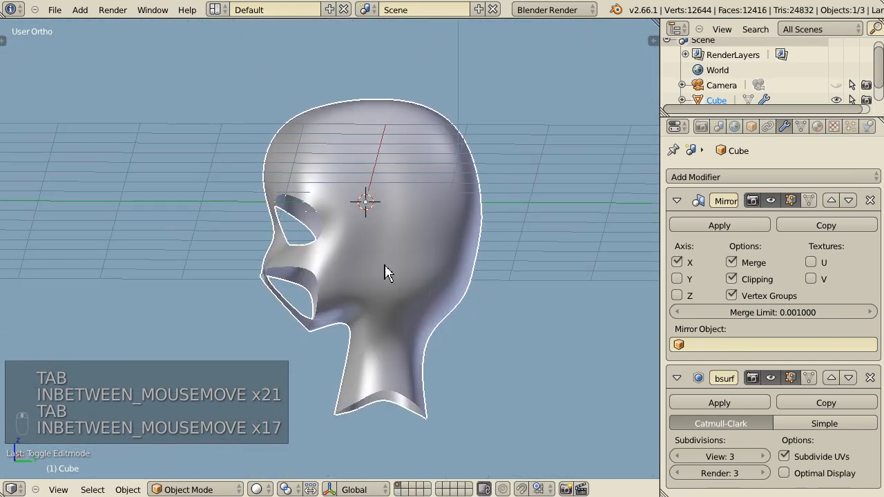
{"action": "mouse_move", "coordinate": [352, 317]}
{"action": "middle_mouse_down"}
{"action": "mouse_move", "coordinate": [315, 361]}
{"action": "mouse_move", "coordinate": [361, 331]}
{"action": "middle_mouse_up"}
{"action": "key", "text": "Tab"}
{"action": "scroll", "coordinate": [388, 282], "scroll_direction": "up", "scroll_amount": 4}
{"action": "key", "text": "Tab"}
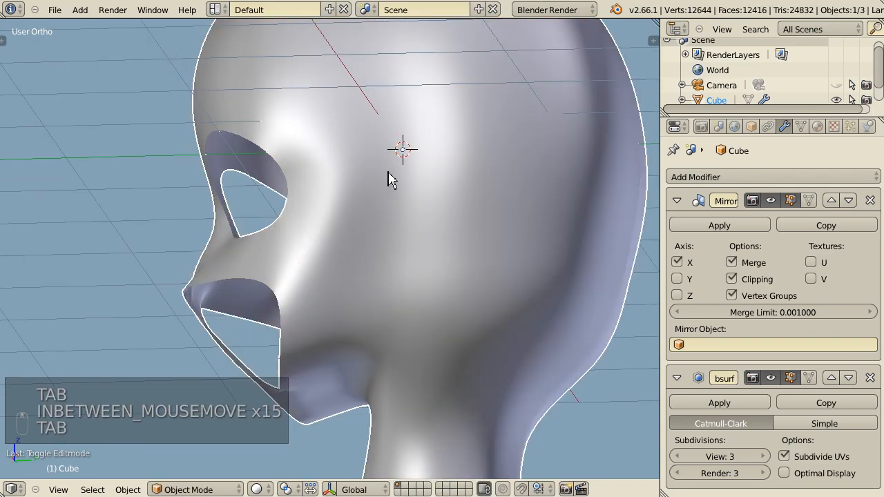
- In edit mode, select a vertical row of four vertices on the side of the head and move it outward
{"action": "key", "text": "Tab"}
{"action": "middle_click_drag", "start_coordinate": [374, 296], "coordinate": [388, 365], "text": "shift"}
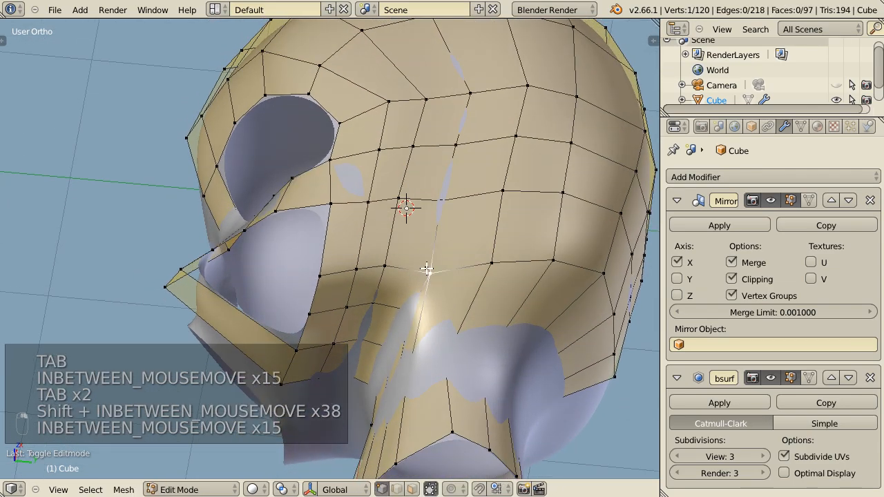
{"action": "right_click", "coordinate": [435, 220], "text": "shift"}
{"action": "middle_click_drag", "start_coordinate": [462, 153], "coordinate": [441, 214]}
{"action": "key", "text": "g"}
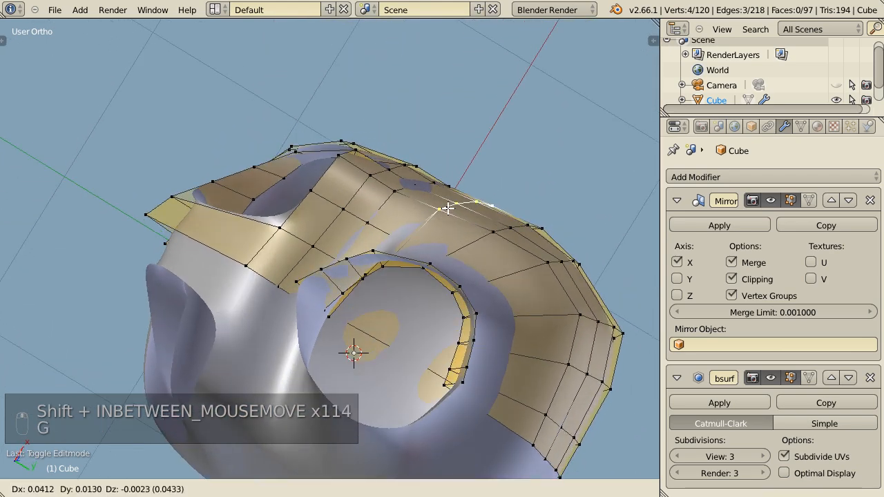
{"action": "left_click", "coordinate": [395, 193]}
{"action": "middle_click_drag", "start_coordinate": [465, 174], "coordinate": [374, 270]}
{"action": "key", "text": "g"}
{"action": "left_click", "coordinate": [474, 226]}
- Select the four-vertex column just behind the eye and mouth openings and move it outward to fill out the cheek
{"action": "right_click", "coordinate": [370, 270]}
{"action": "right_click", "coordinate": [382, 239], "text": "shift"}
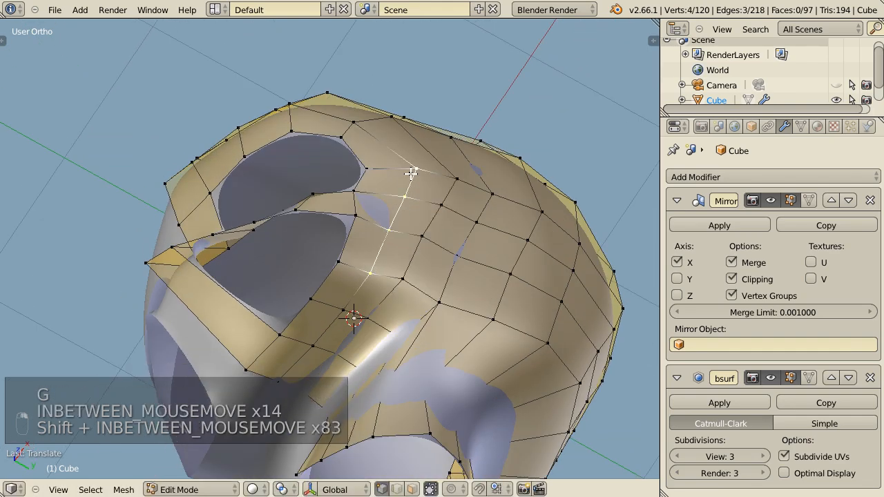
{"action": "middle_click_drag", "start_coordinate": [410, 173], "coordinate": [449, 200]}
{"action": "key", "text": "g"}
{"action": "left_click", "coordinate": [415, 173]}
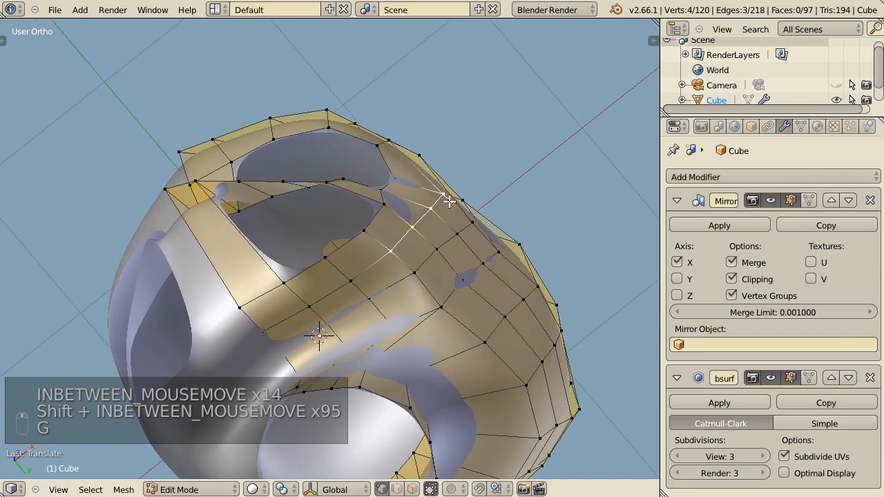
- Adjust another four-vertex column farther back on the side of the head and check the shape in the right side view
{"action": "right_click", "coordinate": [451, 296]}
{"action": "right_click", "coordinate": [483, 262], "text": "shift"}
{"action": "key", "text": "g"}
{"action": "mouse_move", "coordinate": [466, 302]}
{"action": "middle_mouse_down"}
{"action": "mouse_move", "coordinate": [489, 276]}
{"action": "mouse_move", "coordinate": [434, 296]}
{"action": "mouse_move", "coordinate": [296, 404]}
{"action": "mouse_move", "coordinate": [373, 311]}
{"action": "mouse_move", "coordinate": [605, 289]}
{"action": "mouse_move", "coordinate": [475, 294]}
{"action": "middle_mouse_up"}
{"action": "key", "text": "Tab"}
{"action": "key", "text": "KP_3"}
{"action": "key", "text": "Tab"}
- Switch to edge select mode, turn on proportional editing and clear the selection
{"action": "key", "text": "ctrl+Tab"}
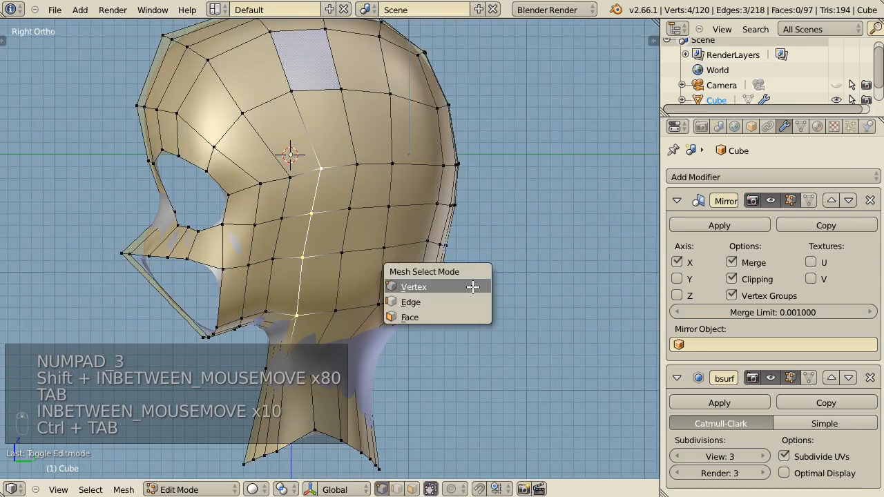
{"action": "left_click", "coordinate": [473, 303]}
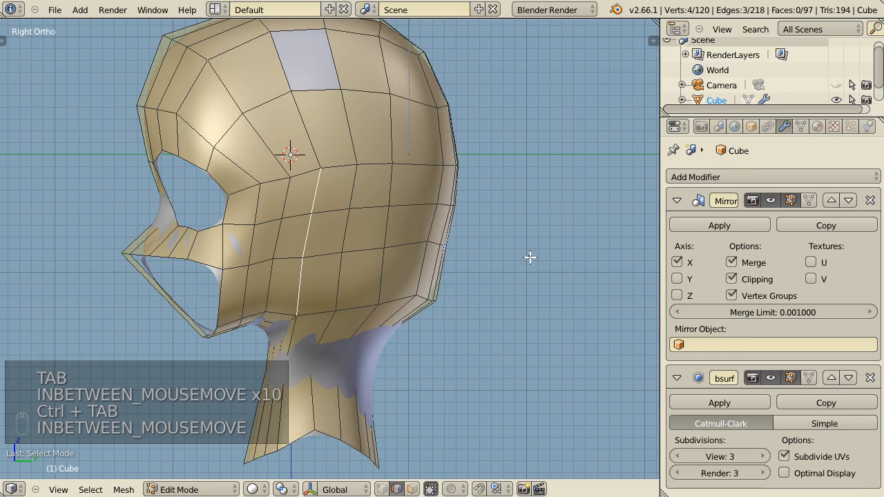
{"action": "key", "text": "o"}
{"action": "key", "text": "o"}
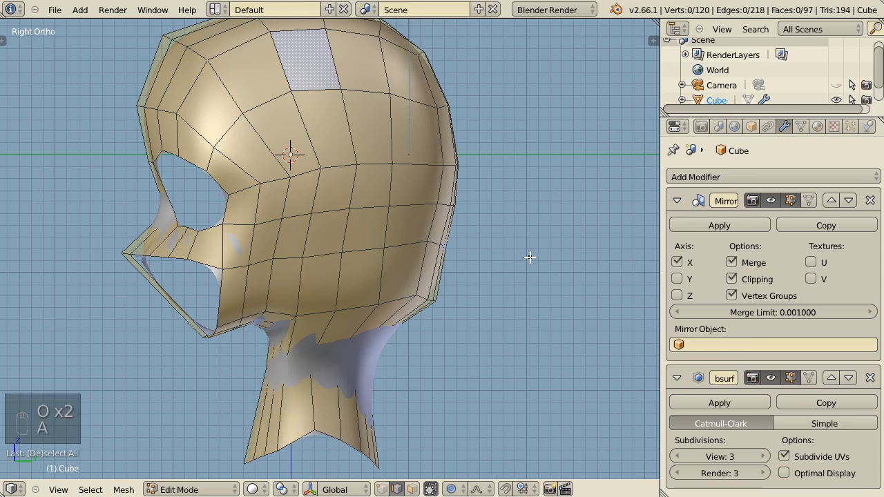
- Pull three edges on the upper back of the head, and the edge below, backward using smooth proportional editing at size 1.00
{"action": "middle_click_drag", "start_coordinate": [483, 138], "coordinate": [467, 260], "text": "shift"}
{"action": "right_click", "coordinate": [461, 170]}
{"action": "right_click", "coordinate": [455, 223], "text": "shift"}
{"action": "right_click", "coordinate": [396, 225], "text": "shift"}
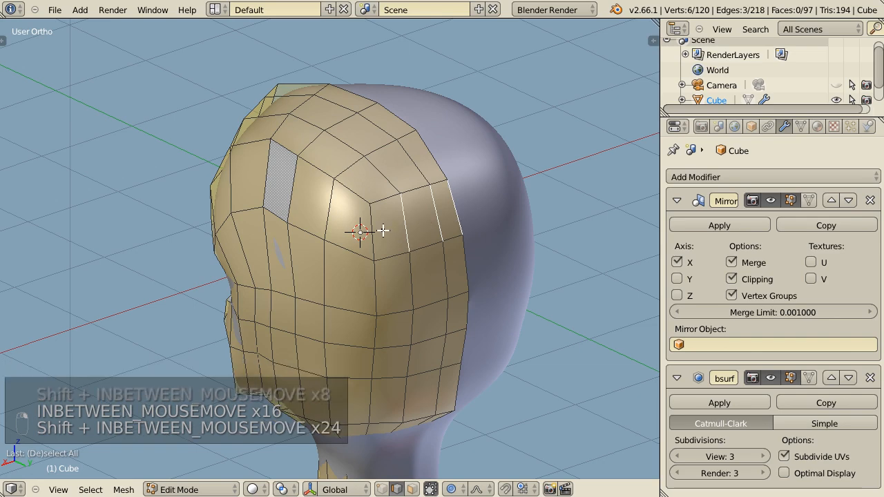
{"action": "key", "text": "KP_3"}
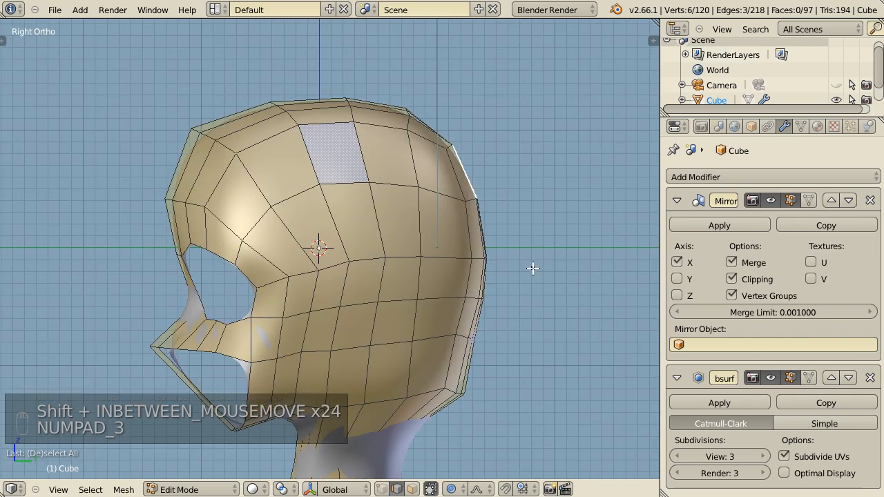
{"action": "key", "text": "o"}
{"action": "key", "text": "g"}
{"action": "key", "text": "o"}
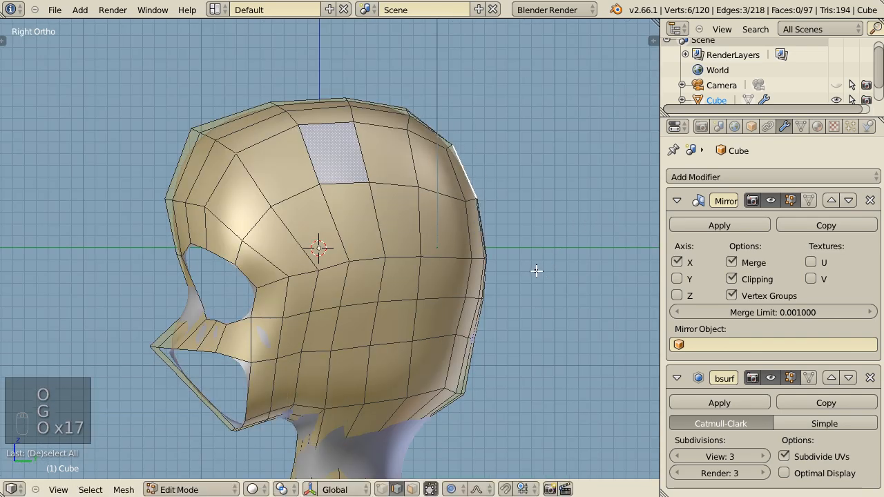
{"action": "key", "text": "g"}
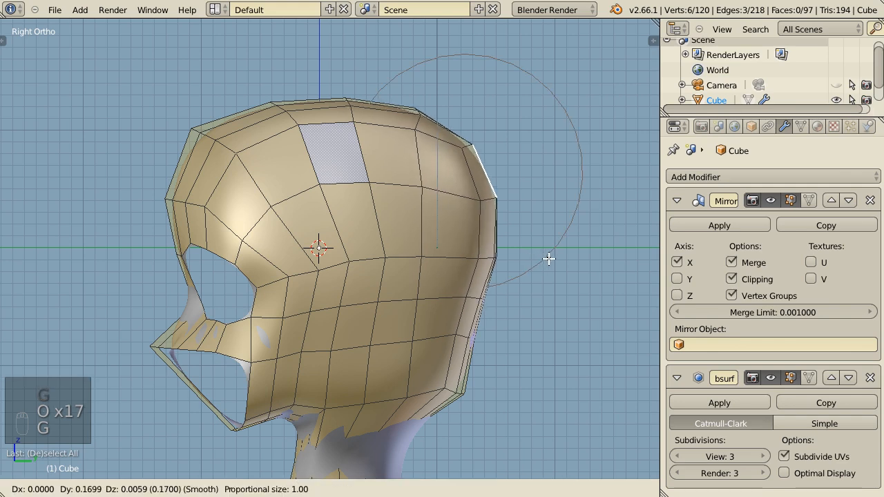
{"action": "left_click", "coordinate": [531, 280]}
{"action": "key", "text": "g"}
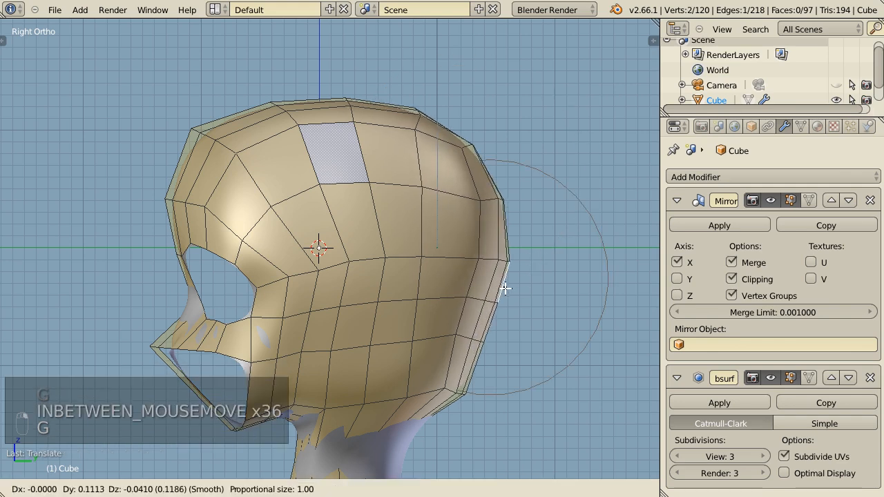
{"action": "left_click", "coordinate": [504, 288]}
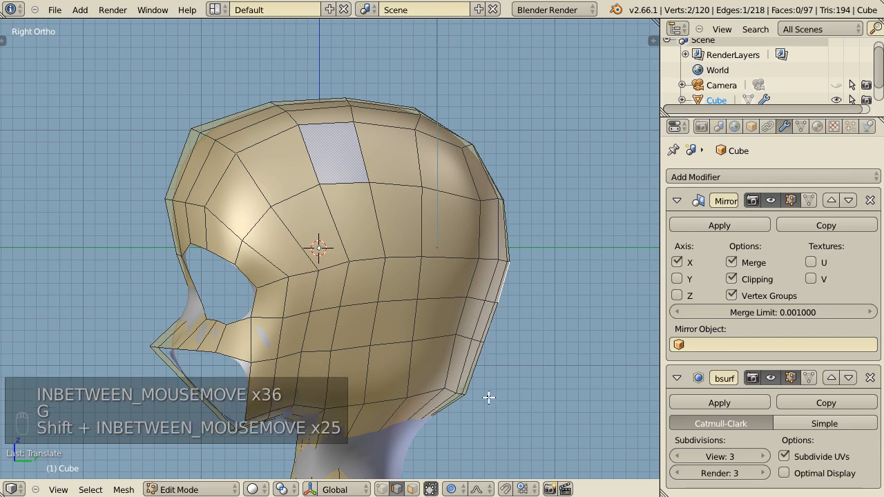
- Switch the viewport to wireframe display and select the neck section below the jaw
{"action": "middle_click_drag", "start_coordinate": [481, 354], "coordinate": [491, 306], "text": "shift"}
{"action": "key", "text": "z"}
{"action": "right_click", "coordinate": [372, 302], "text": "alt"}
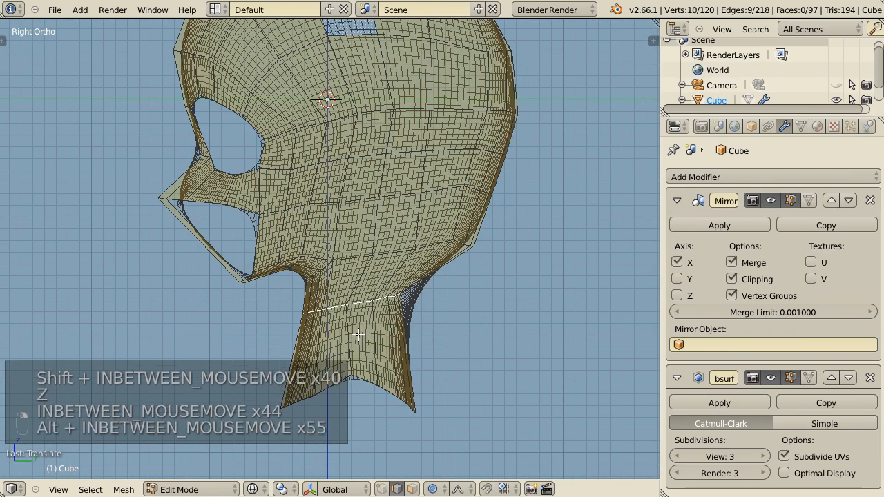
{"action": "key", "text": "a"}
{"action": "key", "text": "b"}
{"action": "left_click_drag", "start_coordinate": [260, 294], "coordinate": [359, 356]}
- Try moving the neck section backward, and turn off proportional editing
{"action": "key", "text": "g"}
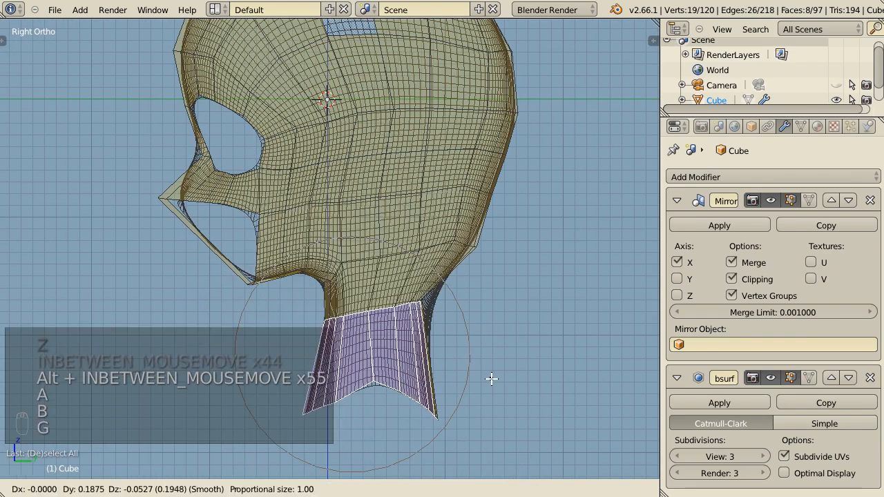
{"action": "right_click", "coordinate": [487, 375]}
{"action": "key", "text": "o"}
{"action": "key", "text": "g"}
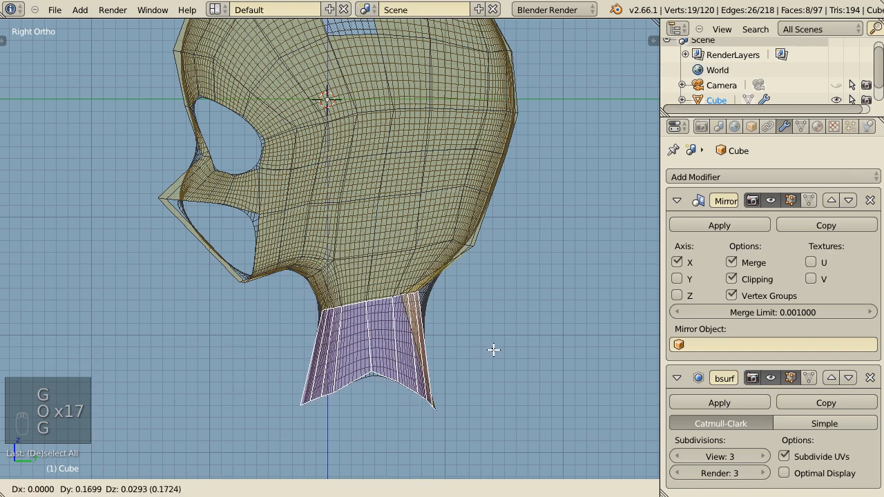
{"action": "right_click", "coordinate": [483, 356]}
- In vertex select mode, add the missed vertex to the neck selection and move the whole neck backward
{"action": "key", "text": "ctrl+Tab"}
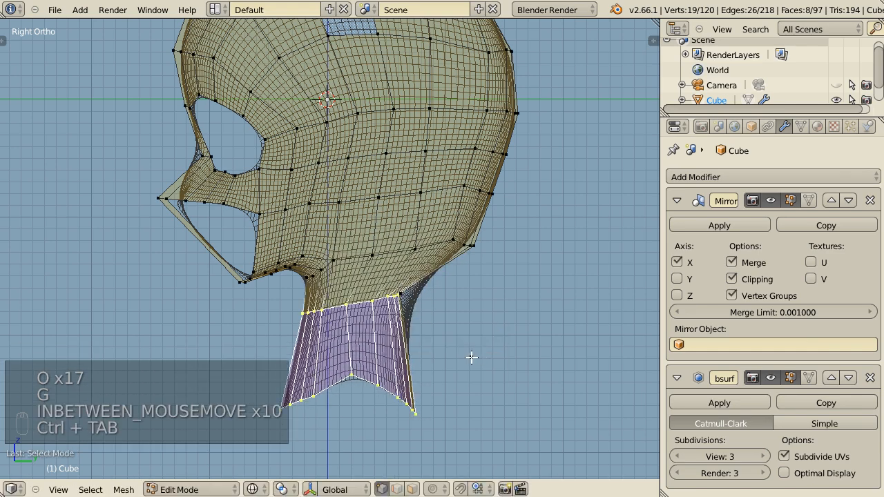
{"action": "key", "text": "b"}
{"action": "left_click_drag", "start_coordinate": [257, 288], "coordinate": [517, 424]}
{"action": "key", "text": "g"}
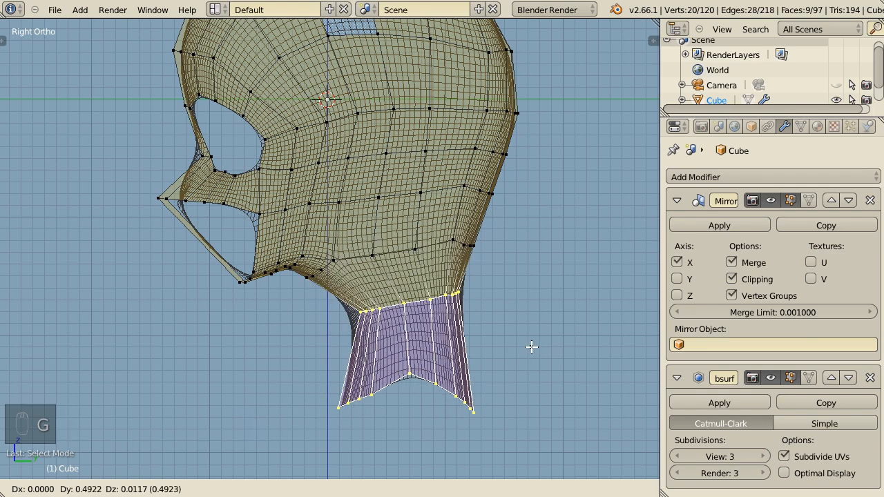
{"action": "left_click", "coordinate": [508, 342]}
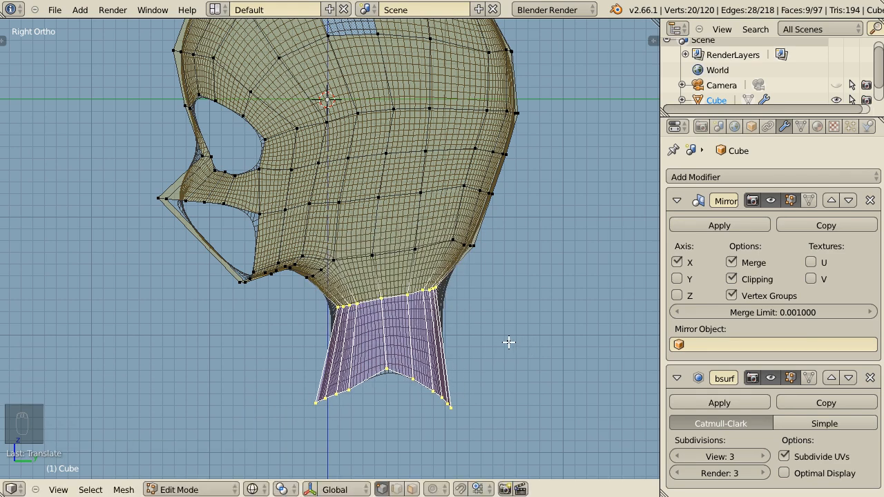
- Widen the neck slightly by scaling it along the Y axis, and save the file
{"action": "key", "text": "s"}
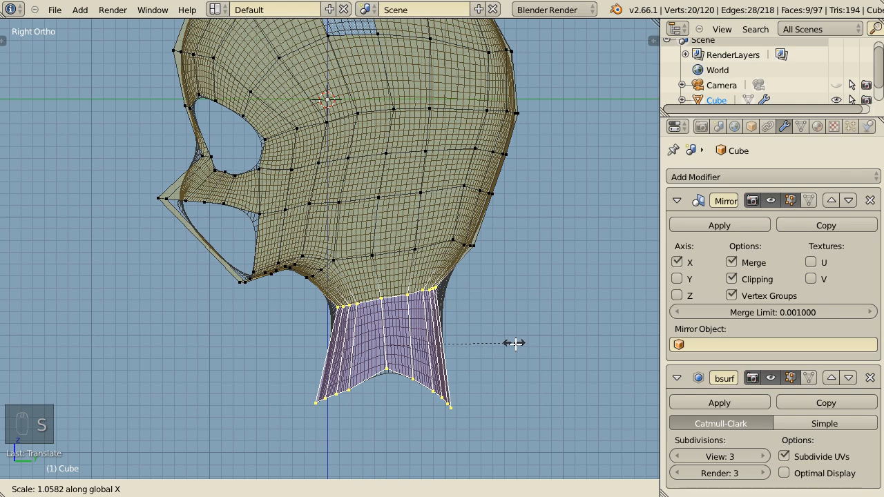
{"action": "key", "text": "y"}
{"action": "key", "text": "Tab"}
{"action": "key", "text": "ctrl+s"}
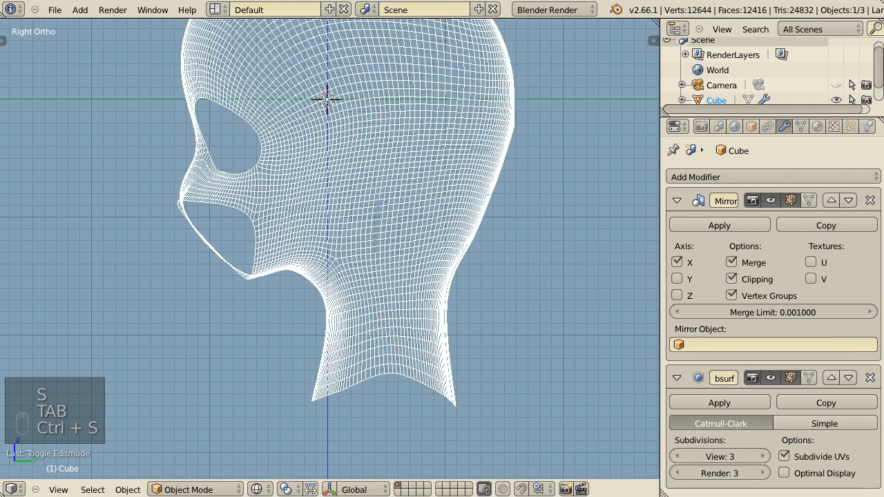
- Move the four vertices at the base of the skull, above the neck, forward and slightly up, and save the file
{"action": "key", "text": "Tab"}
{"action": "middle_click_drag", "start_coordinate": [511, 292], "coordinate": [521, 348], "text": "shift"}
{"action": "right_click", "coordinate": [466, 310]}
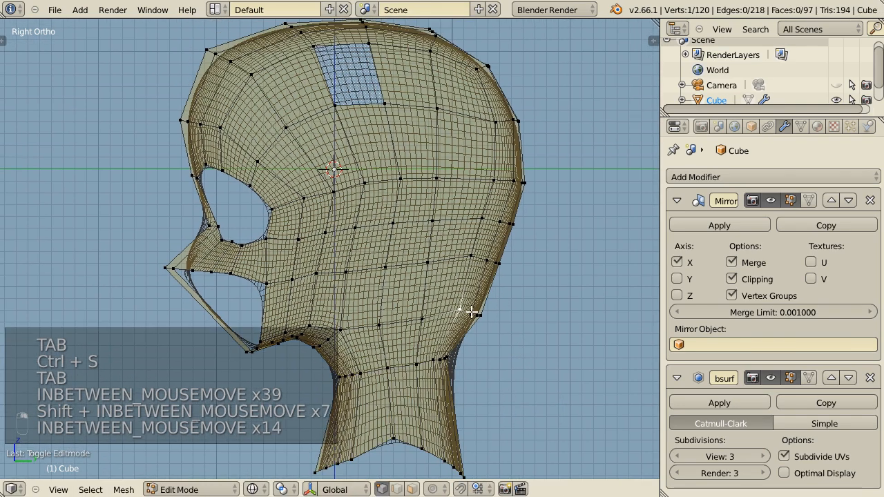
{"action": "right_click", "coordinate": [474, 316], "text": "shift"}
{"action": "right_click", "coordinate": [485, 318], "text": "shift"}
{"action": "right_click", "coordinate": [505, 324], "text": "shift"}
{"action": "key", "text": "g"}
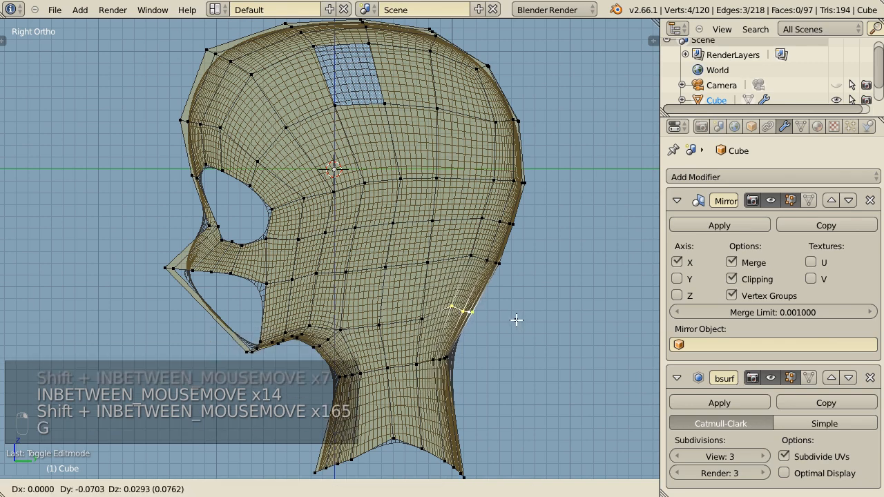
{"action": "left_click", "coordinate": [508, 317]}
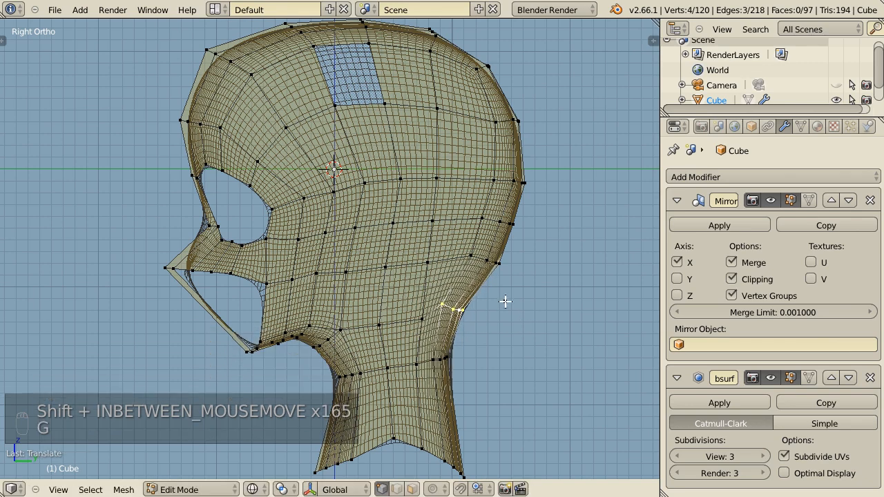
{"action": "key", "text": "Tab"}
{"action": "key", "text": "ctrl+s"}
{"action": "left_click", "coordinate": [456, 358]}
- Select the two forehead faces above the eye and push them backward with smooth proportional editing at size 1.00, and save the file
{"action": "key", "text": "Tab"}
{"action": "middle_click_drag", "start_coordinate": [327, 182], "coordinate": [438, 300], "text": "shift"}
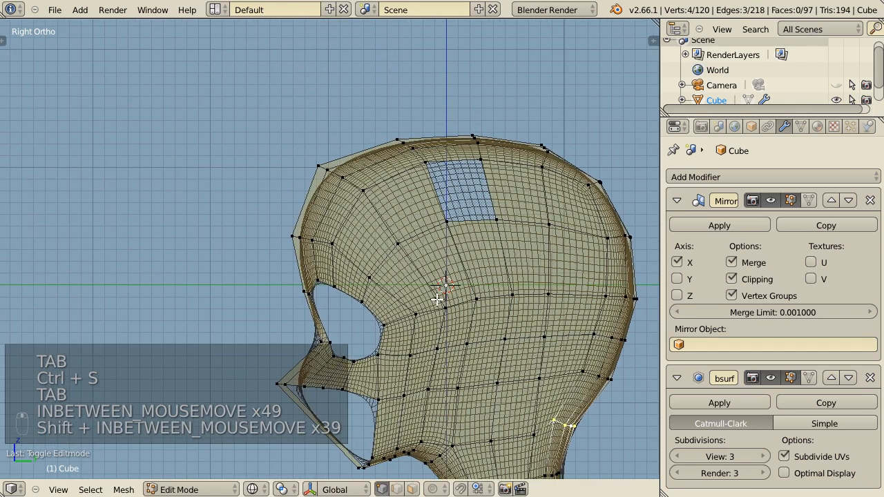
{"action": "key", "text": "ctrl+Tab"}
{"action": "key", "text": "ctrl+Tab"}
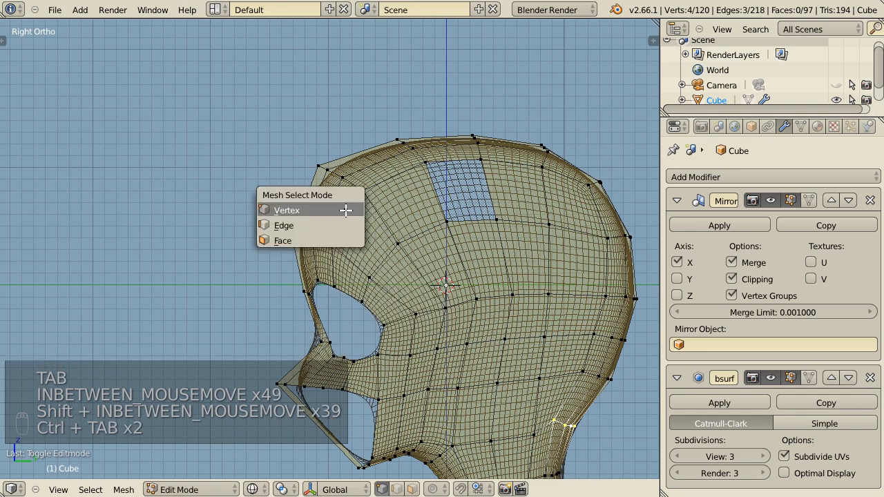
{"action": "left_click", "coordinate": [280, 237]}
{"action": "right_click", "coordinate": [316, 193]}
{"action": "right_click", "coordinate": [316, 180], "text": "shift"}
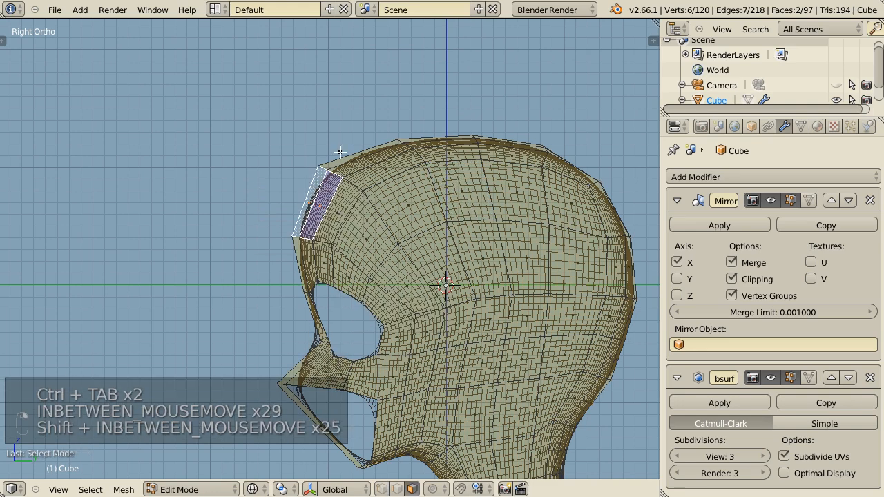
{"action": "key", "text": "o"}
{"action": "key", "text": "g"}
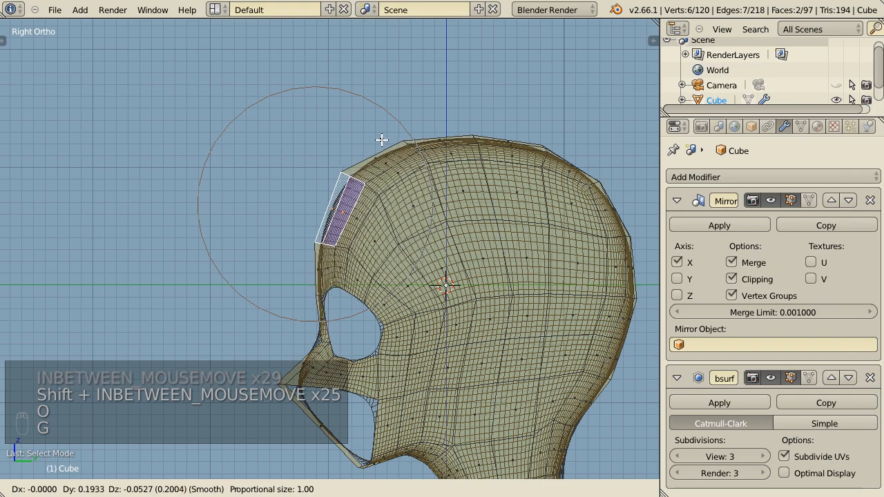
{"action": "left_click", "coordinate": [375, 140]}
{"action": "key", "text": "Tab"}
{"action": "key", "text": "ctrl+s"}
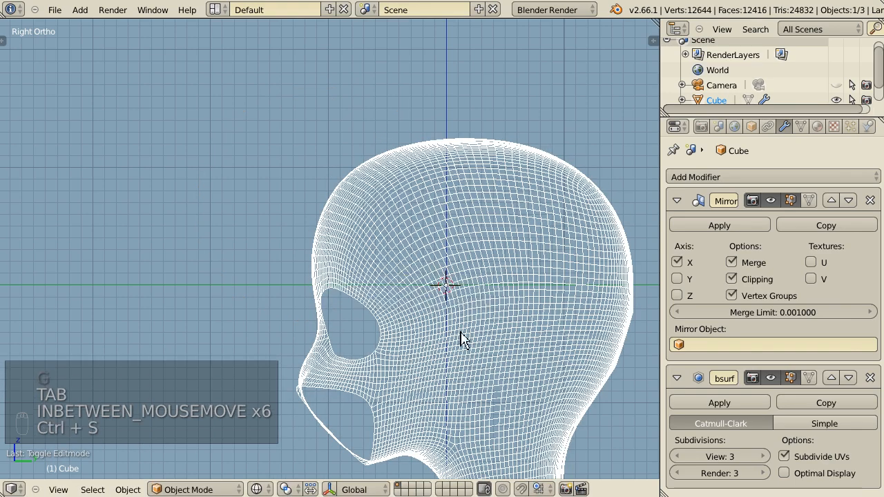
- Turn off proportional editing and move the four vertices where the jaw meets the neck backward to form a sharper throat corner
{"action": "middle_click_drag", "start_coordinate": [462, 411], "coordinate": [484, 288], "text": "shift"}
{"action": "key", "text": "Tab"}
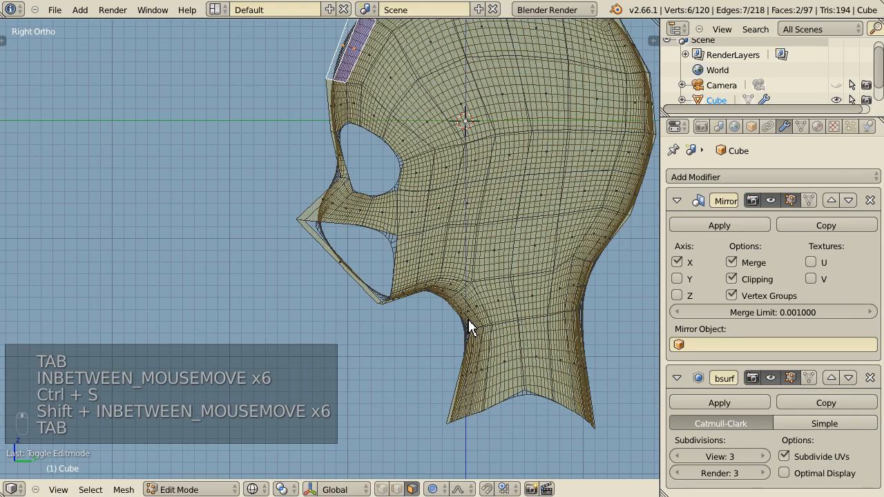
{"action": "key", "text": "ctrl+Tab"}
{"action": "left_click", "coordinate": [469, 326]}
{"action": "scroll", "coordinate": [469, 345], "scroll_direction": "up", "scroll_amount": 1}
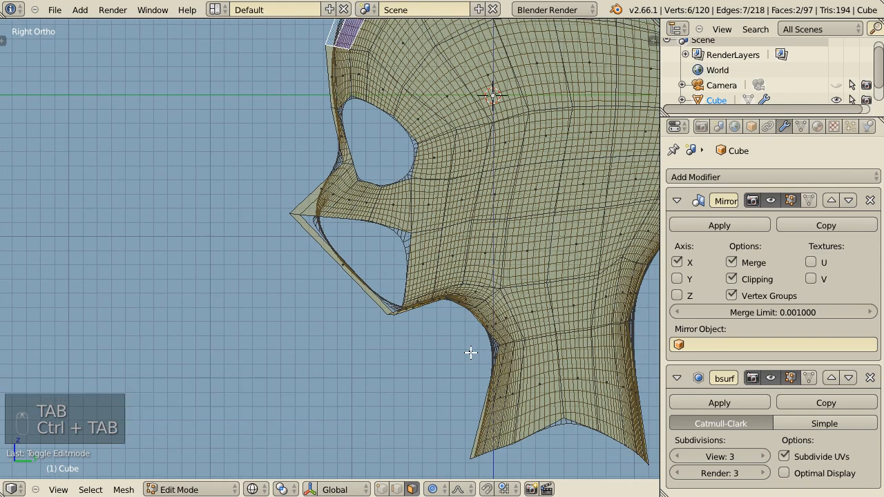
{"action": "right_click", "coordinate": [471, 311]}
{"action": "right_click", "coordinate": [476, 309], "text": "shift"}
{"action": "right_click", "coordinate": [488, 304], "text": "shift"}
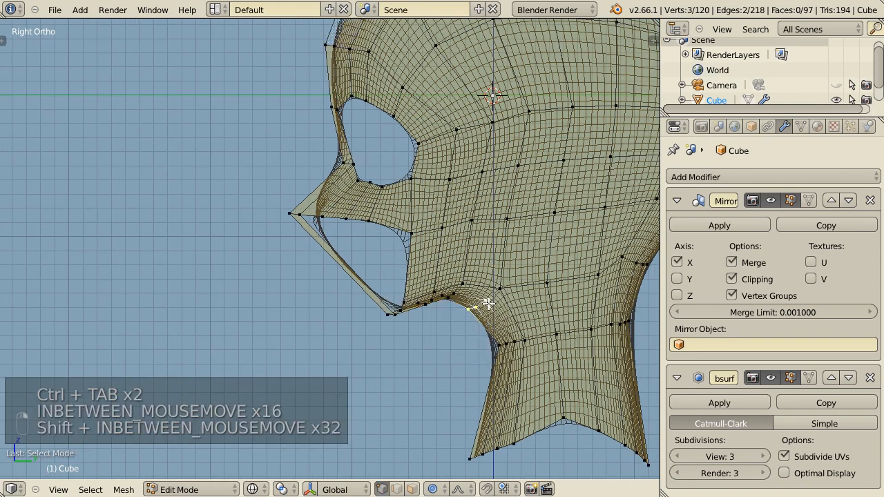
{"action": "key", "text": "g"}
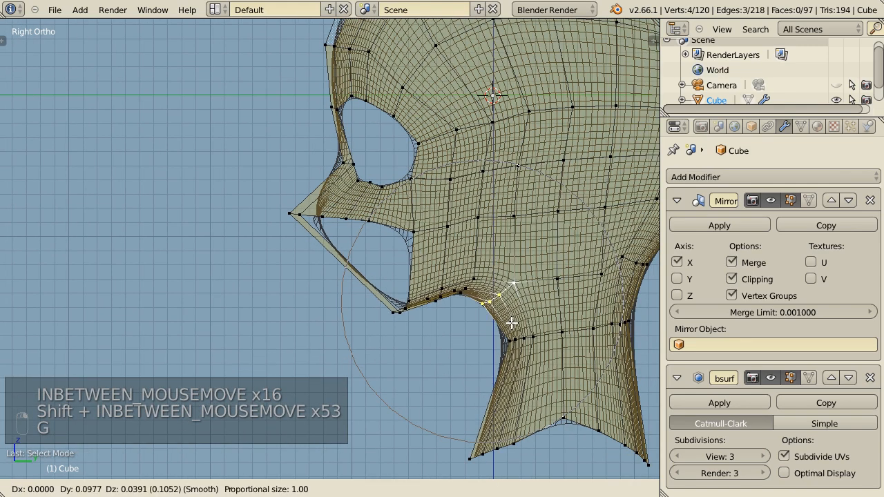
{"action": "right_click", "coordinate": [510, 322]}
{"action": "key", "text": "o"}
{"action": "key", "text": "g"}
{"action": "left_click", "coordinate": [509, 312]}
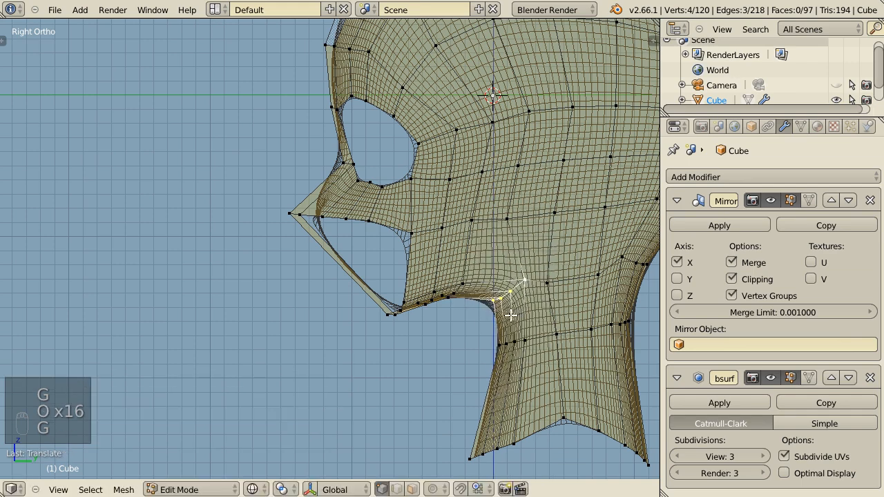
{"action": "key", "text": "g"}
{"action": "left_click", "coordinate": [511, 336]}
- Reposition the next three vertices along the row from the jaw corner to the back of the skull so the row runs evenly
{"action": "right_click", "coordinate": [552, 284]}
{"action": "key", "text": "g"}
{"action": "left_click", "coordinate": [557, 296]}
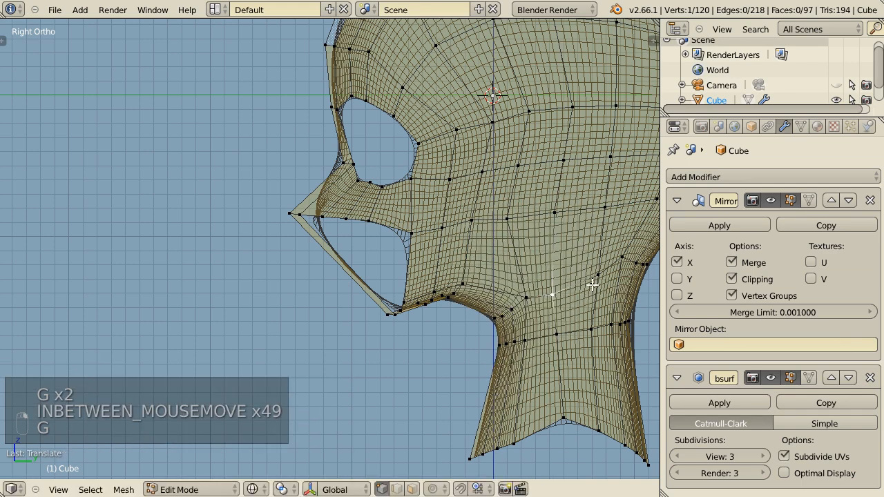
{"action": "right_click", "coordinate": [593, 285]}
{"action": "key", "text": "g"}
{"action": "left_click", "coordinate": [591, 295]}
{"action": "right_click", "coordinate": [624, 266]}
{"action": "key", "text": "g"}
{"action": "left_click", "coordinate": [623, 266]}
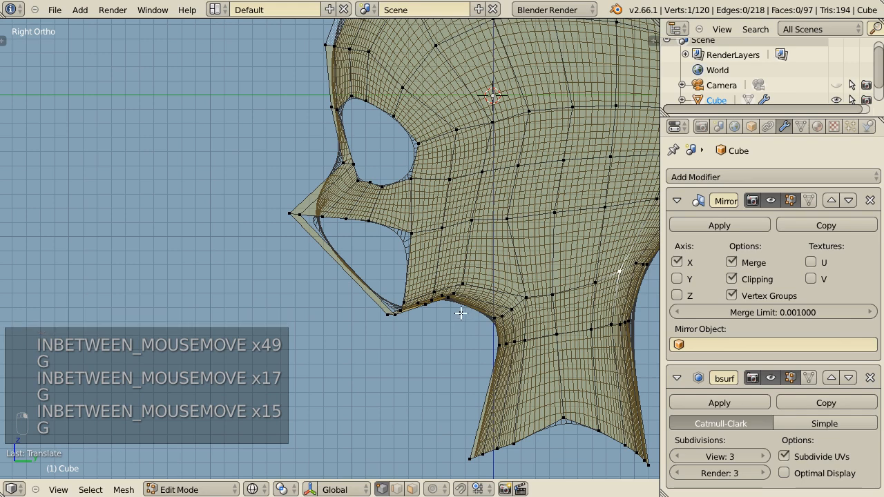
- Move the two side-of-head vertices above the jaw corner backward to straighten their column
{"action": "right_click", "coordinate": [505, 221]}
{"action": "key", "text": "g"}
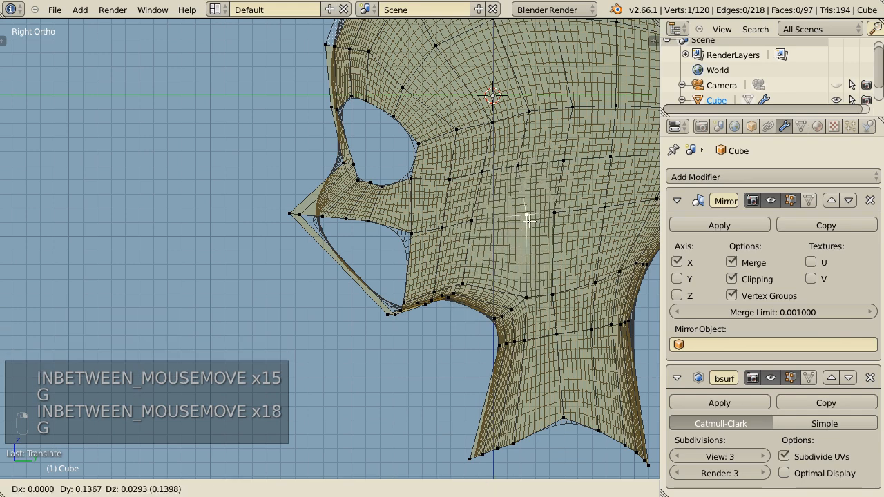
{"action": "left_click", "coordinate": [529, 213]}
{"action": "right_click", "coordinate": [518, 167]}
{"action": "key", "text": "g"}
{"action": "left_click", "coordinate": [549, 171]}
- Select the vertical loop ahead of the jaw corner, keep only its four lower jaw vertices and move them backward about 0.20
{"action": "right_click", "coordinate": [458, 293], "text": "alt"}
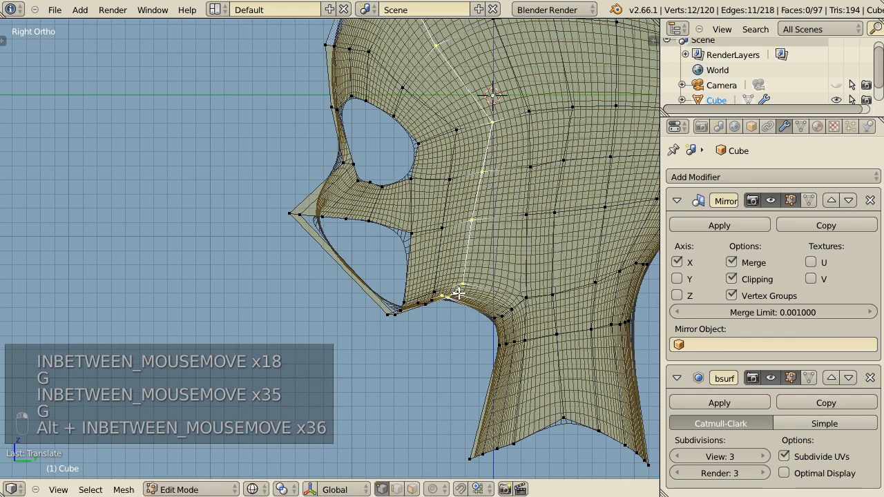
{"action": "scroll", "coordinate": [448, 240], "scroll_direction": "down", "scroll_amount": 4}
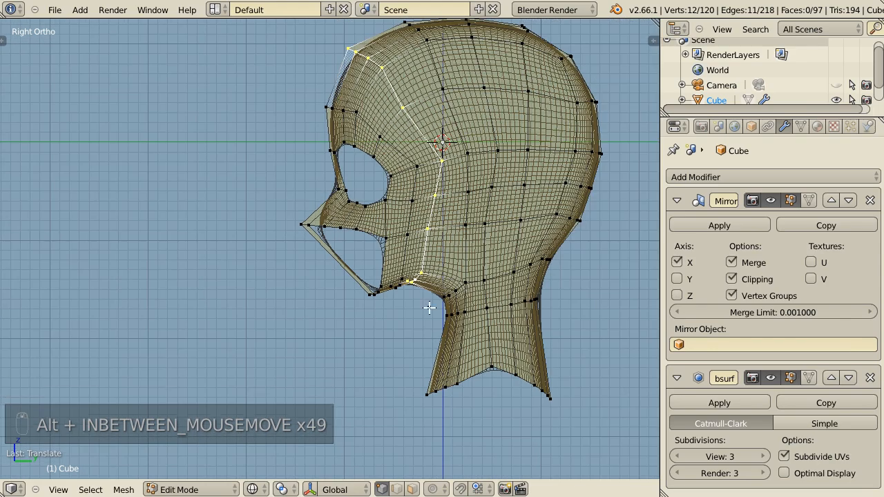
{"action": "scroll", "coordinate": [428, 306], "scroll_direction": "up", "scroll_amount": 4}
{"action": "key", "text": "z"}
{"action": "scroll", "coordinate": [468, 322], "scroll_direction": "up", "scroll_amount": 2}
{"action": "key", "text": "z"}
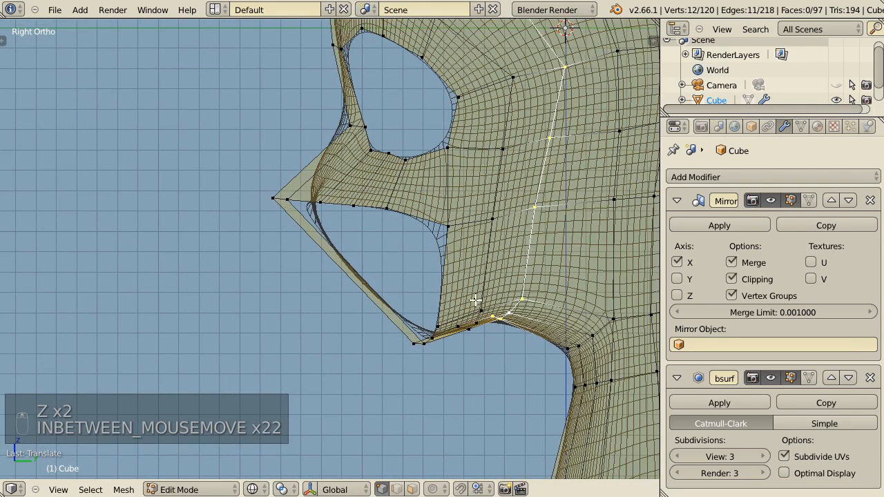
{"action": "key", "text": "b"}
{"action": "scroll", "coordinate": [487, 233], "scroll_direction": "down", "scroll_amount": 3}
{"action": "key", "text": "b"}
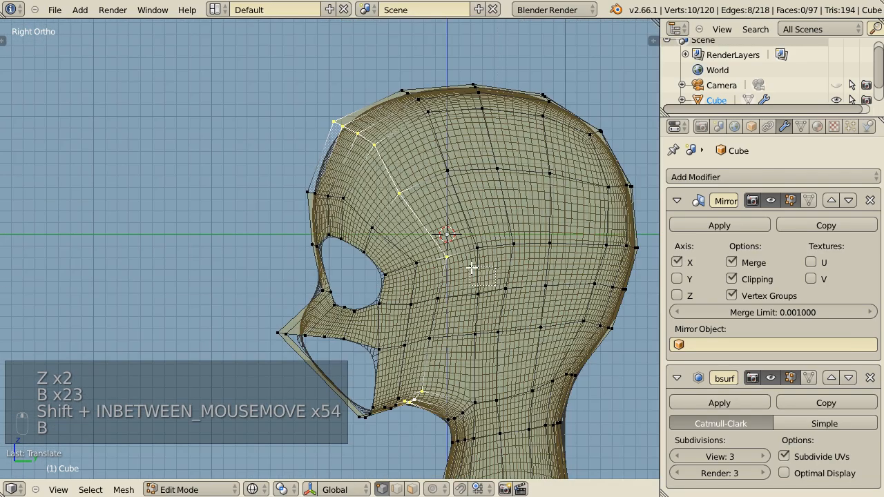
{"action": "left_click_drag", "start_coordinate": [327, 91], "coordinate": [326, 89], "text": "shift"}
{"action": "middle_click_drag", "start_coordinate": [441, 354], "coordinate": [428, 275], "text": "shift"}
{"action": "scroll", "coordinate": [435, 297], "scroll_direction": "up", "scroll_amount": 2}
{"action": "key", "text": "g"}
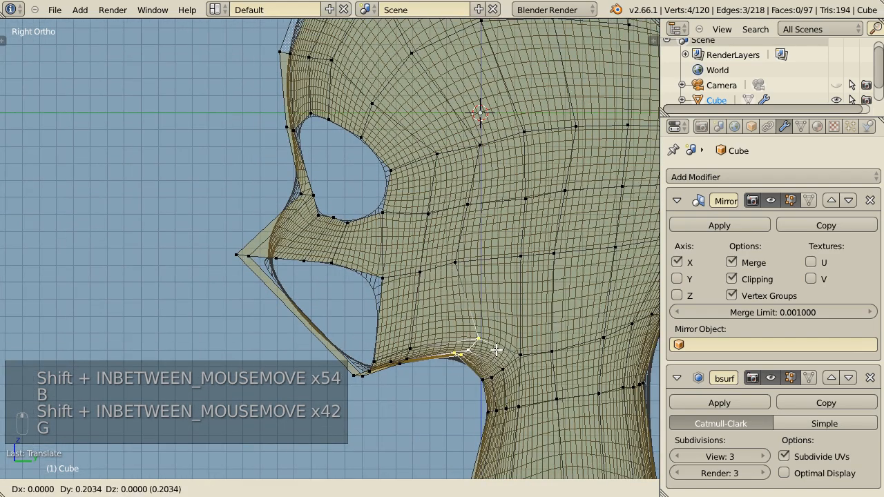
{"action": "left_click", "coordinate": [495, 348]}
- Move the two cheek vertices above the adjusted jaw vertices backward to align them in a vertical column
{"action": "right_click", "coordinate": [467, 260]}
{"action": "key", "text": "g"}
{"action": "left_click", "coordinate": [492, 266]}
{"action": "right_click", "coordinate": [468, 203]}
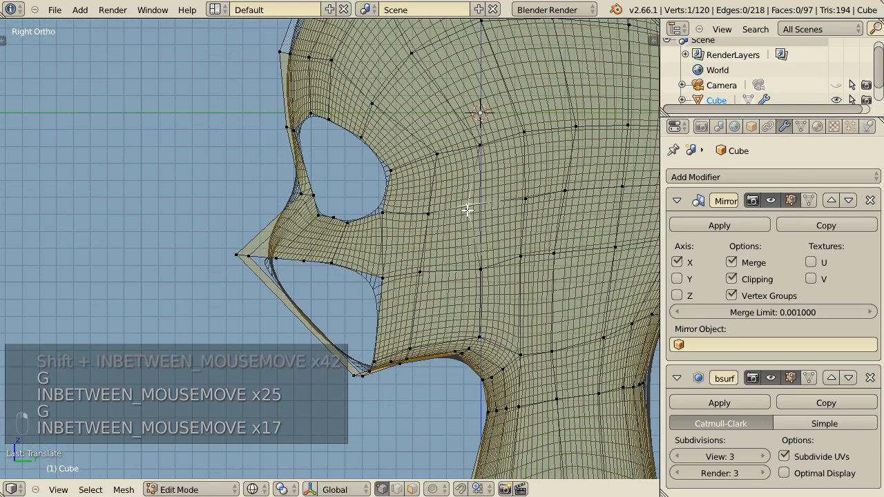
{"action": "key", "text": "g"}
{"action": "left_click", "coordinate": [504, 209]}
- Select the face area around the eye, nose and mouth openings, move it slightly backward and up, and save the file
{"action": "scroll", "coordinate": [487, 247], "scroll_direction": "down", "scroll_amount": 2}
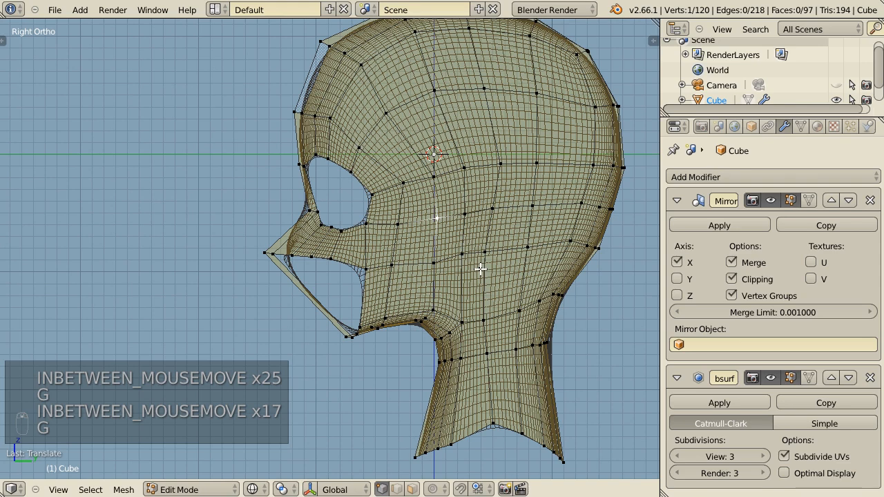
{"action": "right_click", "coordinate": [406, 242], "text": "alt"}
{"action": "key", "text": "b"}
{"action": "left_click_drag", "start_coordinate": [222, 142], "coordinate": [322, 270]}
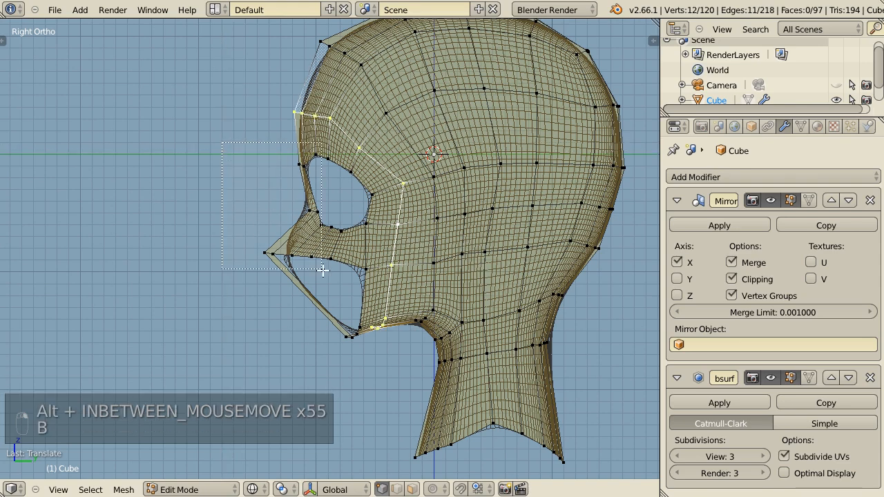
{"action": "left_click_drag", "start_coordinate": [389, 381], "coordinate": [389, 382]}
{"action": "key", "text": "g"}
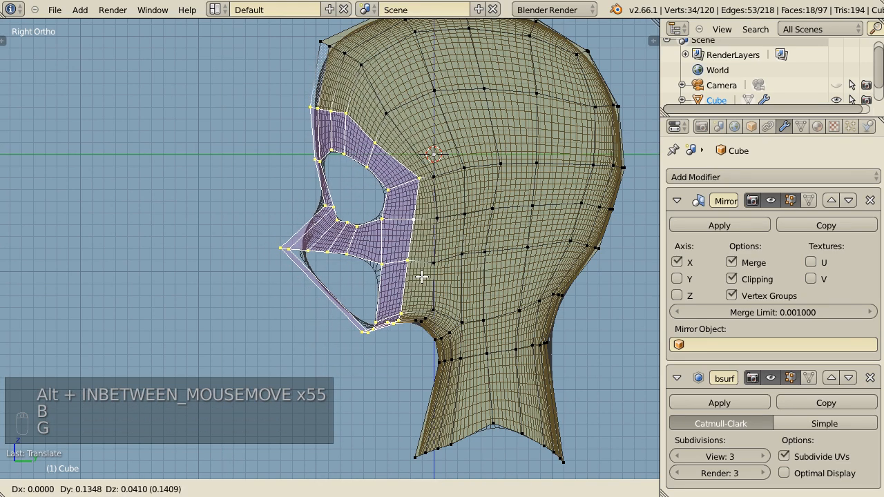
{"action": "left_click", "coordinate": [423, 284]}
{"action": "key", "text": "Tab"}
{"action": "key", "text": "ctrl+s"}
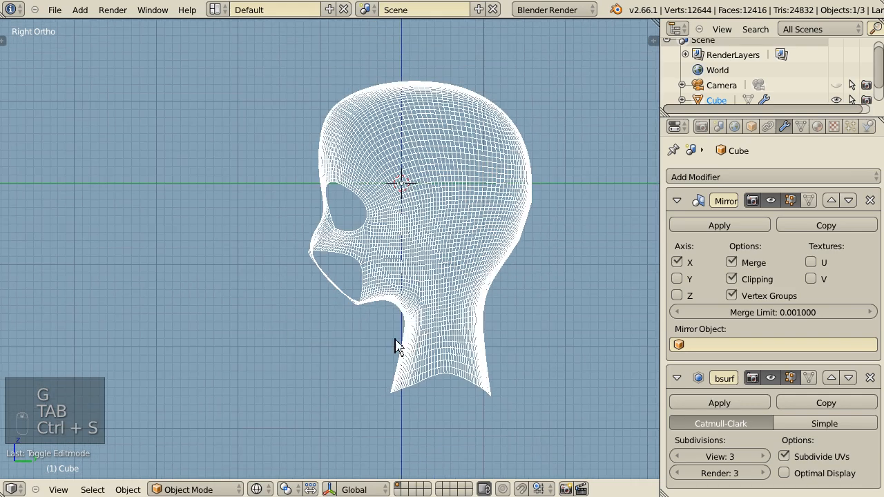
- Return to solid shading, view the head from an angle and move three vertices along the underside of the jaw
{"action": "key", "text": "z"}
{"action": "middle_click_drag", "start_coordinate": [394, 345], "coordinate": [364, 331]}
{"action": "key", "text": "Tab"}
{"action": "right_click", "coordinate": [346, 322]}
{"action": "right_click", "coordinate": [364, 335], "text": "shift"}
{"action": "right_click", "coordinate": [383, 333], "text": "shift"}
{"action": "key", "text": "g"}
{"action": "left_click", "coordinate": [375, 322]}
- Move a vertex under the jaw, then select three neighbouring vertices along the rear jawline and move them together upward about 0.08
{"action": "right_click", "coordinate": [373, 320]}
{"action": "key", "text": "g"}
{"action": "left_click", "coordinate": [384, 315]}
{"action": "right_click", "coordinate": [365, 326]}
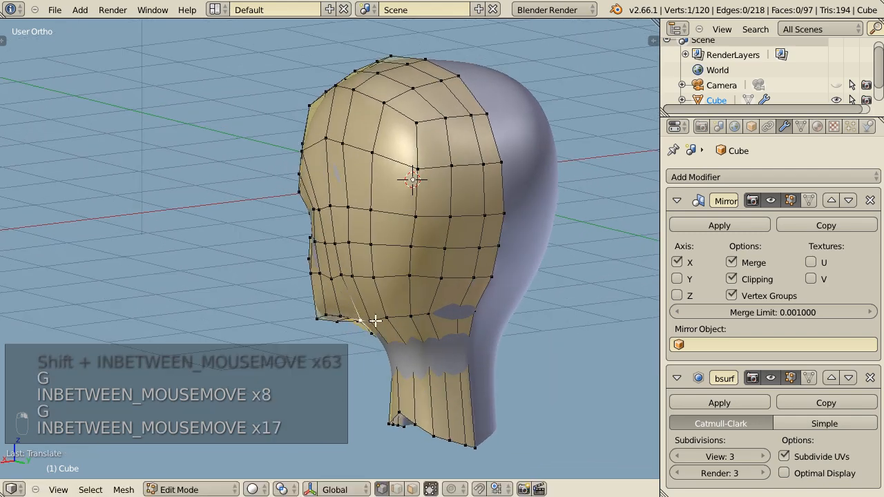
{"action": "right_click", "coordinate": [375, 320], "text": "shift"}
{"action": "right_click", "coordinate": [386, 320], "text": "shift"}
{"action": "scroll", "coordinate": [375, 360], "scroll_direction": "up", "scroll_amount": 1}
{"action": "middle_click_drag", "start_coordinate": [347, 366], "coordinate": [376, 335]}
{"action": "key", "text": "g"}
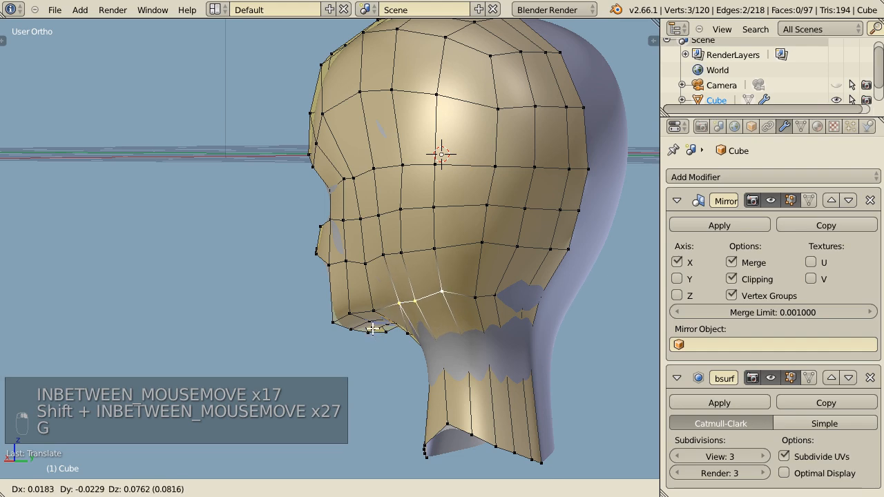
{"action": "left_click", "coordinate": [372, 329]}
- Reposition individual vertices of the jaw row near the base of the skull to smooth the transition into the neck
{"action": "right_click", "coordinate": [480, 301]}
{"action": "key", "text": "g"}
{"action": "left_click", "coordinate": [479, 293]}
{"action": "middle_click_drag", "start_coordinate": [479, 292], "coordinate": [551, 298]}
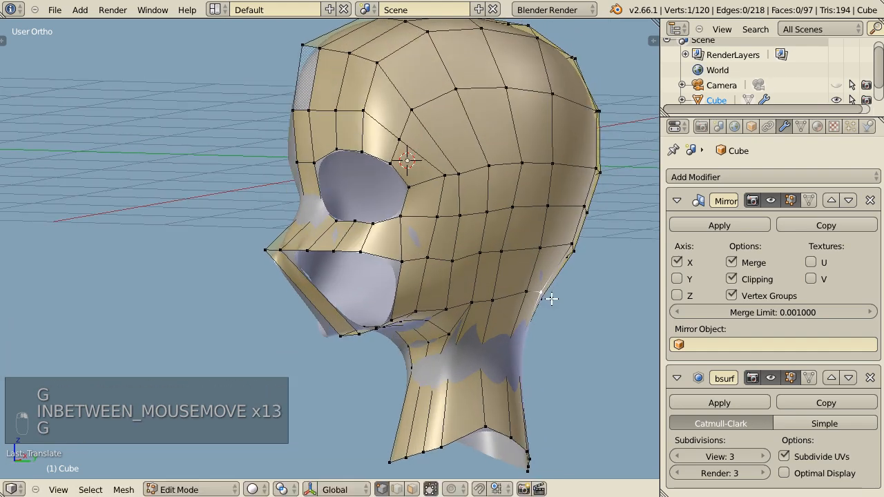
{"action": "middle_click_drag", "start_coordinate": [497, 329], "coordinate": [595, 338]}
{"action": "key", "text": "g"}
{"action": "left_click", "coordinate": [579, 336]}
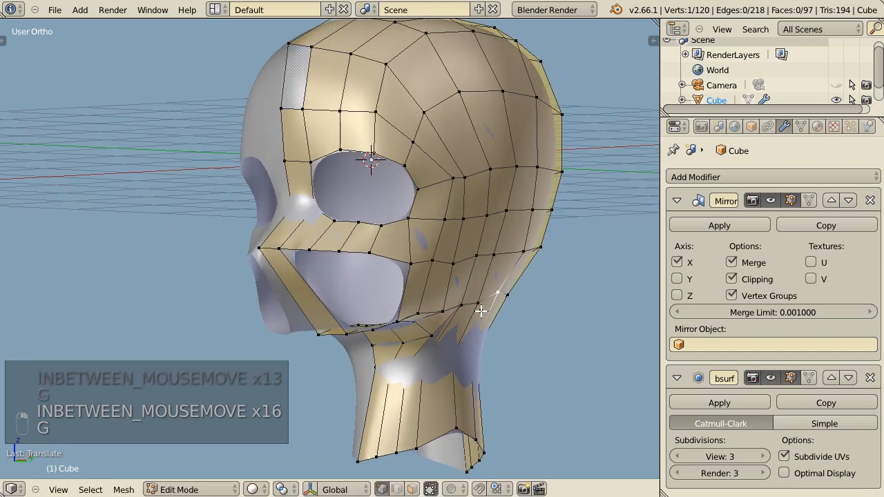
{"action": "key", "text": "g"}
{"action": "left_click", "coordinate": [454, 336]}
{"action": "middle_click_drag", "start_coordinate": [453, 336], "coordinate": [426, 381]}
- Leave mesh editing, save over the existing file and view the head from the front and right side
{"action": "key", "text": "Tab"}
{"action": "key", "text": "ctrl+s"}
{"action": "left_click", "coordinate": [399, 355]}
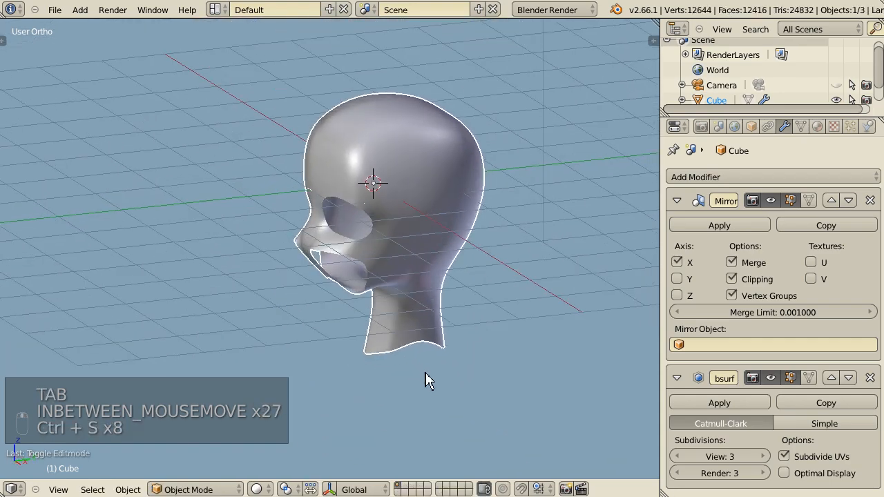
{"action": "key", "text": "KP_1"}
{"action": "scroll", "coordinate": [423, 379], "scroll_direction": "up", "scroll_amount": 4}
{"action": "key", "text": "KP_3"}
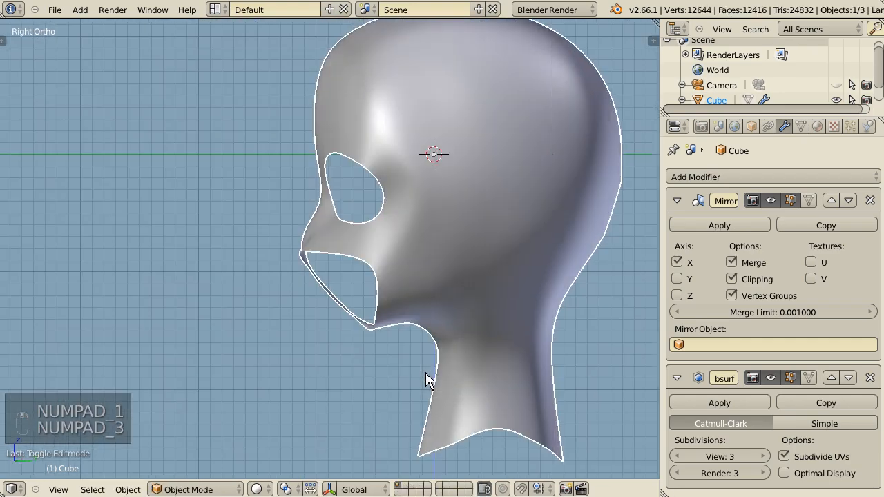
- Return to mesh editing and move the jawline vertex behind the lower face opening down about 0.04 and the cheek vertex above it slightly down
{"action": "key", "text": "Tab"}
{"action": "scroll", "coordinate": [376, 353], "scroll_direction": "up", "scroll_amount": 2}
{"action": "middle_click_drag", "start_coordinate": [385, 330], "coordinate": [394, 217]}
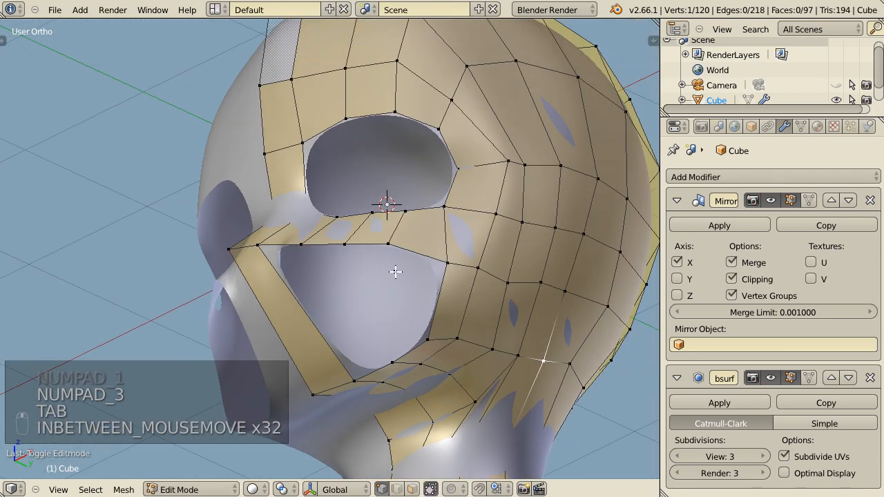
{"action": "right_click", "coordinate": [409, 274], "text": "alt"}
{"action": "key", "text": "ctrl+s"}
{"action": "middle_click_drag", "start_coordinate": [357, 338], "coordinate": [368, 308], "text": "shift"}
{"action": "right_click", "coordinate": [386, 310]}
{"action": "key", "text": "g"}
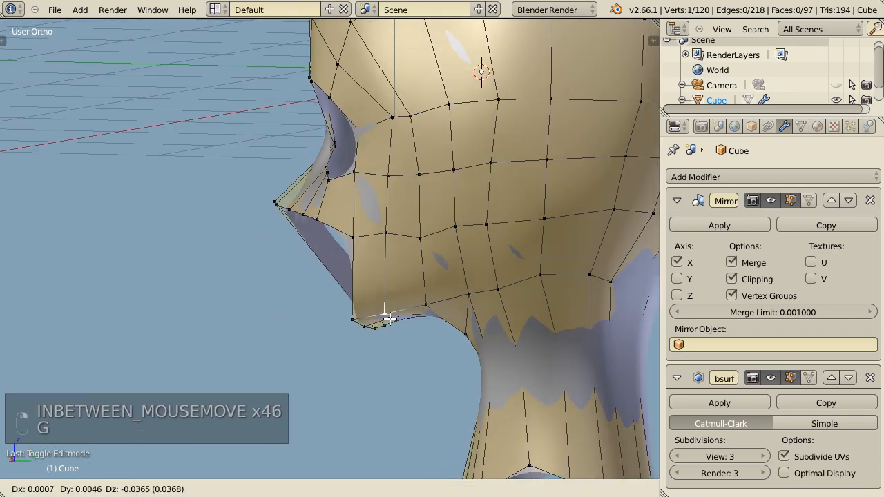
{"action": "left_click", "coordinate": [390, 318]}
{"action": "right_click", "coordinate": [389, 238]}
{"action": "key", "text": "g"}
{"action": "left_click", "coordinate": [388, 244]}
- Move the two temple vertices behind the outer corner of the eye opening slightly forward, toward the opening
{"action": "middle_click_drag", "start_coordinate": [356, 266], "coordinate": [441, 188]}
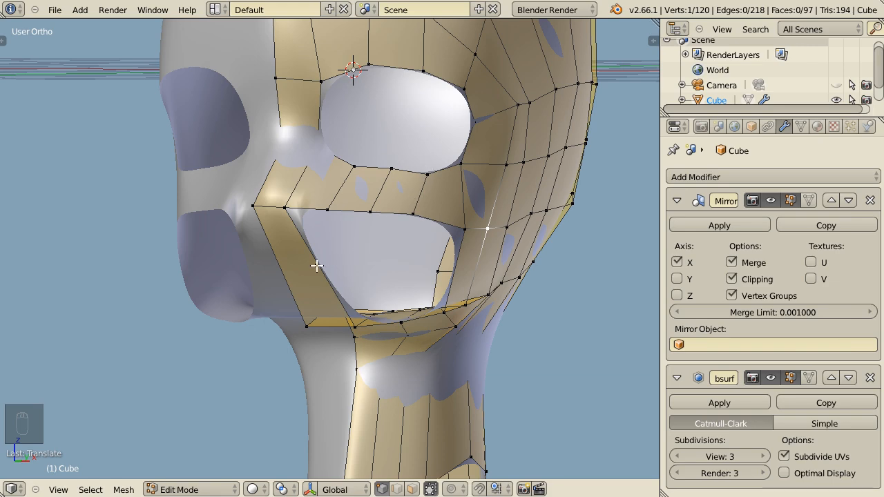
{"action": "middle_click_drag", "start_coordinate": [360, 280], "coordinate": [331, 227]}
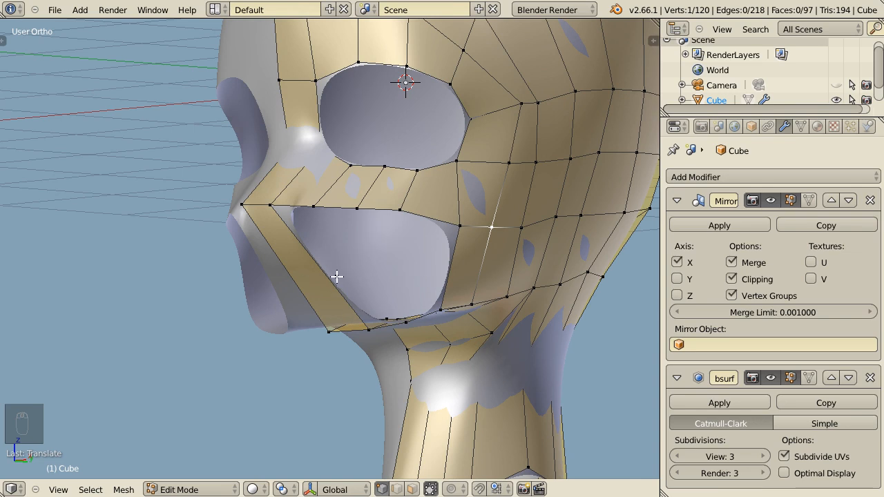
{"action": "key", "text": "g"}
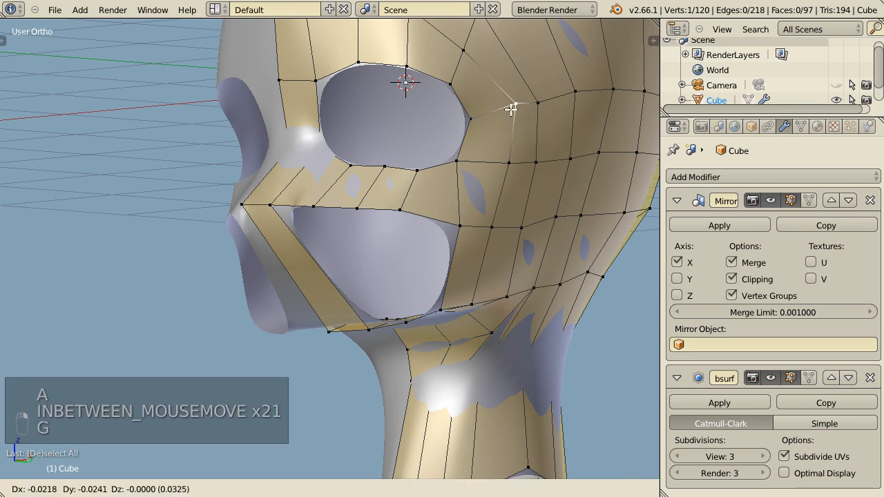
{"action": "left_click", "coordinate": [509, 166]}
{"action": "key", "text": "g"}
{"action": "left_click", "coordinate": [491, 166]}
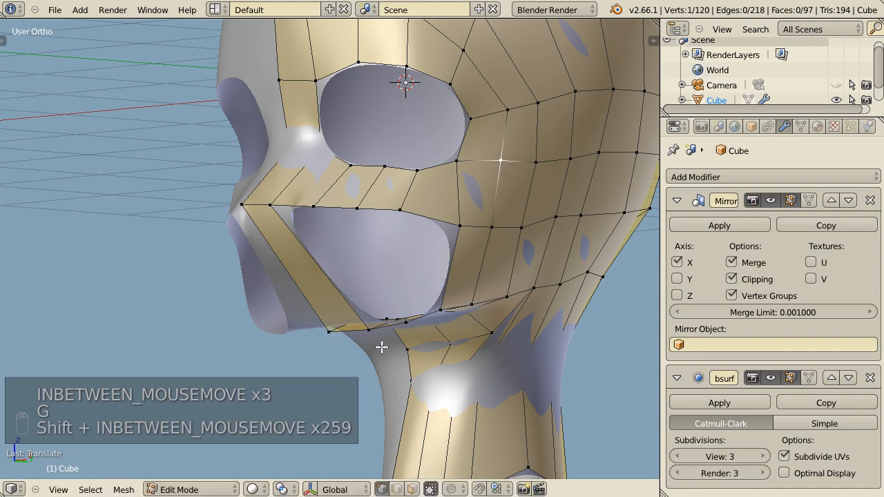
- Move the vertex where the underside of the jaw meets the neck, shifting it inward and down by about 0.04
{"action": "key", "text": "KP_3"}
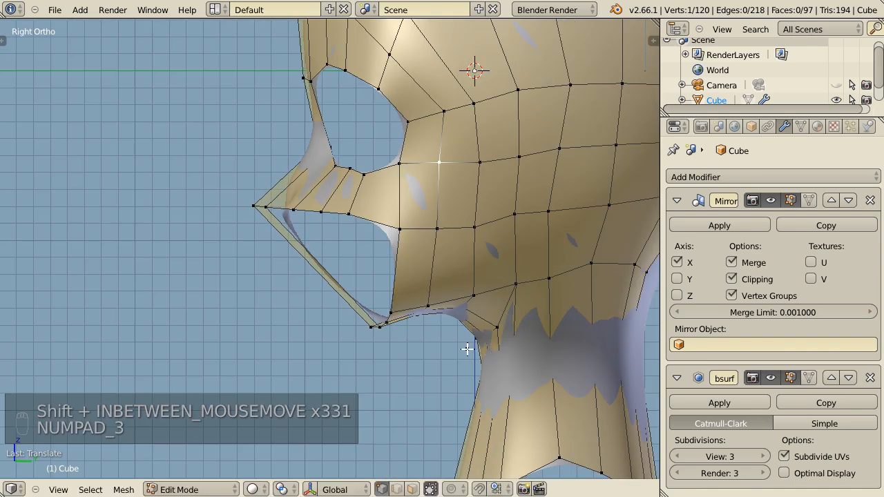
{"action": "middle_click_drag", "start_coordinate": [367, 306], "coordinate": [401, 260]}
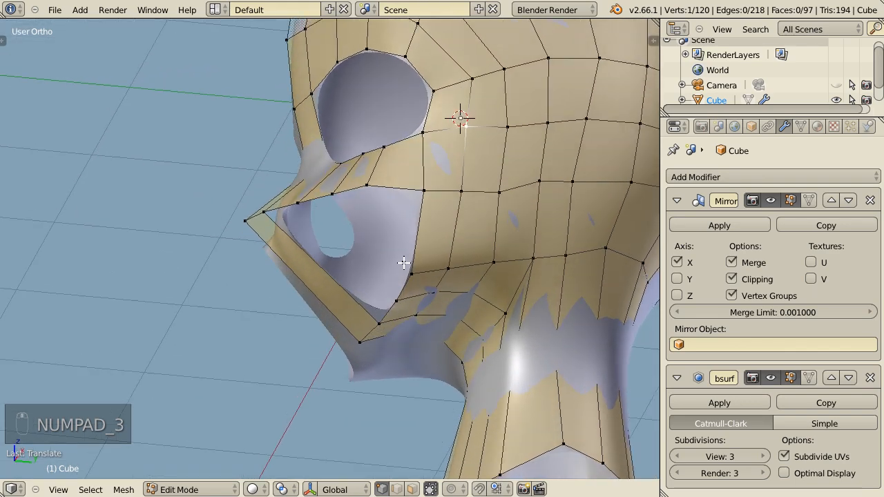
{"action": "right_click", "coordinate": [480, 299]}
{"action": "key", "text": "g"}
{"action": "left_click", "coordinate": [485, 313]}
{"action": "middle_click_drag", "start_coordinate": [484, 313], "coordinate": [571, 341]}
{"action": "key", "text": "g"}
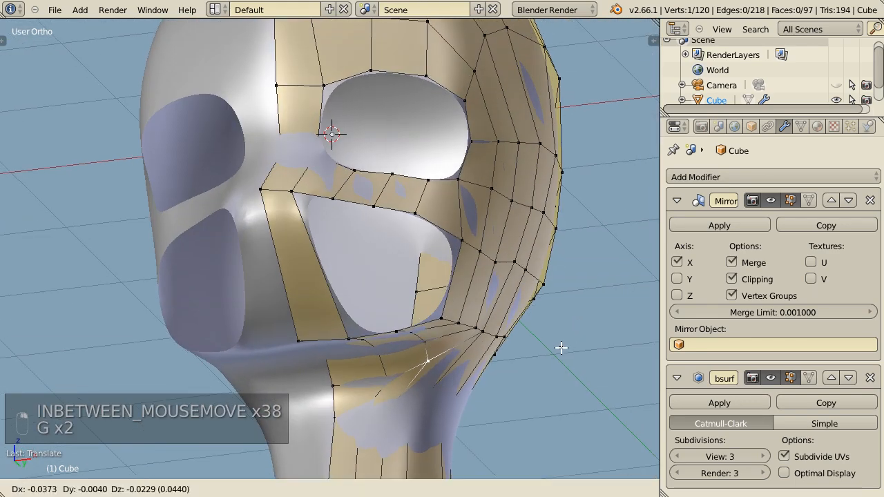
{"action": "left_click", "coordinate": [560, 347]}
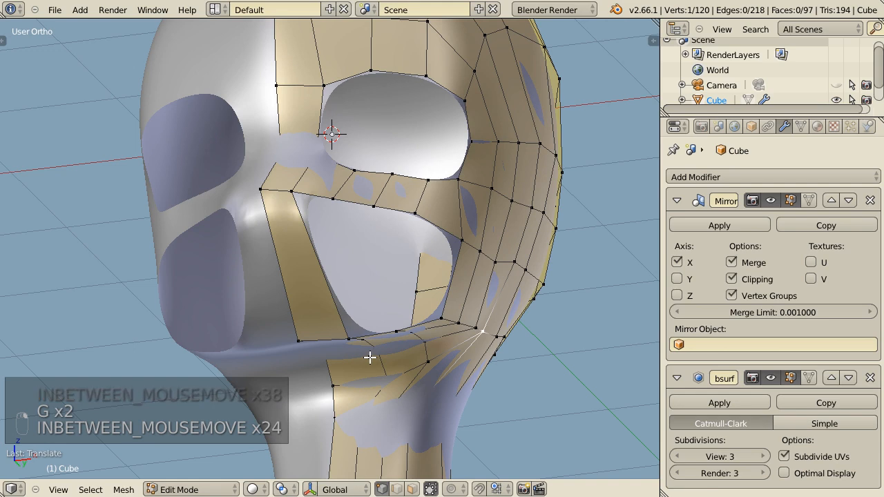
- Select the three jawline vertices at the lower rear corner of the face opening, move them inward and save the file
{"action": "right_click", "coordinate": [439, 320], "text": "shift"}
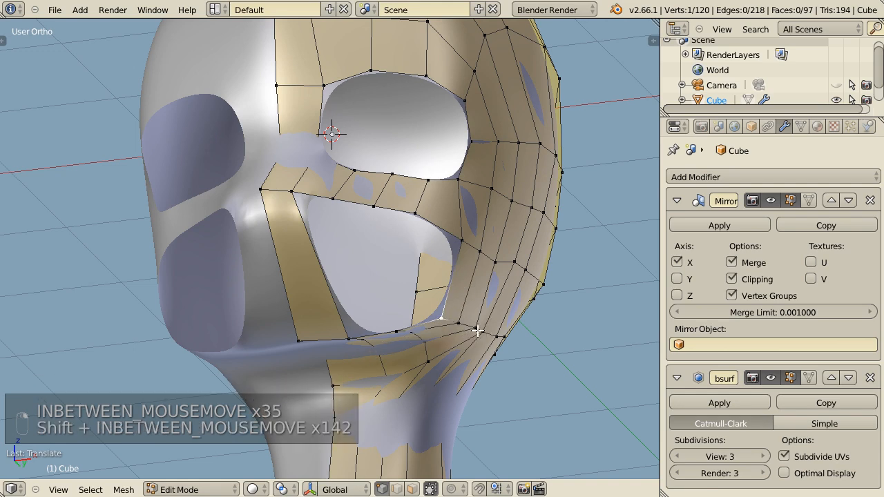
{"action": "key", "text": "g"}
{"action": "left_click", "coordinate": [438, 325]}
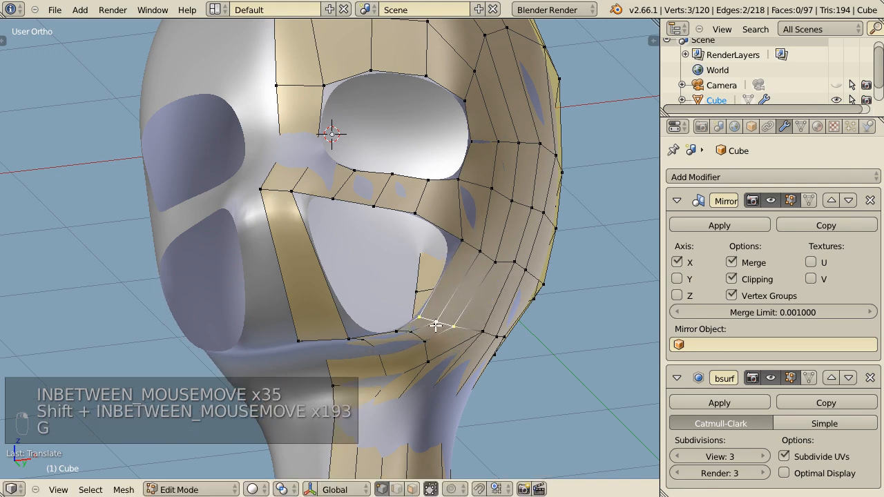
{"action": "key", "text": "KP_1"}
{"action": "key", "text": "ctrl+s"}
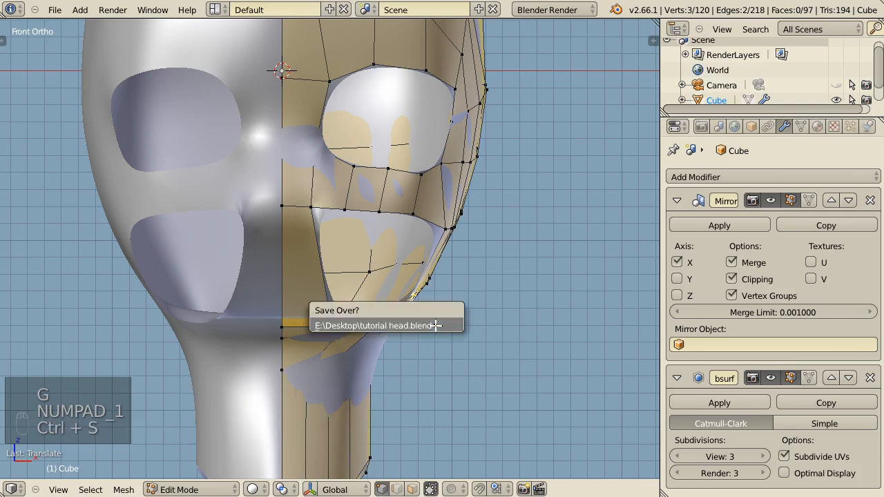
- Adjust the outermost vertex on the upper edge of the lower face opening, below the eye's outer corner
{"action": "key", "text": "z"}
{"action": "key", "text": "z"}
{"action": "middle_click_drag", "start_coordinate": [435, 326], "coordinate": [384, 322]}
{"action": "key", "text": "g"}
{"action": "left_click", "coordinate": [426, 210]}
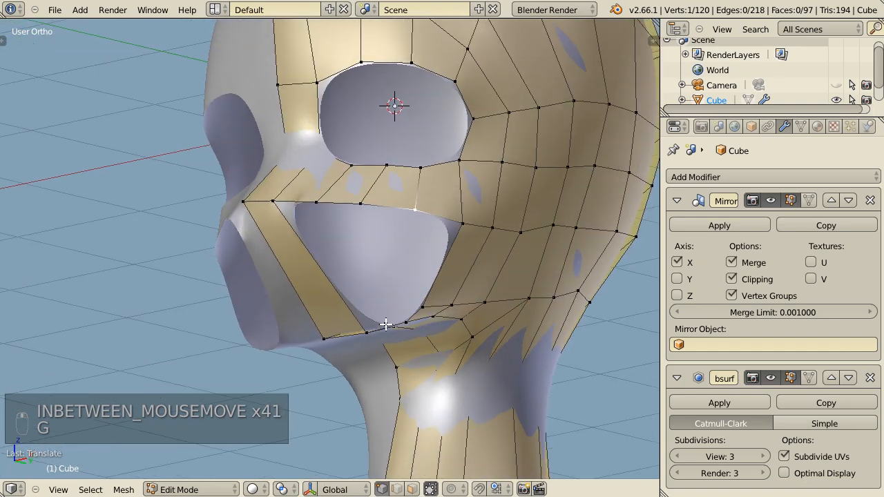
- Try to extrude a chain of three edges from the upper edge vertex down into the lower face opening
{"action": "key", "text": "ctrl+r"}
{"action": "left_click", "coordinate": [577, 262]}
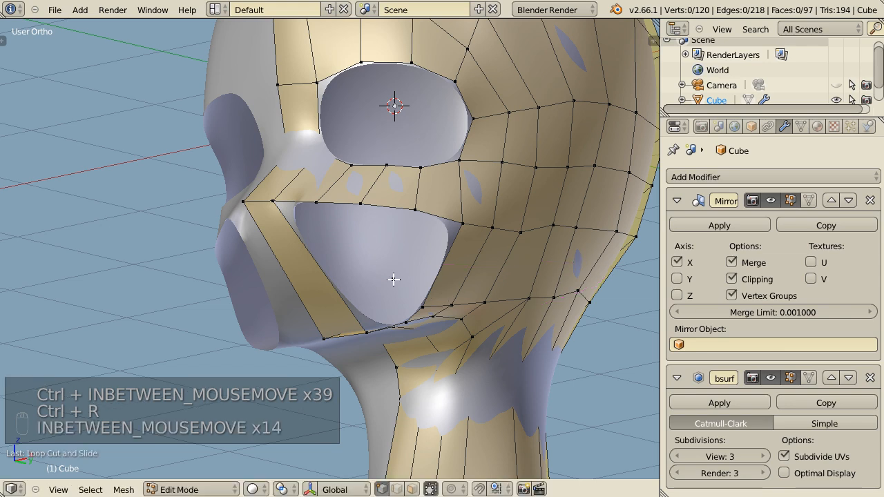
{"action": "key", "text": "e"}
{"action": "left_click", "coordinate": [407, 267]}
{"action": "key", "text": "e"}
{"action": "left_click", "coordinate": [380, 297]}
{"action": "key", "text": "e"}
{"action": "left_click", "coordinate": [364, 307]}
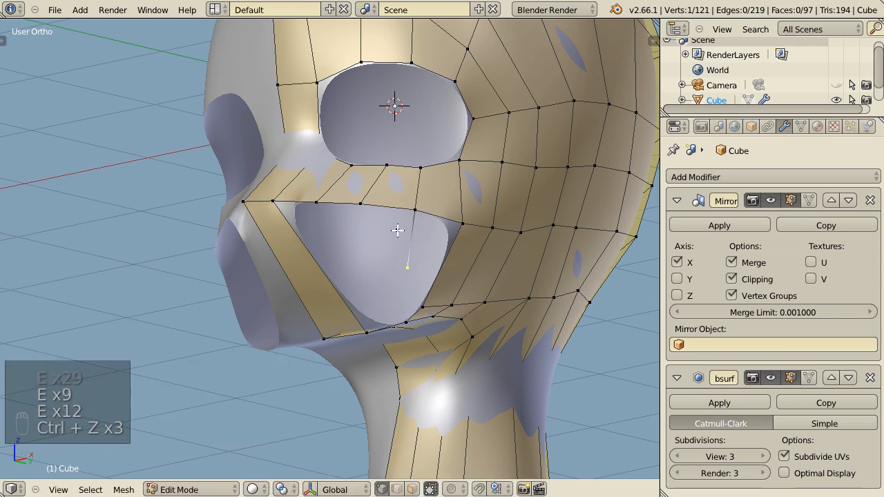
- Add a horizontal edge loop around the head just above the jaw row and move its rear end vertex toward the mirror centre line
{"action": "middle_click_drag", "start_coordinate": [431, 282], "coordinate": [413, 314]}
{"action": "key", "text": "ctrl+r"}
{"action": "scroll", "coordinate": [428, 276], "scroll_direction": "up", "scroll_amount": 5, "text": "alt"}
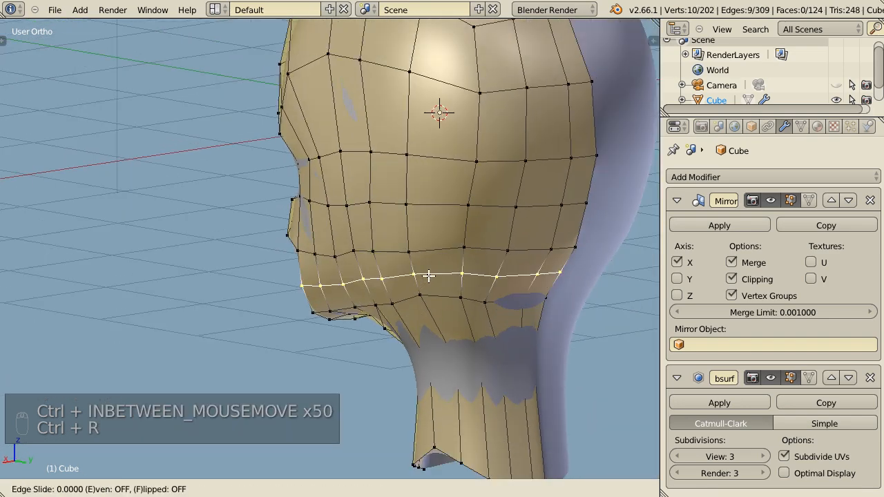
{"action": "left_click", "coordinate": [434, 221]}
{"action": "middle_click_drag", "start_coordinate": [434, 221], "coordinate": [415, 346]}
{"action": "key", "text": "g"}
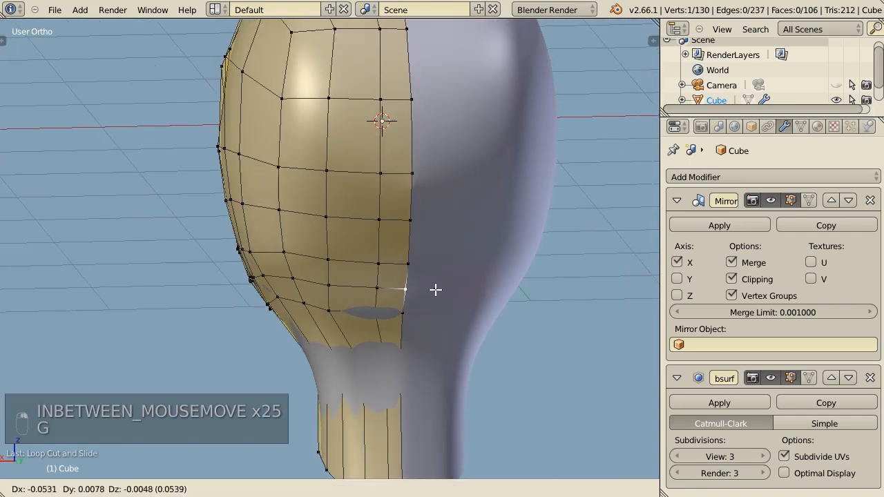
{"action": "left_click", "coordinate": [440, 292]}
- Extrude the outer vertex on the lower face opening's upper edge three times, forming a chain that curves down toward the chin
{"action": "middle_click_drag", "start_coordinate": [440, 292], "coordinate": [114, 330]}
{"action": "key", "text": "a"}
{"action": "scroll", "coordinate": [483, 320], "scroll_direction": "up", "scroll_amount": 4}
{"action": "middle_click_drag", "start_coordinate": [495, 319], "coordinate": [404, 318]}
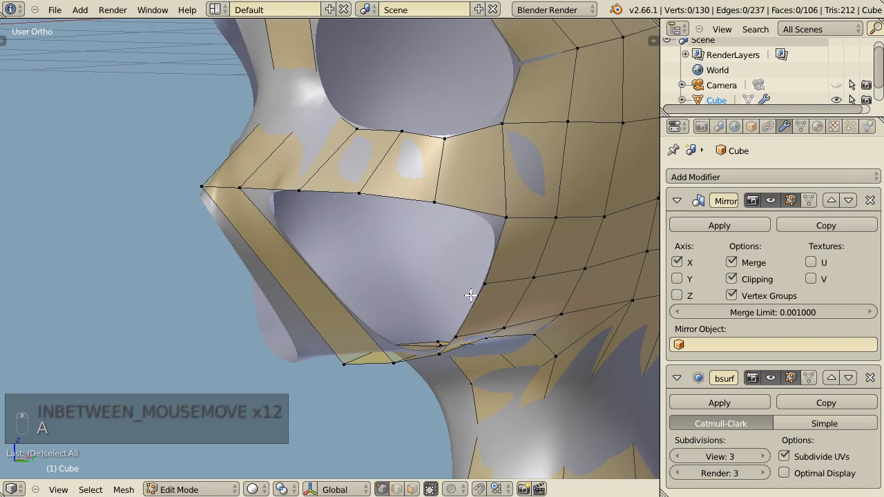
{"action": "right_click", "coordinate": [433, 207]}
{"action": "middle_click_drag", "start_coordinate": [400, 361], "coordinate": [451, 266]}
{"action": "key", "text": "e"}
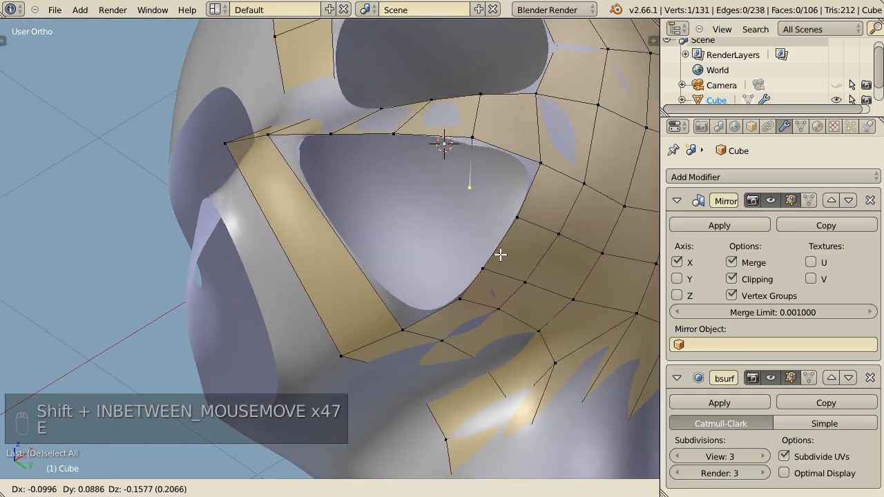
{"action": "left_click", "coordinate": [494, 259]}
{"action": "key", "text": "e"}
{"action": "left_click", "coordinate": [473, 304]}
{"action": "key", "text": "e"}
{"action": "left_click", "coordinate": [454, 328]}
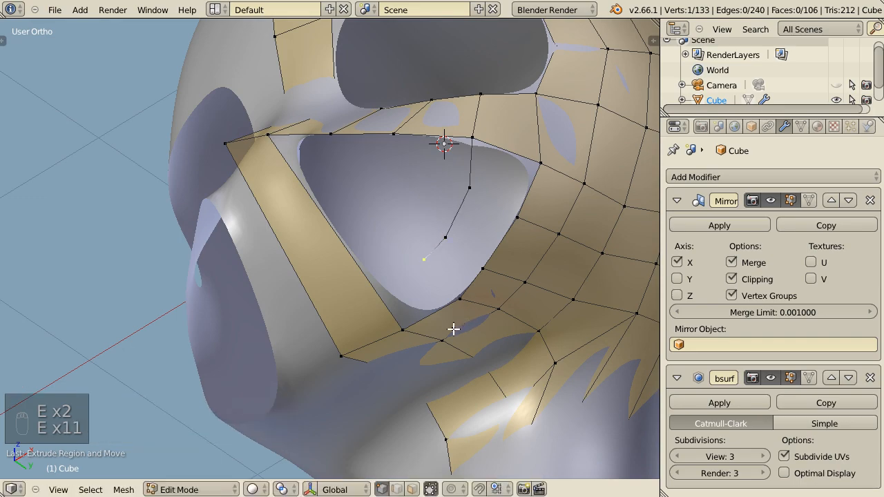
- Connect each of the three extruded chain vertices with an edge to the matching vertex on the opening's rear and lower border
{"action": "middle_click_drag", "start_coordinate": [454, 327], "coordinate": [481, 353]}
{"action": "middle_click_drag", "start_coordinate": [468, 374], "coordinate": [479, 310]}
{"action": "right_click", "coordinate": [526, 249]}
{"action": "right_click", "coordinate": [474, 199]}
{"action": "right_click", "coordinate": [520, 247], "text": "shift"}
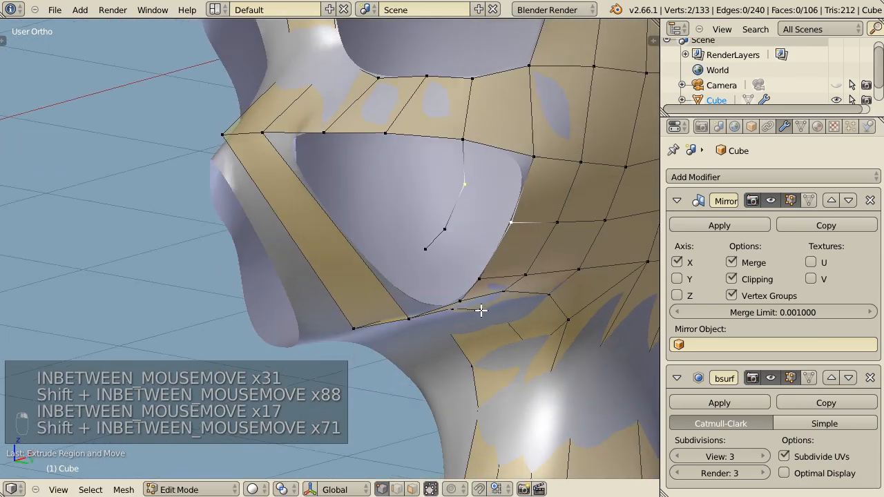
{"action": "key", "text": "f"}
{"action": "right_click", "coordinate": [479, 279]}
{"action": "right_click", "coordinate": [459, 232], "text": "shift"}
{"action": "key", "text": "f"}
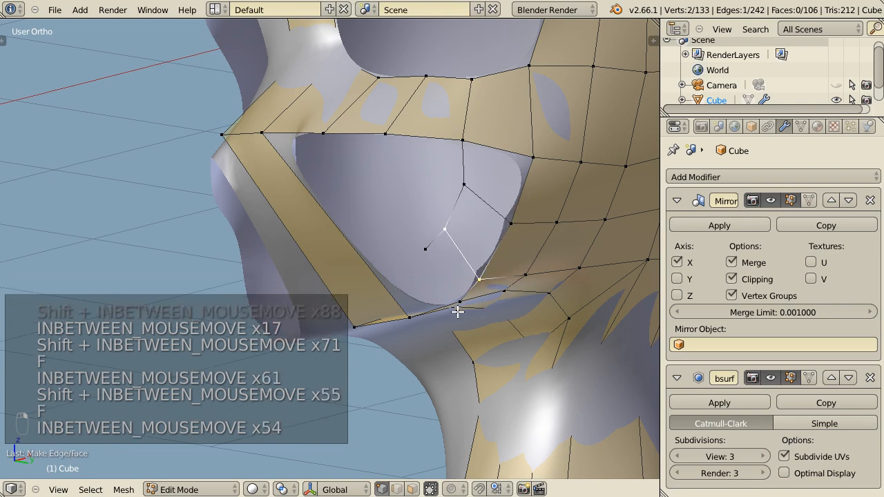
{"action": "right_click", "coordinate": [425, 249]}
{"action": "right_click", "coordinate": [459, 301], "text": "shift"}
{"action": "key", "text": "f"}
{"action": "middle_click_drag", "start_coordinate": [443, 291], "coordinate": [478, 286]}
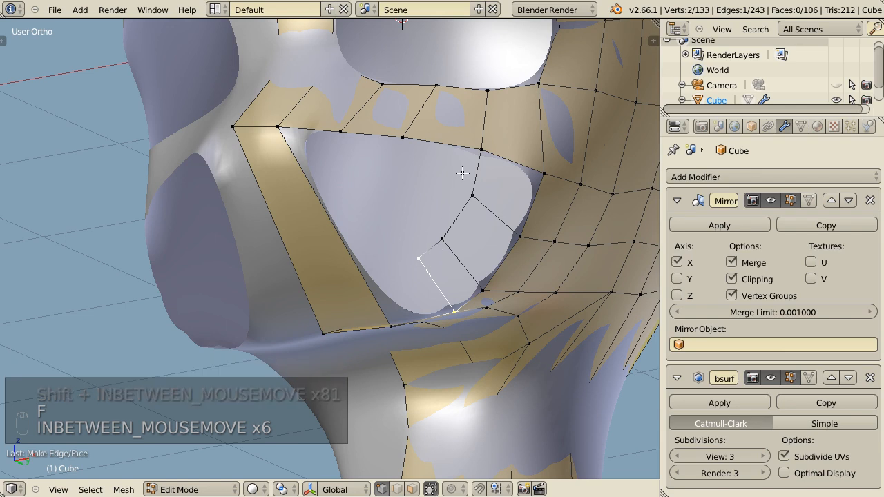
- Cut a loop across the lower part of the centre face strip and join its inner vertex to the end of the extruded chain
{"action": "right_click", "coordinate": [417, 266]}
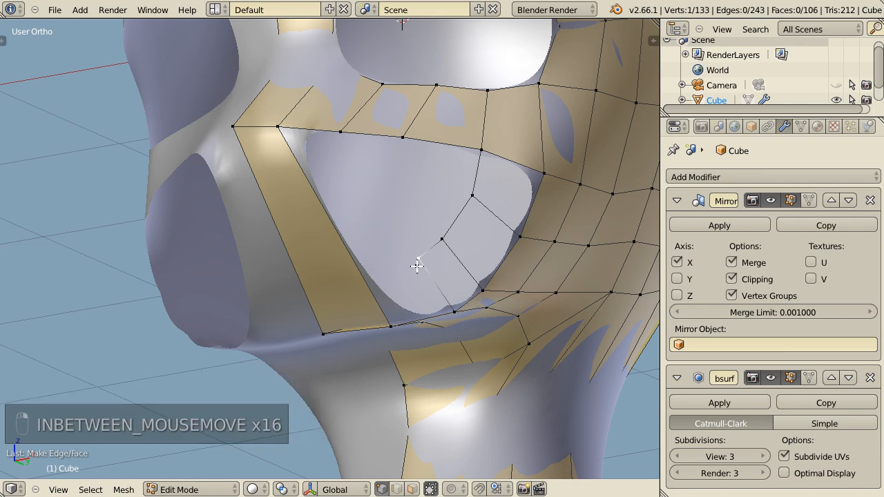
{"action": "key", "text": "ctrl+r"}
{"action": "left_click", "coordinate": [312, 207]}
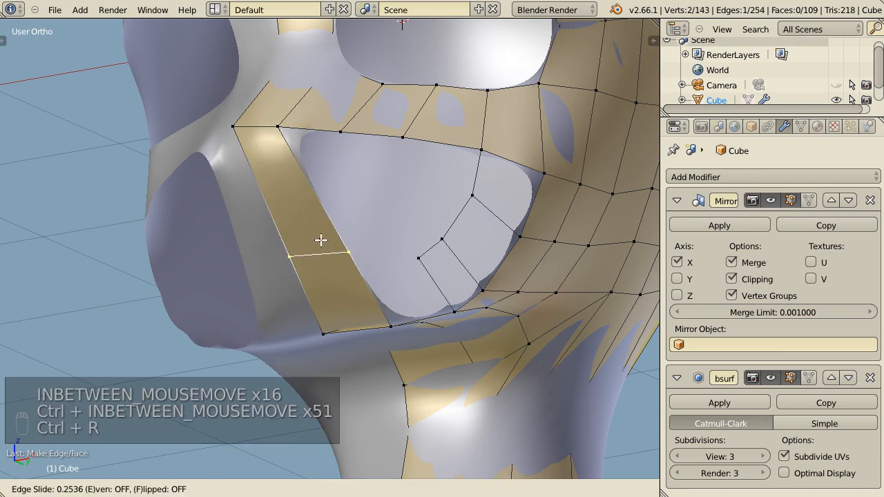
{"action": "left_click", "coordinate": [330, 269]}
{"action": "right_click", "coordinate": [363, 276]}
{"action": "right_click", "coordinate": [420, 260], "text": "shift"}
{"action": "key", "text": "f"}
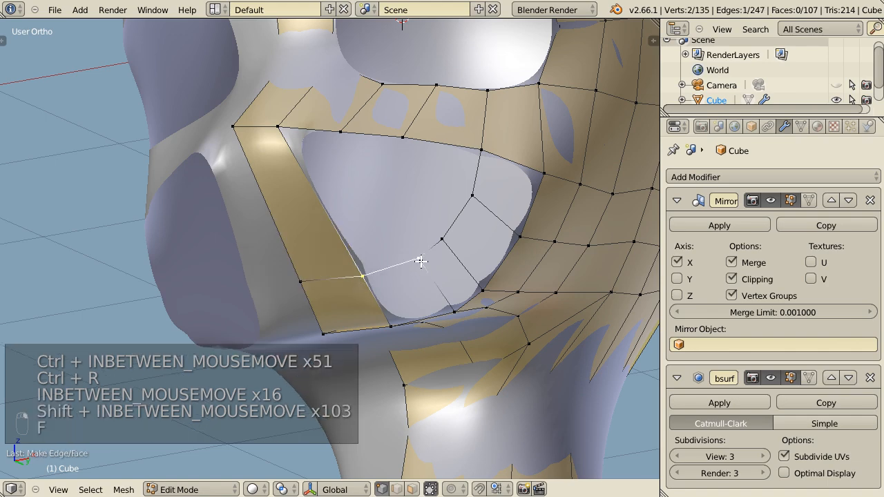
- Select the edges around the new cheek-to-chin strip and fill it with four faces
{"action": "right_click", "coordinate": [404, 308], "text": "alt+shift"}
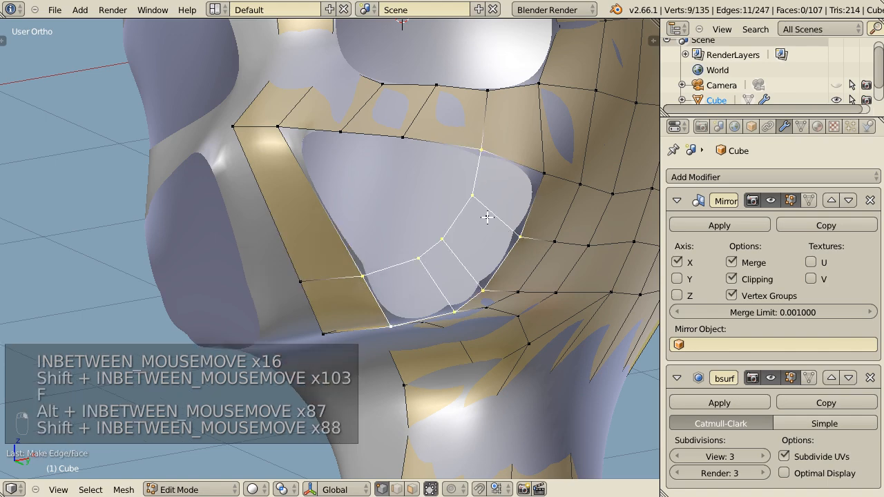
{"action": "key", "text": "f"}
{"action": "middle_click_drag", "start_coordinate": [540, 172], "coordinate": [420, 326]}
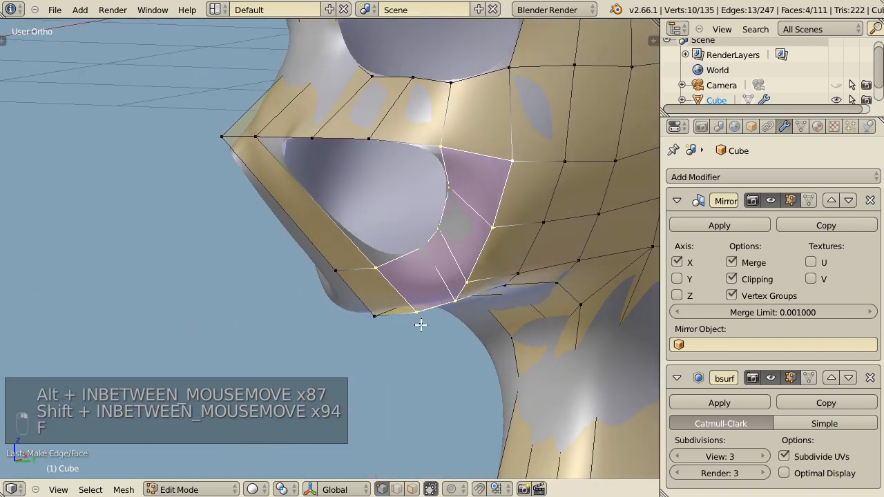
- Select the three vertices on the new strip's inner edge and move them about -0.11 along global Y
{"action": "right_click", "coordinate": [424, 240]}
{"action": "right_click", "coordinate": [440, 226], "text": "shift"}
{"action": "right_click", "coordinate": [456, 199], "text": "shift"}
{"action": "middle_click_drag", "start_coordinate": [474, 237], "coordinate": [424, 248]}
{"action": "key", "text": "g"}
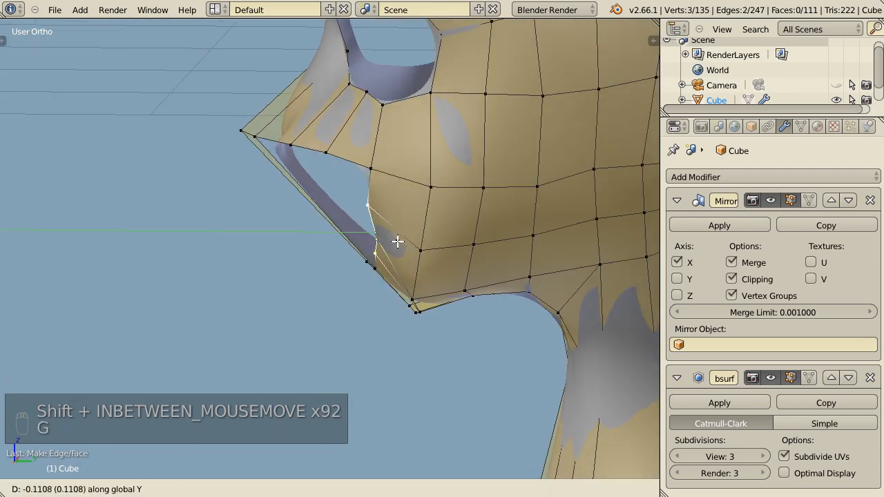
{"action": "left_click", "coordinate": [397, 241]}
- Reposition individual vertices along the opening's outer edge to smooth its curve toward the chin
{"action": "right_click", "coordinate": [380, 212]}
{"action": "middle_click_drag", "start_coordinate": [381, 211], "coordinate": [514, 268]}
{"action": "key", "text": "g"}
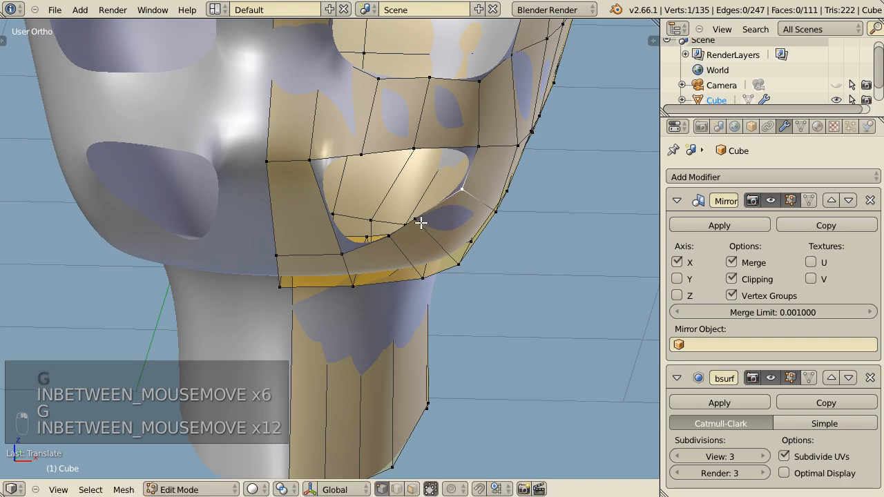
{"action": "left_click", "coordinate": [435, 228]}
{"action": "key", "text": "g"}
{"action": "left_click", "coordinate": [397, 259]}
- Adjust the lower cheek and jaw vertices behind the new strip to even out the grid spacing from the side
{"action": "middle_click_drag", "start_coordinate": [457, 302], "coordinate": [431, 299]}
{"action": "key", "text": "g"}
{"action": "left_click", "coordinate": [476, 280]}
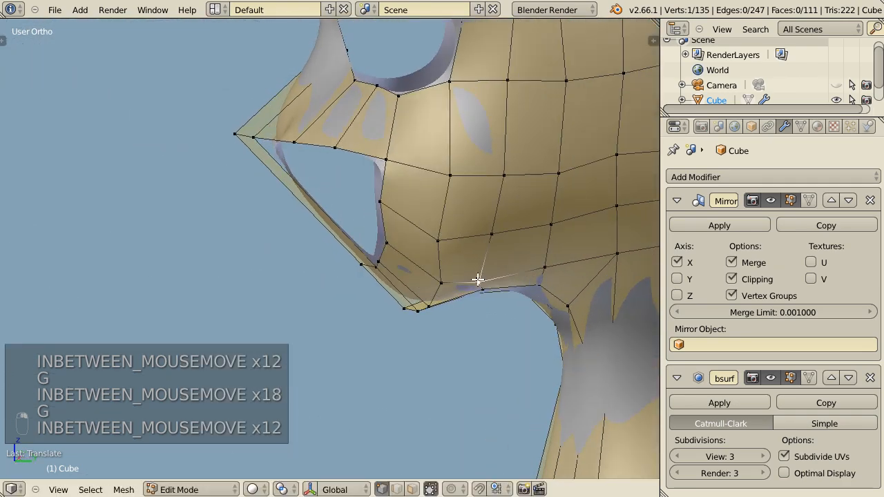
{"action": "key", "text": "g"}
{"action": "key", "text": "g"}
{"action": "left_click", "coordinate": [509, 235]}
- Shift the strip's outer cheek vertex and the jawline vertices below it backward to round the jaw toward the chin
{"action": "key", "text": "g"}
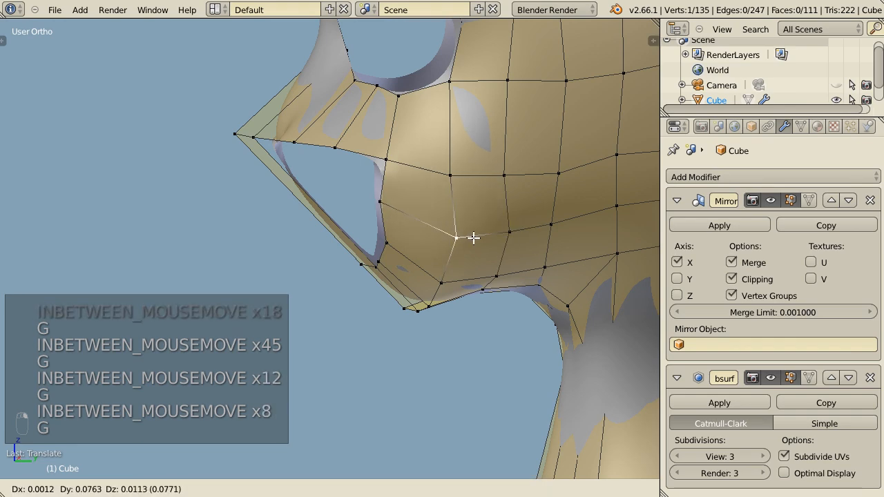
{"action": "left_click", "coordinate": [450, 292]}
{"action": "key", "text": "g"}
{"action": "left_click", "coordinate": [451, 293]}
{"action": "key", "text": "g"}
{"action": "left_click", "coordinate": [449, 296]}
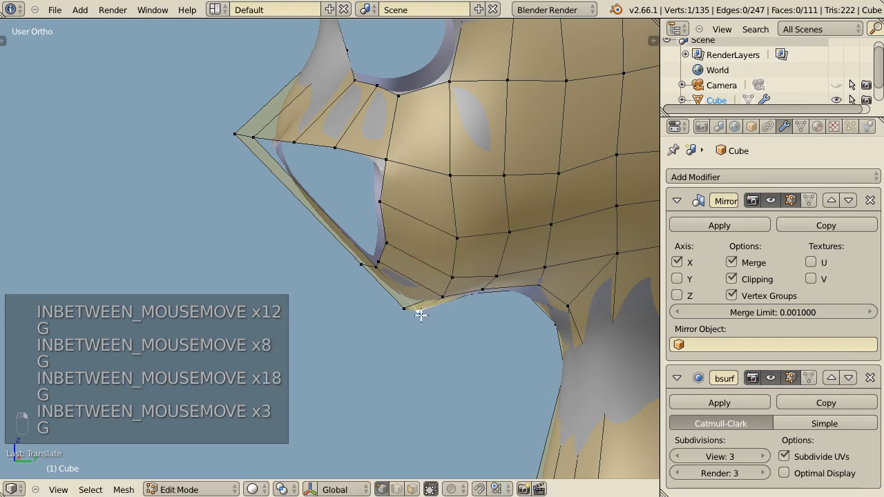
{"action": "key", "text": "g"}
{"action": "left_click", "coordinate": [431, 305]}
- Slide the two lower jaw vertices backward together and move the vertex beneath them to match
{"action": "middle_click_drag", "start_coordinate": [430, 306], "coordinate": [465, 236]}
{"action": "right_click", "coordinate": [465, 235]}
{"action": "right_click", "coordinate": [464, 184], "text": "shift"}
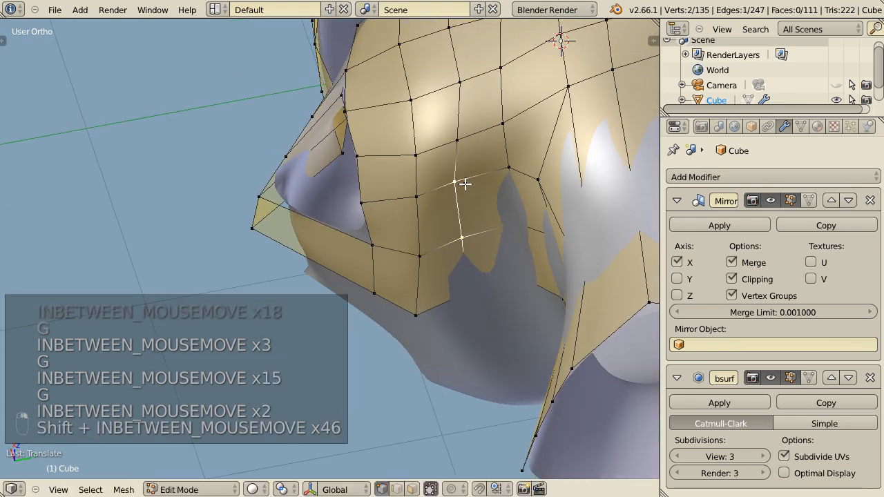
{"action": "key", "text": "g"}
{"action": "key", "text": "g"}
{"action": "left_click", "coordinate": [477, 205]}
{"action": "right_click", "coordinate": [467, 288]}
{"action": "key", "text": "g"}
{"action": "key", "text": "g"}
{"action": "left_click", "coordinate": [488, 284]}
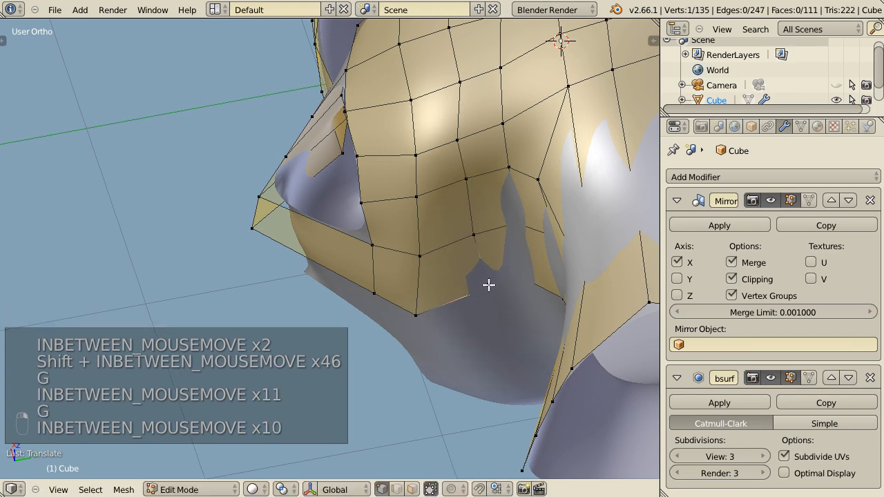
- Save the file and check the smoothed head in Object Mode before resuming mesh editing
{"action": "middle_click_drag", "start_coordinate": [465, 183], "coordinate": [497, 296]}
{"action": "key", "text": "ctrl+s"}
{"action": "left_click", "coordinate": [375, 275]}
{"action": "scroll", "coordinate": [375, 270], "scroll_direction": "down", "scroll_amount": 3}
{"action": "key", "text": "Tab"}
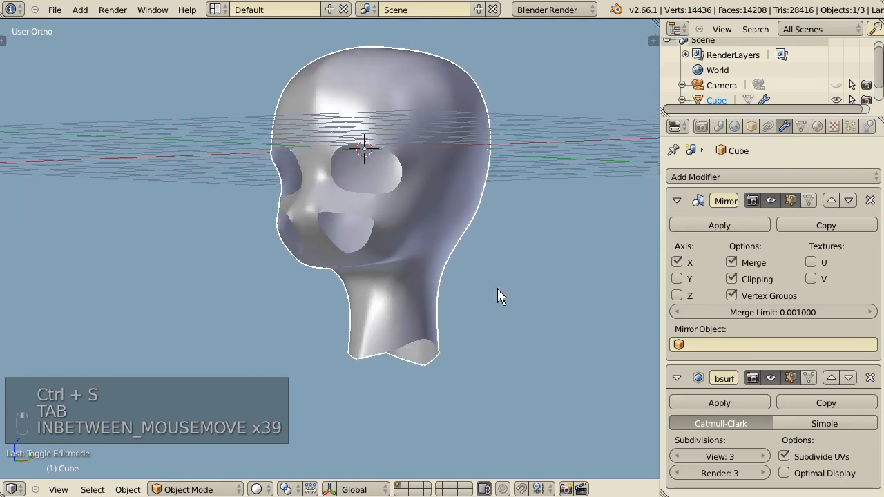
{"action": "key", "text": "Tab"}
- Select the edge nearest the nose in the strip between eye socket and lower opening and reposition it
{"action": "scroll", "coordinate": [415, 304], "scroll_direction": "up", "scroll_amount": 4}
{"action": "middle_click_drag", "start_coordinate": [414, 304], "coordinate": [343, 296]}
{"action": "middle_click_drag", "start_coordinate": [316, 178], "coordinate": [418, 187]}
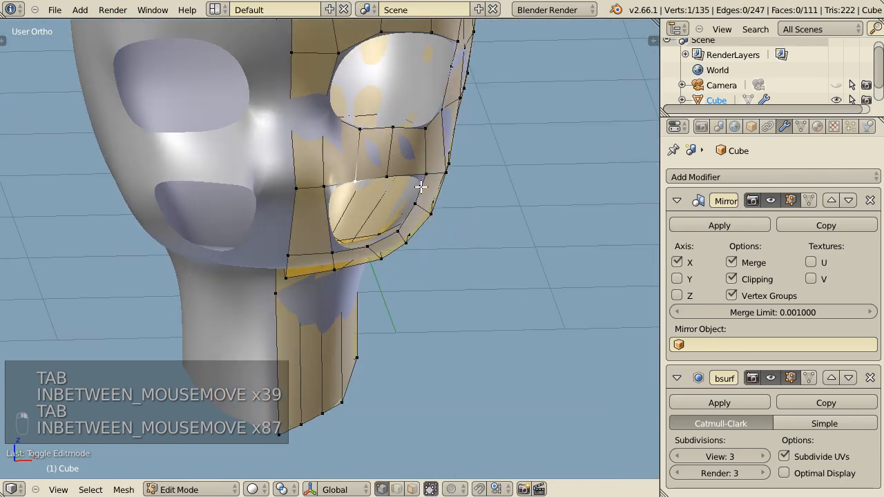
{"action": "right_click", "coordinate": [361, 134], "text": "shift"}
{"action": "scroll", "coordinate": [354, 247], "scroll_direction": "up", "scroll_amount": 3}
{"action": "middle_click_drag", "start_coordinate": [354, 247], "coordinate": [410, 415]}
{"action": "scroll", "coordinate": [397, 320], "scroll_direction": "up", "scroll_amount": 3}
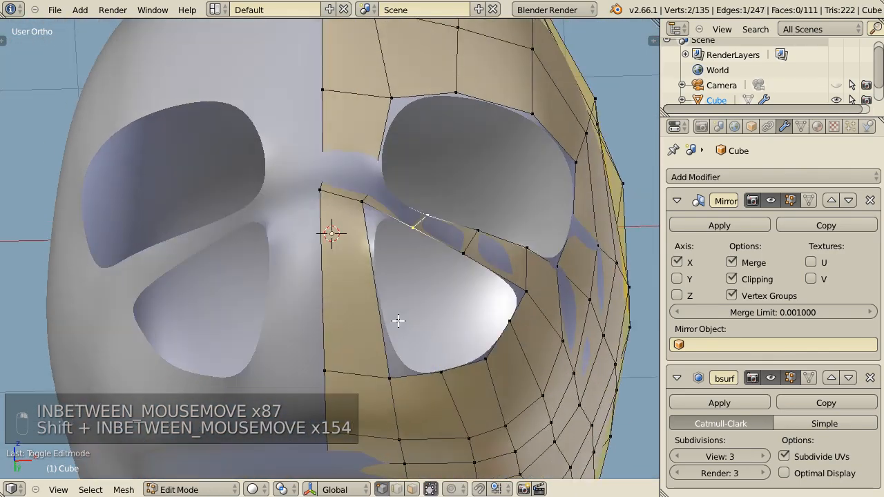
{"action": "middle_click_drag", "start_coordinate": [396, 320], "coordinate": [462, 268]}
{"action": "key", "text": "g"}
{"action": "left_click", "coordinate": [411, 277]}
- Refine the position of the selected nose-side edge in the right orthographic view
{"action": "key", "text": "KP_3"}
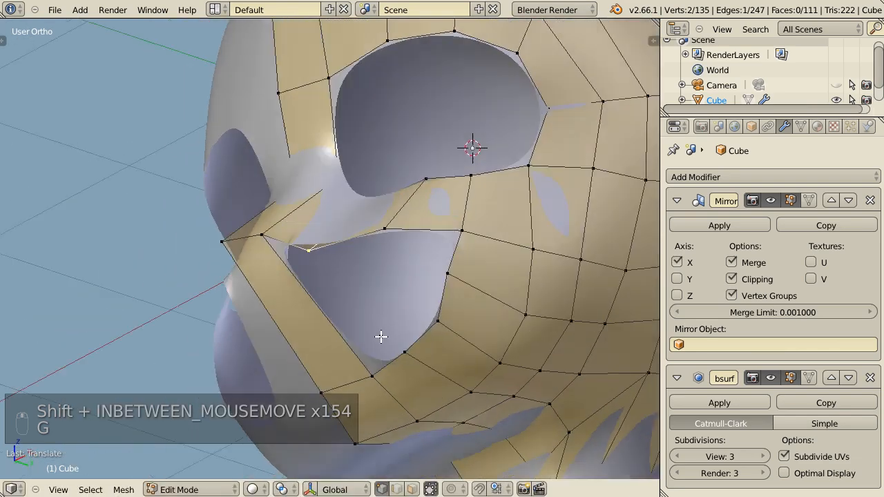
{"action": "key", "text": "r"}
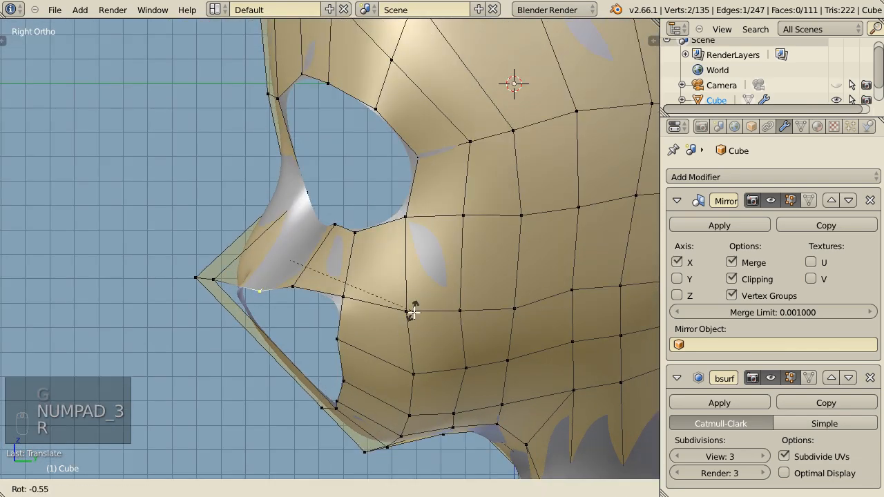
{"action": "key", "text": "g"}
{"action": "left_click", "coordinate": [387, 286]}
- Rotate the next edge of the under-eye strip and move it slightly back toward the cheek
{"action": "right_click", "coordinate": [293, 286]}
{"action": "right_click", "coordinate": [335, 225], "text": "shift"}
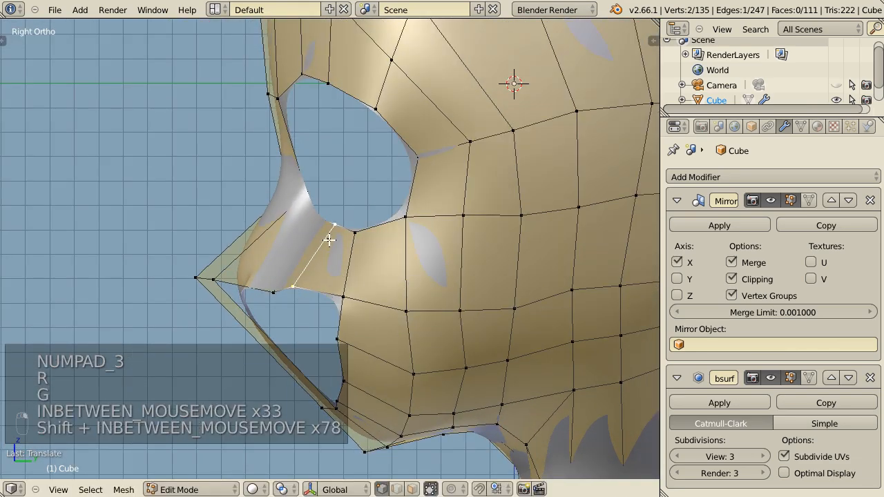
{"action": "key", "text": "r"}
{"action": "left_click", "coordinate": [410, 298]}
{"action": "key", "text": "g"}
{"action": "left_click", "coordinate": [413, 292]}
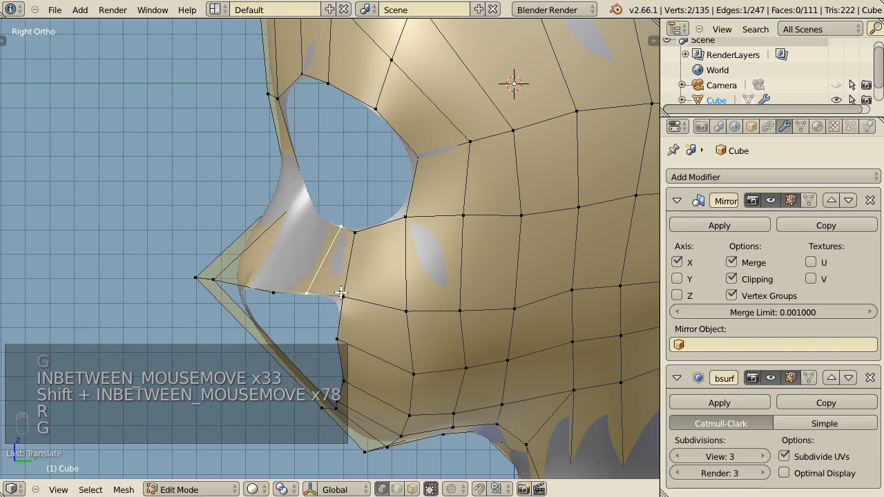
- Adjust the two following edges of the under-eye strip for more even spacing and save the file
{"action": "right_click", "coordinate": [344, 299]}
{"action": "right_click", "coordinate": [355, 235], "text": "shift"}
{"action": "key", "text": "g"}
{"action": "left_click", "coordinate": [369, 241]}
{"action": "right_click", "coordinate": [406, 311]}
{"action": "right_click", "coordinate": [406, 216], "text": "shift"}
{"action": "key", "text": "g"}
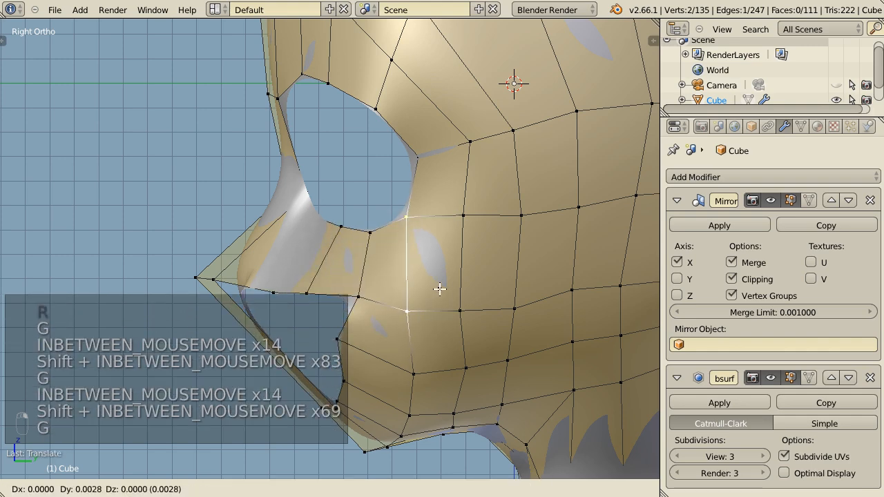
{"action": "left_click", "coordinate": [436, 292]}
{"action": "middle_click_drag", "start_coordinate": [436, 292], "coordinate": [468, 320]}
{"action": "key", "text": "ctrl+s"}
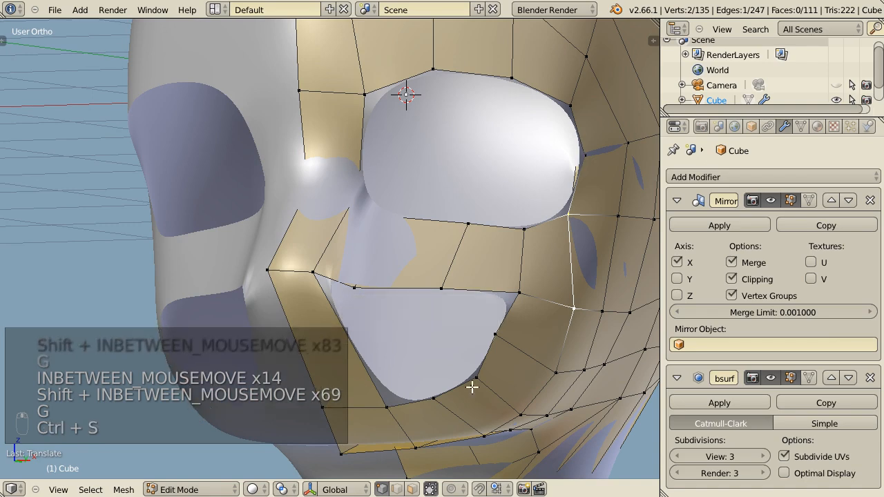
- Extrude the middle vertex on the remaining opening's upper edge three times, curving the chain down toward the centre strip
{"action": "middle_click_drag", "start_coordinate": [474, 384], "coordinate": [465, 295], "text": "shift"}
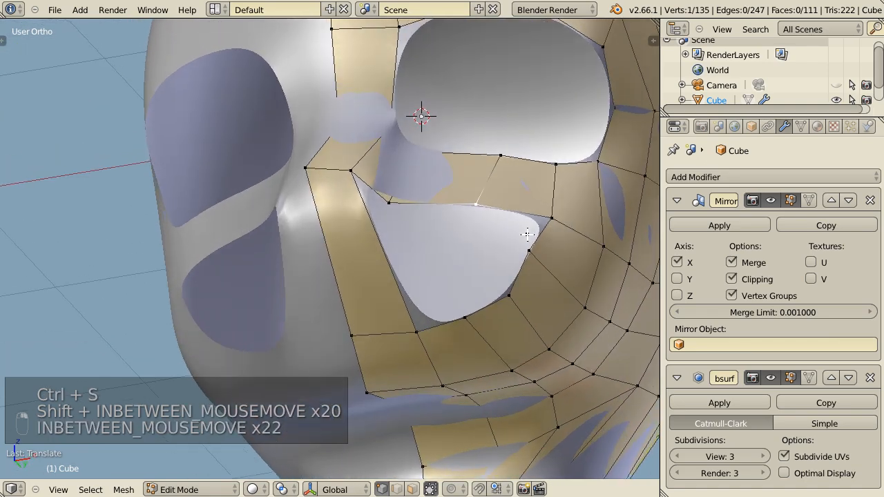
{"action": "key", "text": "e"}
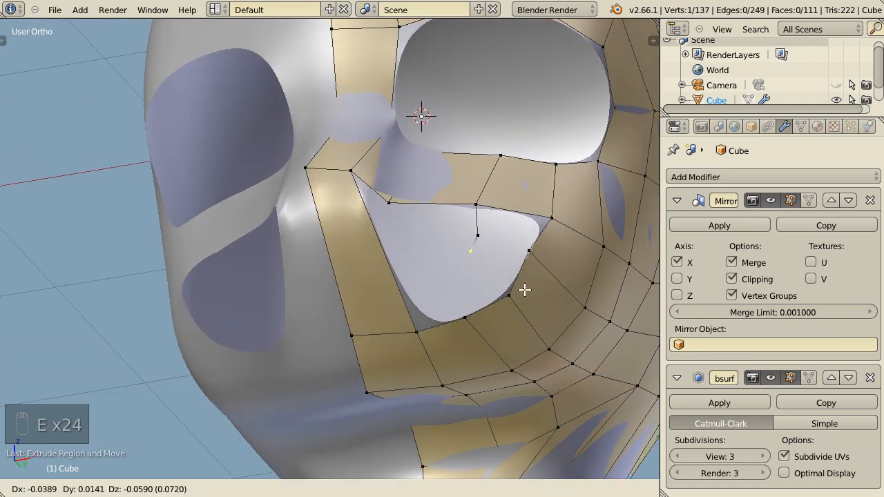
{"action": "left_click", "coordinate": [498, 309]}
- Cut a loop across the centre face strip beside the opening and join its inner vertex to the new chain's end
{"action": "key", "text": "ctrl+r"}
{"action": "left_click", "coordinate": [392, 280]}
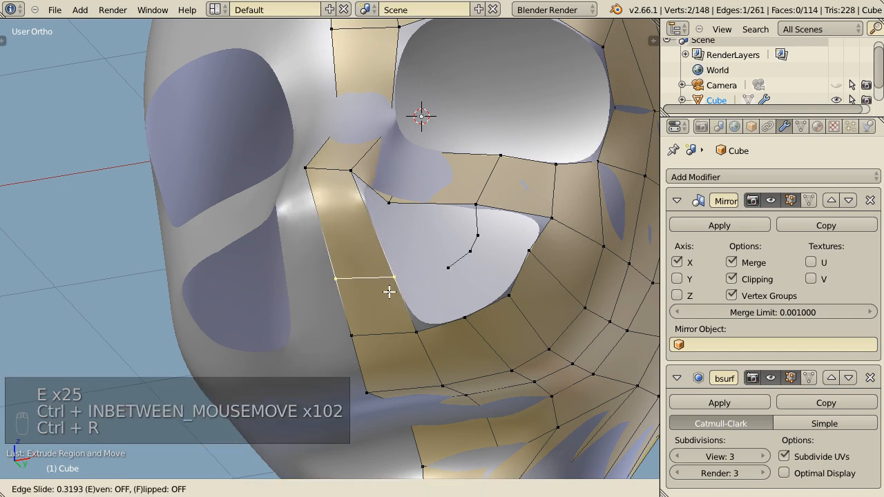
{"action": "left_click", "coordinate": [398, 294]}
{"action": "right_click", "coordinate": [399, 293]}
{"action": "right_click", "coordinate": [451, 270], "text": "shift"}
{"action": "key", "text": "f"}
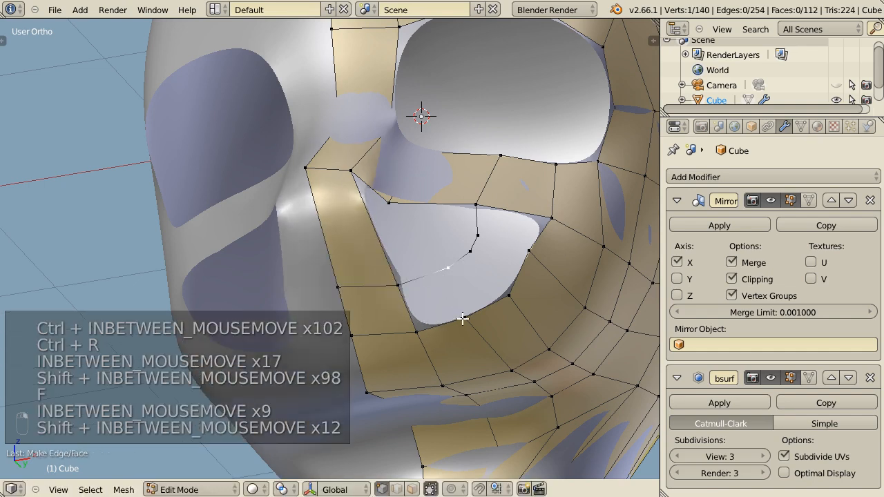
- Connect the three chain vertices to the opening's outer border with edges and fill the resulting strip with four faces
{"action": "key", "text": "f"}
{"action": "right_click", "coordinate": [509, 295]}
{"action": "right_click", "coordinate": [472, 250], "text": "shift"}
{"action": "key", "text": "f"}
{"action": "right_click", "coordinate": [477, 236]}
{"action": "right_click", "coordinate": [528, 252], "text": "shift"}
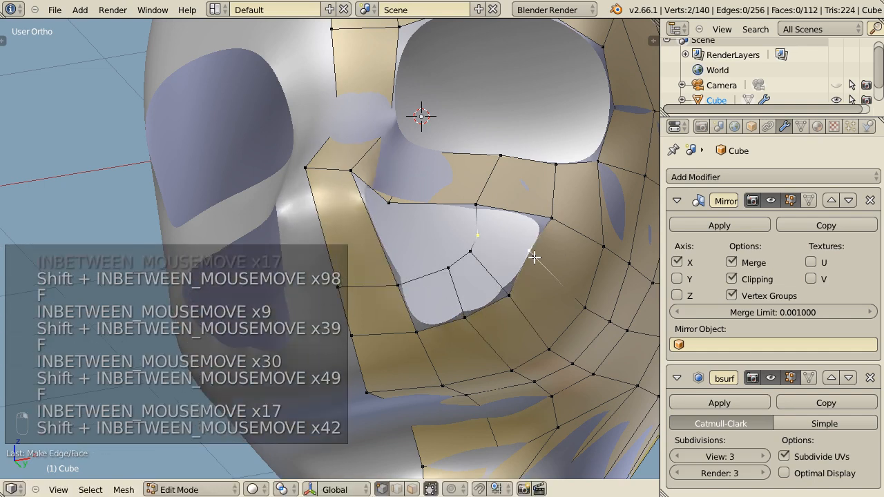
{"action": "key", "text": "f"}
{"action": "right_click", "coordinate": [467, 247], "text": "alt"}
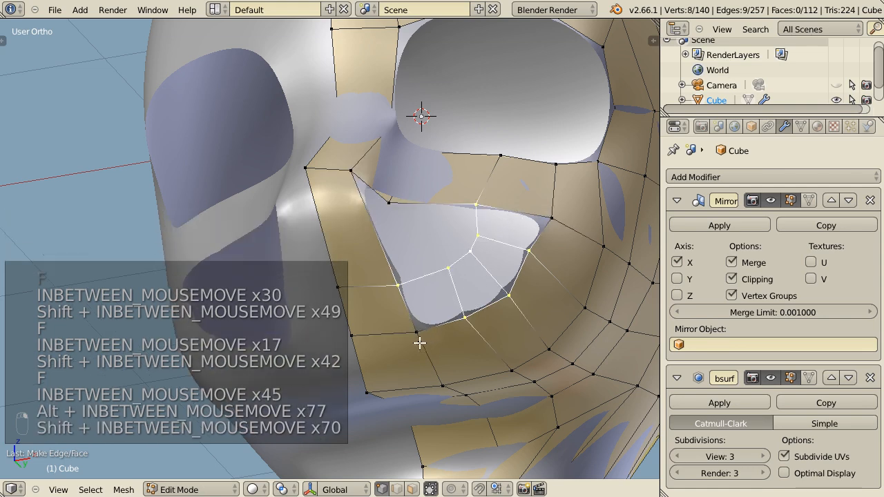
{"action": "key", "text": "f"}
- Reposition the new strip's inner vertices from the front and side to round the opening's lower border
{"action": "right_click", "coordinate": [449, 268]}
{"action": "key", "text": "g"}
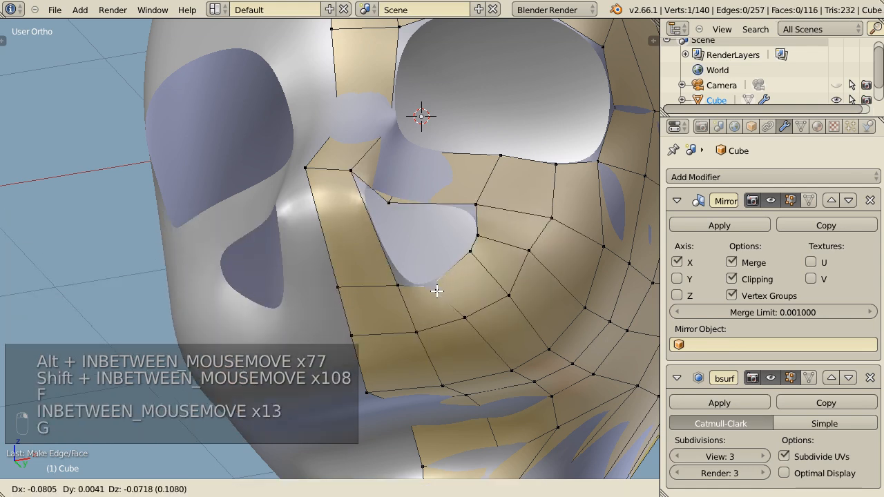
{"action": "left_click", "coordinate": [446, 285]}
{"action": "key", "text": "g"}
{"action": "left_click", "coordinate": [421, 290]}
{"action": "middle_click_drag", "start_coordinate": [421, 290], "coordinate": [414, 310]}
{"action": "key", "text": "g"}
{"action": "left_click", "coordinate": [394, 306]}
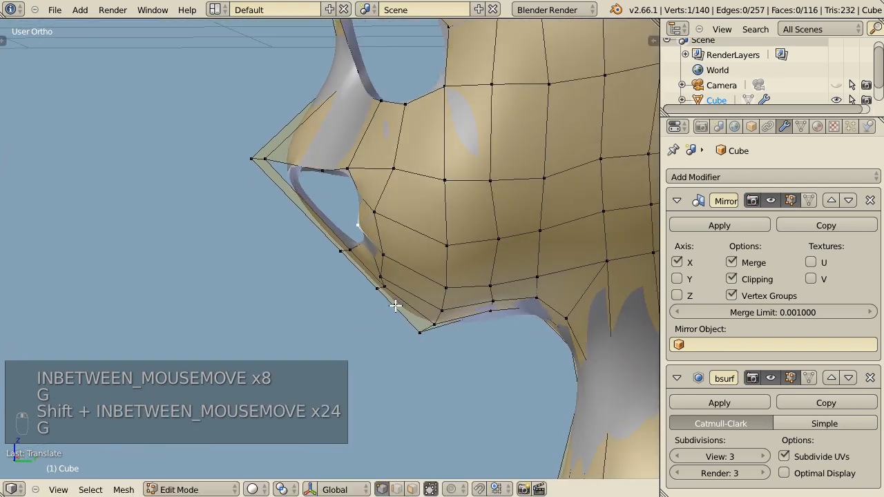
- Check the mesh in wireframe and fine-tune the vertices at the opening's rear border and the adjacent cheek
{"action": "key", "text": "z"}
{"action": "key", "text": "z"}
{"action": "key", "text": "g"}
{"action": "left_click", "coordinate": [372, 242]}
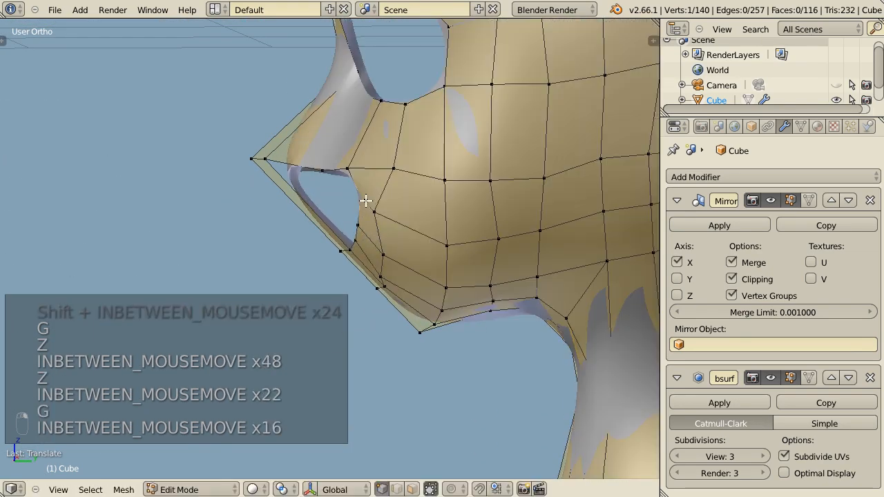
{"action": "key", "text": "z"}
{"action": "key", "text": "g"}
{"action": "left_click", "coordinate": [352, 212]}
{"action": "key", "text": "g"}
{"action": "left_click", "coordinate": [386, 220]}
{"action": "key", "text": "z"}
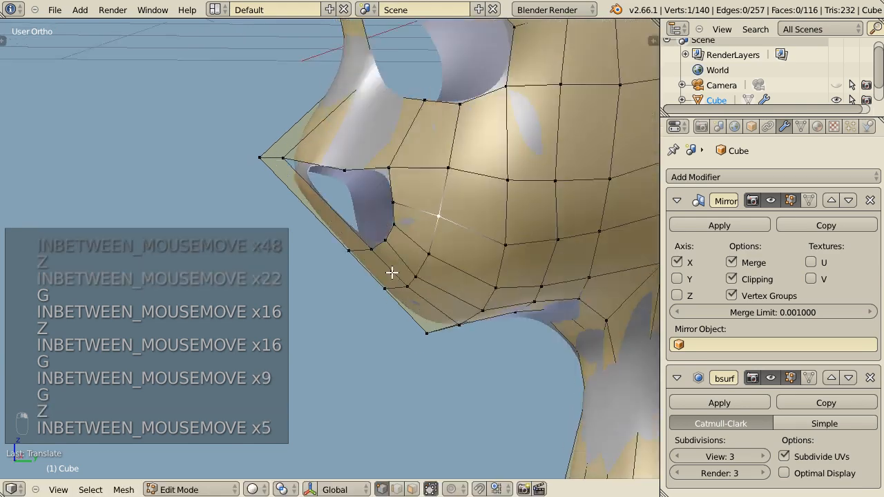
- Try filling the remaining opening's border with a single face and undo the fill
{"action": "scroll", "coordinate": [393, 274], "scroll_direction": "down", "scroll_amount": 3}
{"action": "scroll", "coordinate": [488, 241], "scroll_direction": "up", "scroll_amount": 3}
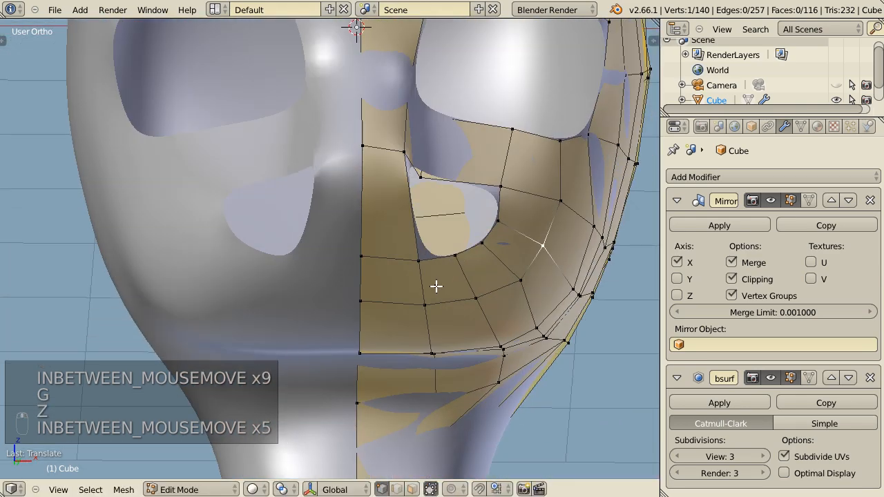
{"action": "middle_click_drag", "start_coordinate": [459, 235], "coordinate": [429, 277]}
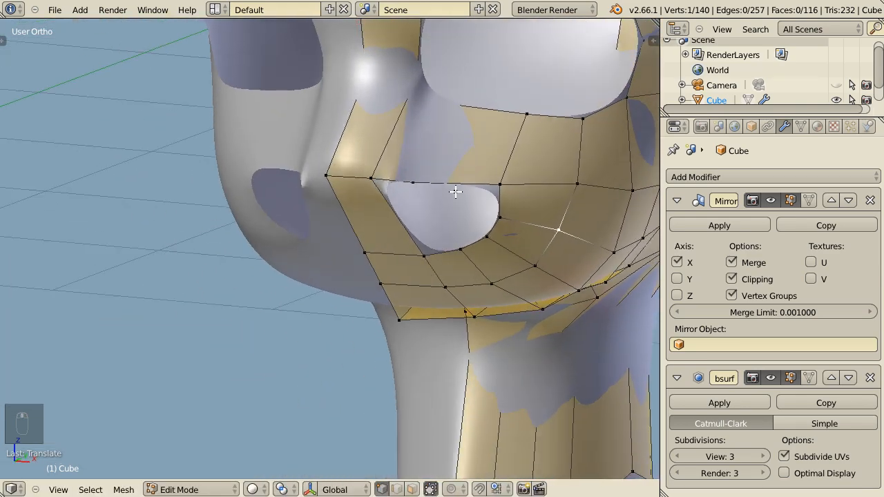
{"action": "middle_click_drag", "start_coordinate": [459, 307], "coordinate": [466, 264]}
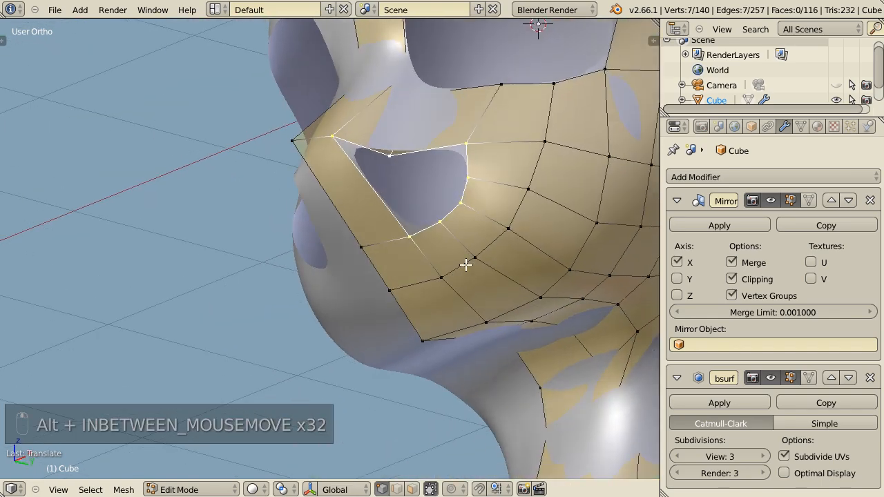
{"action": "key", "text": "f"}
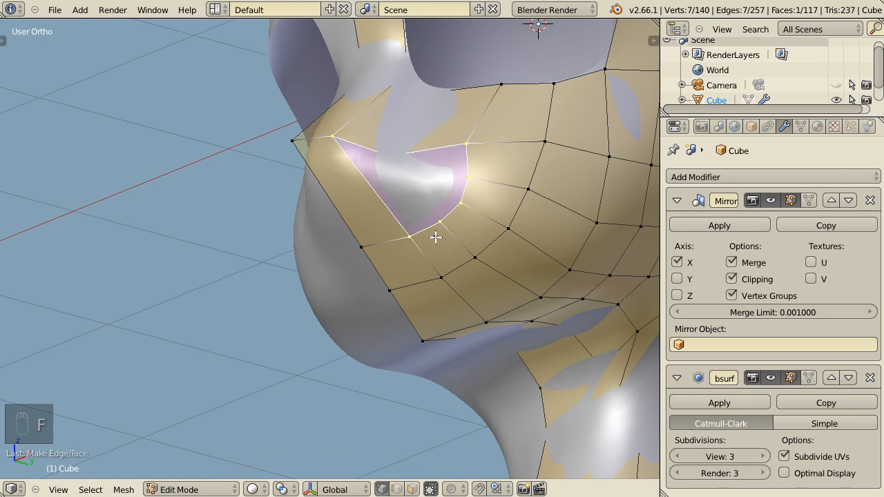
{"action": "key", "text": "ctrl+z"}
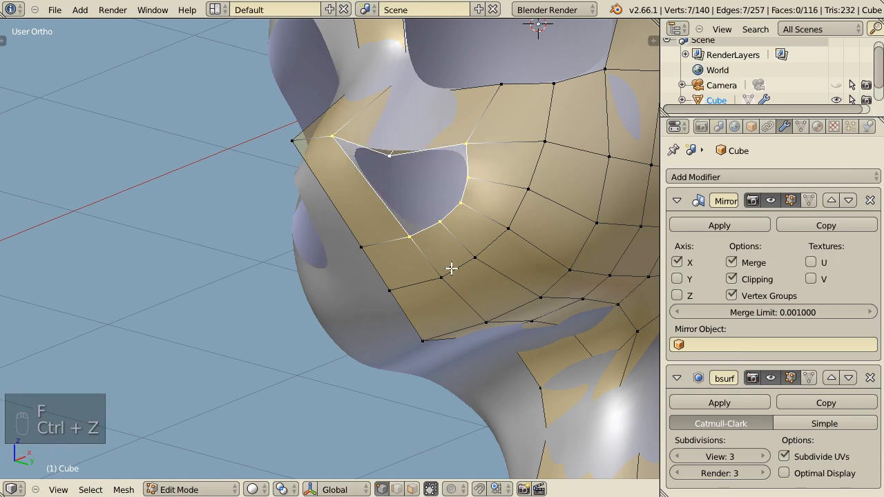
- Deselect the whole mesh and save the file
{"action": "middle_click_drag", "start_coordinate": [423, 200], "coordinate": [518, 353]}
{"action": "key", "text": "ctrl+s"}
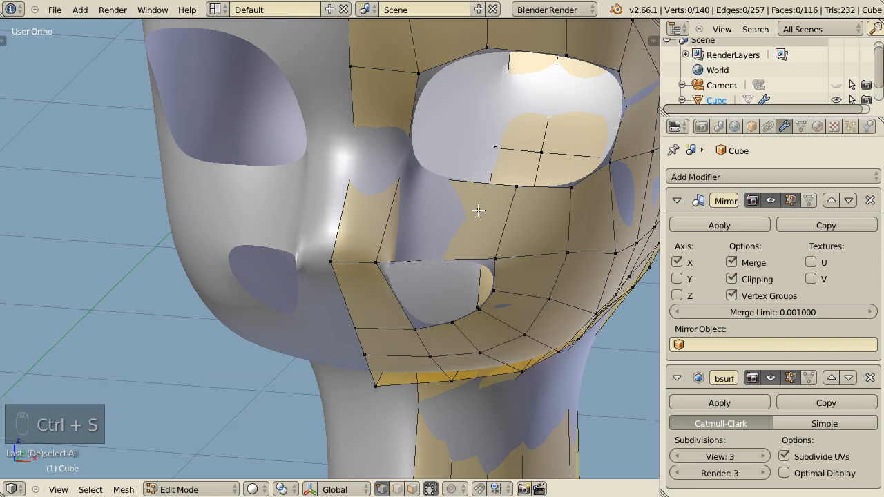
- Cut a loop across the under-eye strip and join its lower vertex with an edge to the opening's curved lower border
{"action": "middle_click_drag", "start_coordinate": [463, 254], "coordinate": [441, 243]}
{"action": "key", "text": "ctrl+r"}
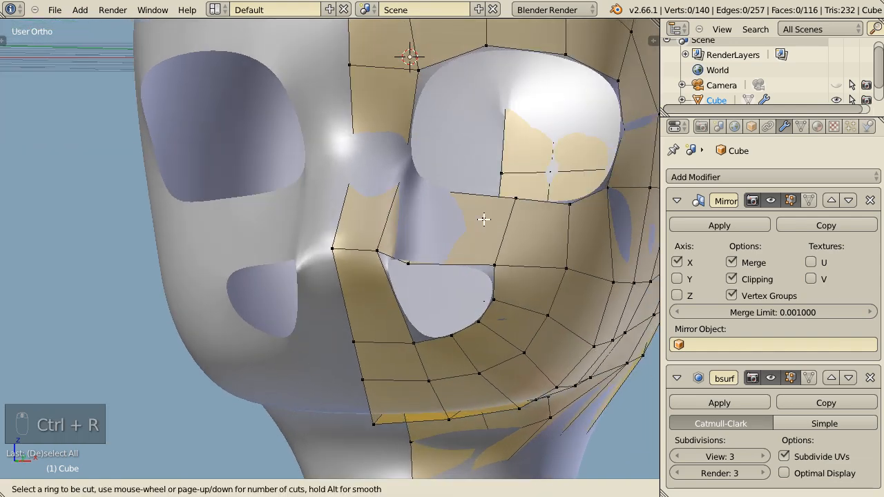
{"action": "left_click", "coordinate": [466, 205]}
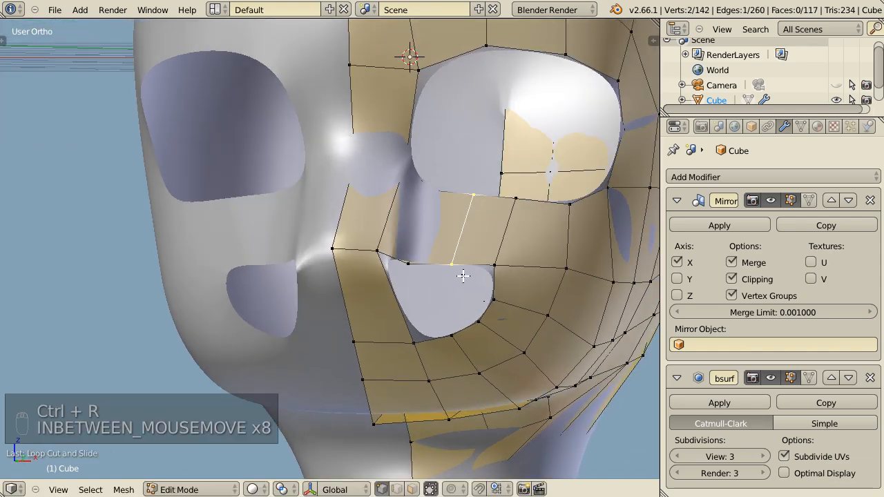
{"action": "right_click", "coordinate": [477, 318], "text": "shift"}
{"action": "key", "text": "f"}
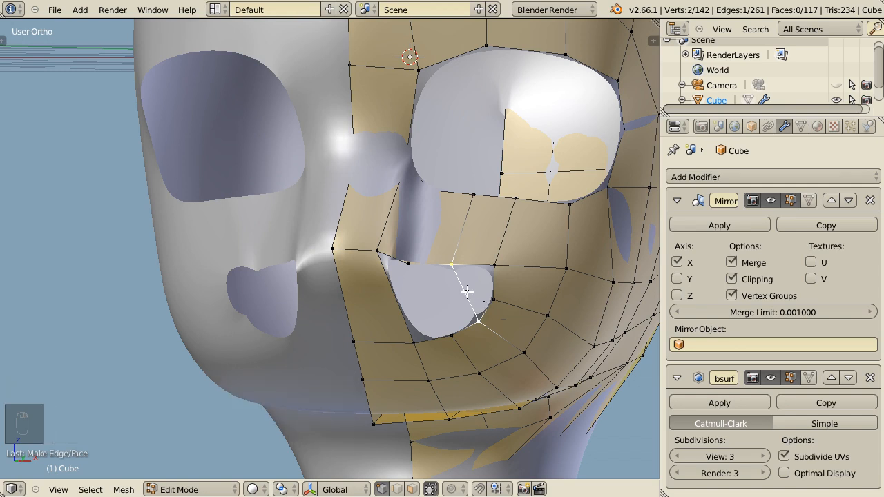
- Try replacing the connecting edge with vertices extruded down from the opening's upper border, and undo the extrusions
{"action": "key", "text": "ctrl+z"}
{"action": "key", "text": "e"}
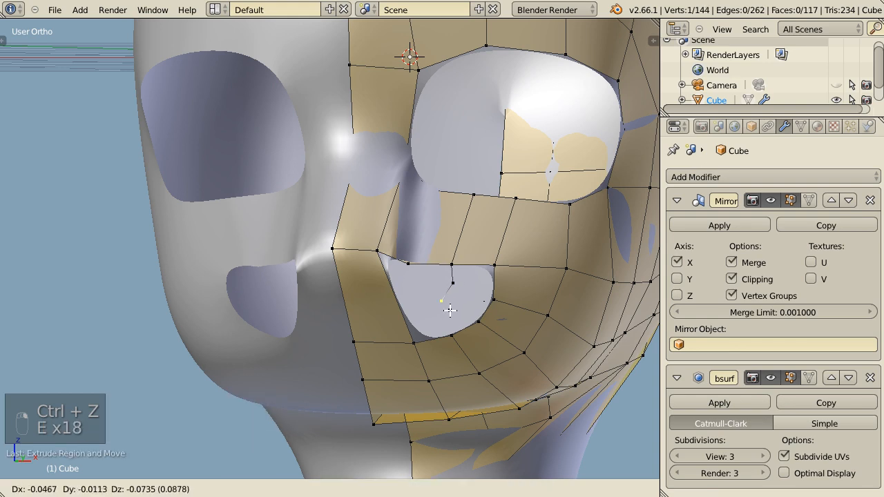
{"action": "right_click", "coordinate": [449, 311]}
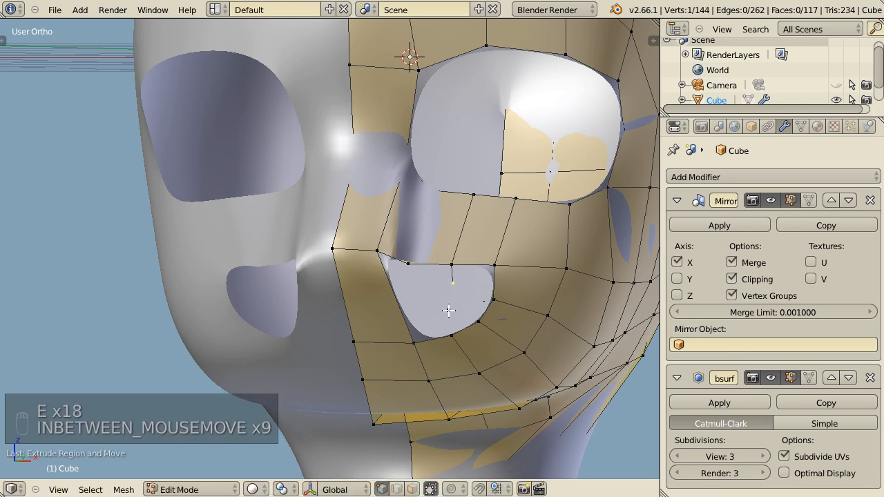
{"action": "key", "text": "ctrl+z"}
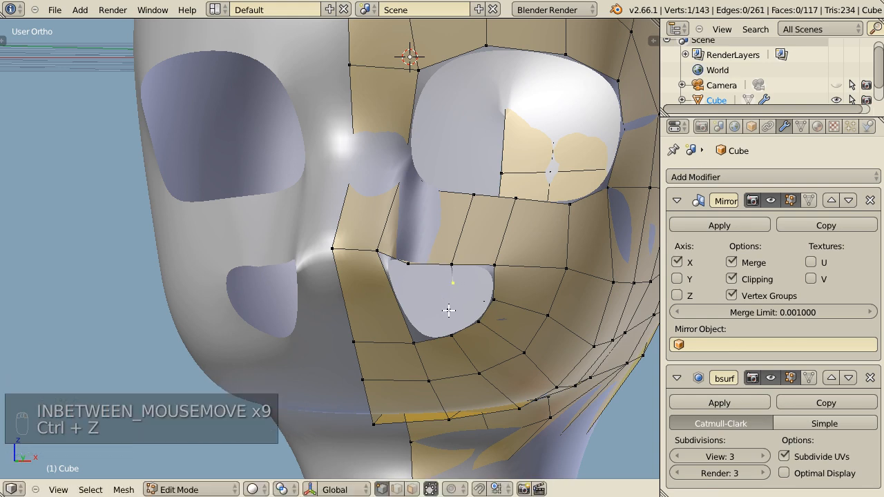
{"action": "key", "text": "ctrl+z"}
- Connect two upper border vertices of the opening to its lower border with edges and fill the opening with three faces
{"action": "key", "text": "f"}
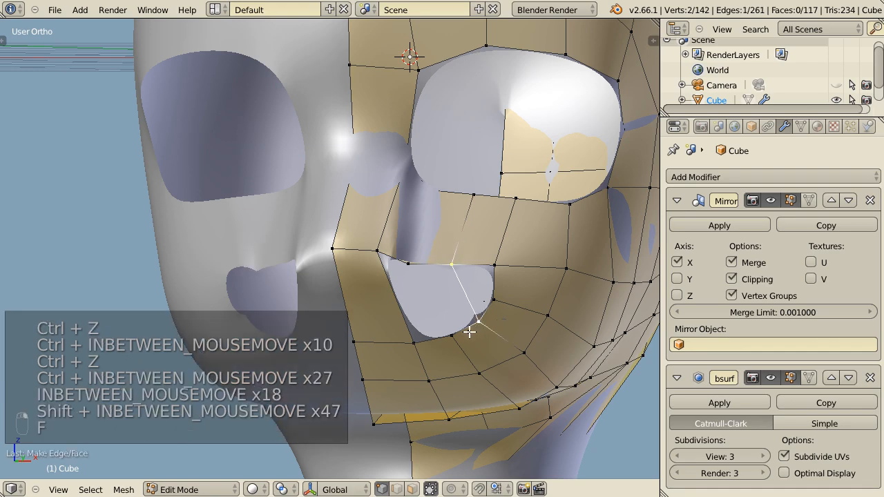
{"action": "right_click", "coordinate": [412, 273]}
{"action": "right_click", "coordinate": [451, 340], "text": "shift"}
{"action": "key", "text": "f"}
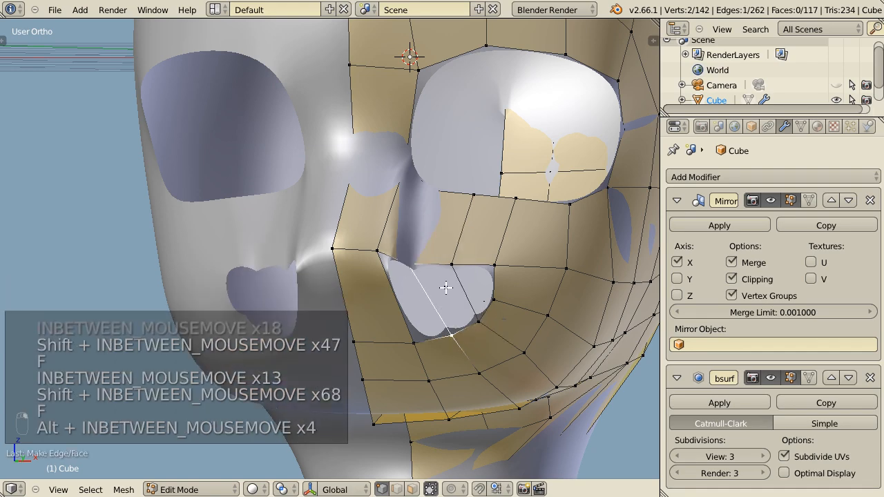
{"action": "right_click", "coordinate": [444, 269], "text": "alt"}
{"action": "key", "text": "f"}
{"action": "mouse_move", "coordinate": [460, 364]}
{"action": "middle_mouse_down"}
{"action": "mouse_move", "coordinate": [420, 343]}
{"action": "mouse_move", "coordinate": [477, 357]}
{"action": "mouse_move", "coordinate": [429, 360]}
{"action": "mouse_move", "coordinate": [455, 361]}
{"action": "middle_mouse_up"}
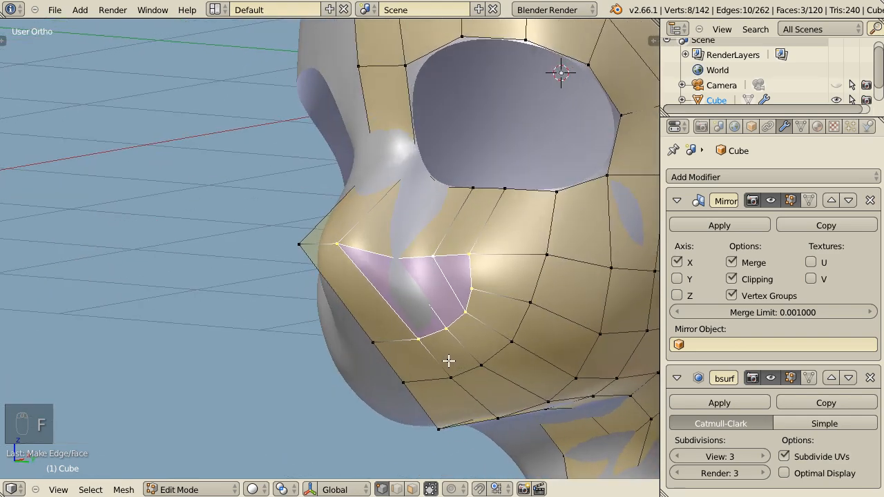
- Slide the horizontal edge on the centre strip below the nose upward and reposition it in depth
{"action": "right_click", "coordinate": [471, 292]}
{"action": "middle_click_drag", "start_coordinate": [448, 321], "coordinate": [489, 308]}
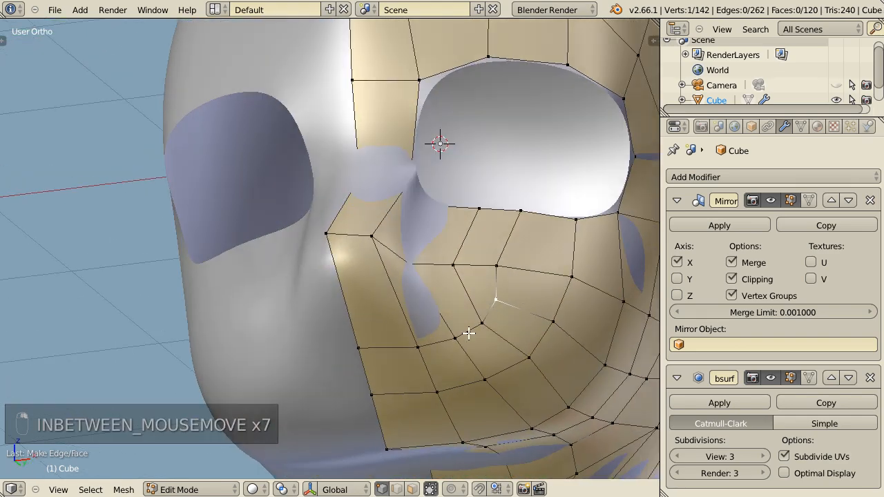
{"action": "right_click", "coordinate": [390, 344], "text": "shift"}
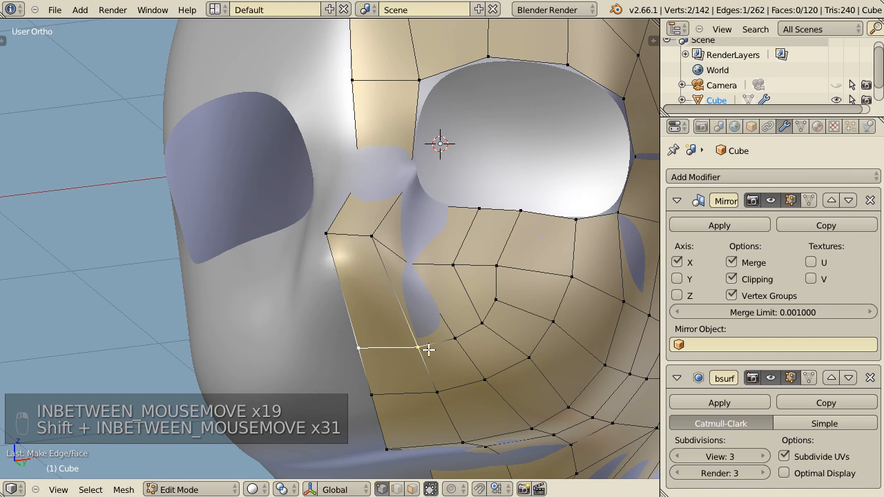
{"action": "key", "text": "g"}
{"action": "key", "text": "g"}
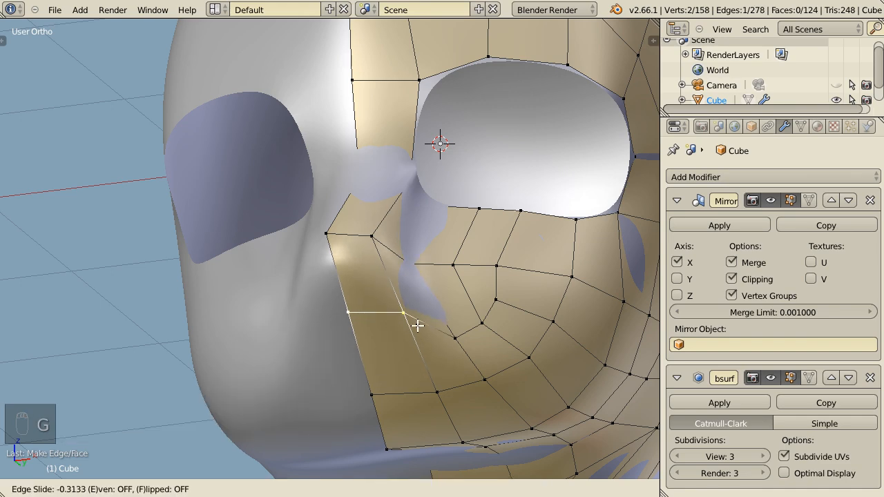
{"action": "left_click", "coordinate": [419, 375]}
{"action": "middle_click_drag", "start_coordinate": [418, 375], "coordinate": [389, 346]}
{"action": "key", "text": "g"}
{"action": "left_click", "coordinate": [367, 329]}
- Reposition the vertices along the lower and rear edges of the newly filled cheek area to even out the faces
{"action": "right_click", "coordinate": [420, 321]}
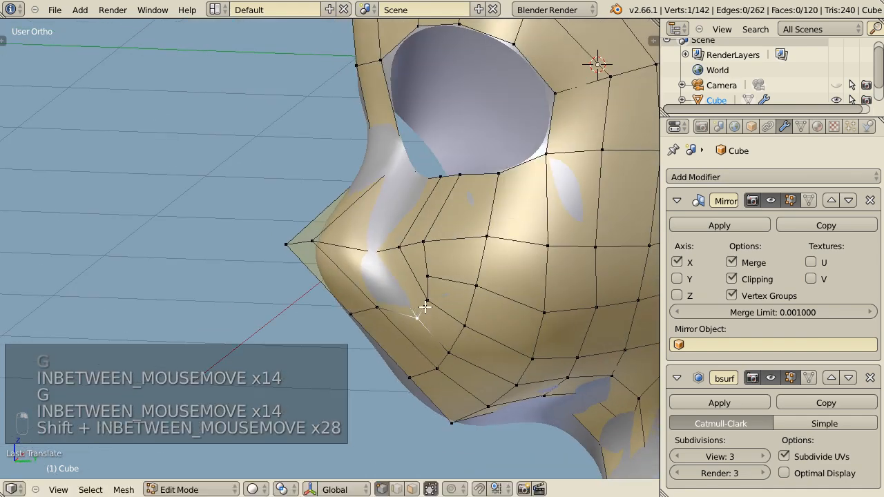
{"action": "right_click", "coordinate": [428, 310], "text": "shift"}
{"action": "key", "text": "g"}
{"action": "left_click", "coordinate": [419, 297]}
{"action": "right_click", "coordinate": [427, 277]}
{"action": "key", "text": "g"}
{"action": "left_click", "coordinate": [451, 276]}
- Check the smoothed head in Object Mode and save the file
{"action": "key", "text": "Tab"}
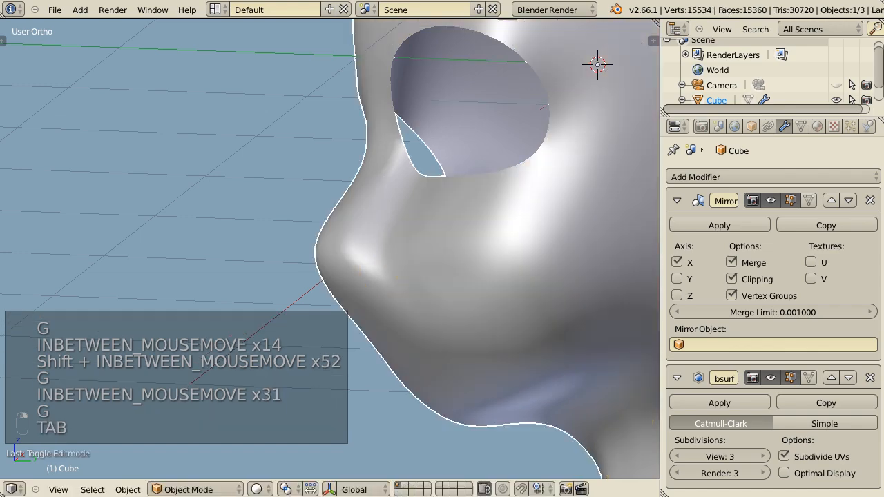
{"action": "middle_click_drag", "start_coordinate": [451, 278], "coordinate": [414, 339]}
{"action": "scroll", "coordinate": [507, 339], "scroll_direction": "down", "scroll_amount": 4}
{"action": "key", "text": "ctrl+s"}
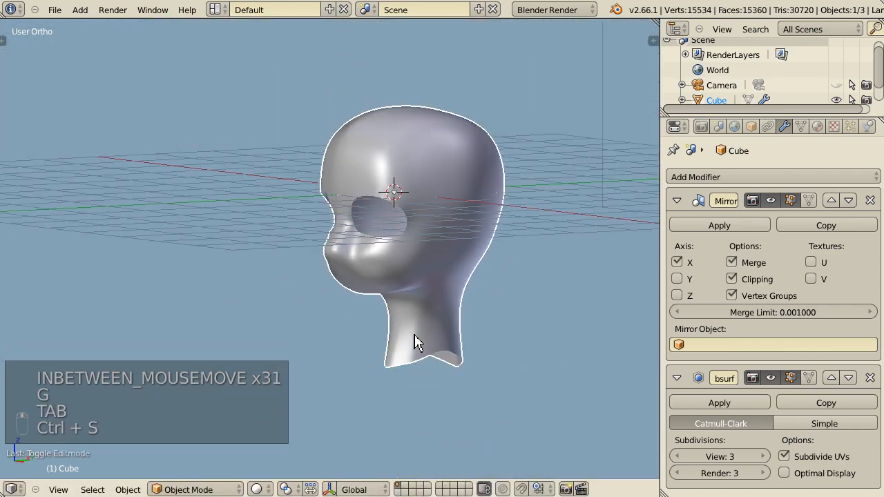
- In the right side view, move the nose-tip vertices back and up and raise the edge pair below them
{"action": "scroll", "coordinate": [415, 339], "scroll_direction": "down", "scroll_amount": 1}
{"action": "scroll", "coordinate": [415, 339], "scroll_direction": "up", "scroll_amount": 6}
{"action": "key", "text": "Tab"}
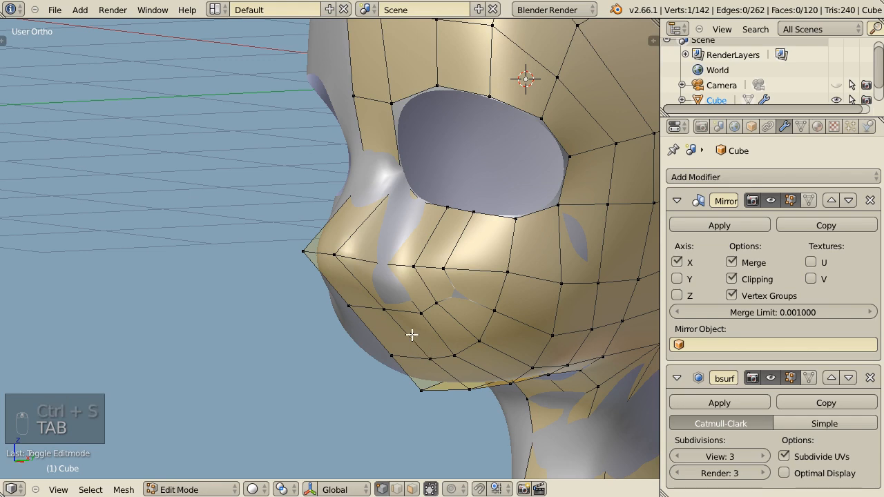
{"action": "key", "text": "KP_3"}
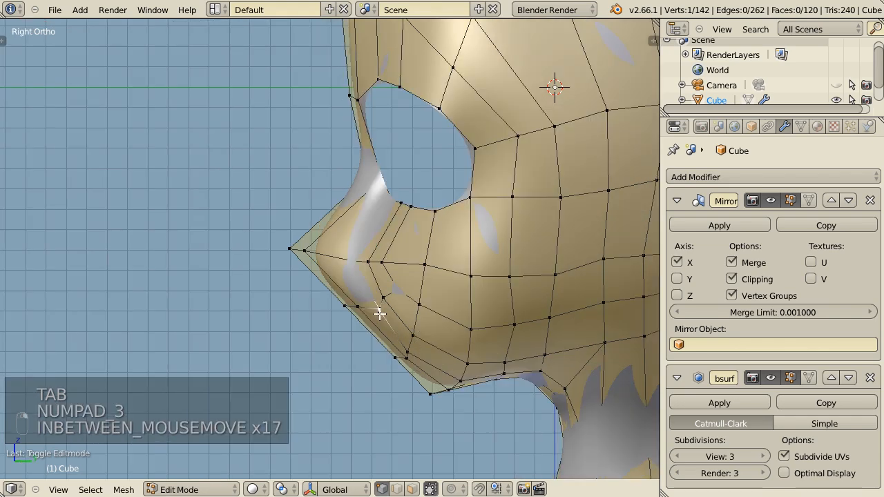
{"action": "right_click", "coordinate": [304, 251], "text": "shift"}
{"action": "key", "text": "g"}
{"action": "left_click", "coordinate": [351, 235]}
{"action": "right_click", "coordinate": [345, 305]}
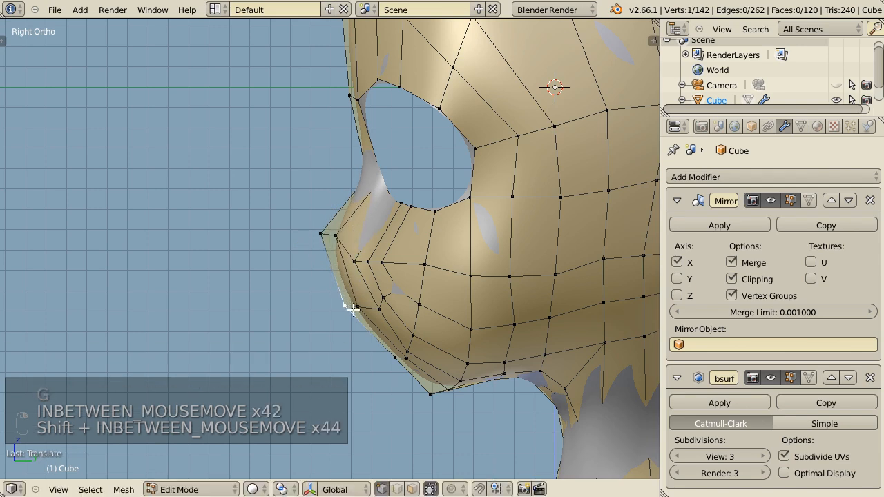
{"action": "key", "text": "g"}
{"action": "left_click", "coordinate": [345, 296]}
- Adjust the vertices beside the nose in the side view to round the transition into the cheek
{"action": "right_click", "coordinate": [379, 307]}
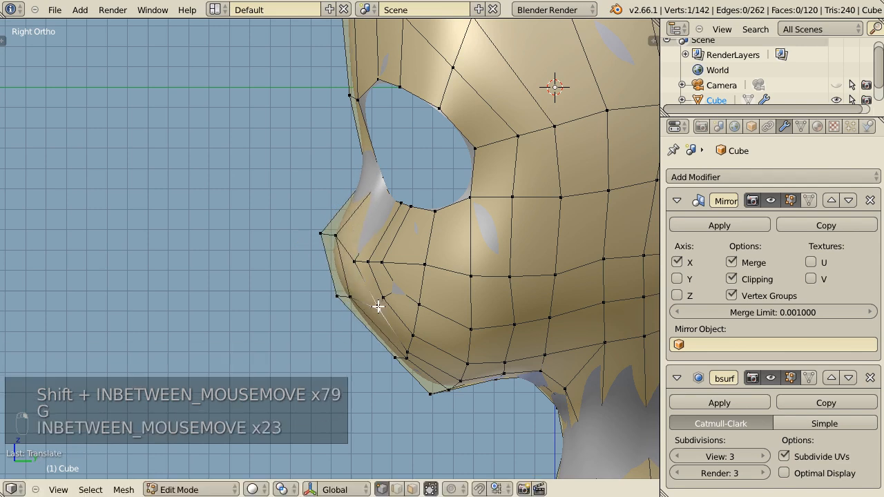
{"action": "key", "text": "g"}
{"action": "left_click", "coordinate": [375, 297]}
{"action": "right_click", "coordinate": [359, 266]}
{"action": "key", "text": "g"}
{"action": "left_click", "coordinate": [366, 249]}
{"action": "key", "text": "g"}
{"action": "left_click", "coordinate": [381, 254]}
{"action": "key", "text": "g"}
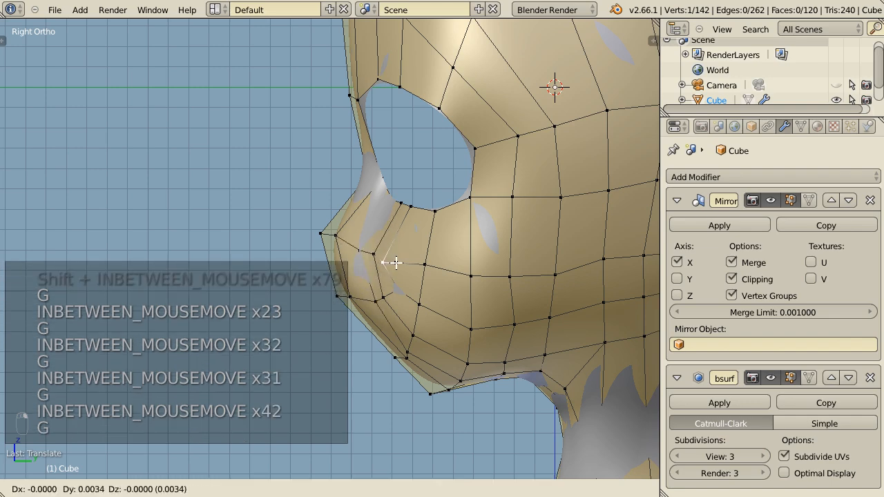
{"action": "left_click", "coordinate": [397, 259]}
- Extrude the centre face at the front of the muzzle outward to start the nose, then return to vertex selection
{"action": "key", "text": "ctrl+Tab"}
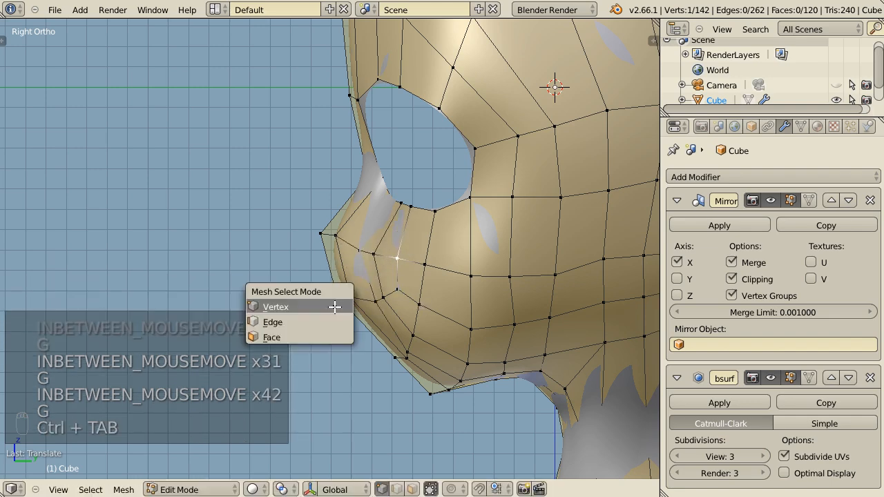
{"action": "left_click", "coordinate": [290, 338]}
{"action": "right_click", "coordinate": [329, 265]}
{"action": "middle_click_drag", "start_coordinate": [328, 265], "coordinate": [444, 303]}
{"action": "key", "text": "KP_3"}
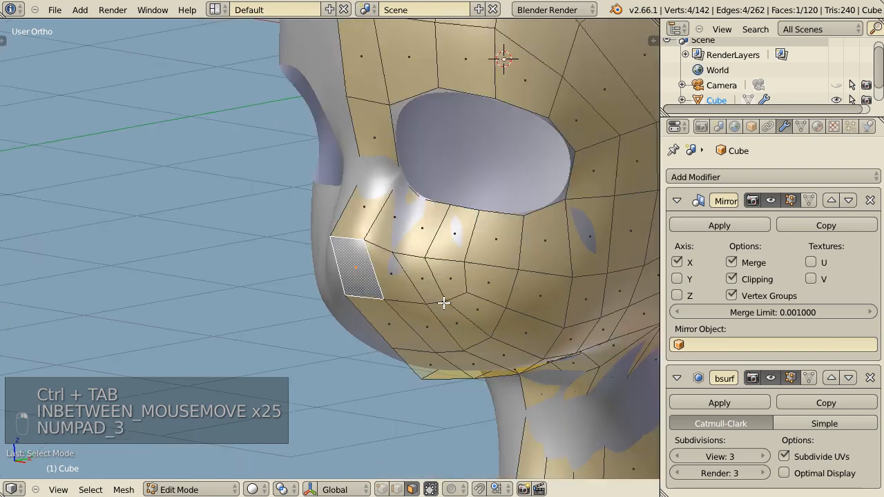
{"action": "key", "text": "e"}
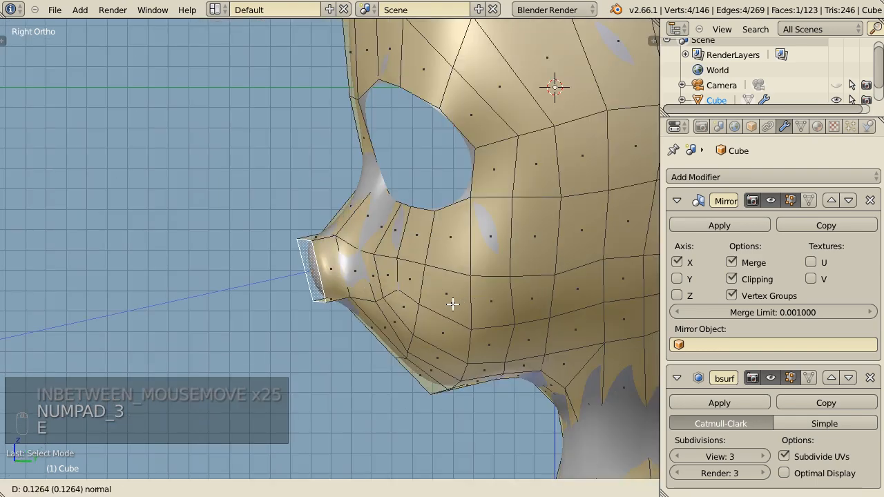
{"action": "left_click", "coordinate": [420, 298]}
{"action": "key", "text": "ctrl+Tab"}
{"action": "left_click", "coordinate": [420, 298]}
- Move the extruded nose's lower outer vertex inward and upward and raise the lower centre vertex
{"action": "middle_click_drag", "start_coordinate": [419, 298], "coordinate": [497, 310]}
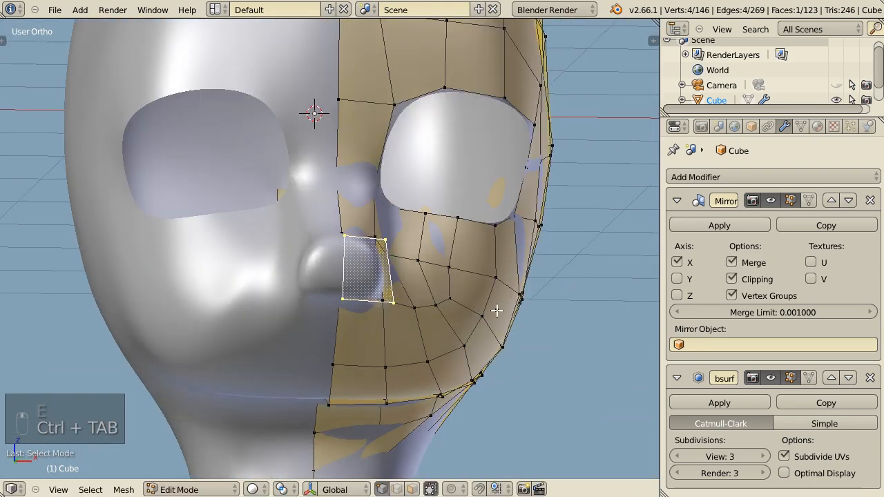
{"action": "scroll", "coordinate": [497, 311], "scroll_direction": "up", "scroll_amount": 3}
{"action": "key", "text": "g"}
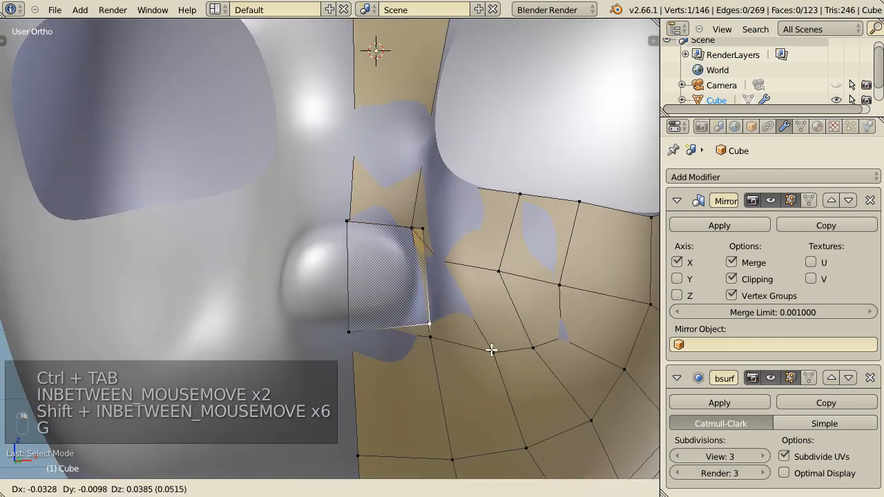
{"action": "left_click", "coordinate": [416, 335]}
{"action": "key", "text": "g"}
{"action": "left_click", "coordinate": [357, 361]}
{"action": "key", "text": "g"}
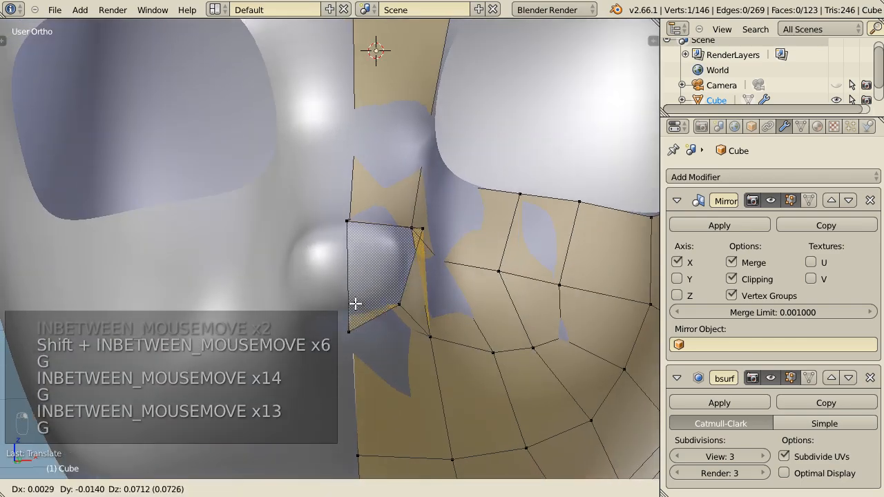
{"action": "left_click", "coordinate": [351, 331]}
- Refine the underside of the nose by adjusting its lower centre vertices along the mirror line
{"action": "key", "text": "z"}
{"action": "middle_click_drag", "start_coordinate": [380, 345], "coordinate": [467, 388], "text": "shift"}
{"action": "key", "text": "z"}
{"action": "key", "text": "g"}
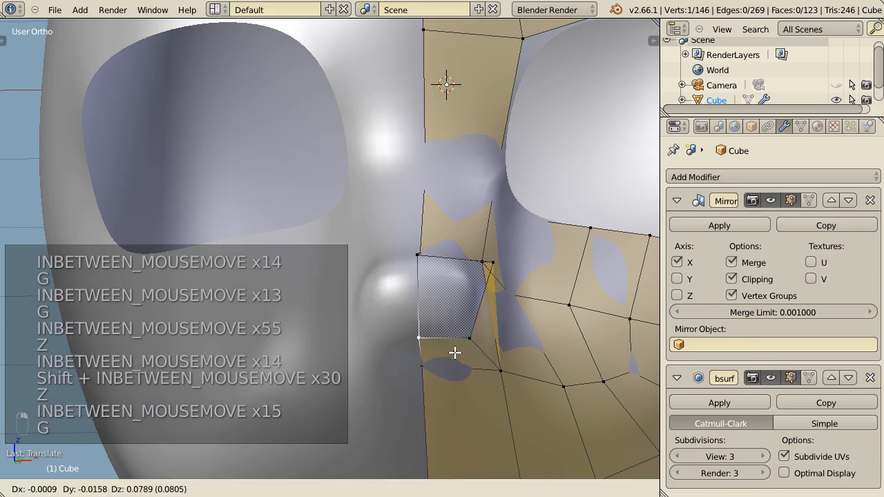
{"action": "left_click", "coordinate": [455, 335]}
{"action": "key", "text": "g"}
{"action": "left_click", "coordinate": [456, 355]}
{"action": "key", "text": "g"}
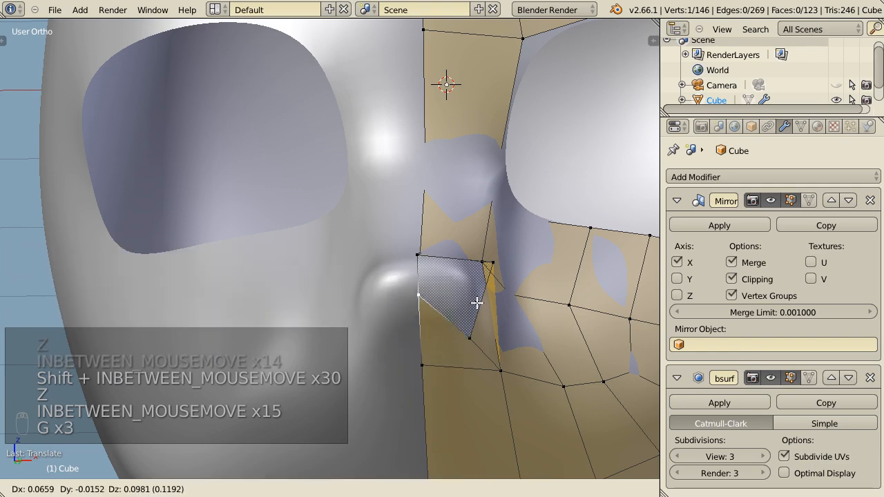
{"action": "left_click", "coordinate": [489, 311]}
- Taper the nose tip by pulling its upper outer vertex toward the centre line
{"action": "middle_click_drag", "start_coordinate": [522, 262], "coordinate": [551, 257]}
{"action": "key", "text": "g"}
{"action": "left_click", "coordinate": [459, 330]}
{"action": "key", "text": "g"}
{"action": "left_click", "coordinate": [510, 331]}
- Adjust the mesh beside the nose and move the eye opening's upper inner corner vertex toward the centre line
{"action": "middle_click_drag", "start_coordinate": [517, 167], "coordinate": [519, 237]}
{"action": "key", "text": "g"}
{"action": "left_click", "coordinate": [497, 249]}
{"action": "key", "text": "g"}
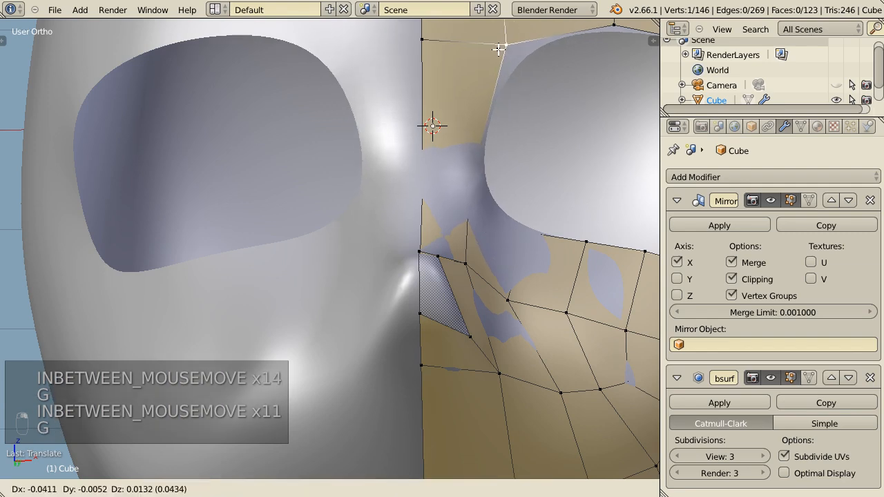
{"action": "left_click", "coordinate": [487, 45]}
- Inspect the nose profile in side-view wireframe and scale the upper edge of the nose tip
{"action": "middle_click_drag", "start_coordinate": [532, 253], "coordinate": [388, 403]}
{"action": "key", "text": "KP_3"}
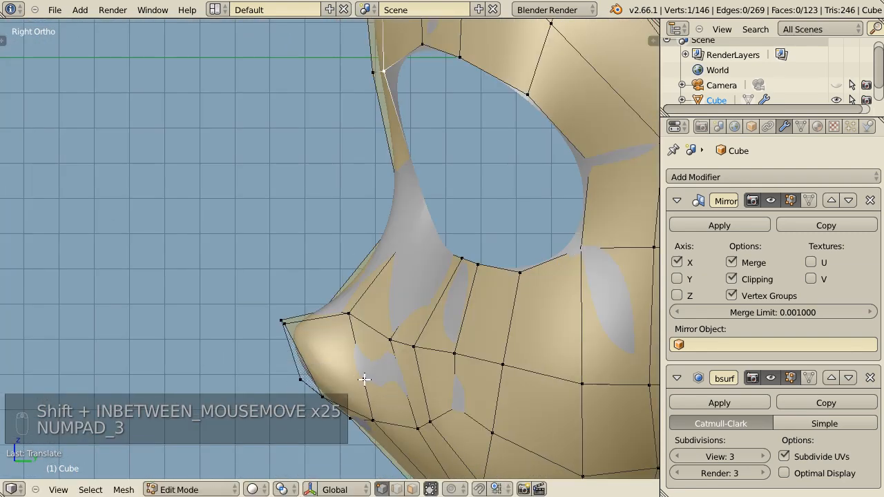
{"action": "key", "text": "z"}
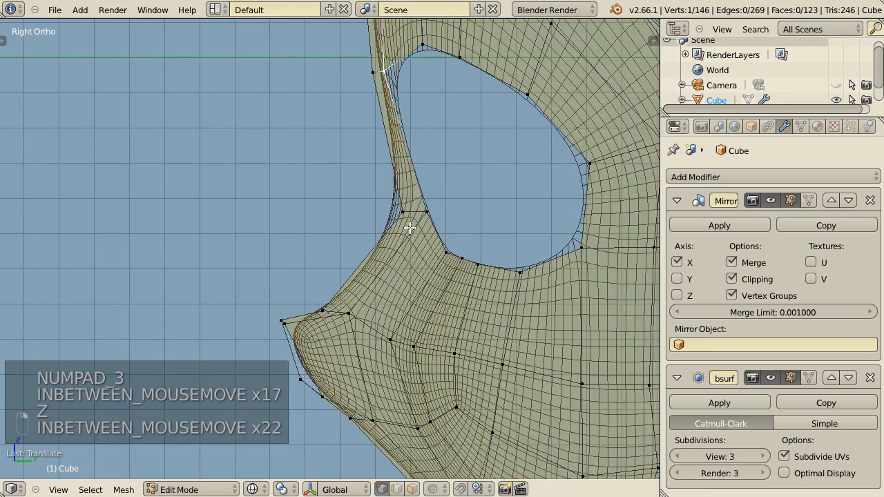
{"action": "mouse_move", "coordinate": [404, 206]}
{"action": "middle_mouse_down", "text": "shift"}
{"action": "mouse_move", "coordinate": [449, 374]}
{"action": "mouse_move", "coordinate": [488, 336]}
{"action": "mouse_move", "coordinate": [439, 289]}
{"action": "middle_mouse_up", "text": "shift"}
{"action": "key", "text": "z"}
{"action": "right_click", "coordinate": [423, 266], "text": "shift"}
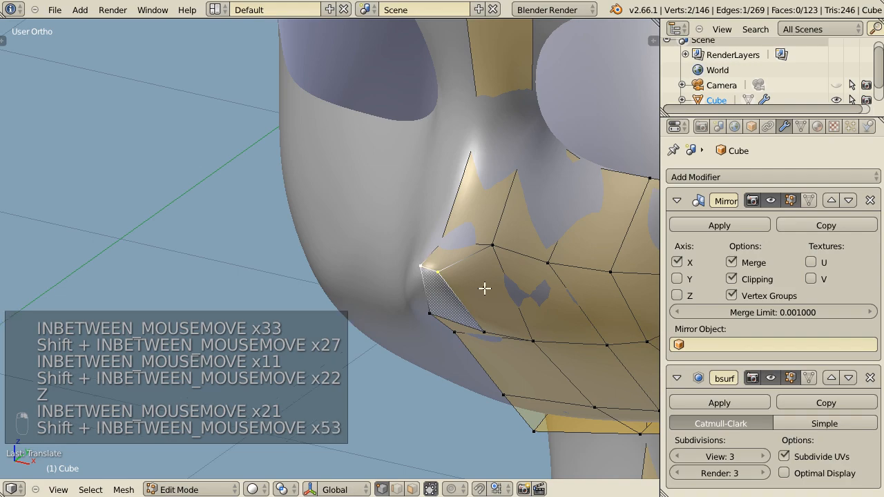
{"action": "key", "text": "s"}
{"action": "left_click", "coordinate": [458, 317]}
- Review the smoothed face in Object Mode and save over tutorial head.blend
{"action": "scroll", "coordinate": [535, 312], "scroll_direction": "up", "scroll_amount": 5}
{"action": "key", "text": "Tab"}
{"action": "scroll", "coordinate": [535, 311], "scroll_direction": "down", "scroll_amount": 6}
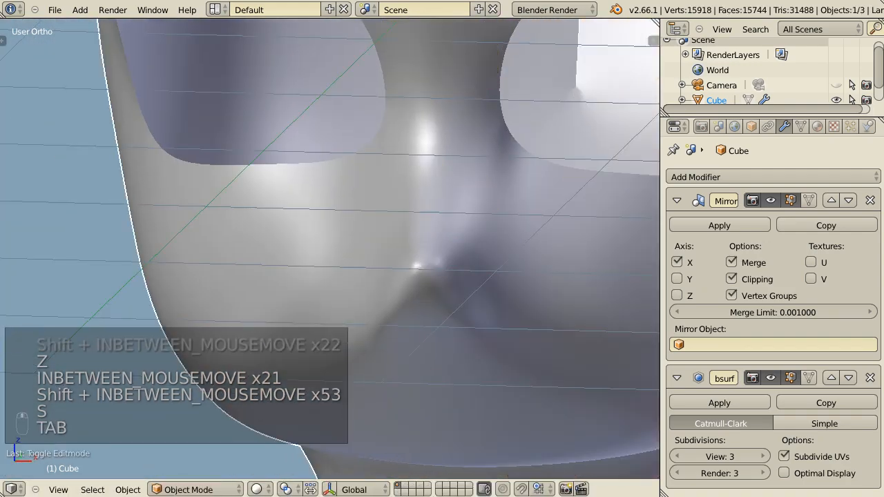
{"action": "scroll", "coordinate": [389, 331], "scroll_direction": "up", "scroll_amount": 4}
{"action": "key", "text": "ctrl+s"}
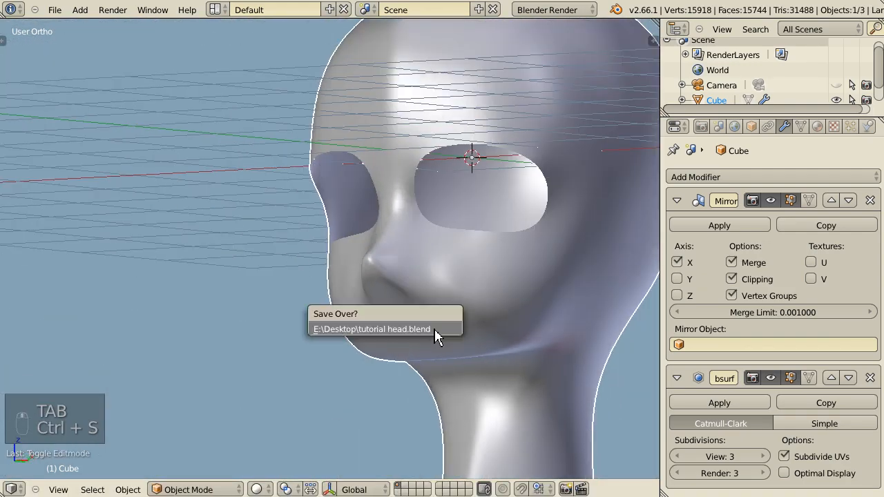
{"action": "left_click", "coordinate": [434, 330]}
- Select the edge loop around the eye opening, extrude it and scale the new ring inward to shrink the opening
{"action": "key", "text": "Tab"}
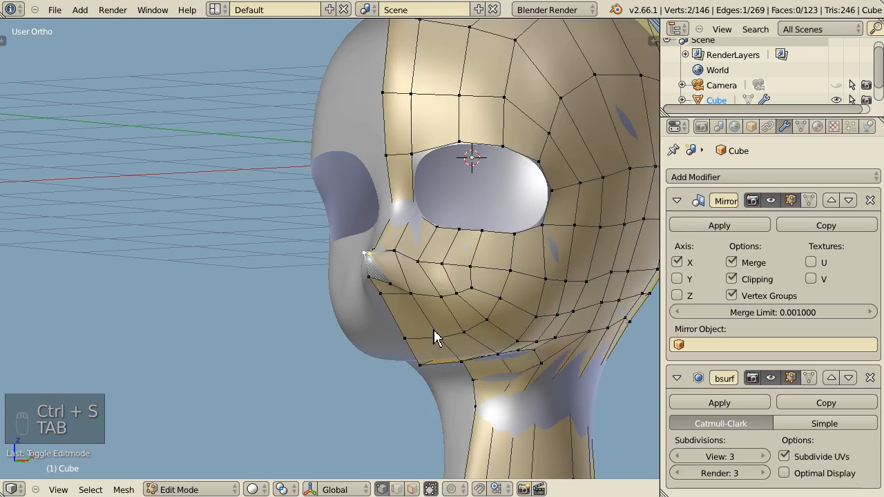
{"action": "right_click", "coordinate": [486, 141], "text": "alt"}
{"action": "middle_click_drag", "start_coordinate": [555, 194], "coordinate": [511, 264], "text": "shift"}
{"action": "scroll", "coordinate": [545, 320], "scroll_direction": "up", "scroll_amount": 2}
{"action": "middle_click_drag", "start_coordinate": [576, 333], "coordinate": [529, 339], "text": "shift"}
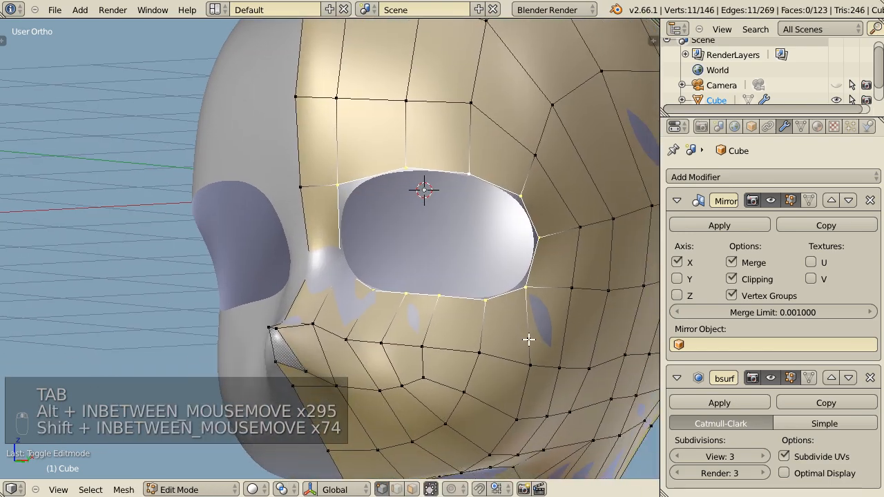
{"action": "key", "text": "e"}
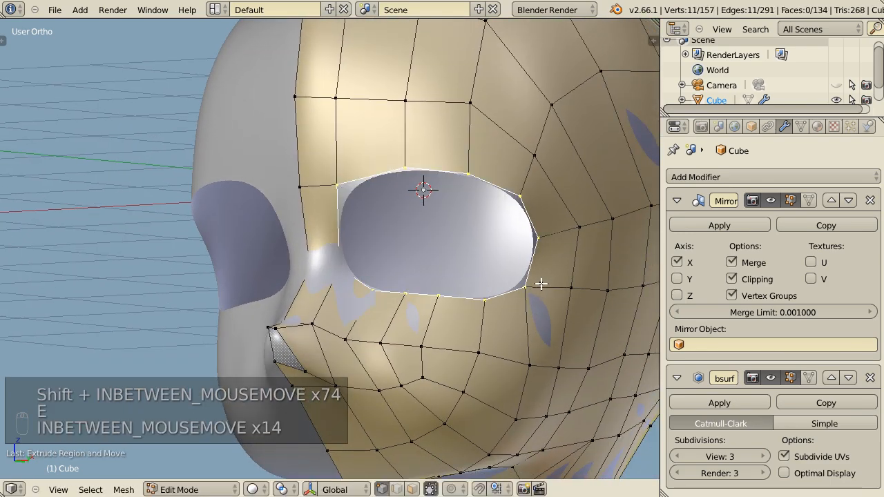
{"action": "key", "text": "s"}
{"action": "left_click", "coordinate": [496, 273]}
- Smooth the vertices of the new inner ring around the eye opening
{"action": "key", "text": "w"}
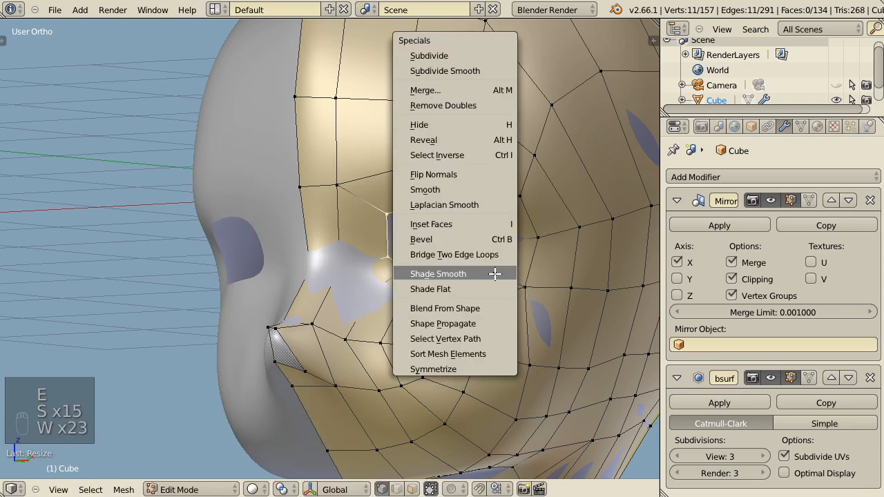
{"action": "key", "text": "w"}
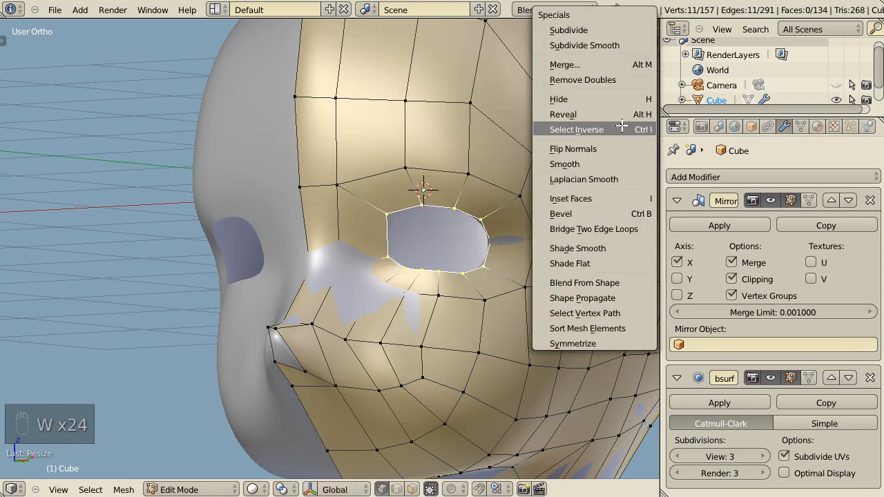
{"action": "left_click", "coordinate": [607, 162]}
{"action": "key", "text": "w"}
- Move the inner eye ring back into the head along the global Y axis by about 0.07
{"action": "middle_click_drag", "start_coordinate": [608, 161], "coordinate": [424, 280]}
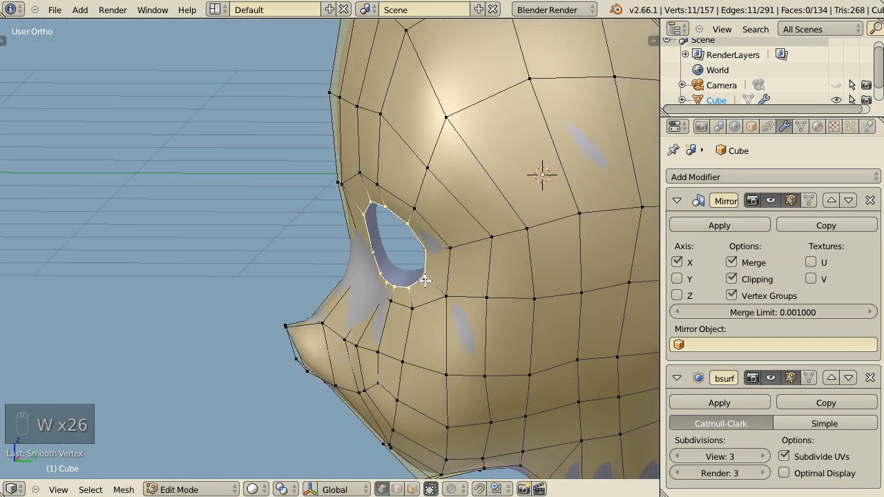
{"action": "key", "text": "g"}
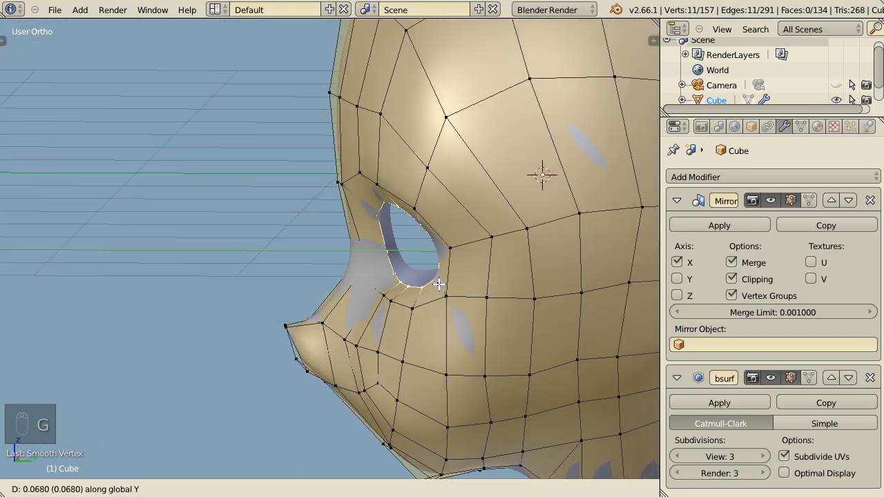
{"action": "left_click", "coordinate": [443, 284]}
- Review the recessed eye socket in Object Mode and save over tutorial head.blend
{"action": "key", "text": "Tab"}
{"action": "middle_click_drag", "start_coordinate": [396, 312], "coordinate": [552, 328]}
{"action": "key", "text": "ctrl+s"}
{"action": "left_click", "coordinate": [551, 323]}
{"action": "middle_click_drag", "start_coordinate": [408, 326], "coordinate": [427, 352], "text": "shift"}
- Lower the three chin vertices about 0.2 along global Z with smooth proportional editing at size 0.68, and check the head in Object Mode
{"action": "key", "text": "Tab"}
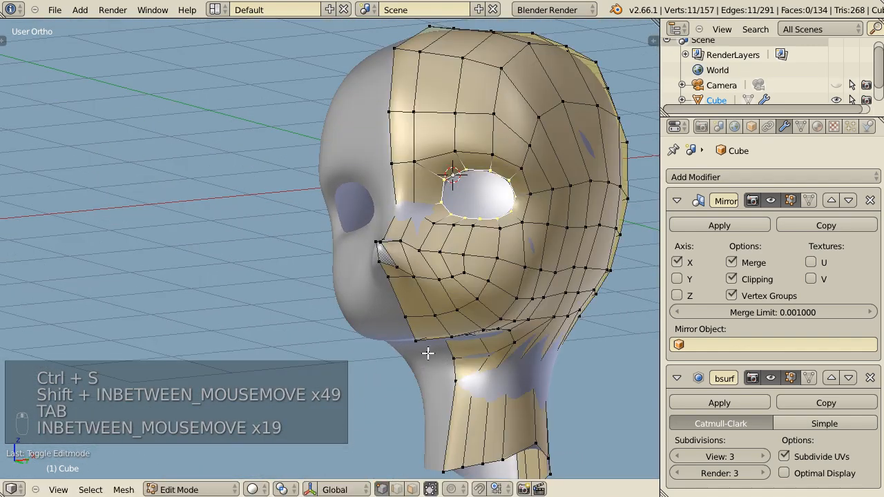
{"action": "right_click", "coordinate": [407, 325], "text": "shift"}
{"action": "middle_click_drag", "start_coordinate": [407, 324], "coordinate": [452, 319]}
{"action": "key", "text": "o"}
{"action": "key", "text": "g"}
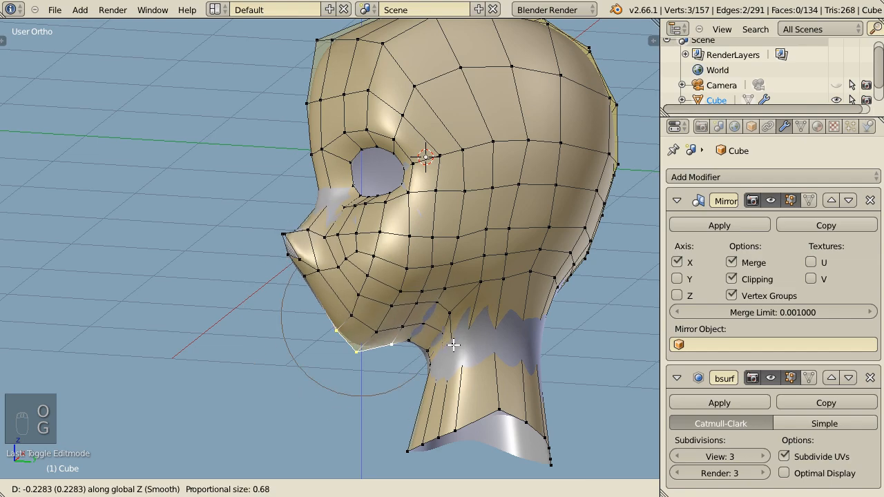
{"action": "key", "text": "Tab"}
{"action": "middle_click_drag", "start_coordinate": [453, 339], "coordinate": [408, 355]}
{"action": "middle_click_drag", "start_coordinate": [407, 355], "coordinate": [369, 341], "text": "shift"}
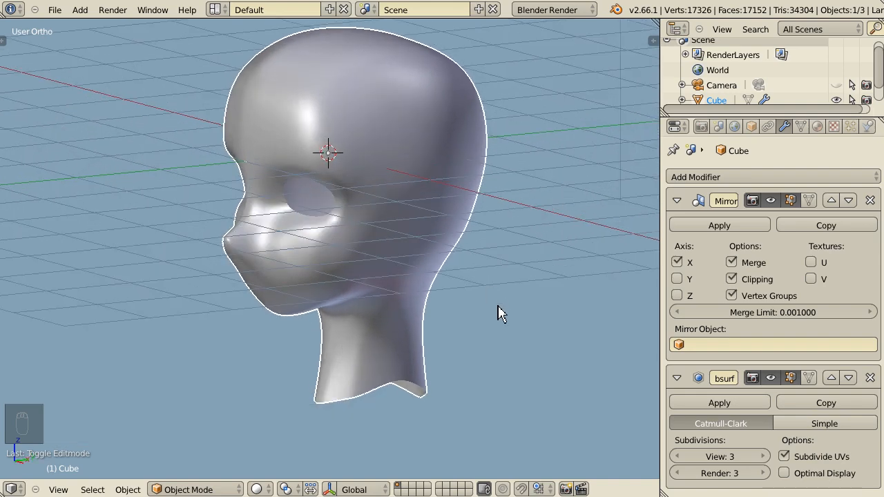